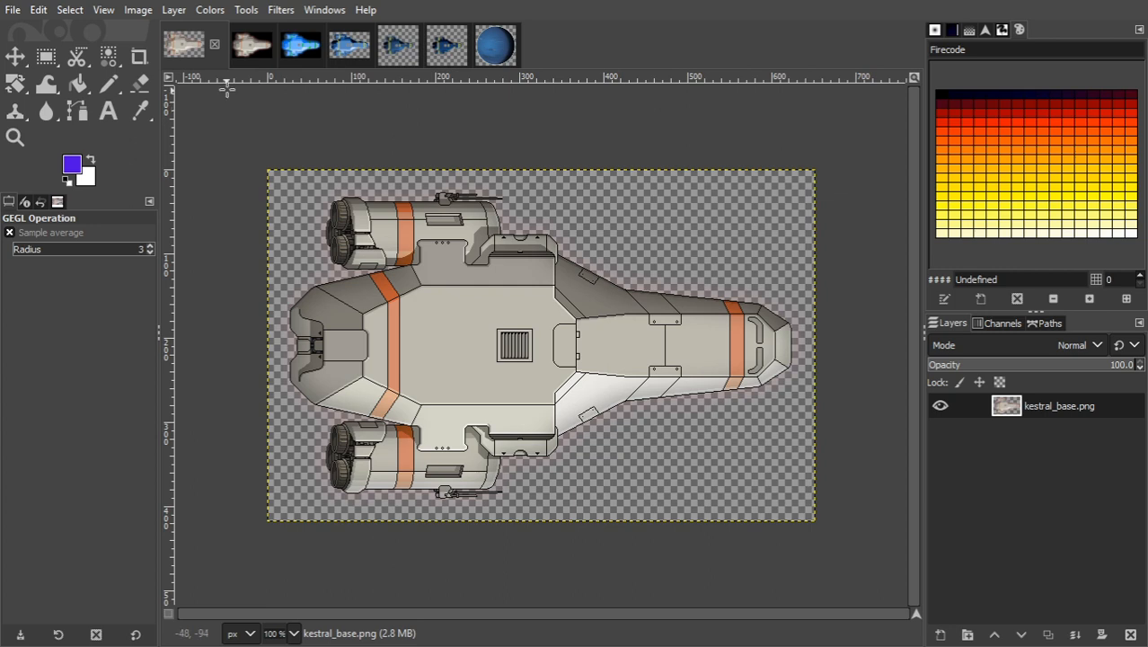
Look through the open ship images from the layered version to the gradient-map version, viewing the last two at 100 %.
{"action": "left_click", "coordinate": [238, 56]}
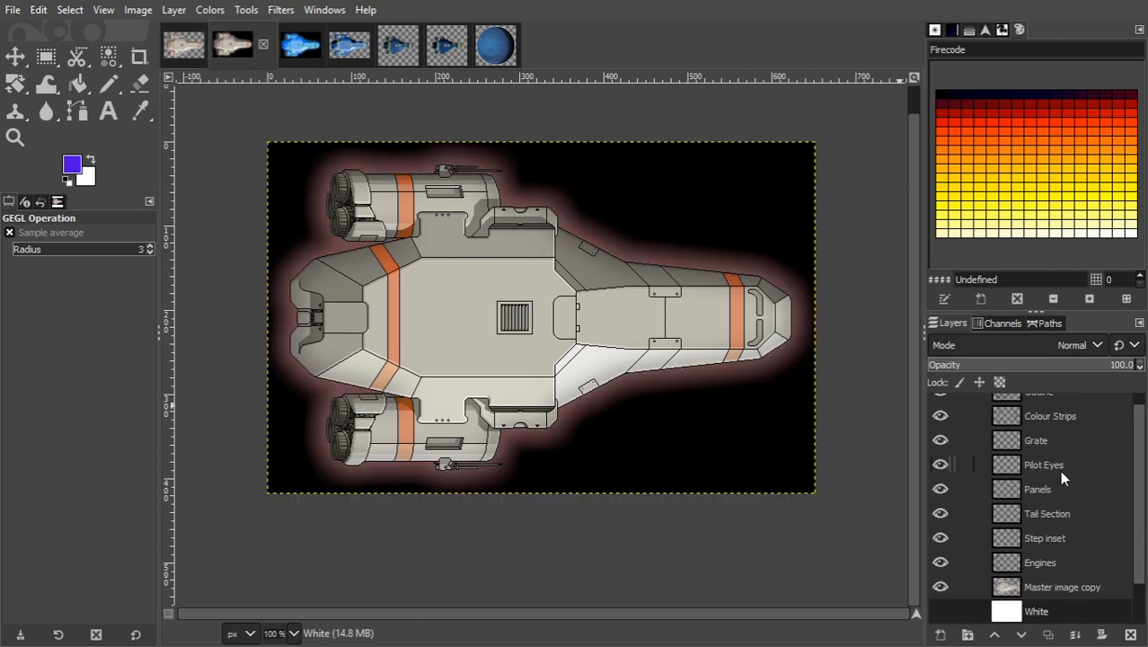
{"action": "scroll", "coordinate": [1133, 496], "scroll_direction": "up", "scroll_amount": 1}
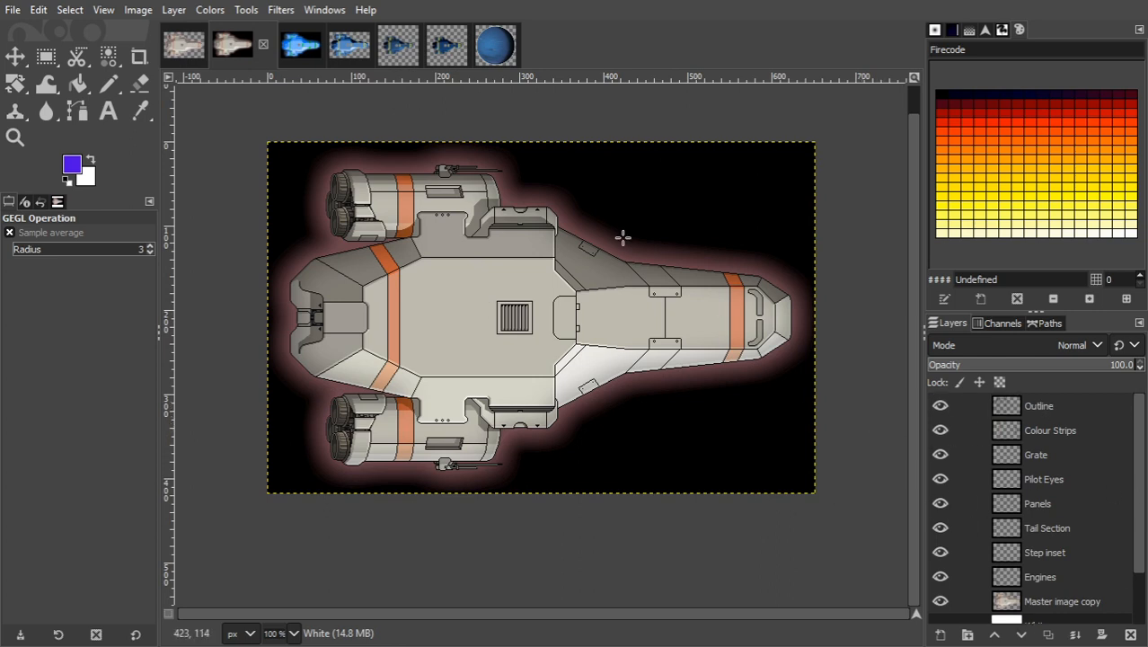
{"action": "left_click", "coordinate": [303, 52]}
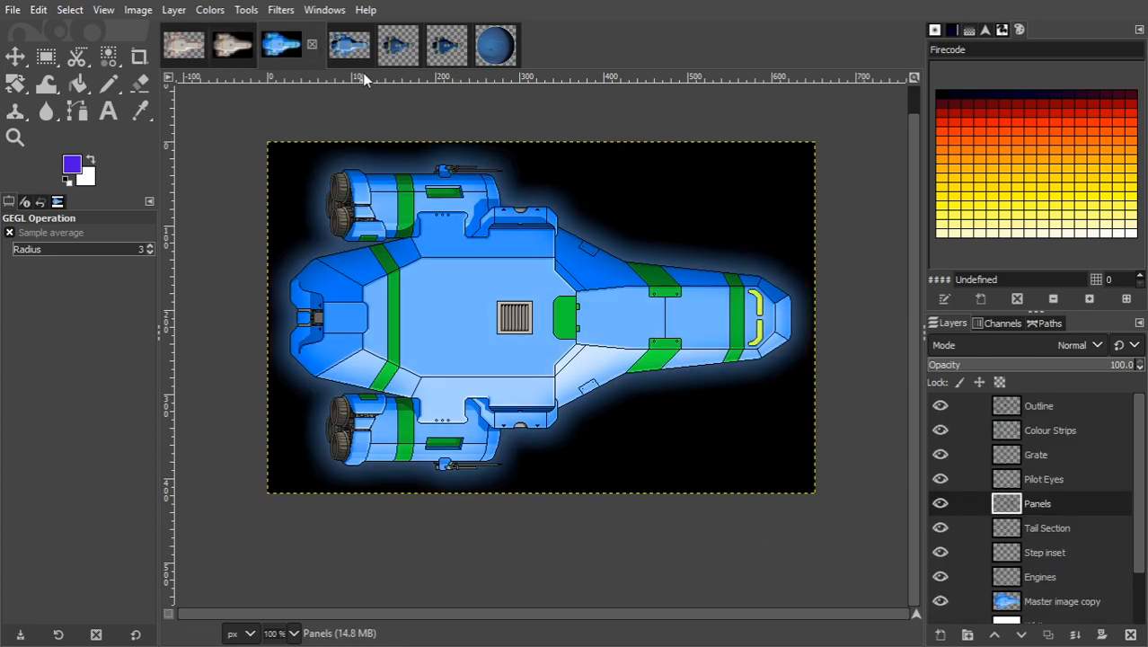
{"action": "left_click", "coordinate": [347, 49]}
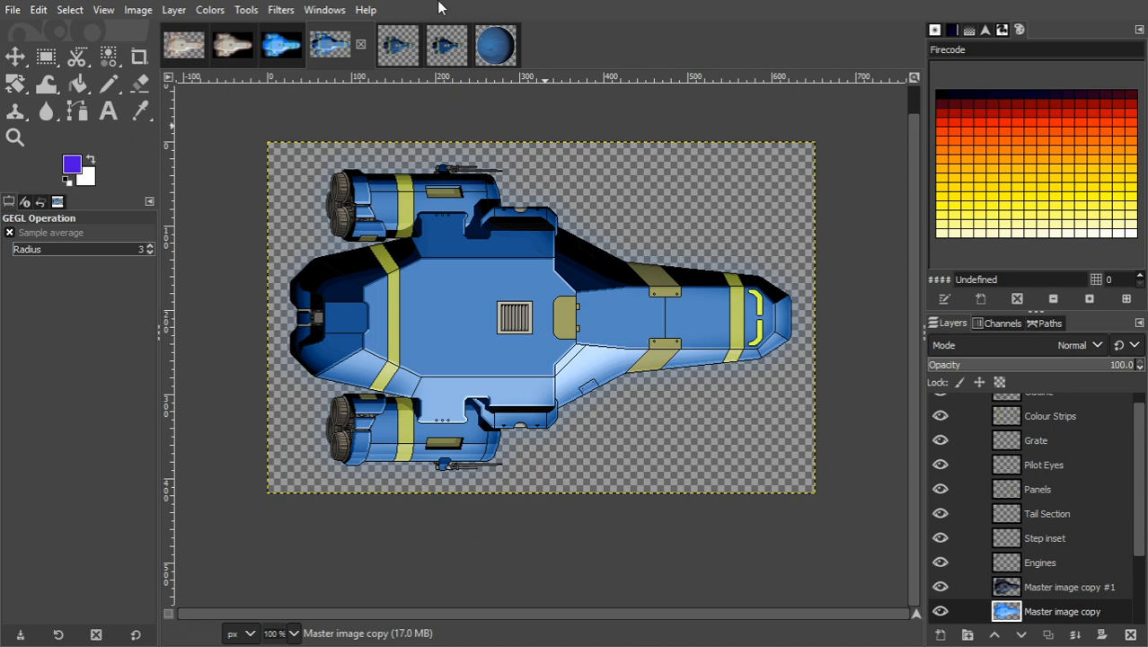
{"action": "left_click", "coordinate": [404, 38]}
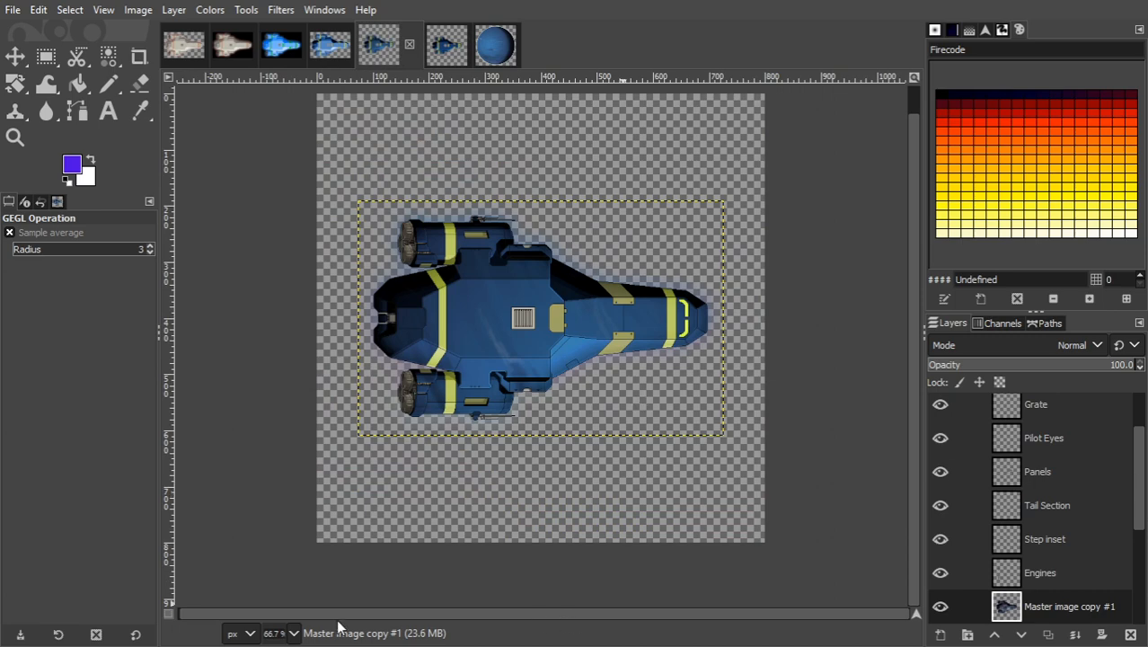
{"action": "left_click", "coordinate": [294, 632]}
{"action": "left_click", "coordinate": [286, 531]}
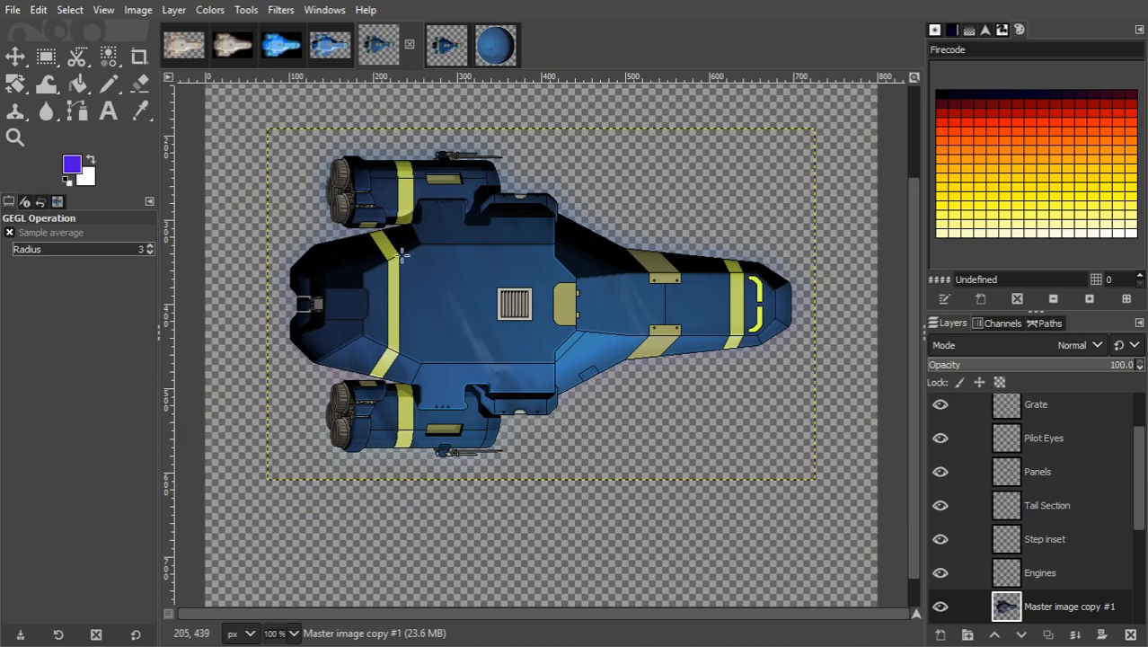
{"action": "left_click", "coordinate": [449, 52]}
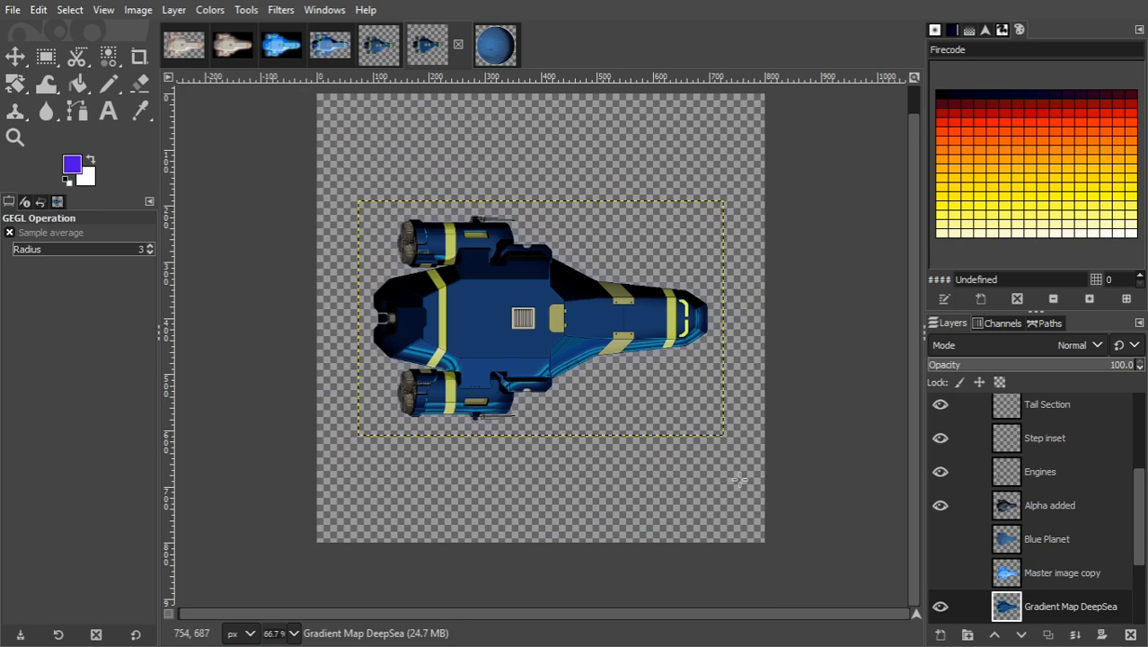
{"action": "left_click", "coordinate": [294, 632]}
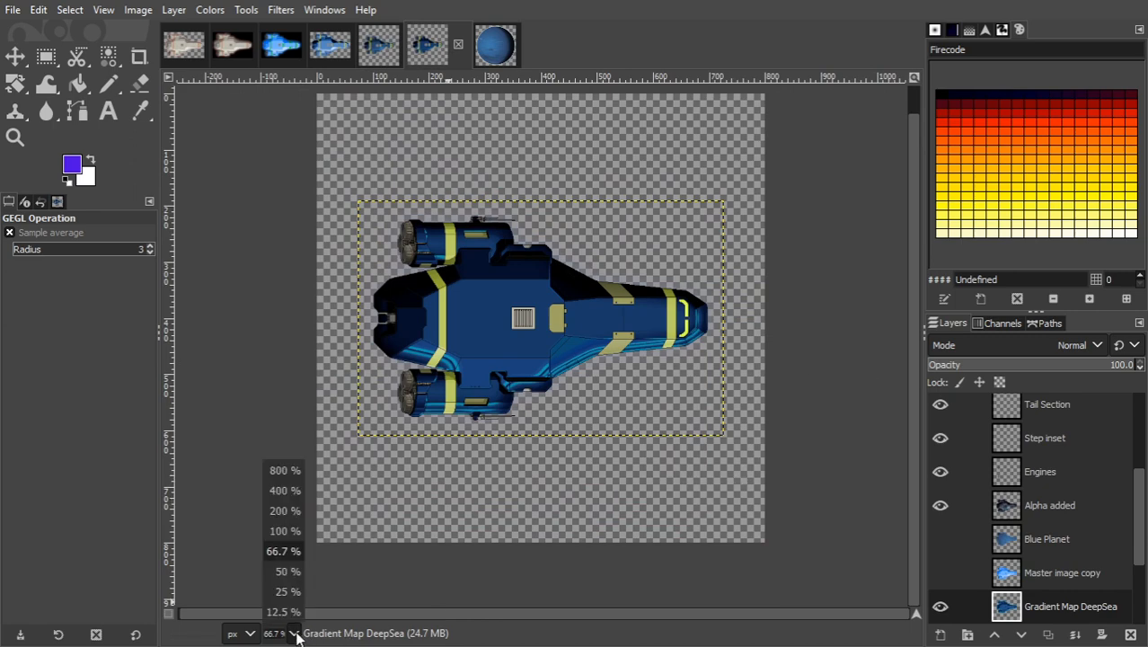
{"action": "left_click", "coordinate": [286, 531]}
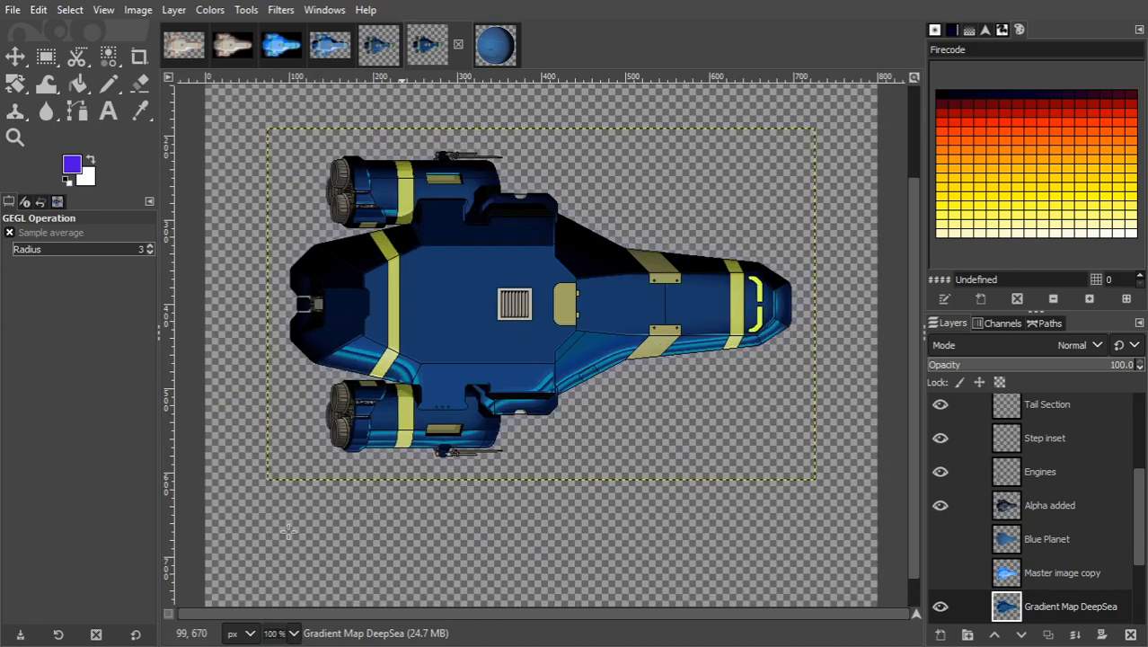
Compare the single-layer base ship image with the layered version and examine the latter's layer stack.
{"action": "left_click", "coordinate": [192, 58]}
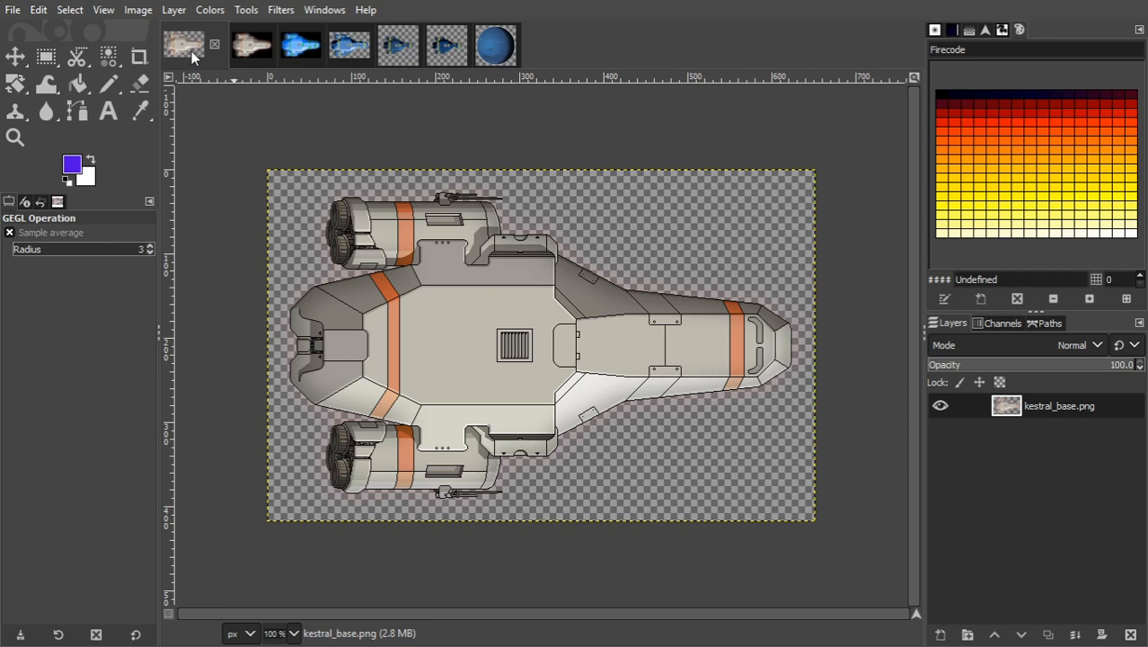
{"action": "left_click", "coordinate": [238, 58]}
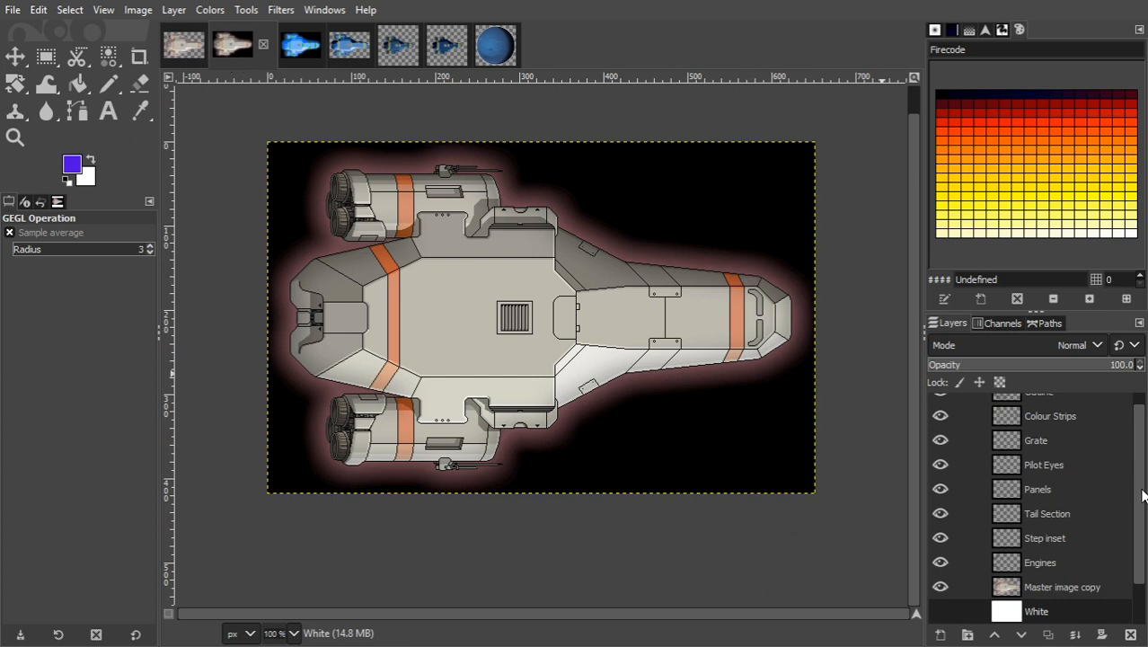
{"action": "left_click_drag", "start_coordinate": [1141, 492], "coordinate": [1142, 451]}
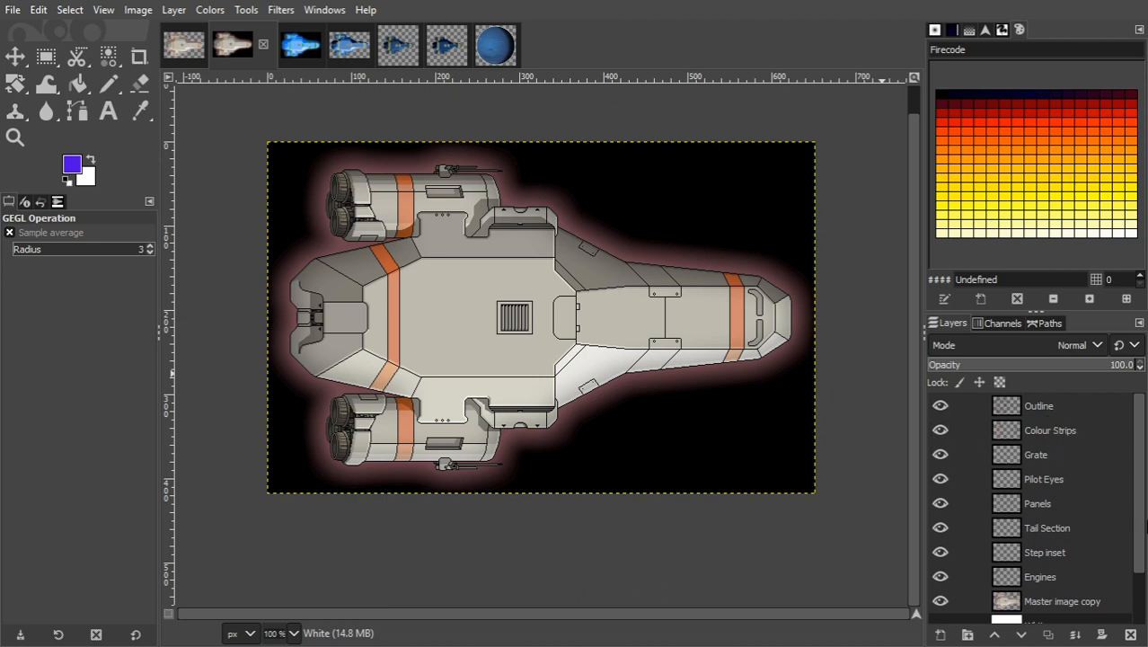
In the base ship image, duplicate the kestral_base.png layer, then rename the original layer Master and hide it.
{"action": "left_click", "coordinate": [178, 55]}
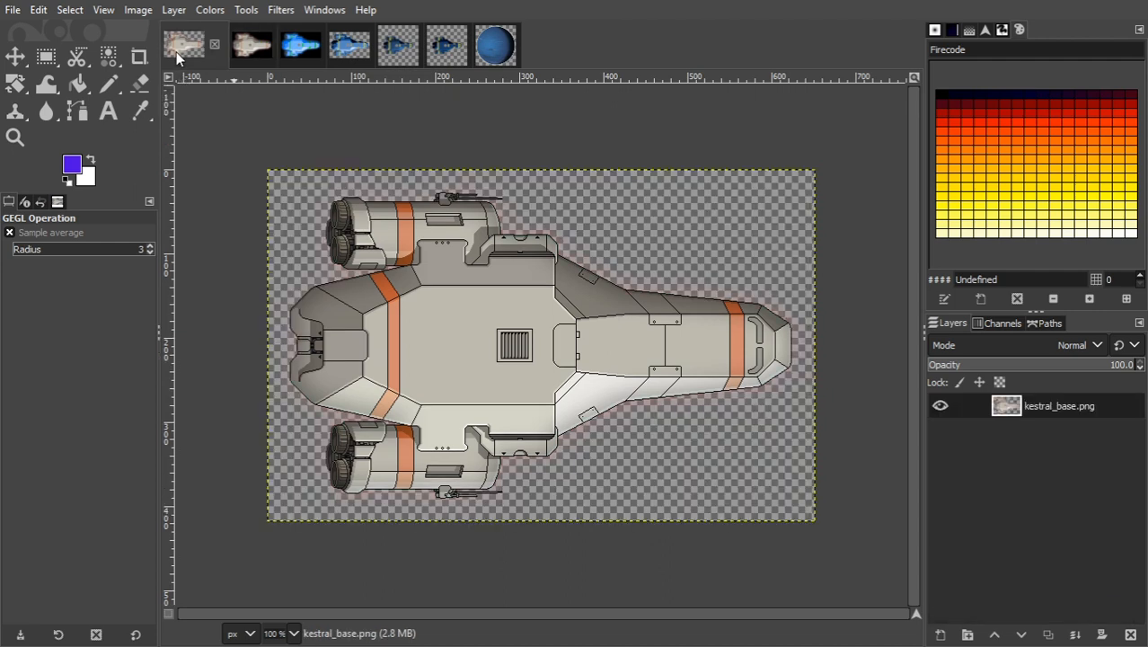
{"action": "left_click", "coordinate": [1047, 635]}
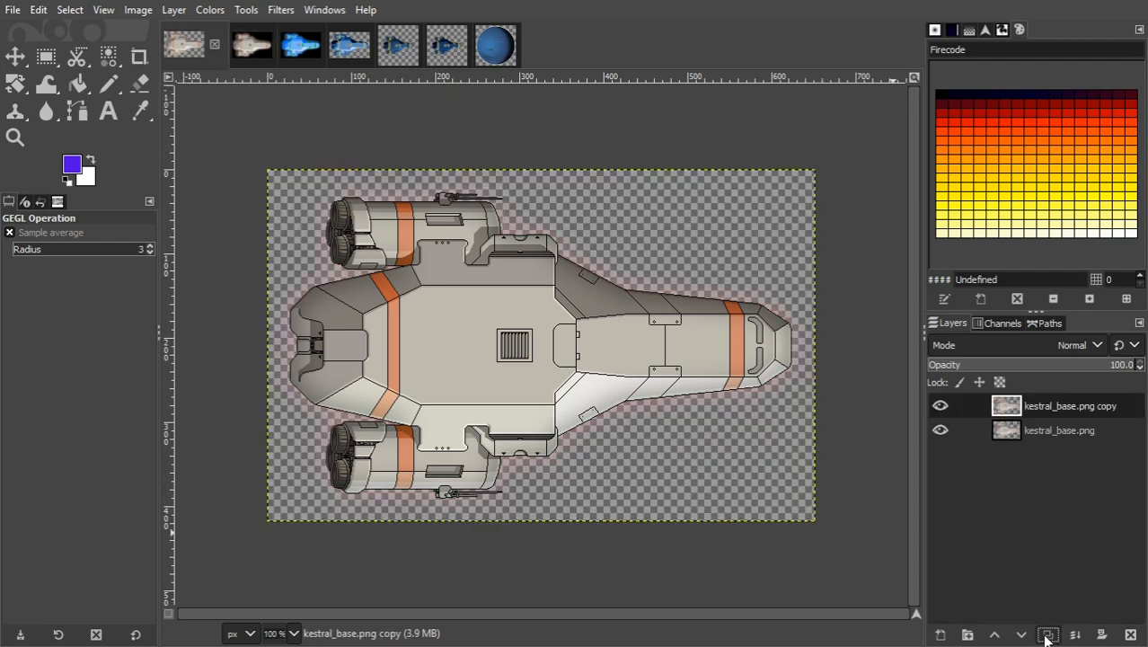
{"action": "double_click", "coordinate": [1053, 430]}
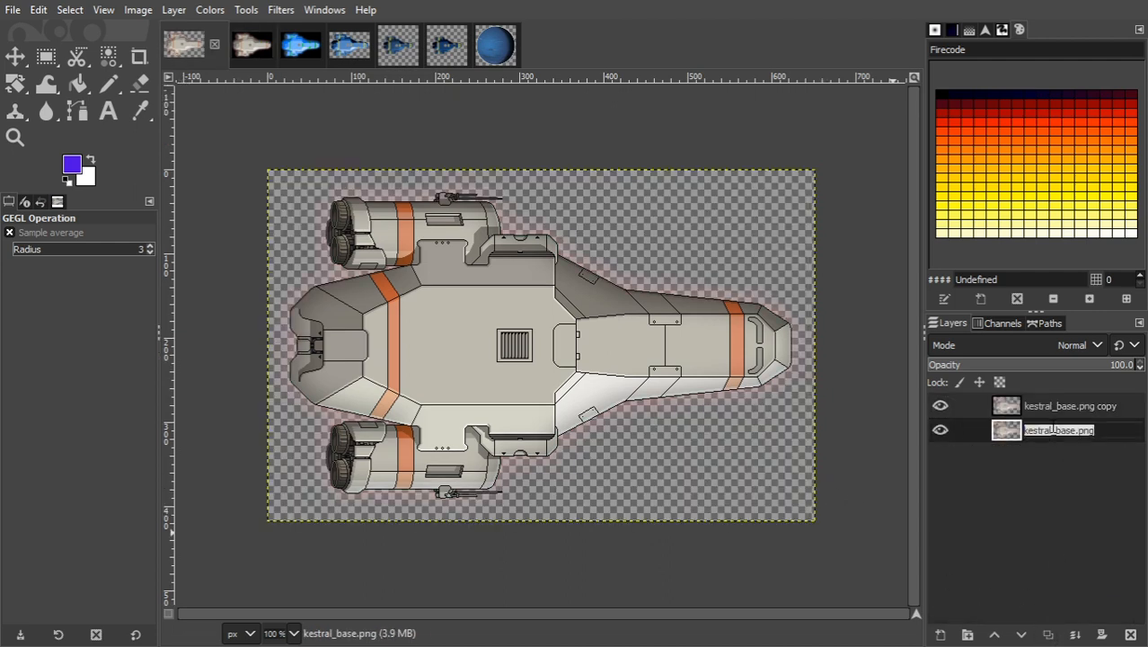
{"action": "type", "text": "Master"}
{"action": "key", "text": "Return"}
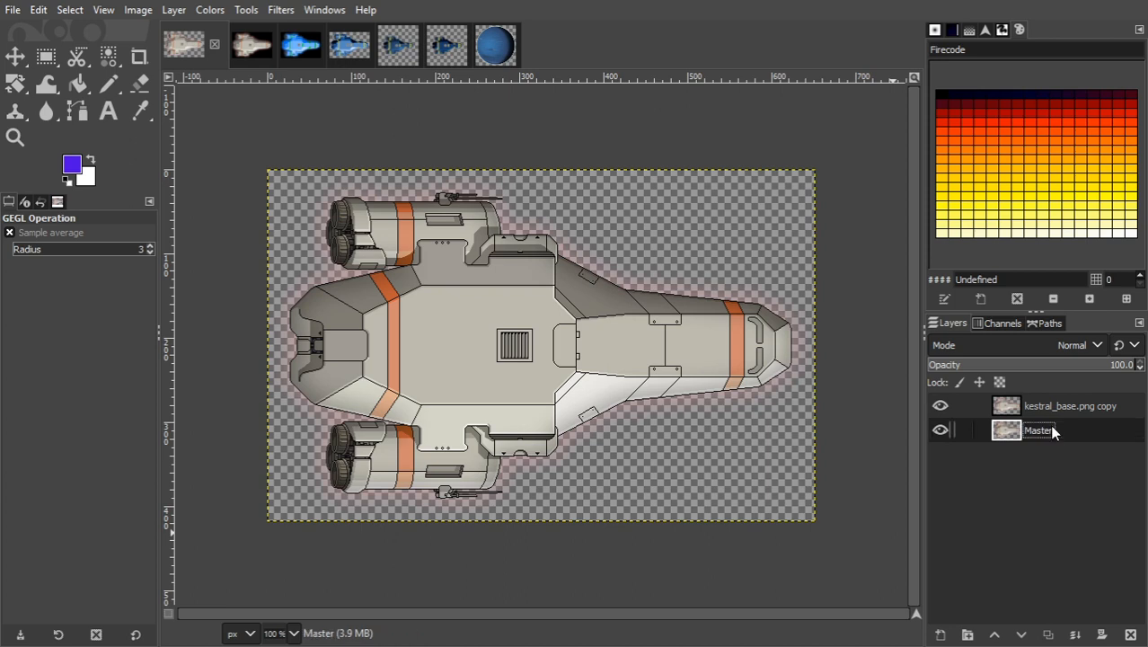
{"action": "left_click", "coordinate": [948, 431]}
Add a transparent layer named Black above Master and fill it entirely with black.
{"action": "left_click", "coordinate": [940, 634]}
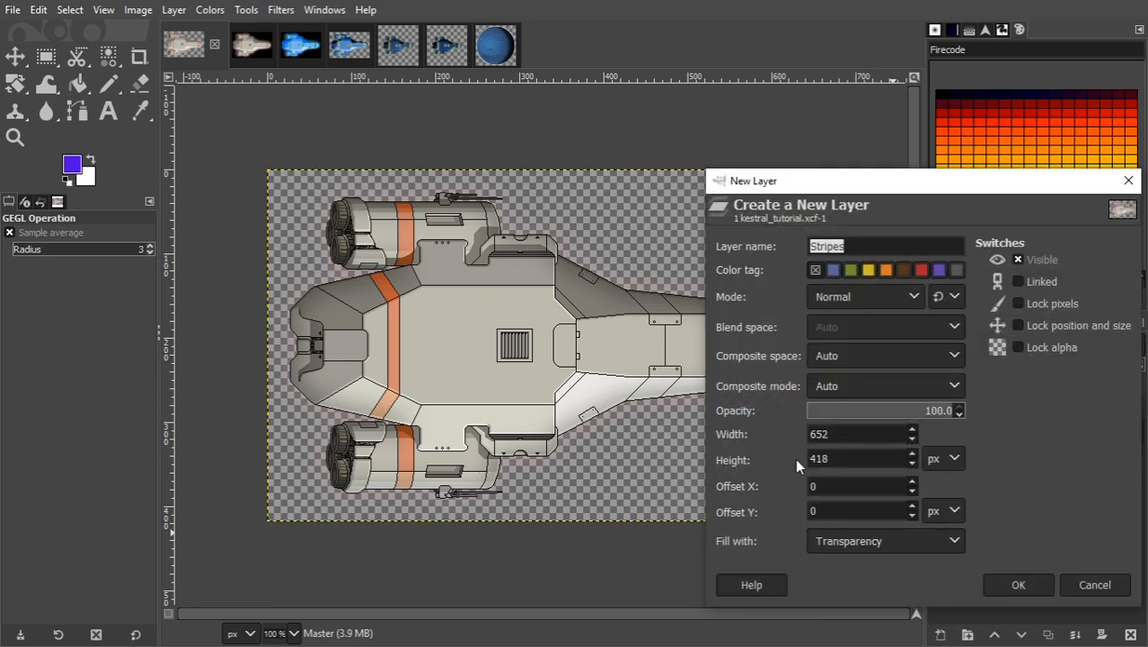
{"action": "type", "text": "Black"}
{"action": "key", "text": "Return"}
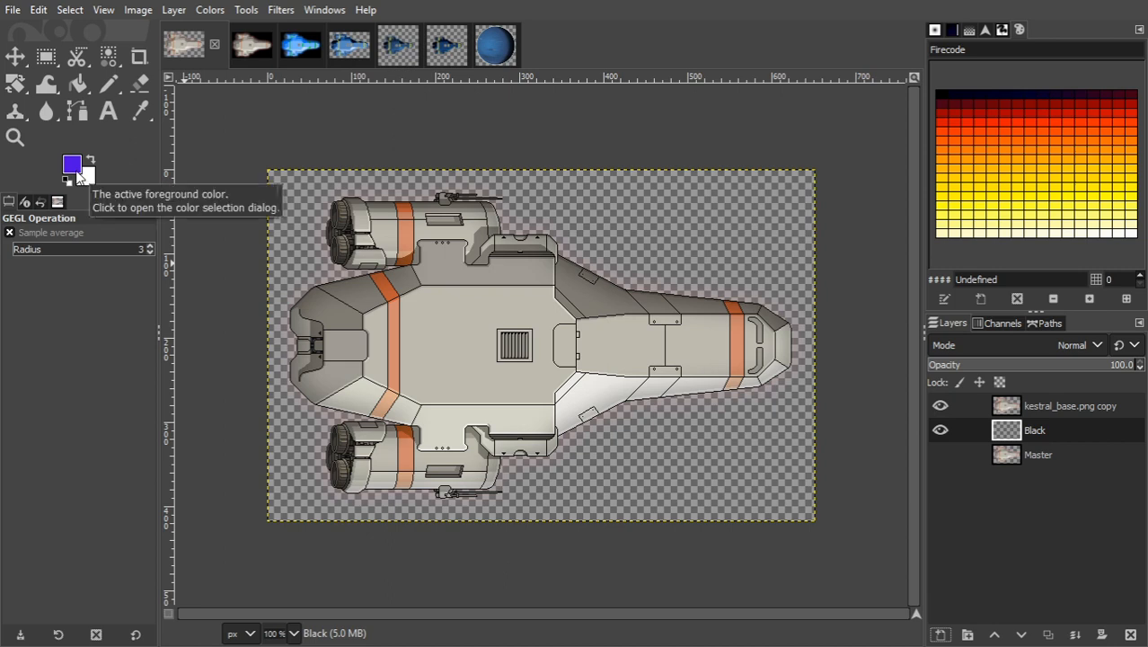
{"action": "key", "text": "d"}
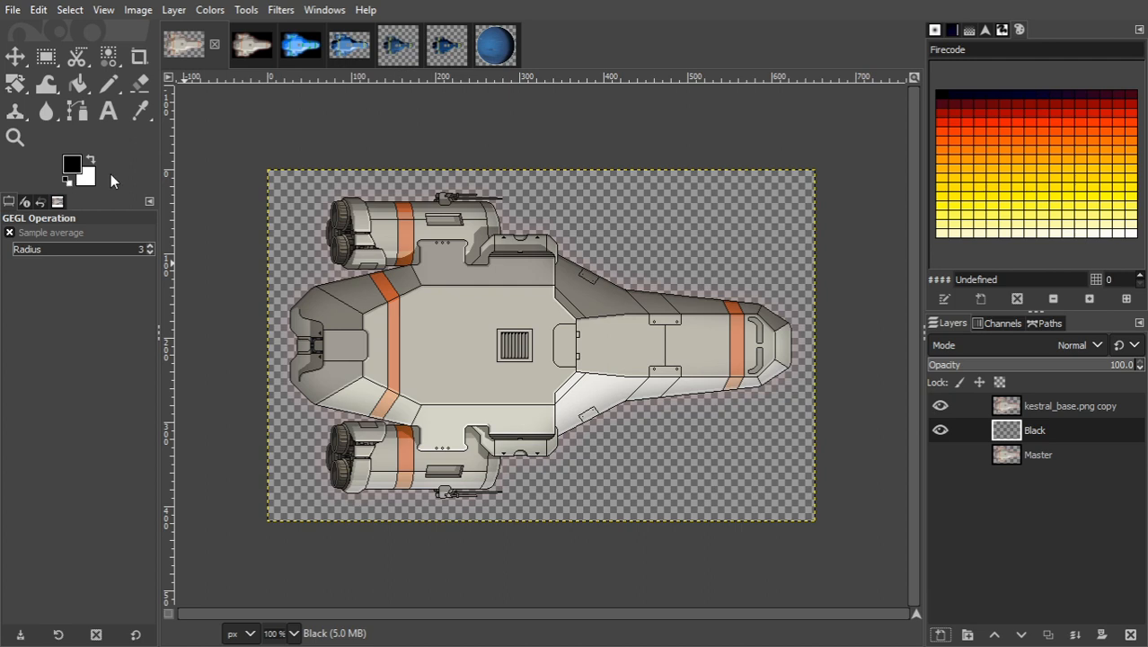
{"action": "key", "text": "shift+b"}
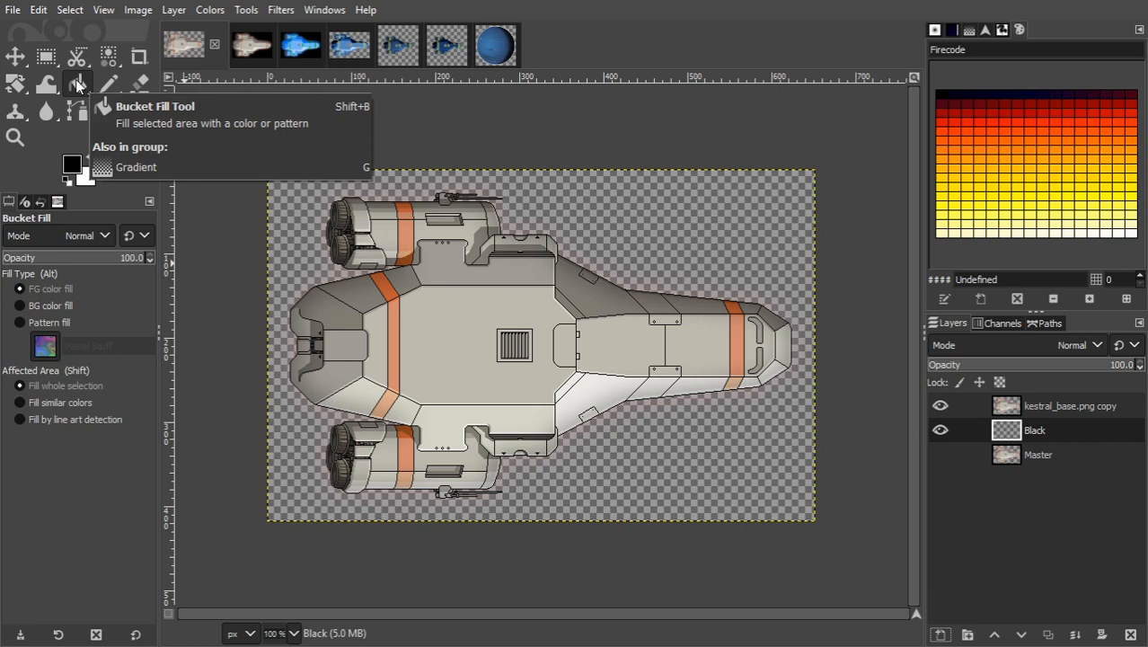
{"action": "left_click", "coordinate": [638, 259]}
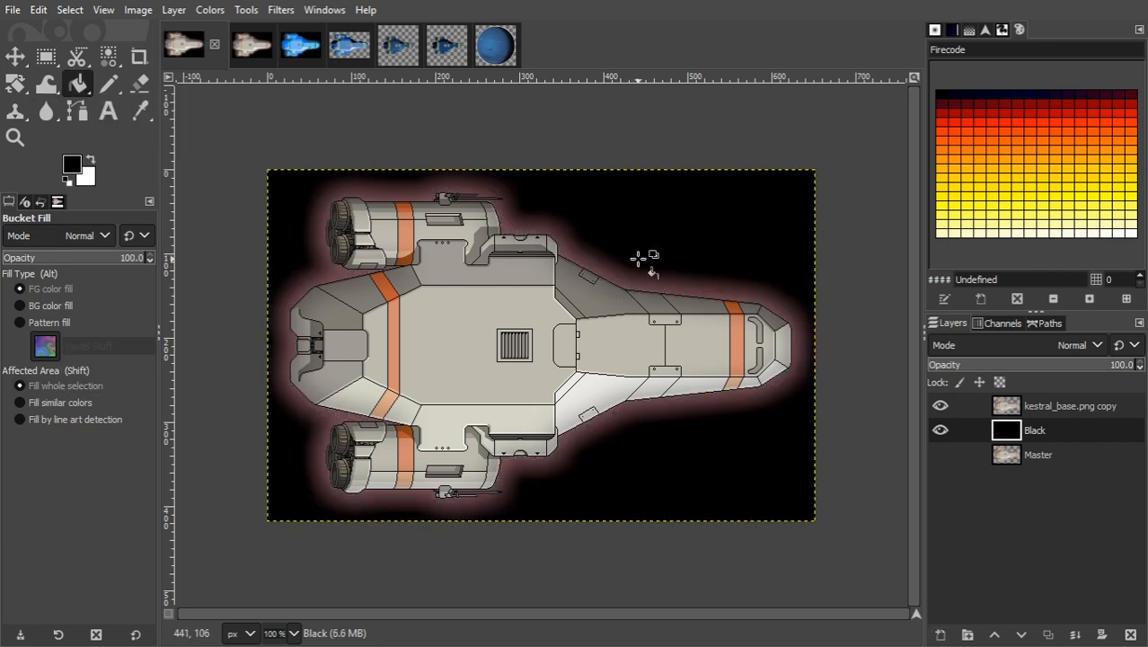
Add a transparent layer named White above the Black layer and fill it entirely with white.
{"action": "left_click", "coordinate": [948, 635]}
{"action": "type", "text": "White"}
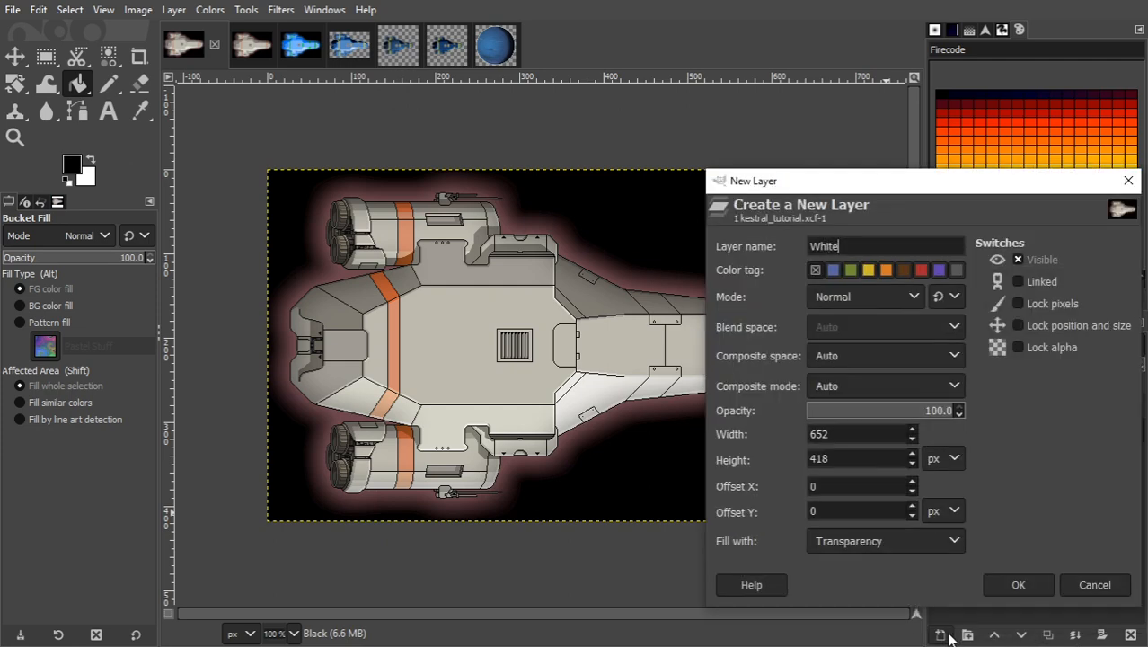
{"action": "key", "text": "Return"}
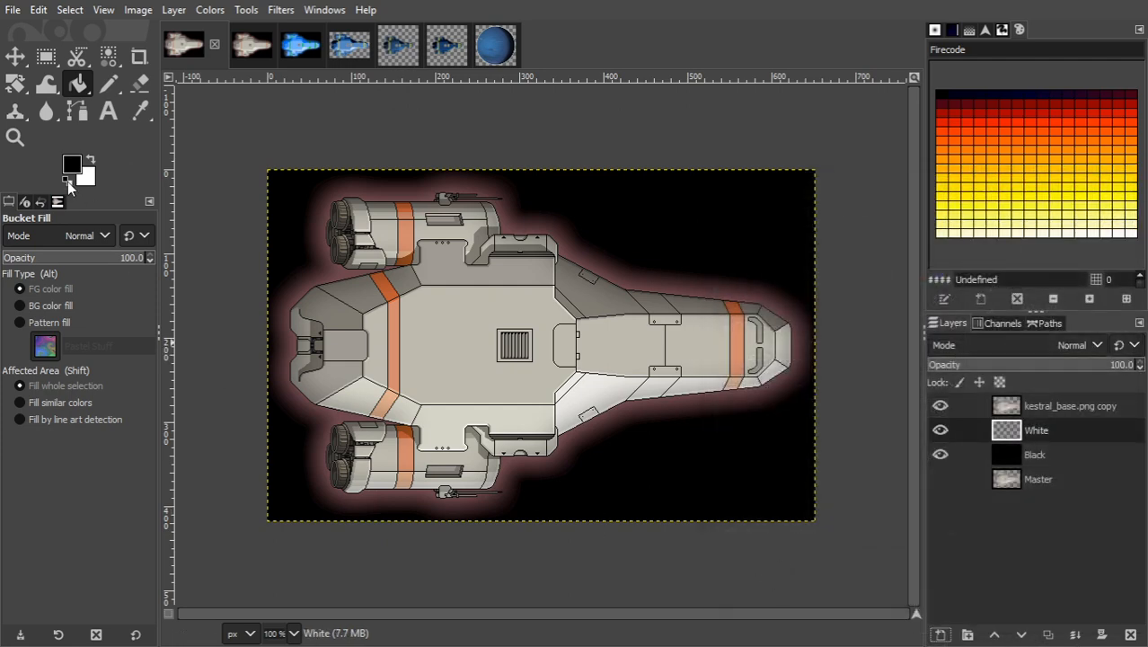
{"action": "key", "text": "x"}
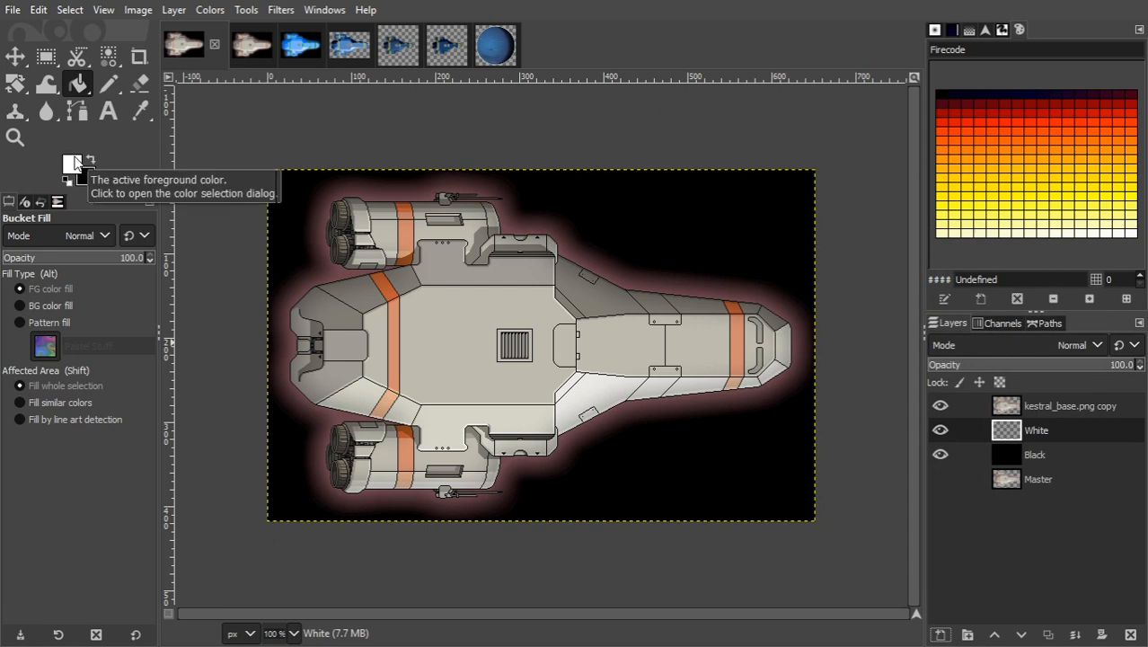
{"action": "left_click", "coordinate": [694, 238]}
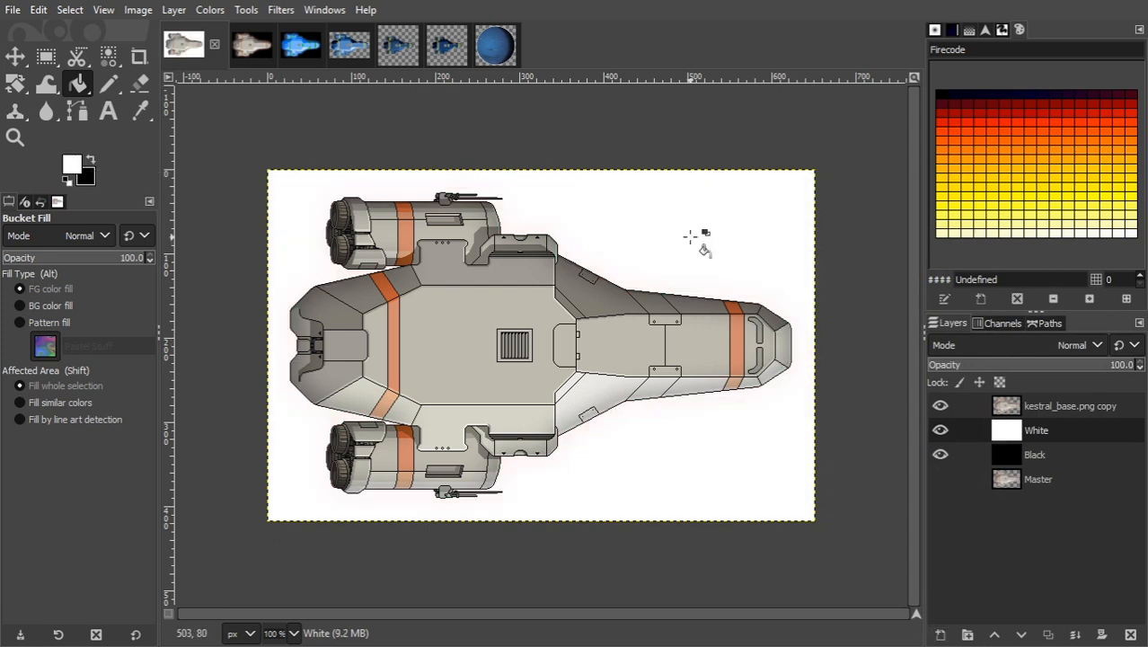
Add a transparent layer named Outline and raise it above kestral_base.png copy in the layer stack.
{"action": "left_click", "coordinate": [938, 637]}
{"action": "type", "text": "Outline"}
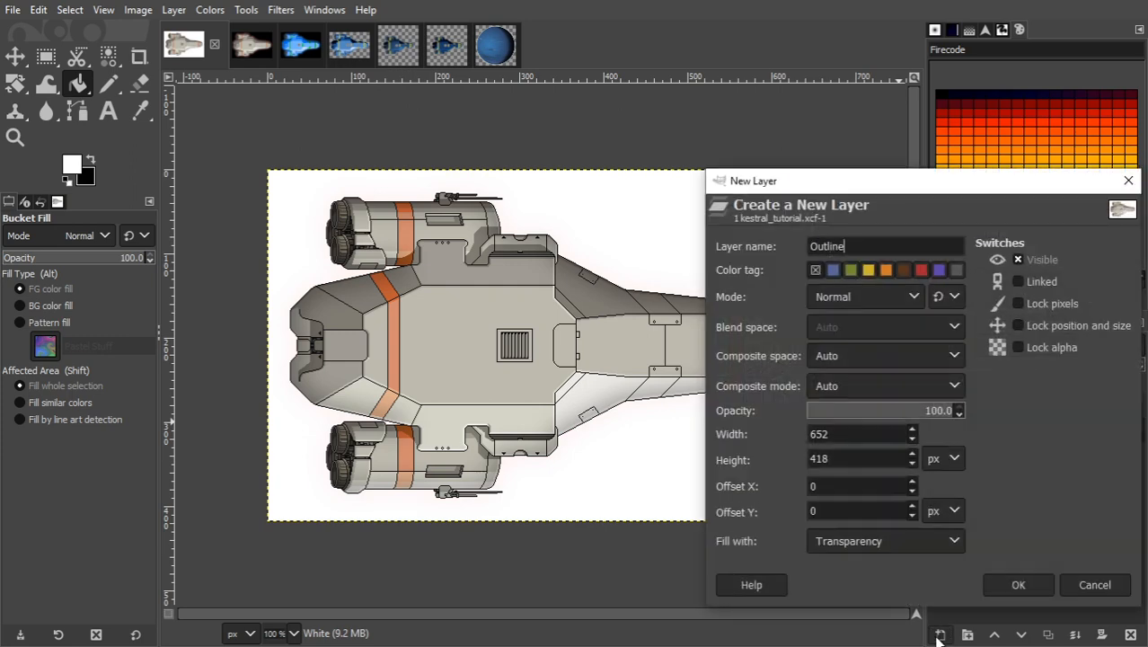
{"action": "key", "text": "Return"}
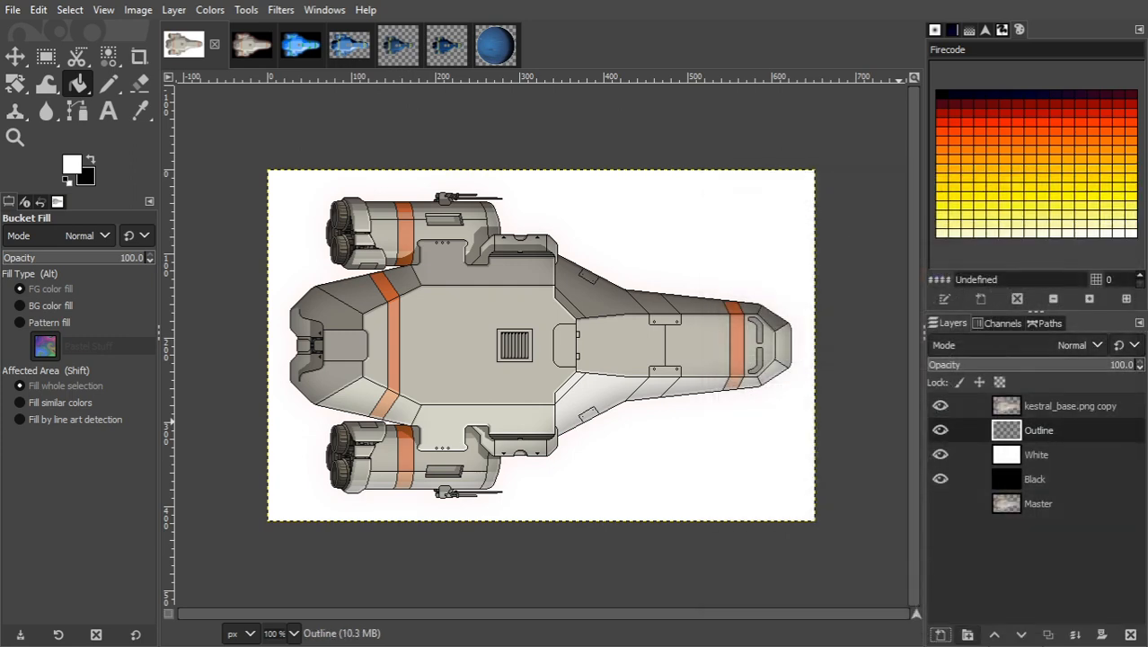
{"action": "left_click", "coordinate": [995, 634]}
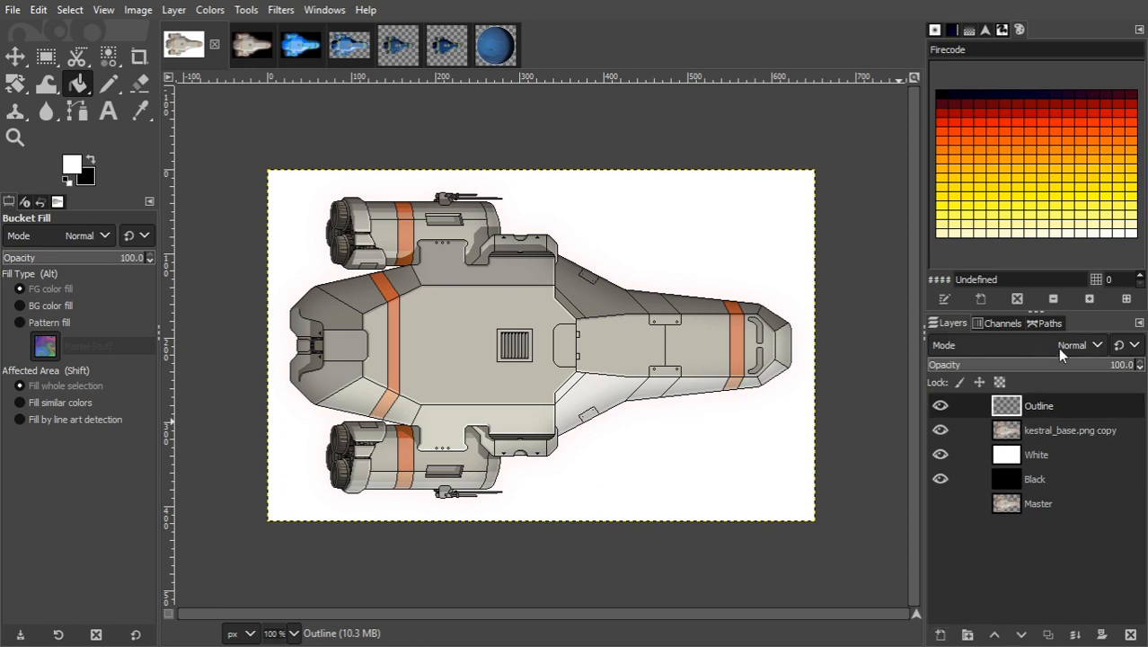
Select the black outlines on the kestral_base.png copy layer with Select by Color at a threshold of 15.
{"action": "left_click", "coordinate": [107, 57]}
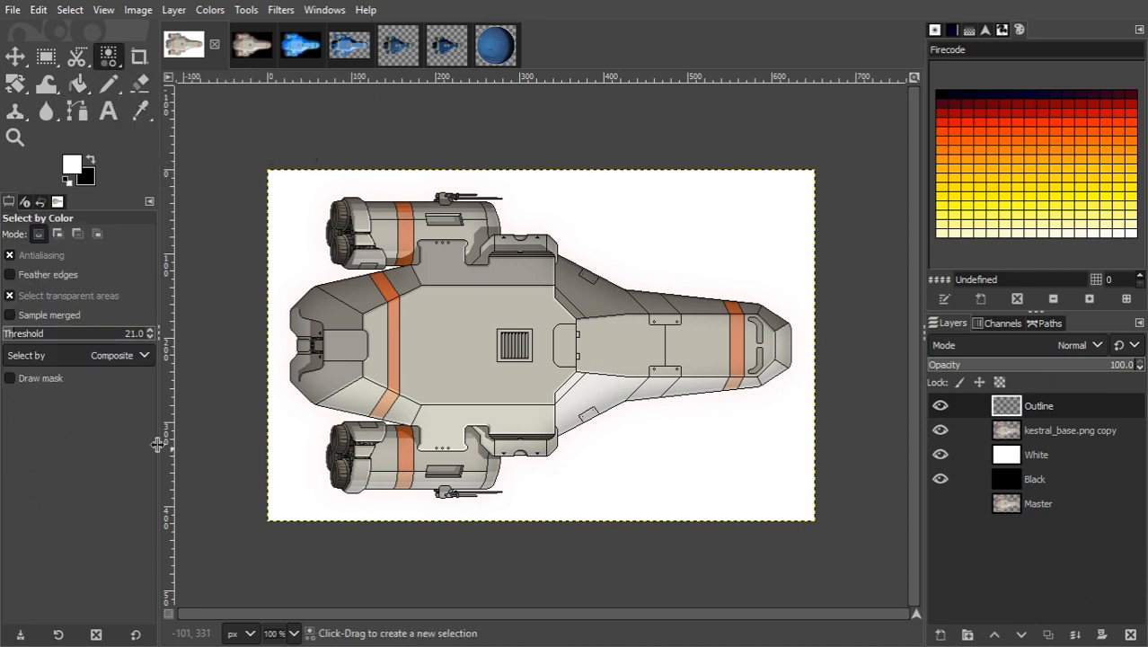
{"action": "left_click", "coordinate": [11, 339]}
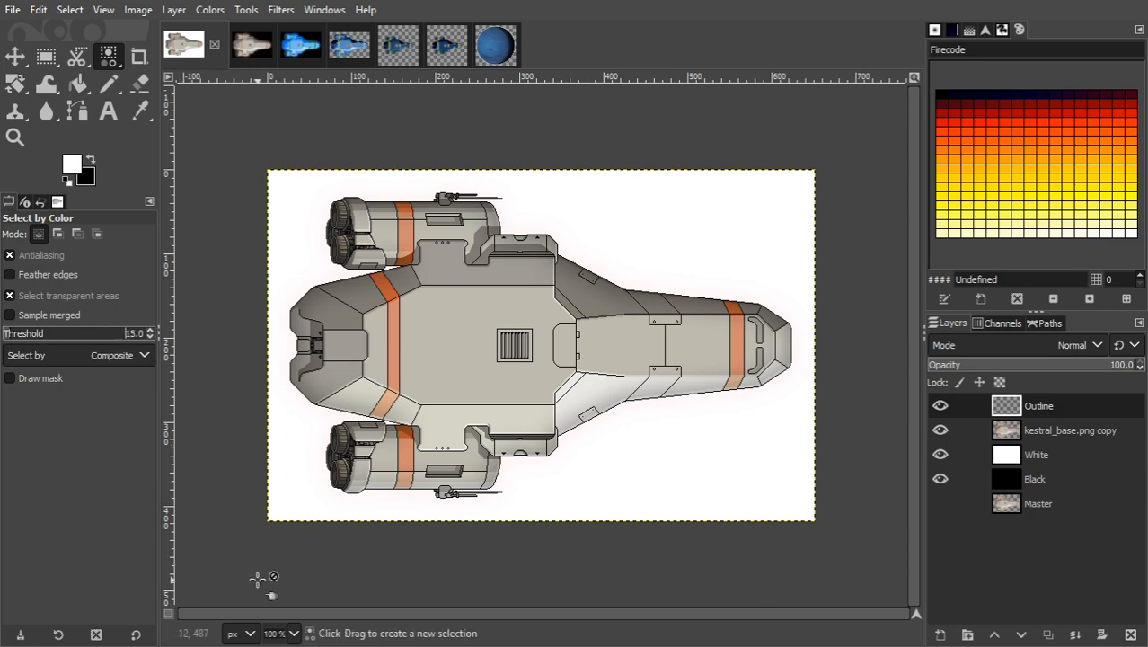
{"action": "left_click", "coordinate": [293, 632]}
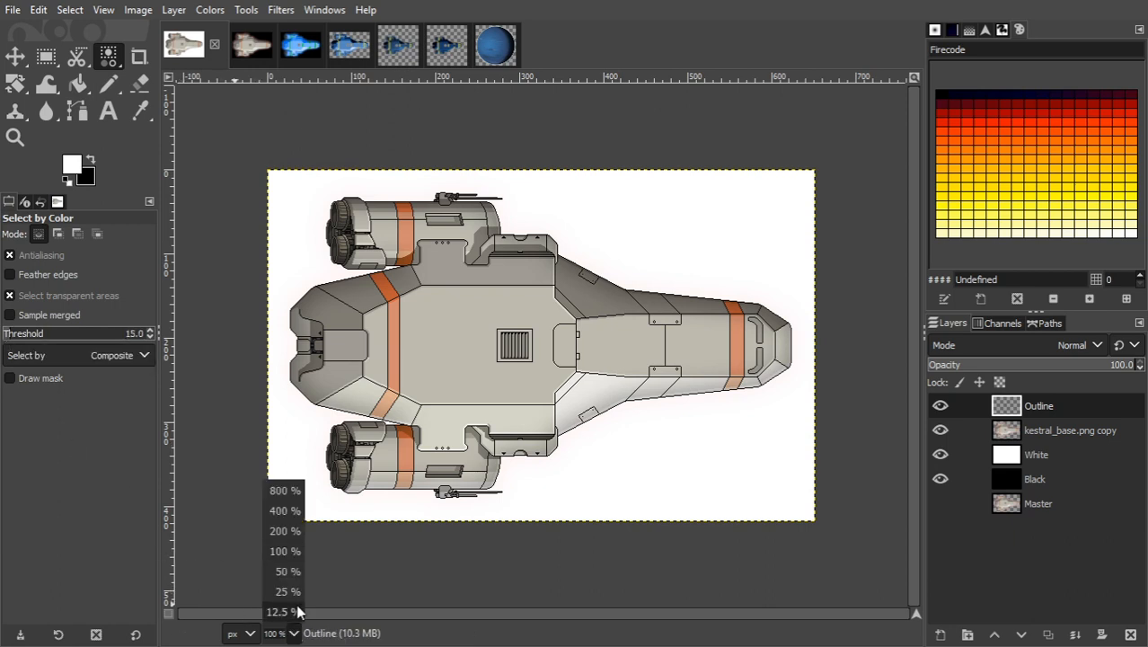
{"action": "left_click", "coordinate": [291, 494]}
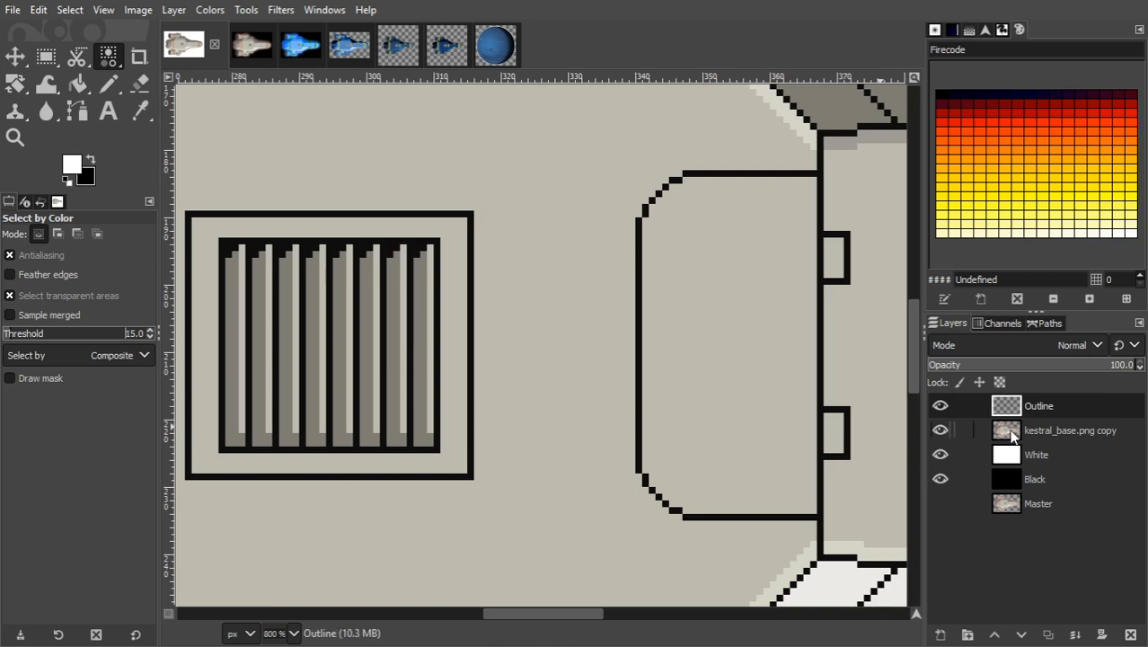
{"action": "left_click", "coordinate": [1013, 434]}
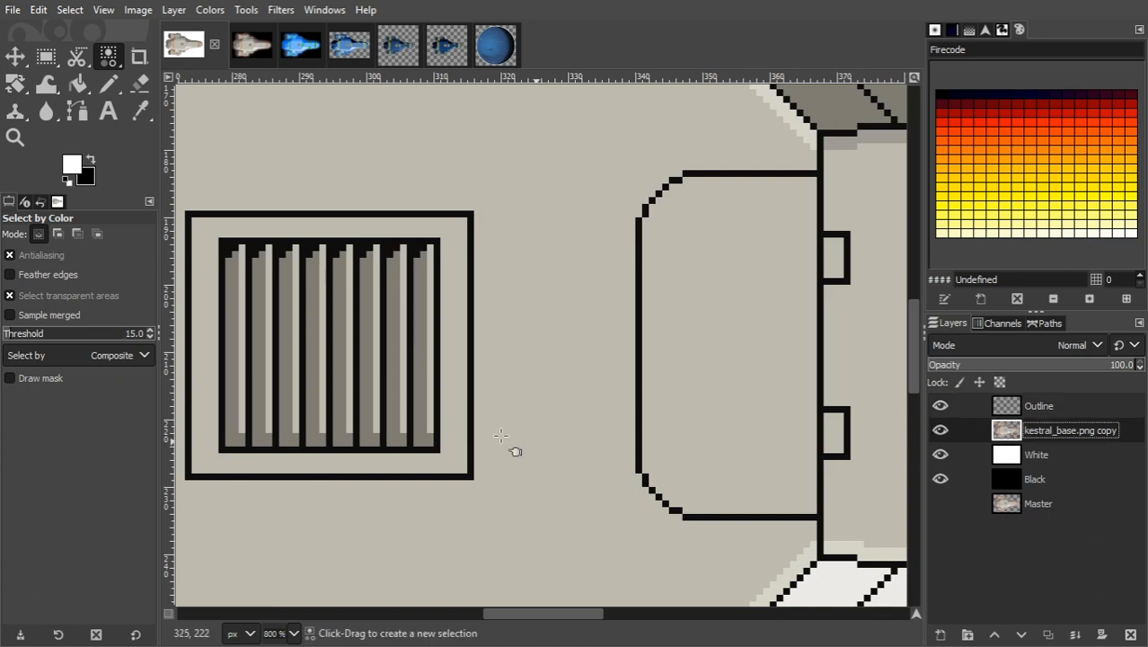
{"action": "left_click", "coordinate": [304, 246]}
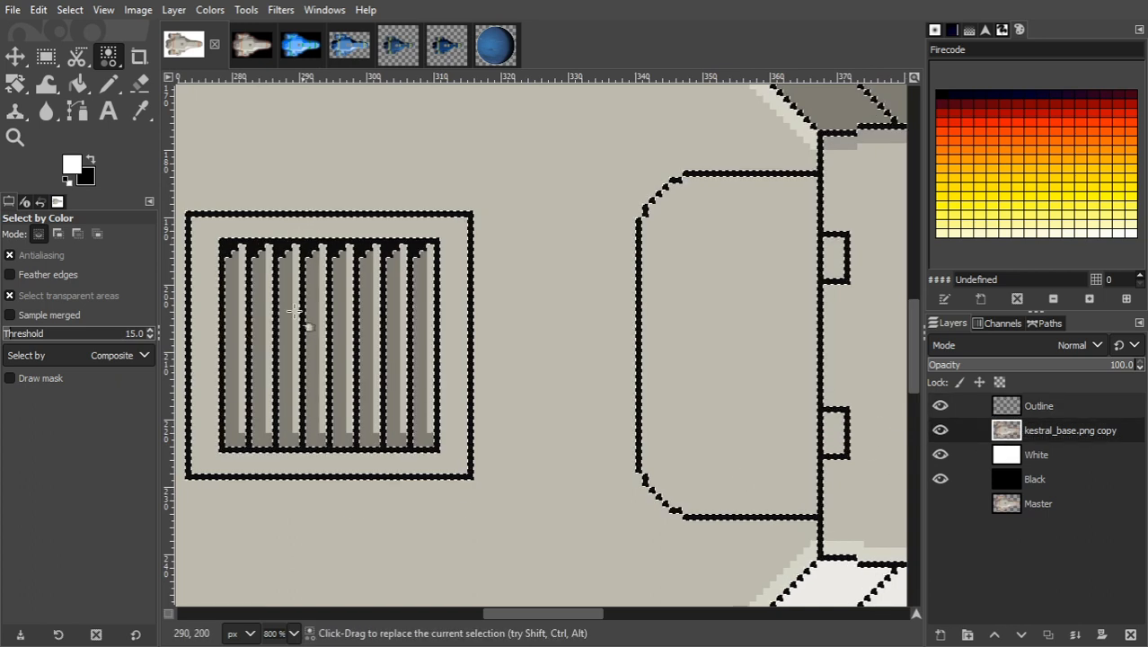
{"action": "left_click", "coordinate": [295, 633]}
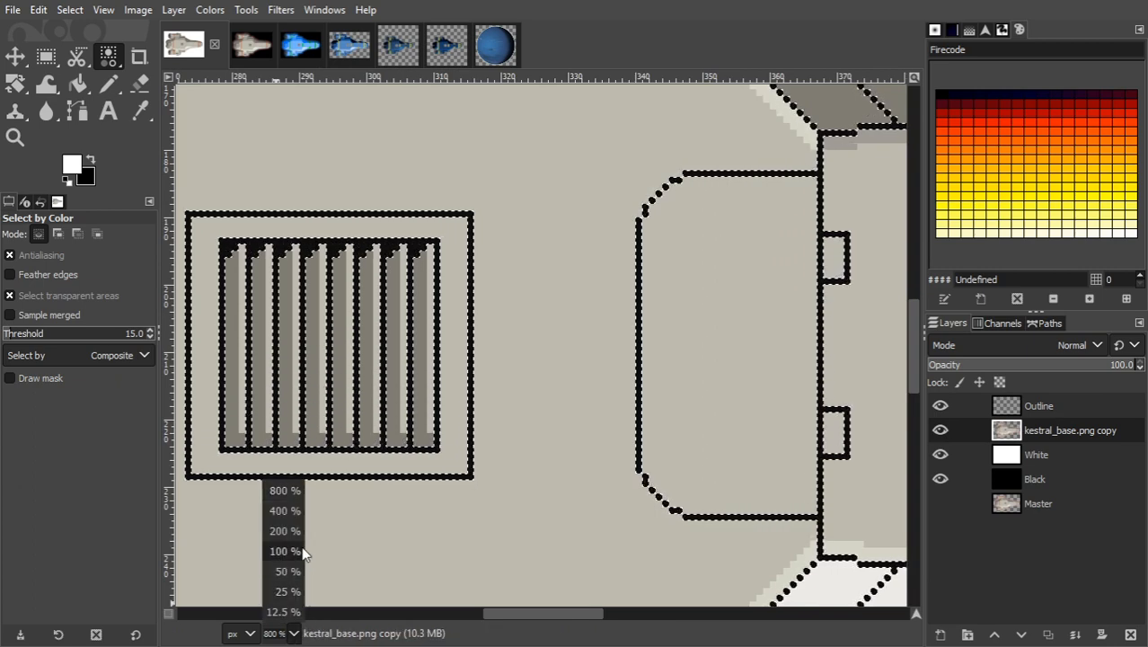
Copy the selected black outlines onto the Outline layer, anchor them, and check them by temporarily hiding the kestral_base.png copy layer.
{"action": "left_click", "coordinate": [310, 545]}
{"action": "key", "text": "ctrl+c"}
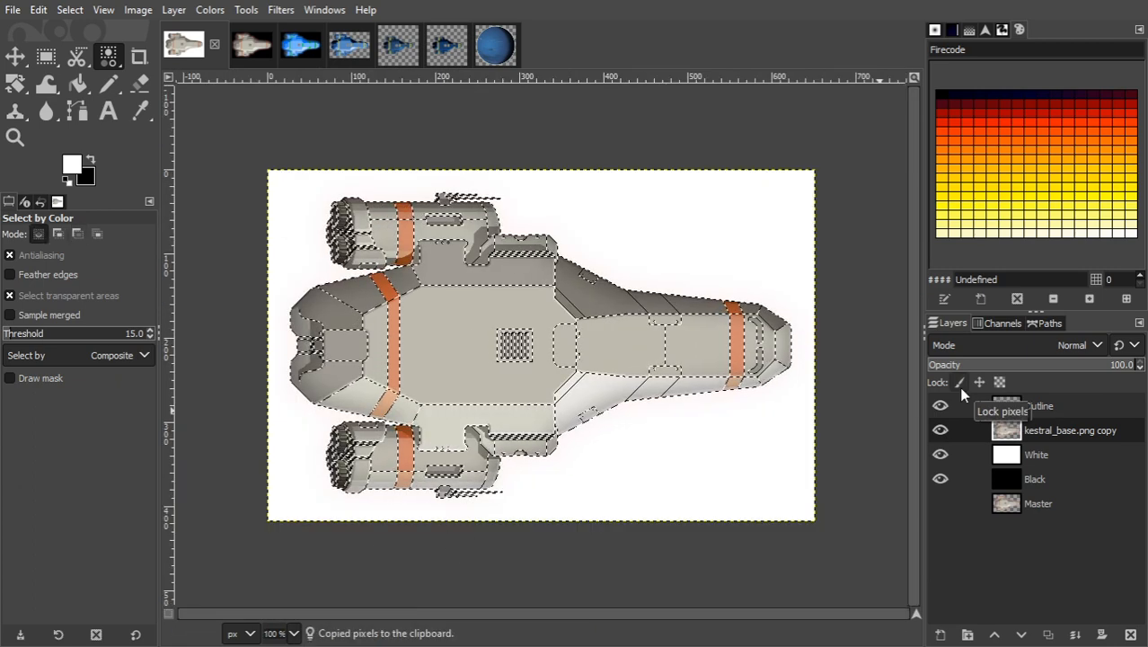
{"action": "left_click", "coordinate": [1007, 406]}
{"action": "key", "text": "ctrl+v"}
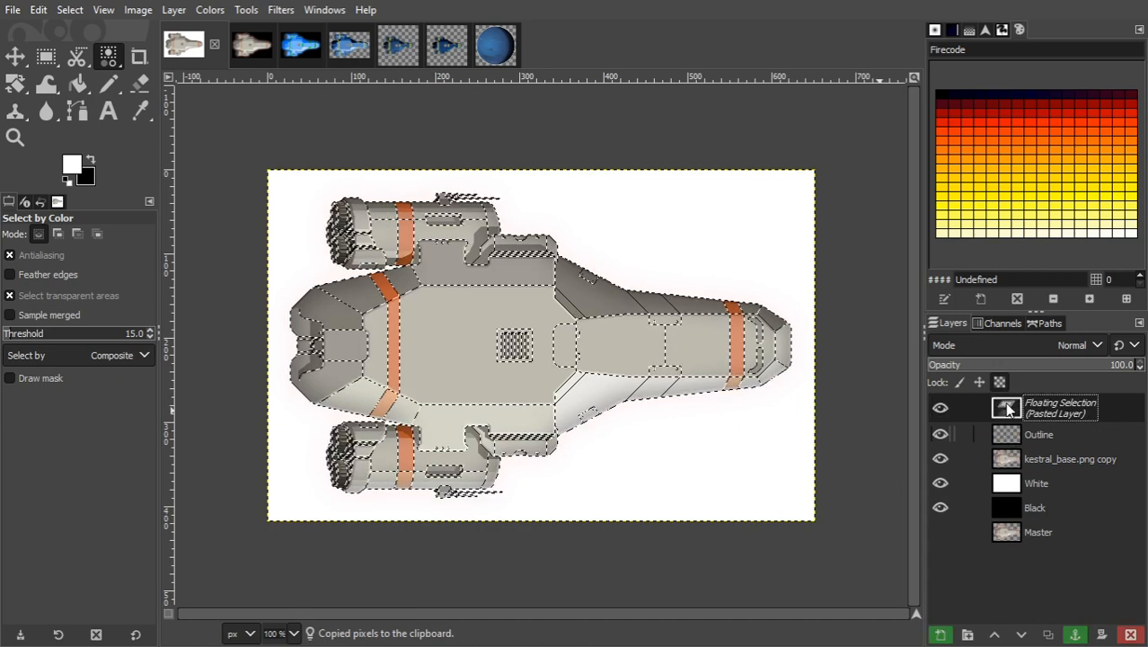
{"action": "left_click", "coordinate": [1075, 634]}
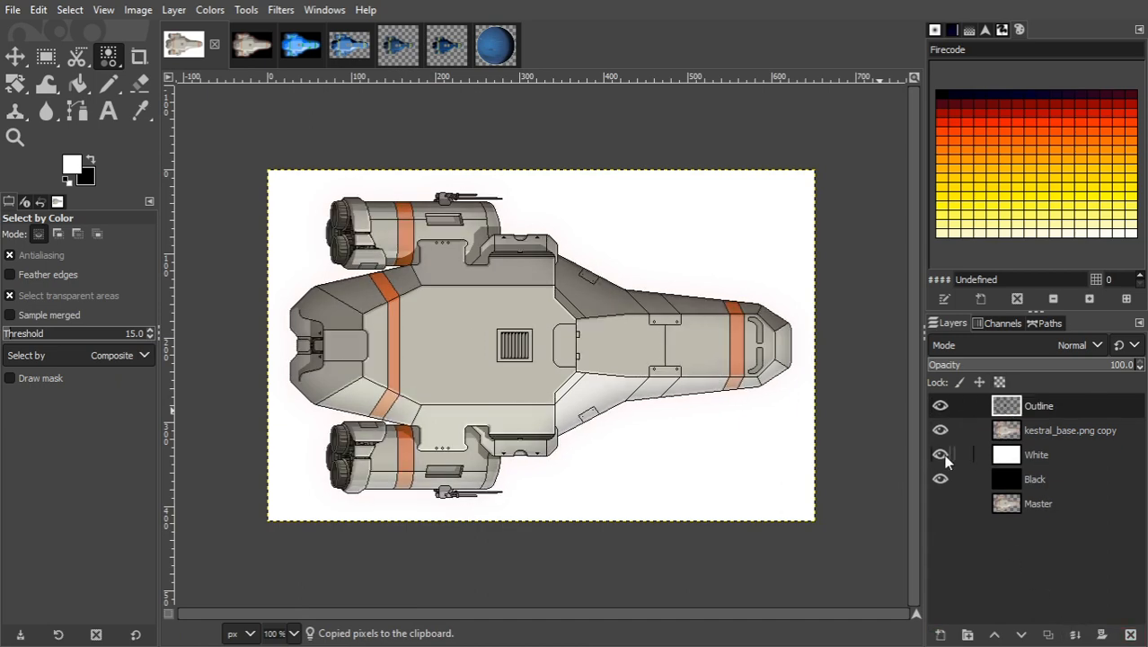
{"action": "left_click", "coordinate": [946, 430]}
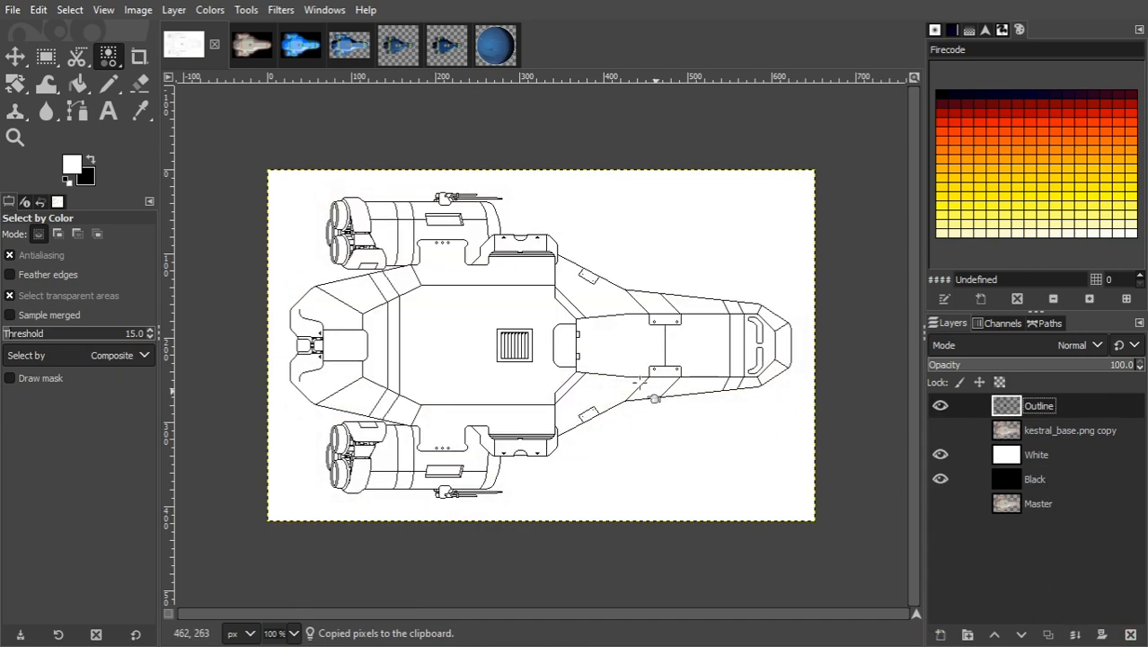
{"action": "left_click", "coordinate": [944, 431]}
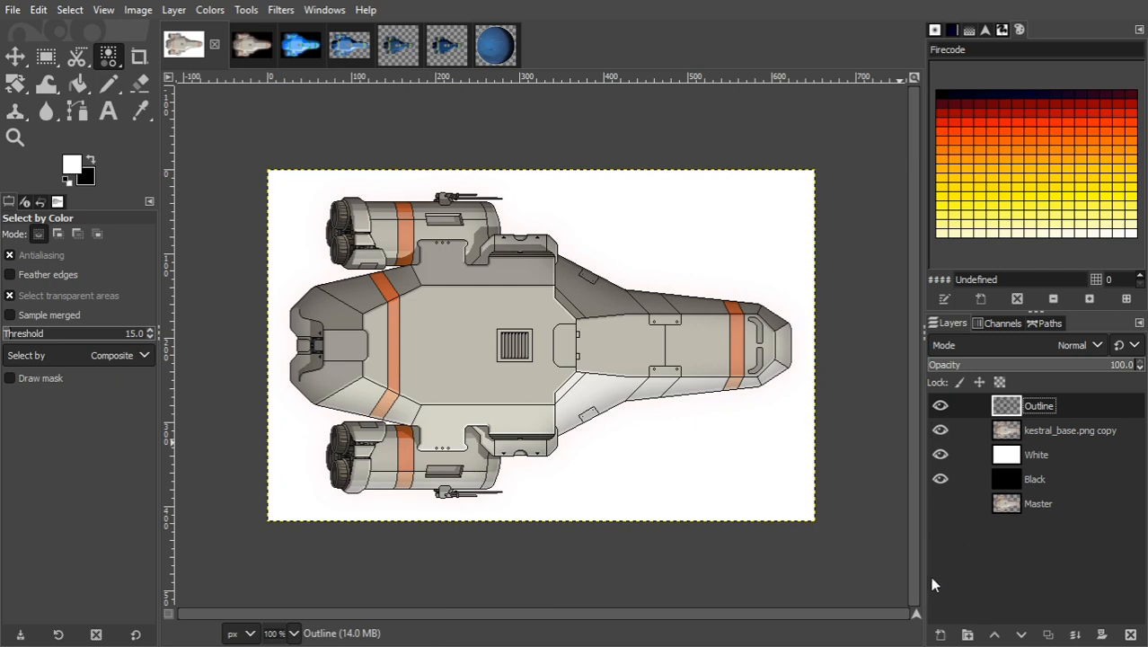
Add a transparent layer named Colour Strips and lower it directly beneath the Outline layer.
{"action": "left_click", "coordinate": [940, 634]}
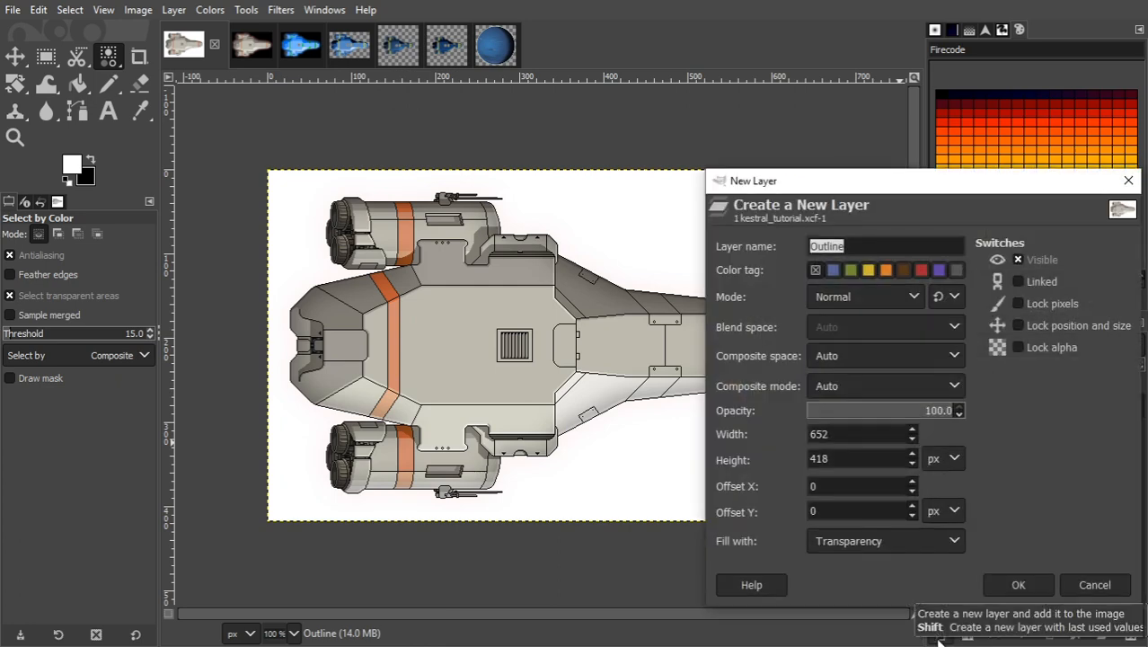
{"action": "type", "text": "Colour Strips"}
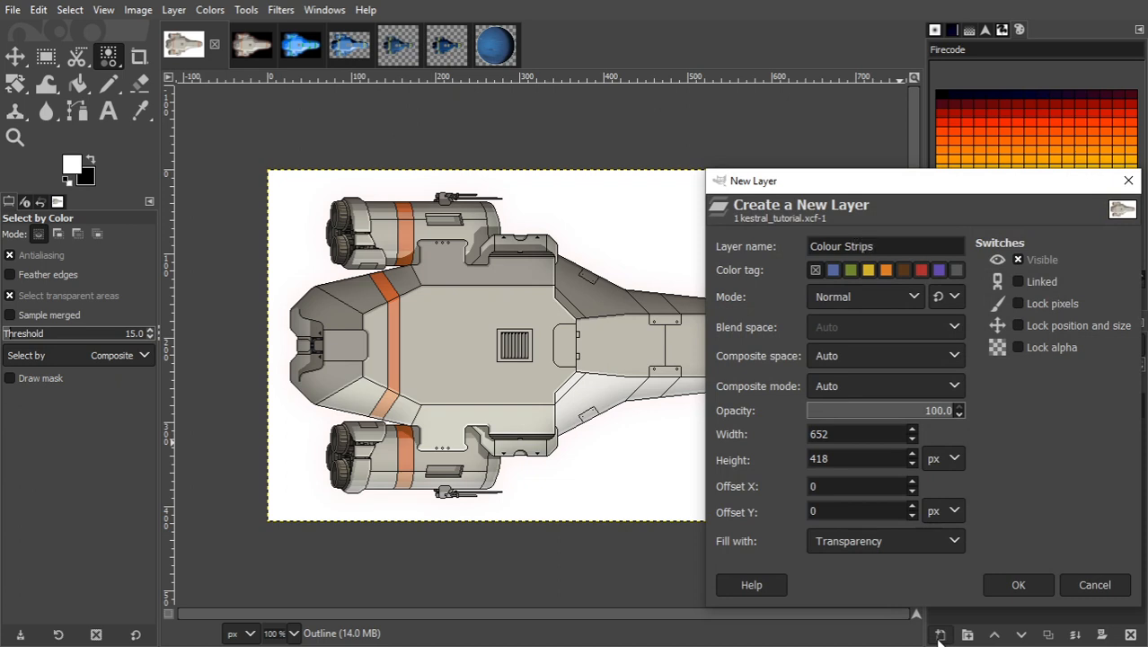
{"action": "key", "text": "Return"}
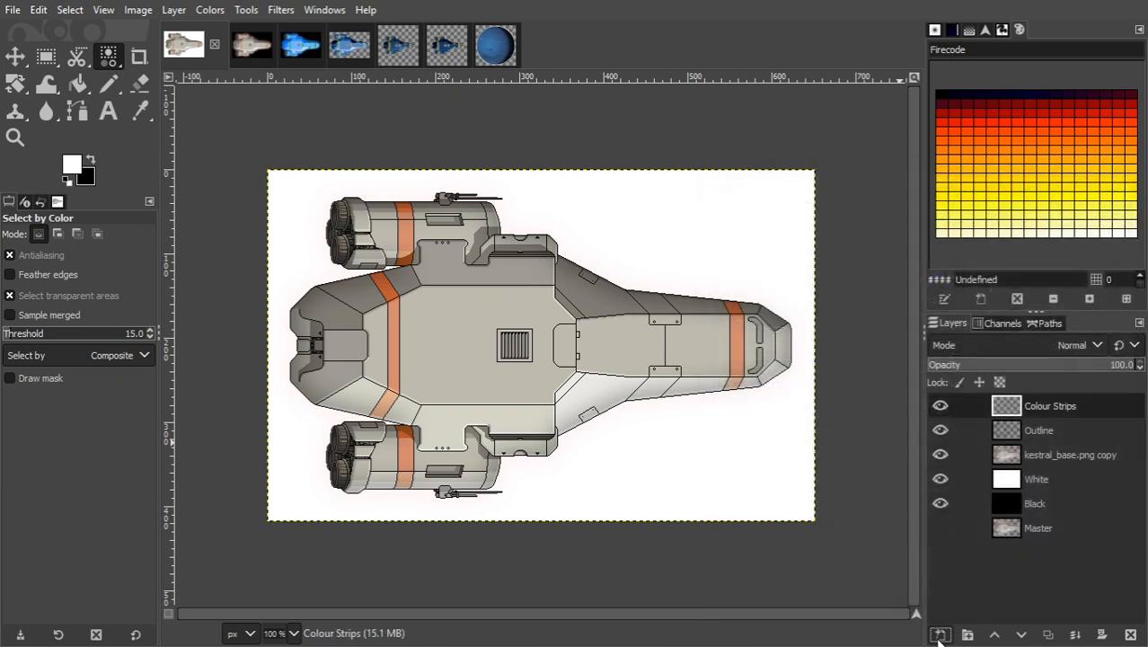
{"action": "left_click", "coordinate": [1020, 634]}
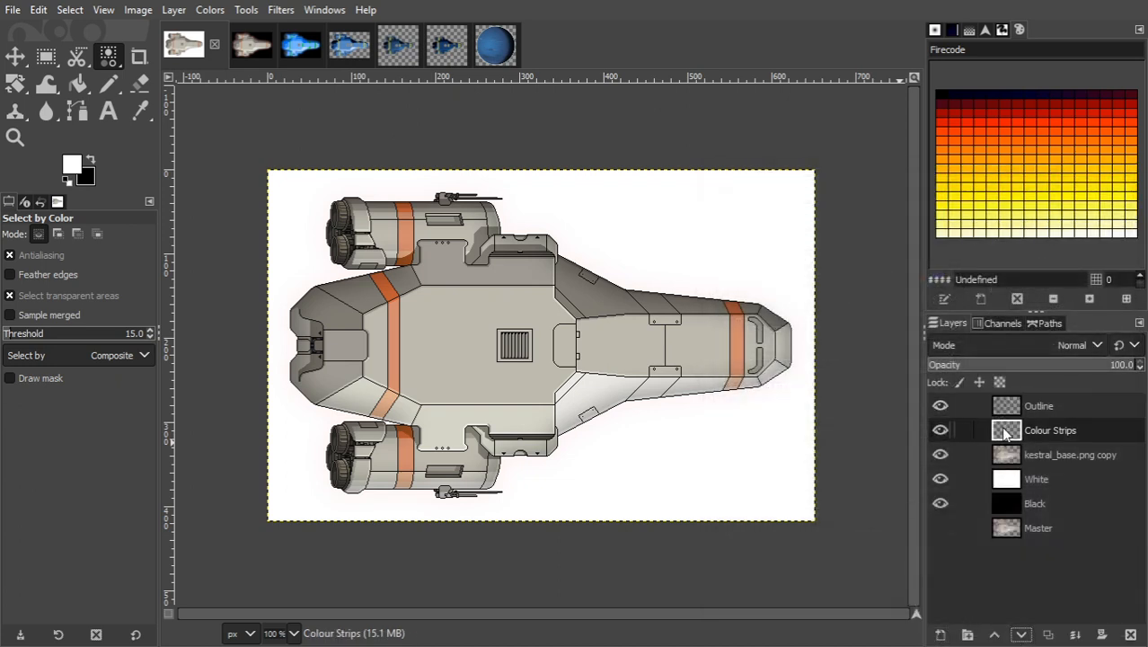
Try to select the orange stripes on the kestral_base.png copy layer with Select by Color at thresholds of 15, 37.5 and 13.5.
{"action": "left_click", "coordinate": [1006, 454]}
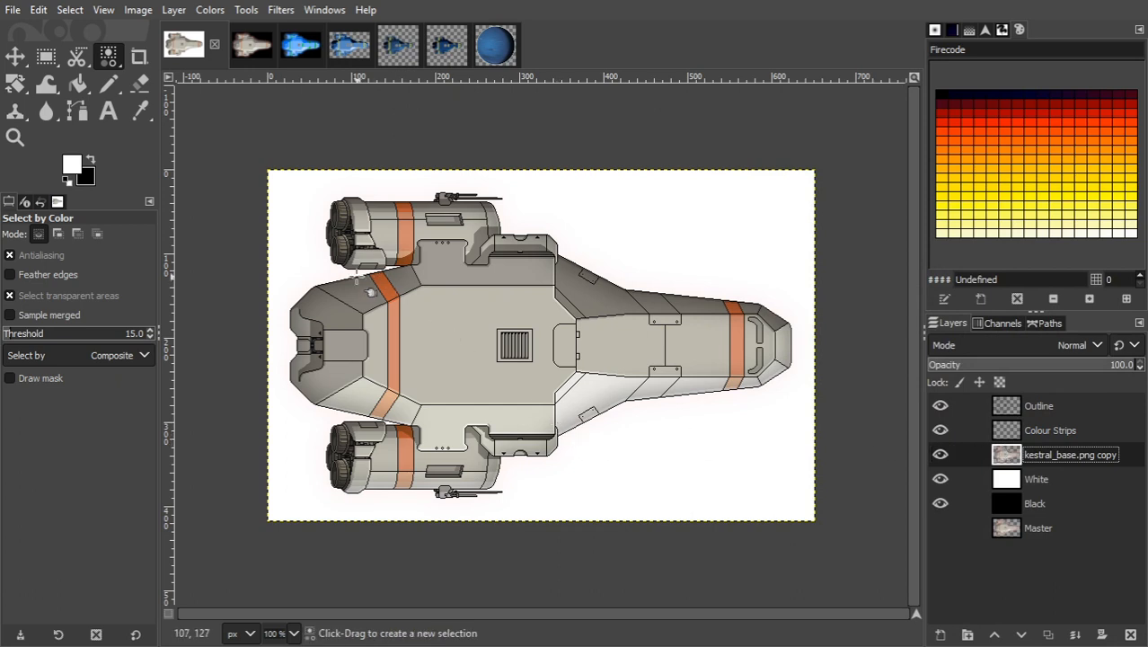
{"action": "left_click", "coordinate": [384, 289]}
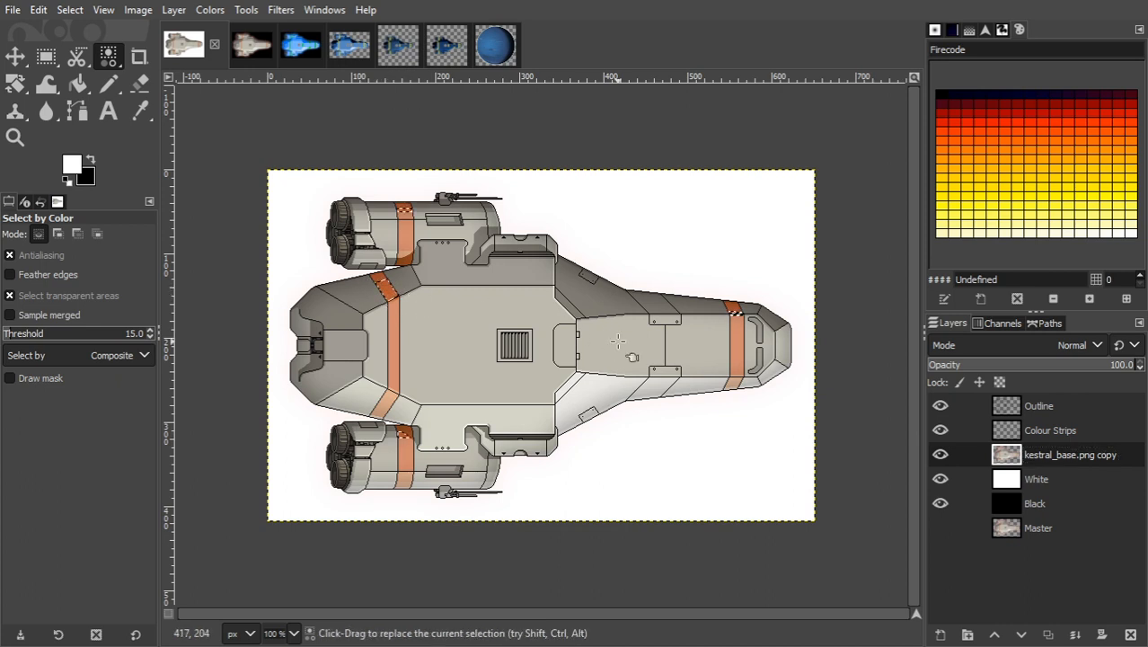
{"action": "left_click", "coordinate": [22, 333]}
{"action": "left_click", "coordinate": [393, 335]}
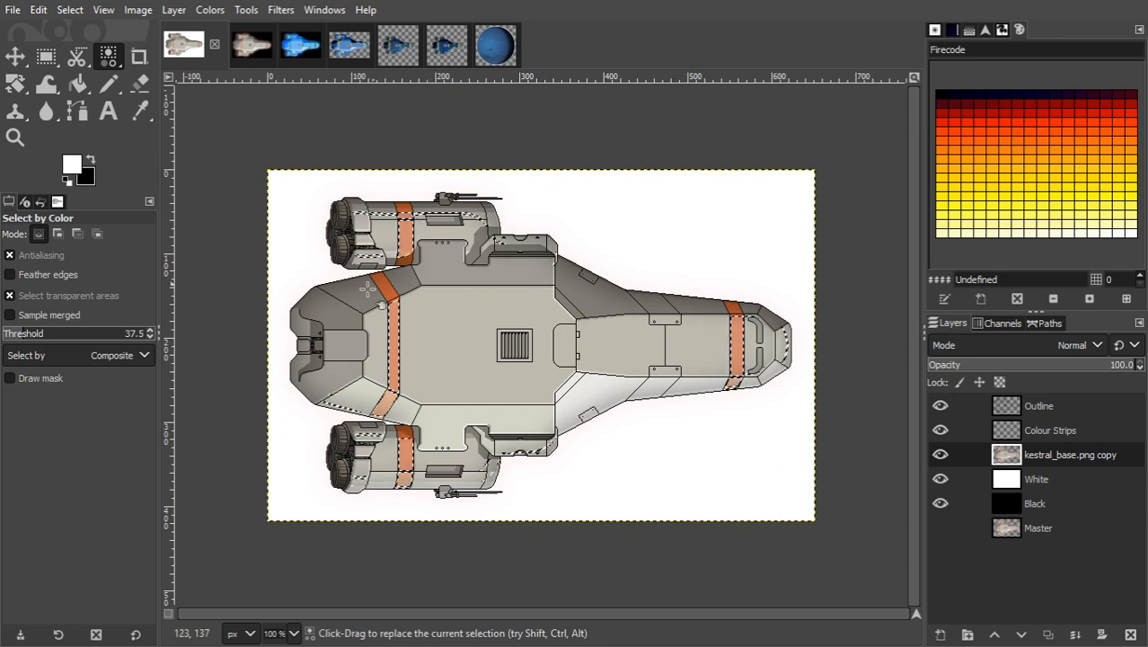
{"action": "left_click", "coordinate": [9, 334]}
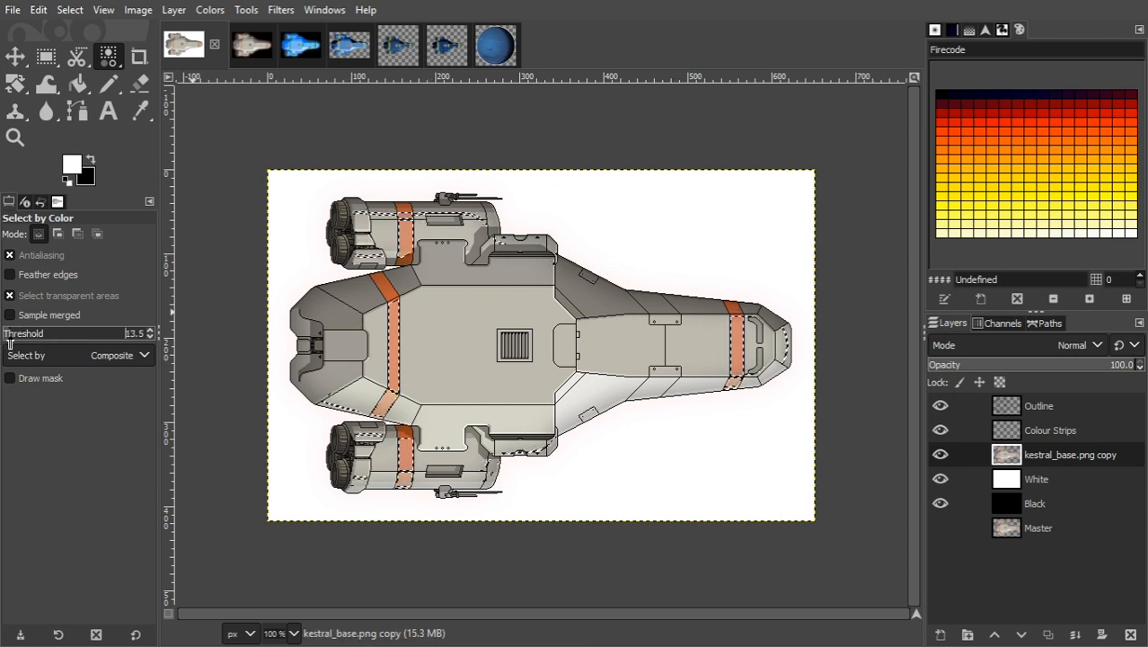
{"action": "left_click", "coordinate": [395, 294]}
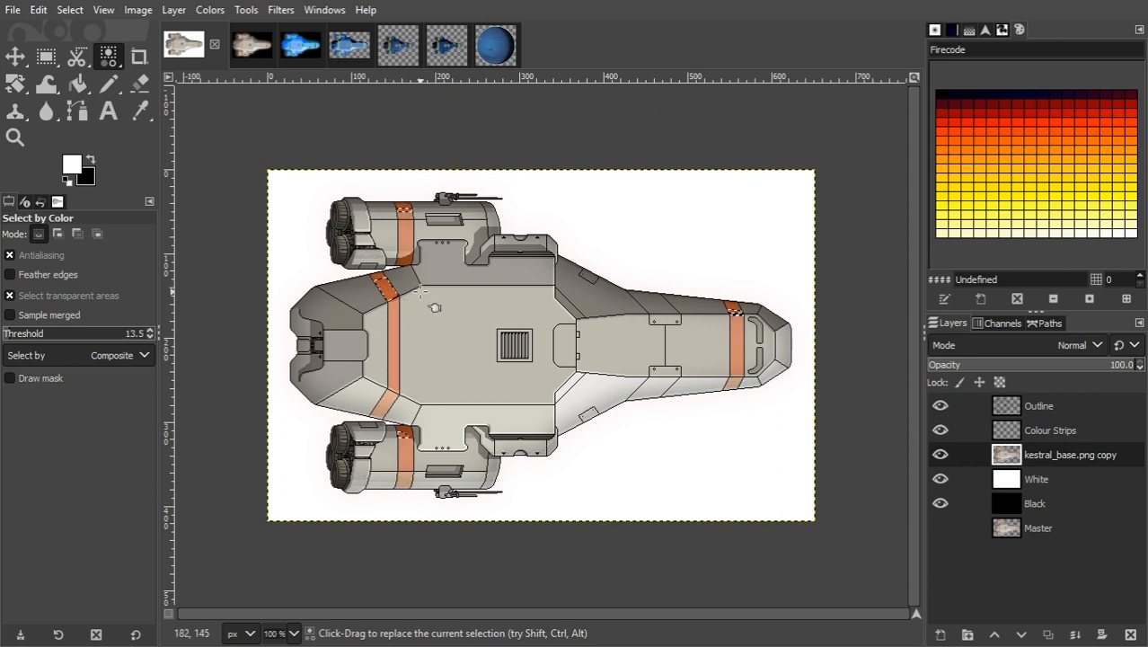
{"action": "key", "text": "shift"}
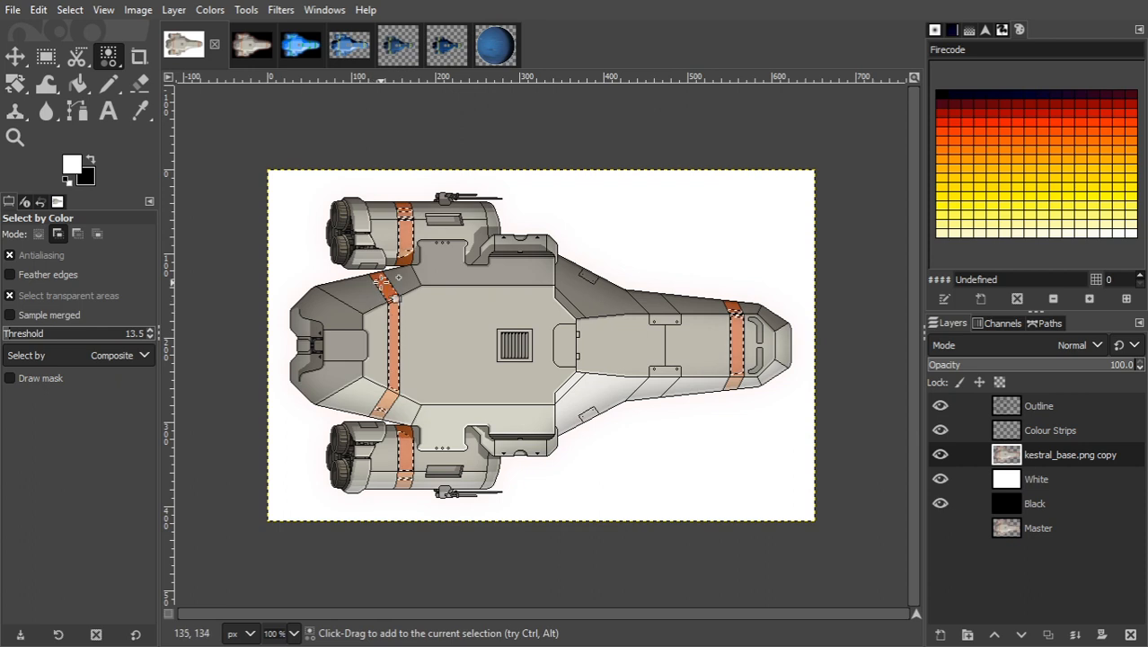
{"action": "key", "text": "ctrl"}
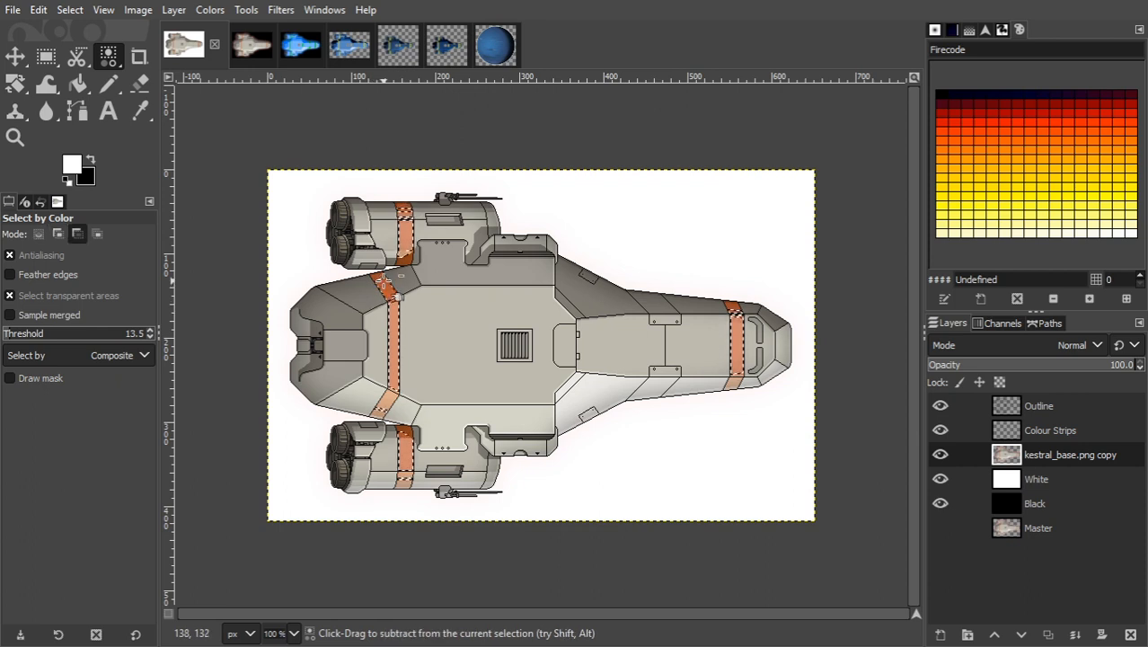
{"action": "left_click", "coordinate": [397, 346], "text": "ctrl"}
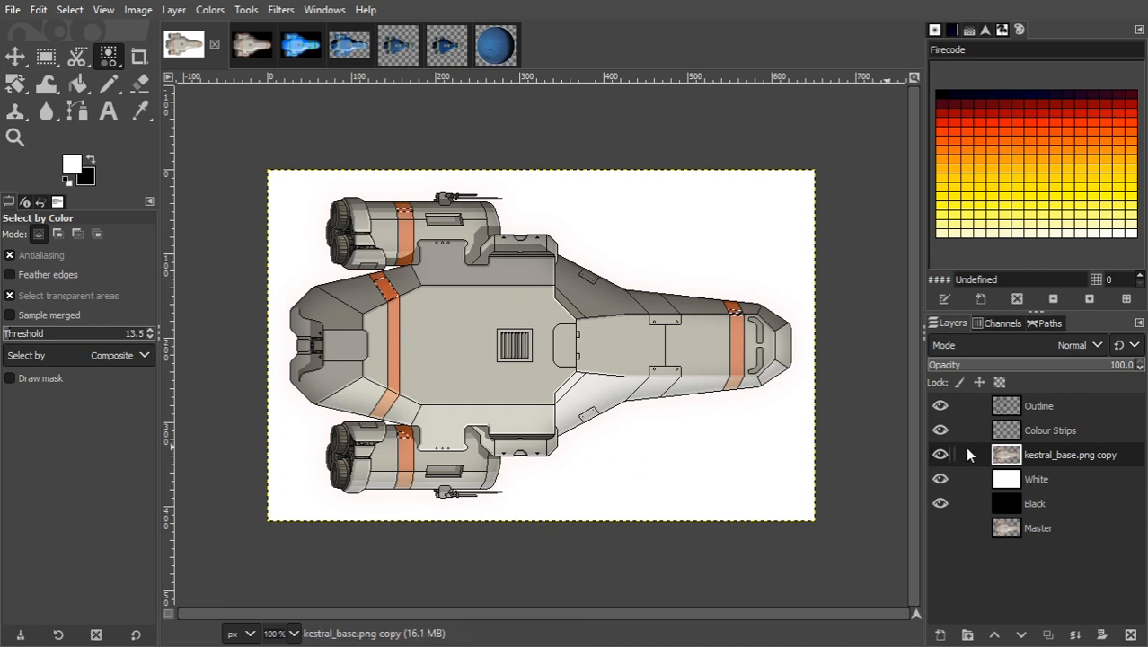
Hide the kestral_base.png copy layer and select every stripe region of the ship on the Outline layer with Fuzzy Select in add mode.
{"action": "left_click", "coordinate": [940, 455]}
{"action": "left_click", "coordinate": [1012, 412]}
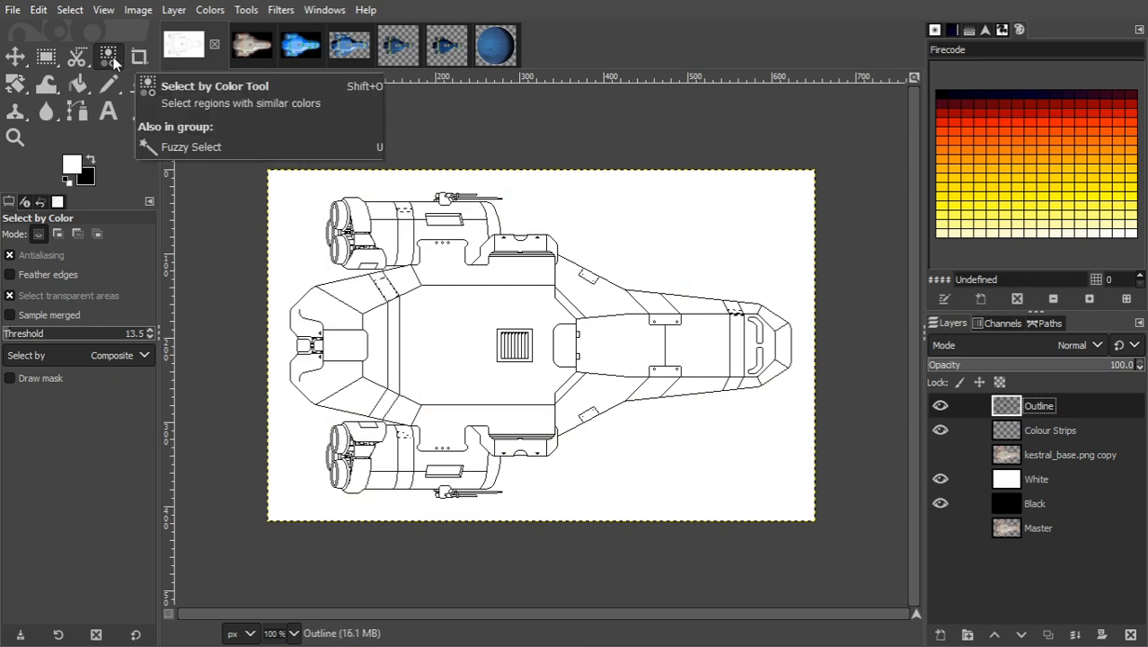
{"action": "key", "text": "u"}
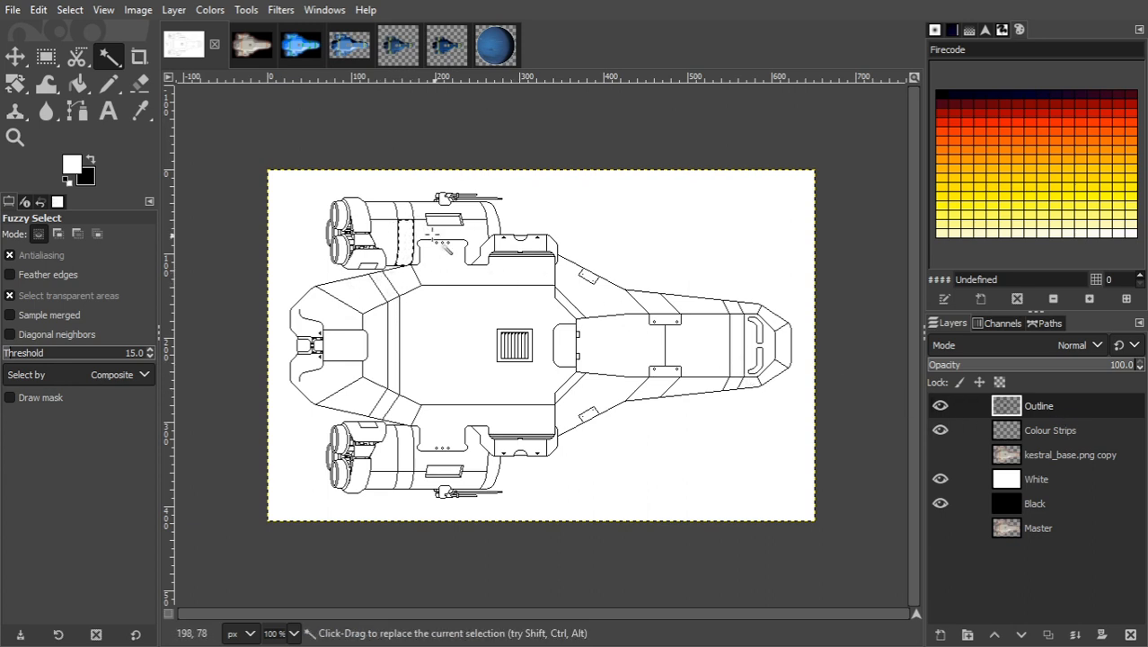
{"action": "left_click", "coordinate": [385, 306], "text": "shift"}
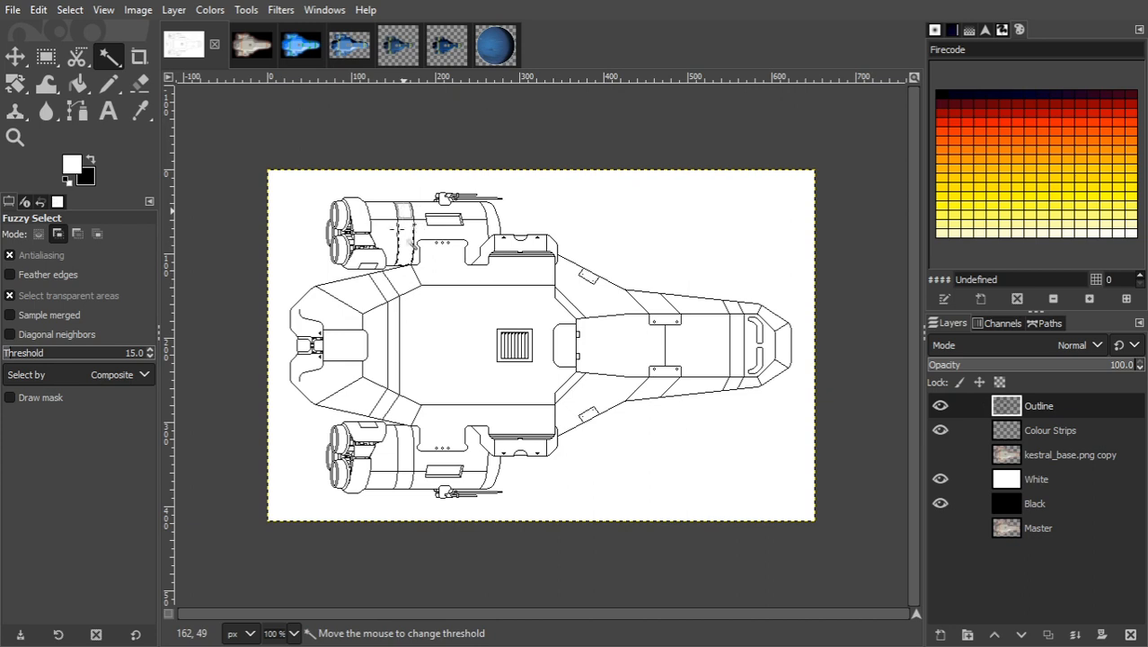
{"action": "left_click", "coordinate": [392, 301], "text": "shift"}
{"action": "left_click", "coordinate": [393, 381], "text": "shift"}
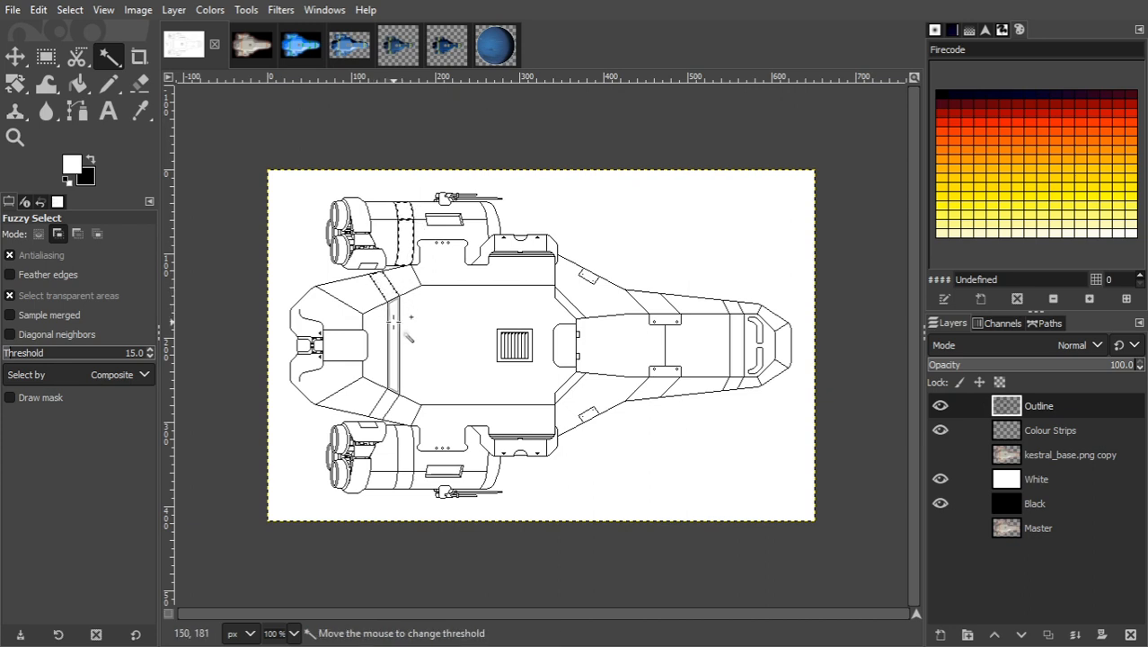
{"action": "left_click", "coordinate": [396, 406], "text": "shift"}
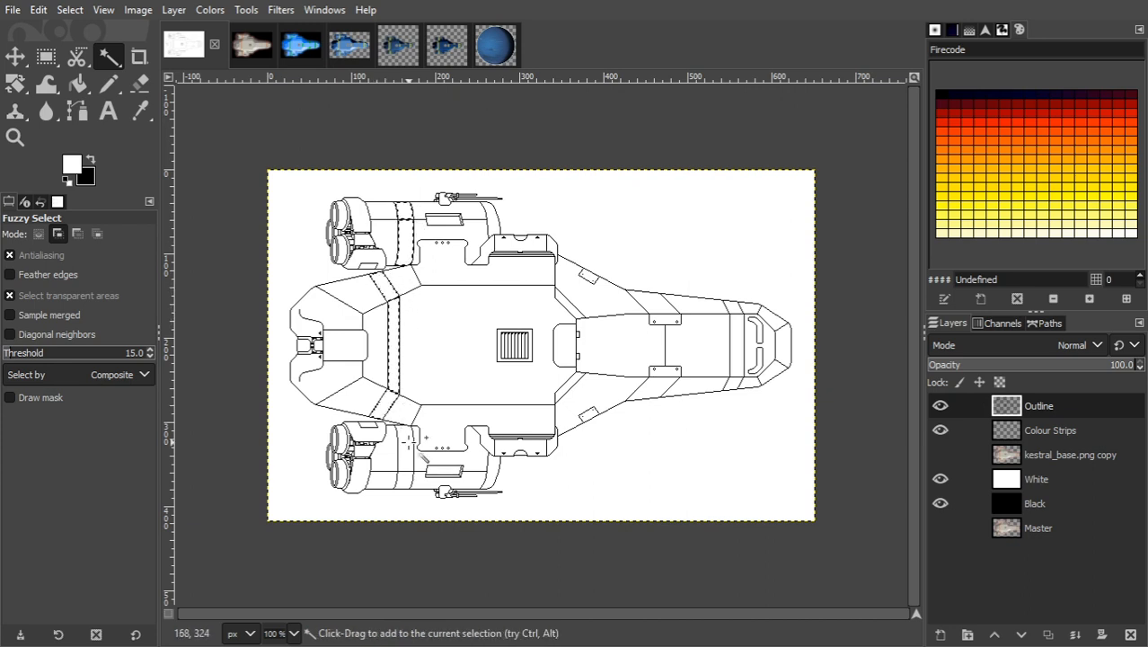
{"action": "left_click", "coordinate": [409, 443], "text": "shift"}
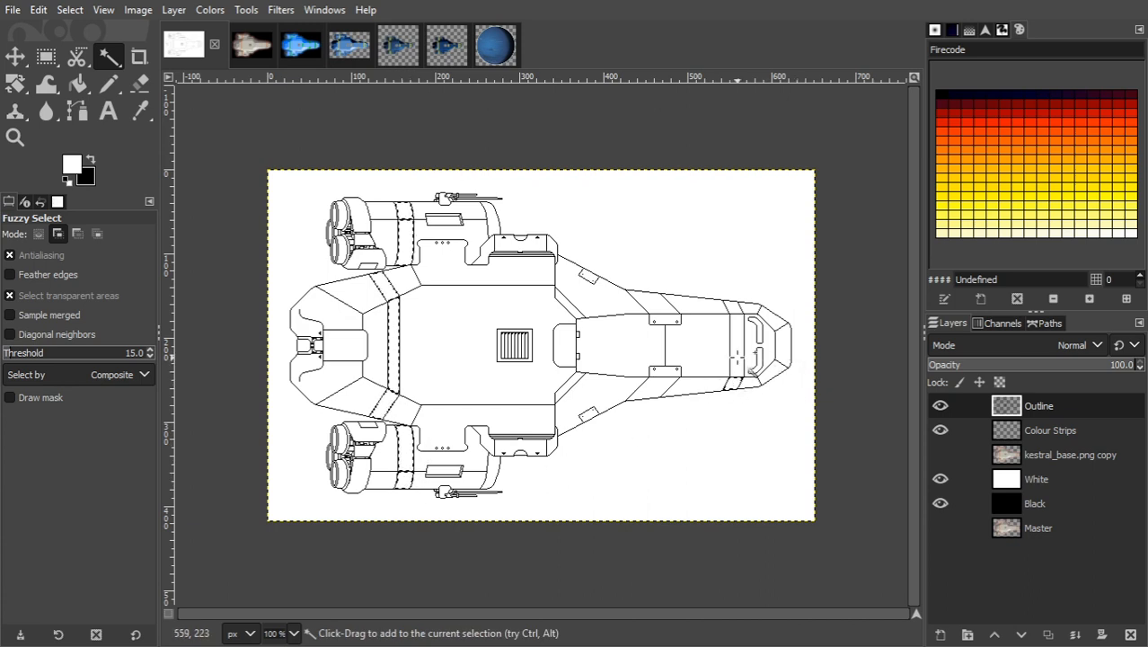
{"action": "left_click", "coordinate": [735, 308], "text": "shift"}
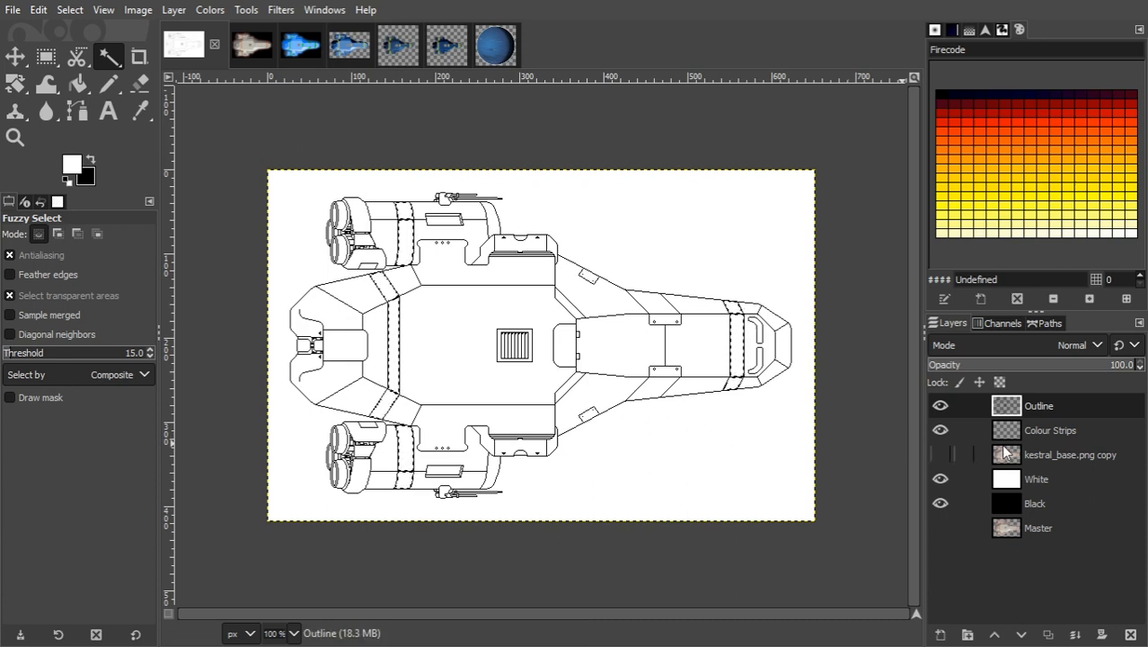
Copy the selected stripe areas from the kestral_base.png copy layer and paste and anchor them onto the Colour Strips layer.
{"action": "left_click", "coordinate": [1033, 455]}
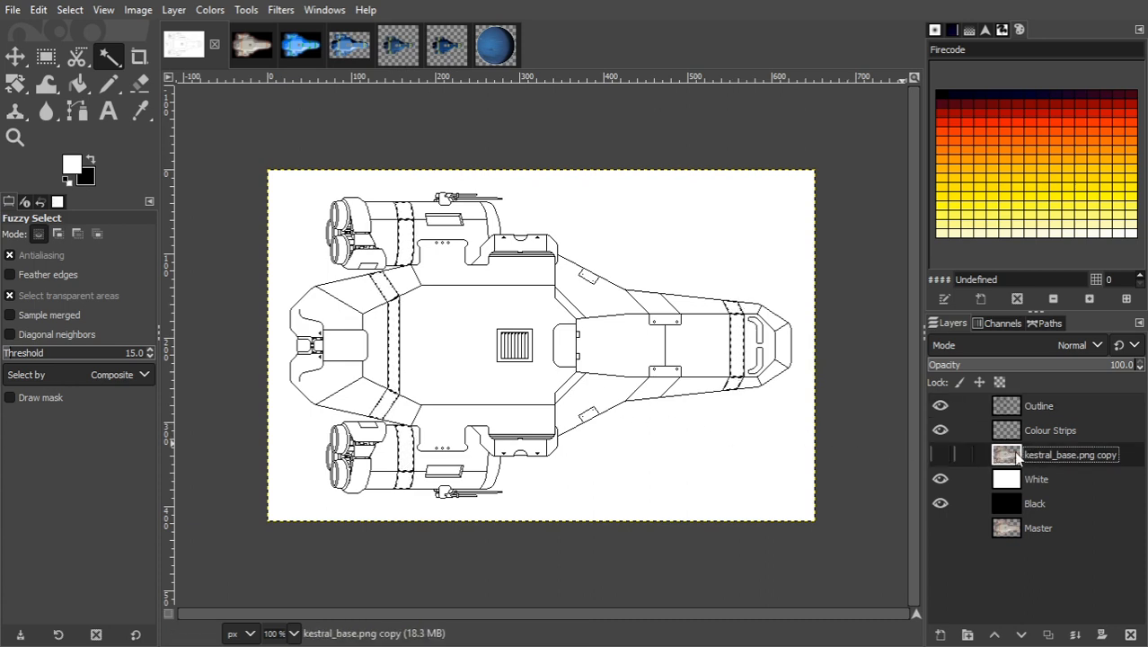
{"action": "key", "text": "ctrl+c"}
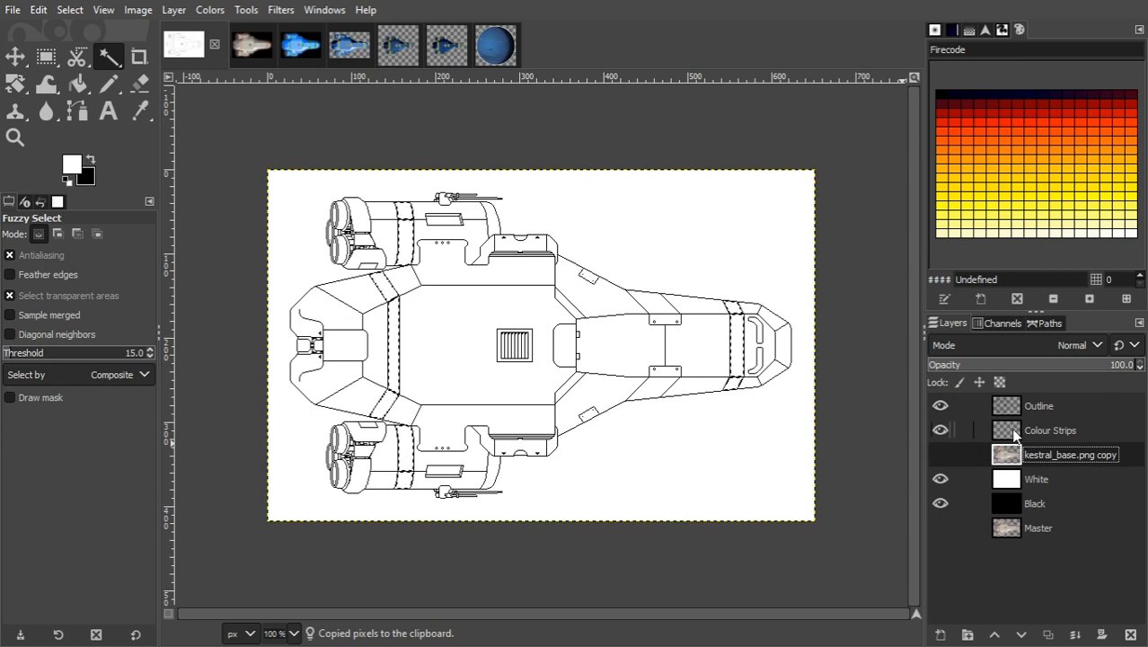
{"action": "left_click", "coordinate": [1016, 432]}
{"action": "key", "text": "ctrl+v"}
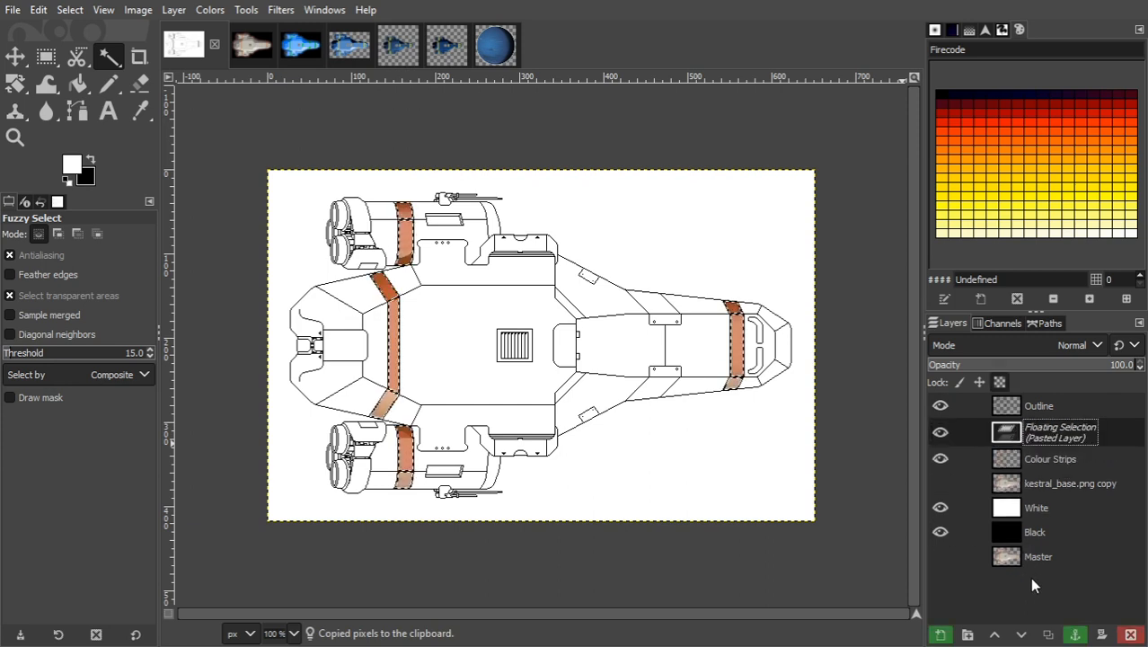
{"action": "left_click", "coordinate": [1082, 637]}
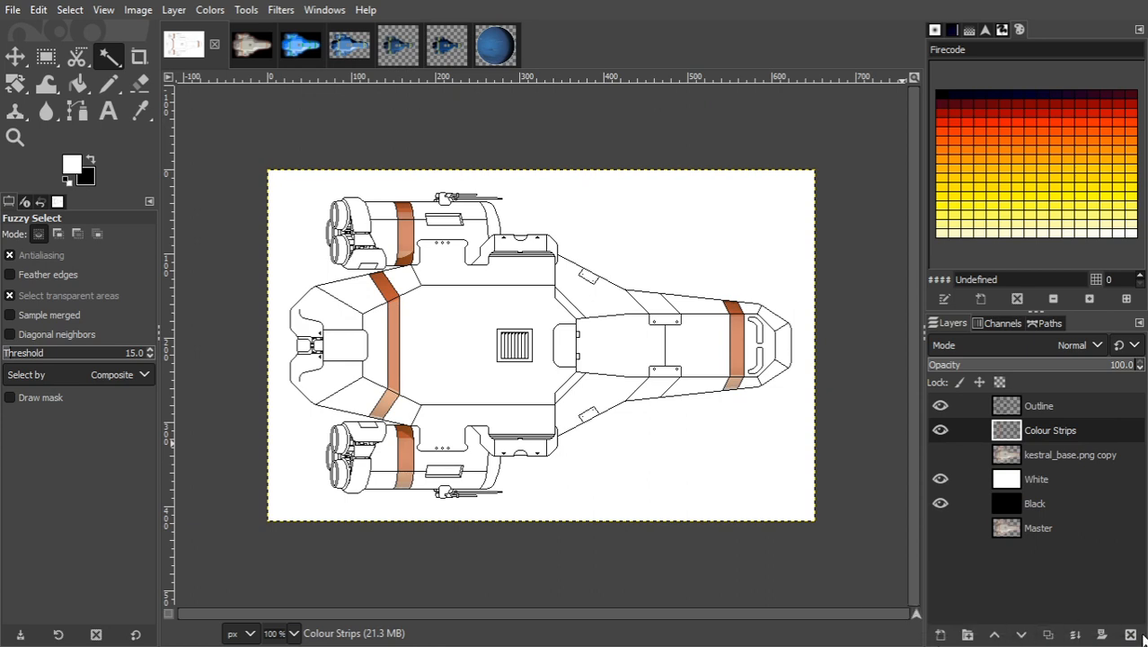
Add a transparent layer named Engines between the Outline and Colour Strips layers.
{"action": "left_click", "coordinate": [941, 635]}
{"action": "type", "text": "Engines"}
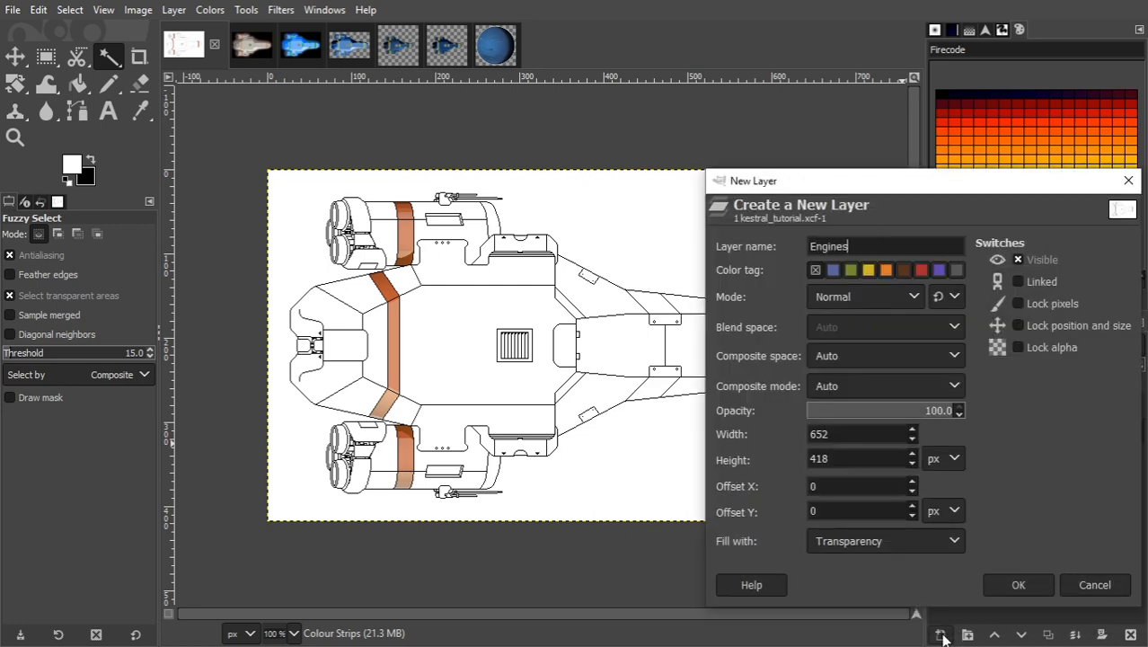
{"action": "key", "text": "Return"}
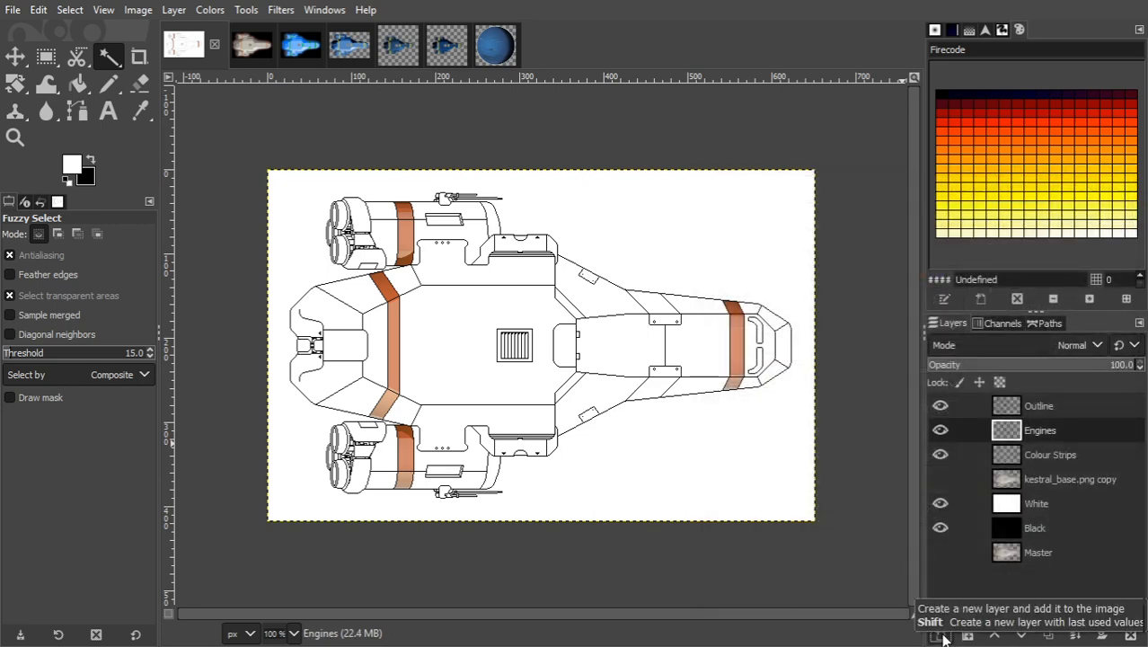
Show the kestral_base.png copy layer and bring the lower engine's thrusters into view at 800% zoom.
{"action": "left_click", "coordinate": [940, 479]}
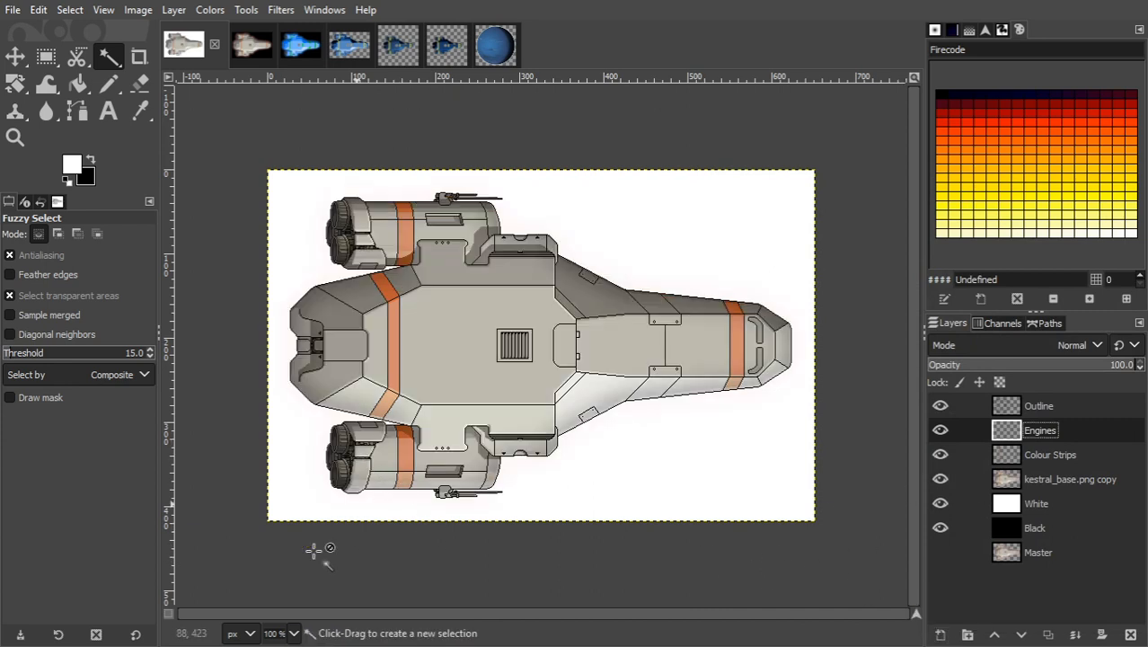
{"action": "left_click", "coordinate": [294, 634]}
{"action": "left_click", "coordinate": [288, 487]}
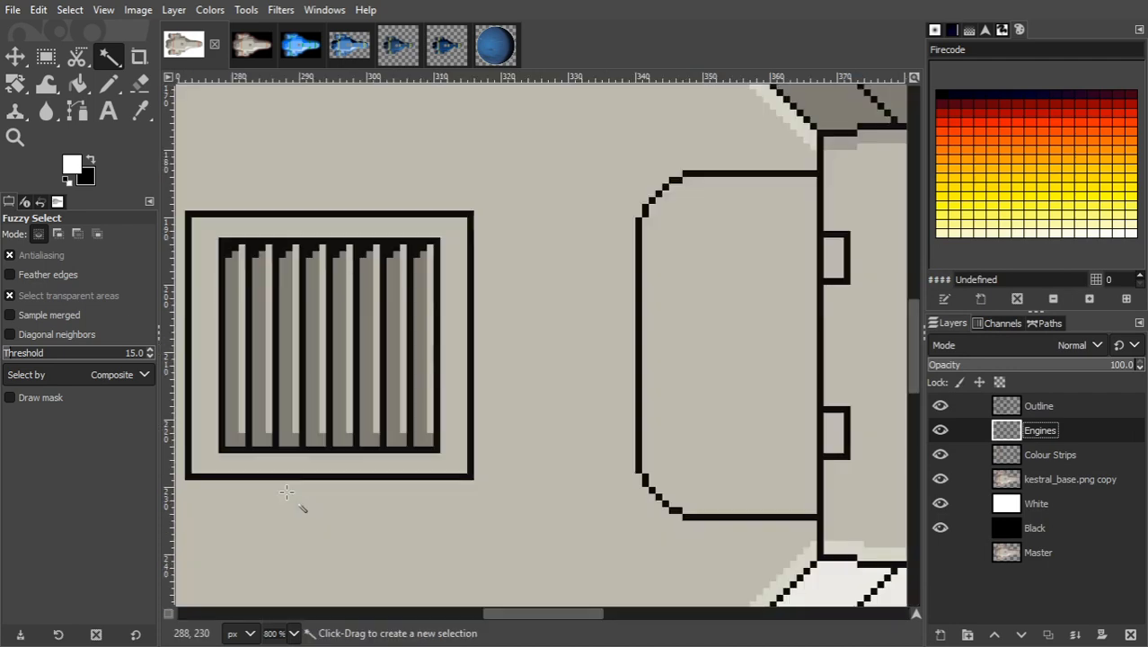
{"action": "left_click_drag", "start_coordinate": [915, 302], "coordinate": [911, 475]}
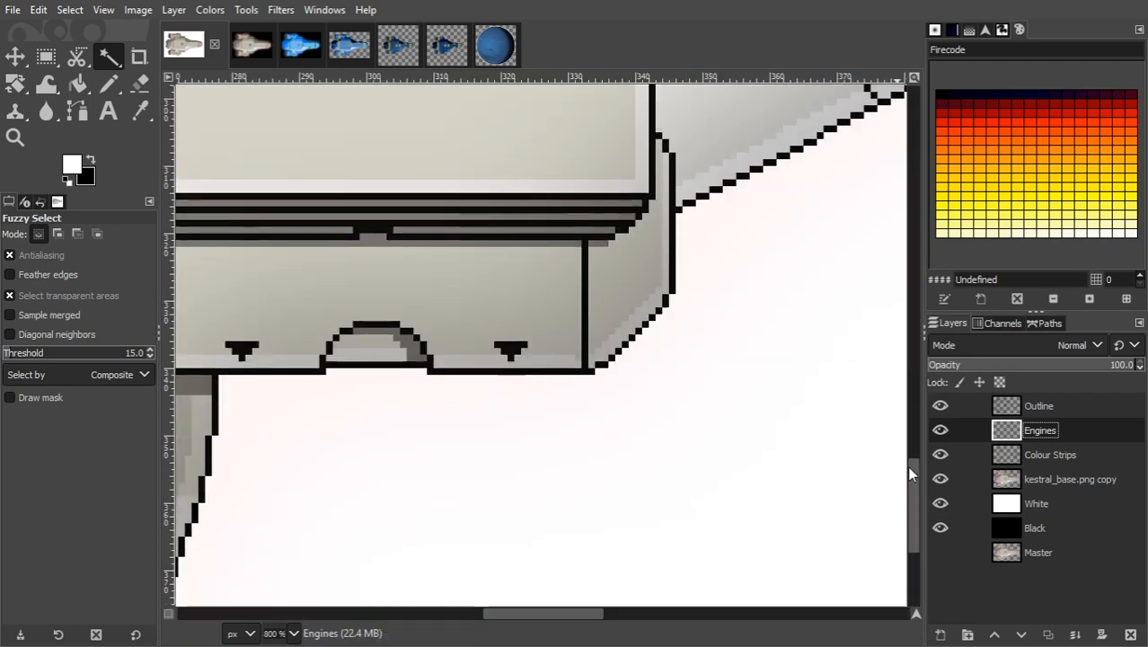
{"action": "left_click_drag", "start_coordinate": [551, 612], "coordinate": [306, 607]}
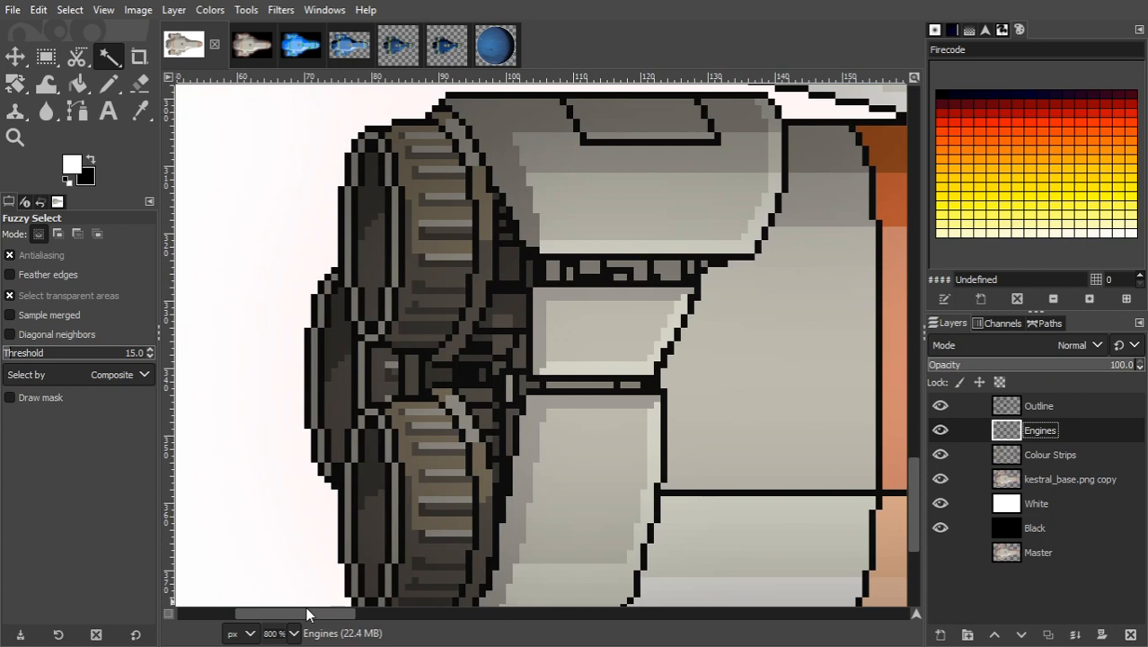
Try to select the lower engine's dark areas on the kestral_base.png copy layer with Select by Color.
{"action": "key", "text": "shift+o"}
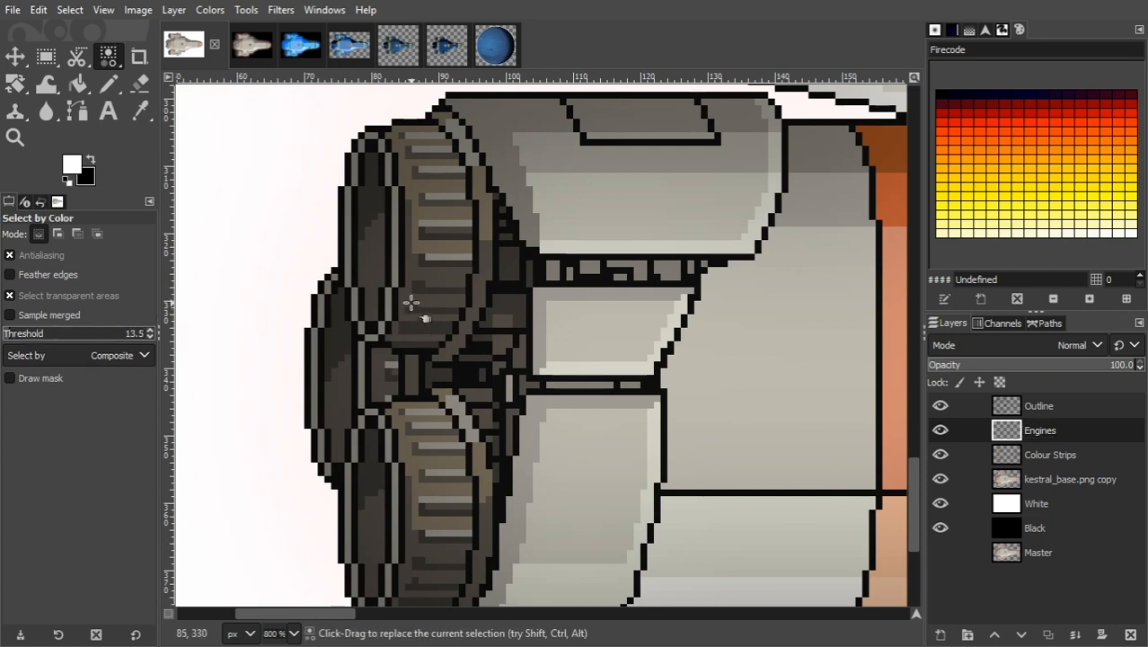
{"action": "left_click", "coordinate": [1022, 481]}
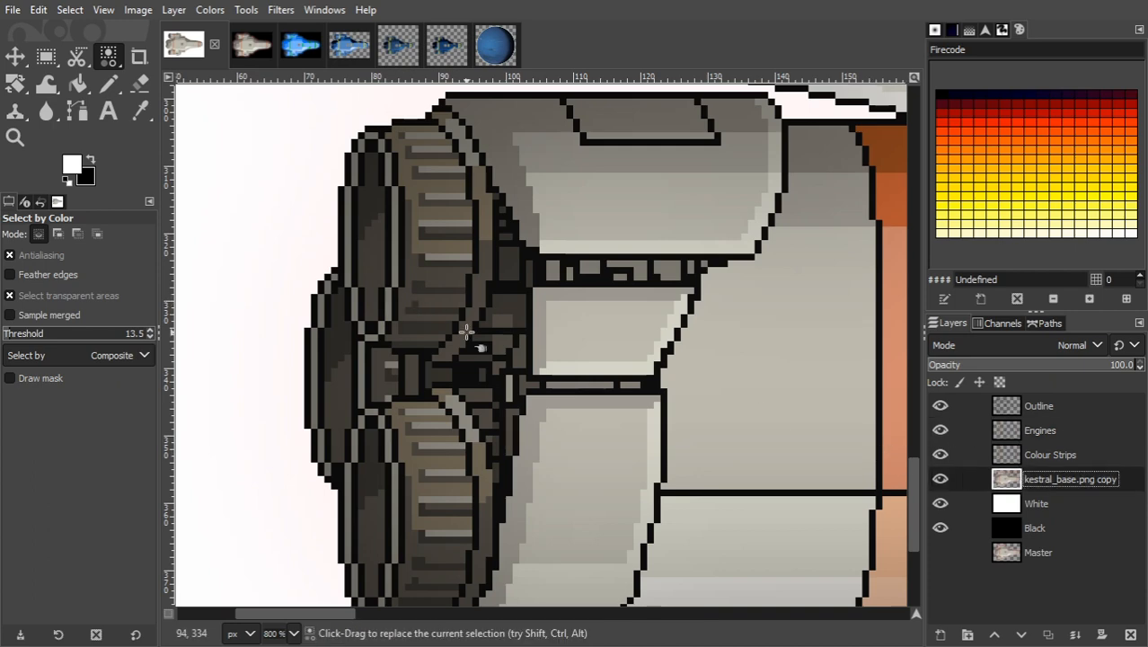
{"action": "left_click", "coordinate": [440, 290]}
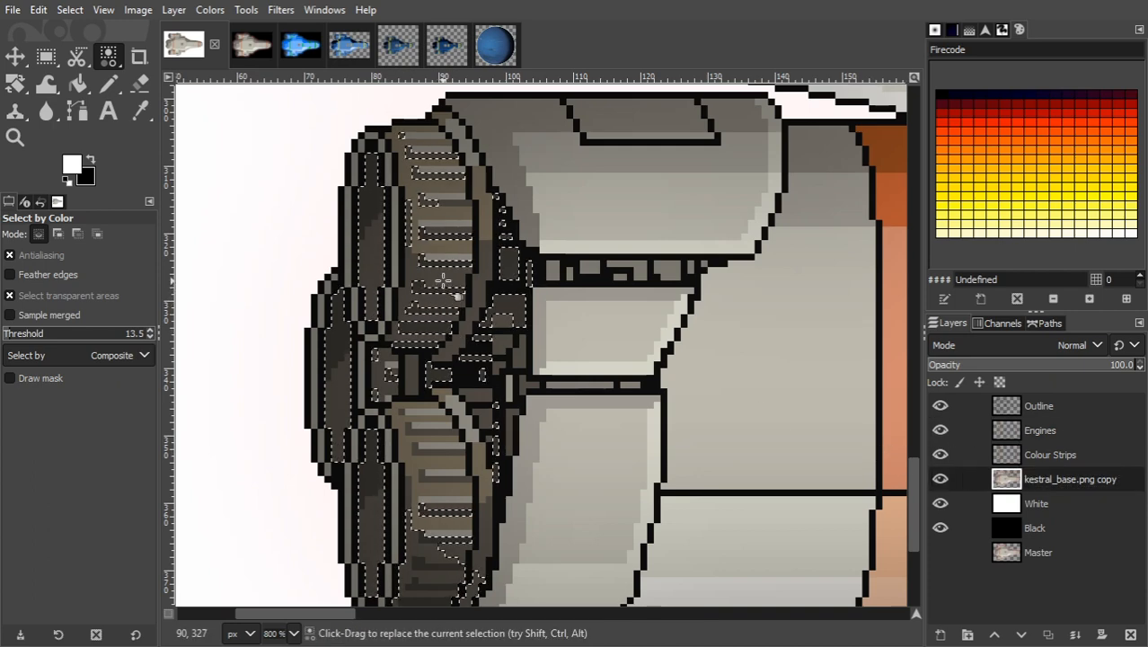
{"action": "left_click_drag", "start_coordinate": [448, 256], "coordinate": [447, 244]}
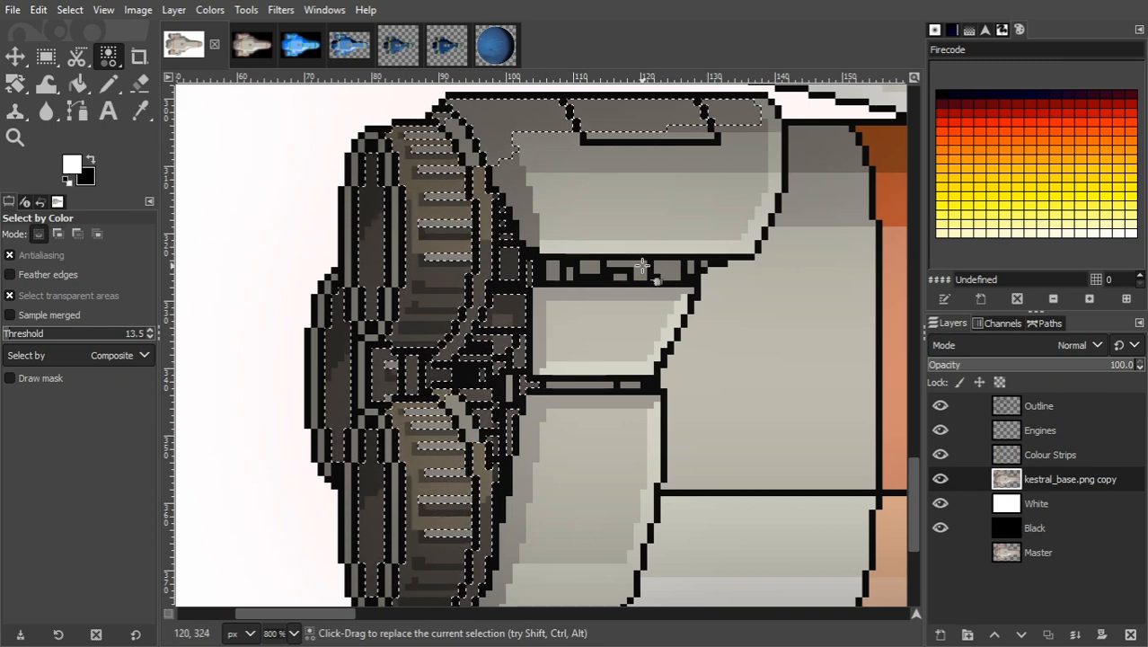
{"action": "key", "text": "r"}
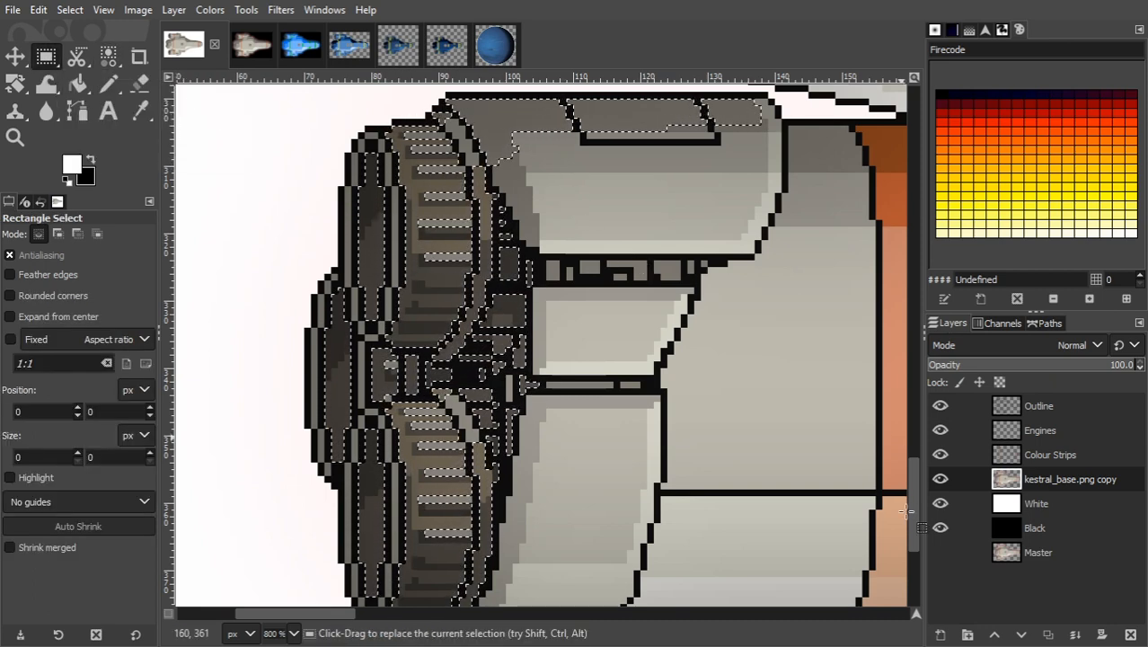
{"action": "mouse_move", "coordinate": [913, 510]}
{"action": "left_mouse_down"}
{"action": "mouse_move", "coordinate": [915, 530]}
{"action": "mouse_move", "coordinate": [910, 496]}
{"action": "mouse_move", "coordinate": [913, 516]}
{"action": "left_mouse_up"}
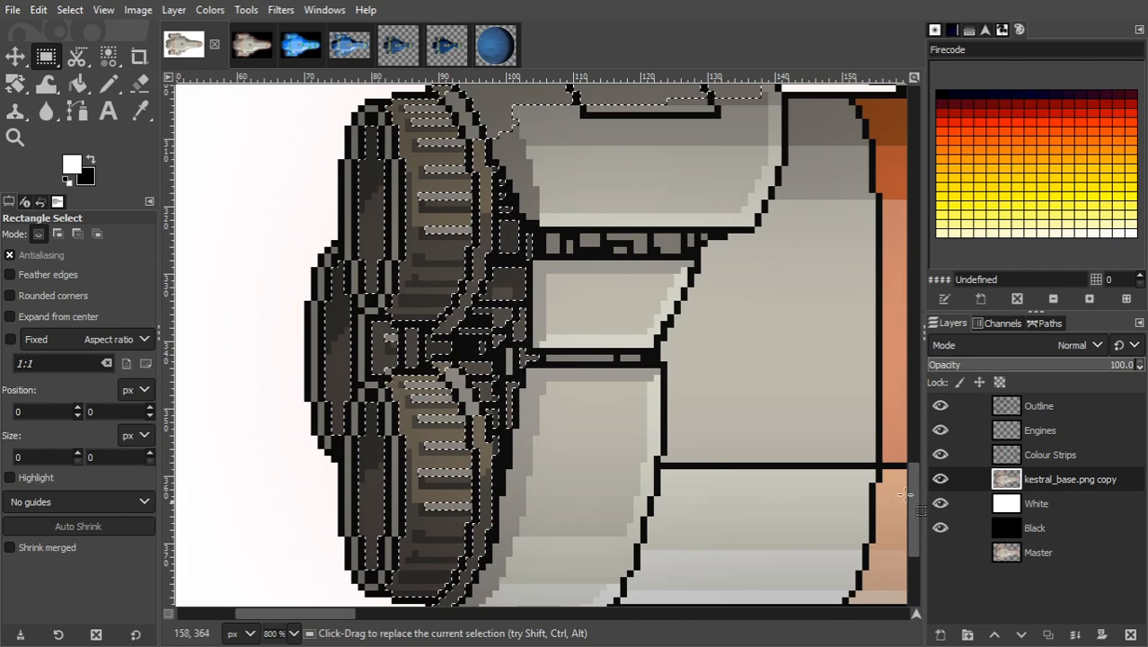
Select the lower engine's nozzles, rings and inner parts on the Outline layer with Fuzzy Select in add mode.
{"action": "left_click", "coordinate": [1014, 408]}
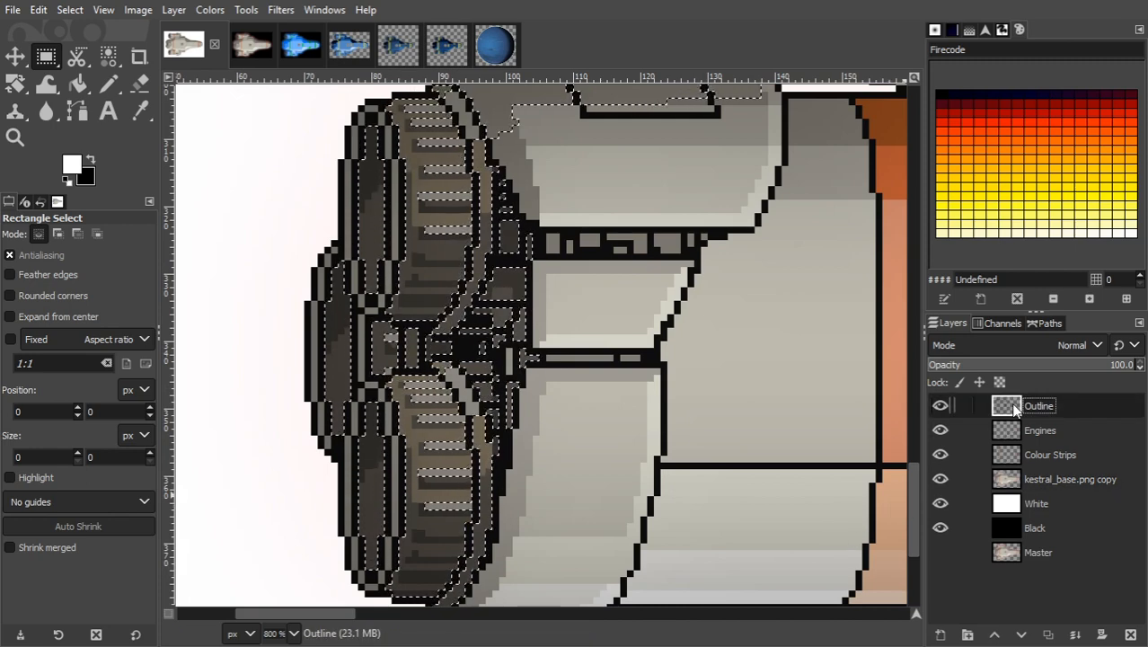
{"action": "key", "text": "u"}
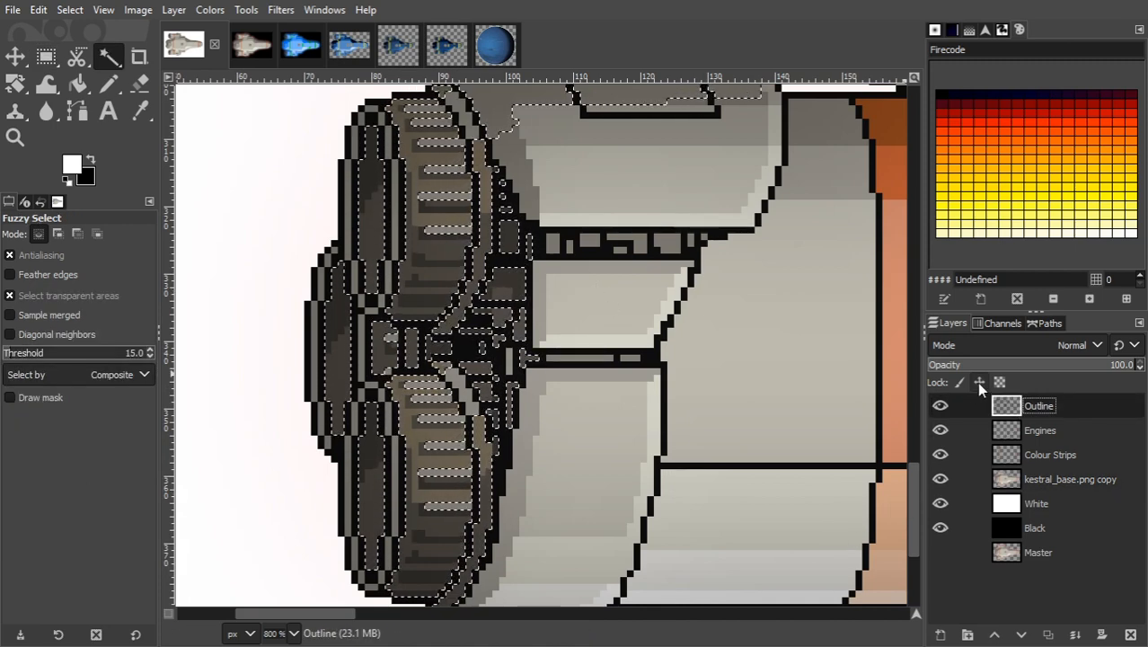
{"action": "left_click", "coordinate": [399, 259]}
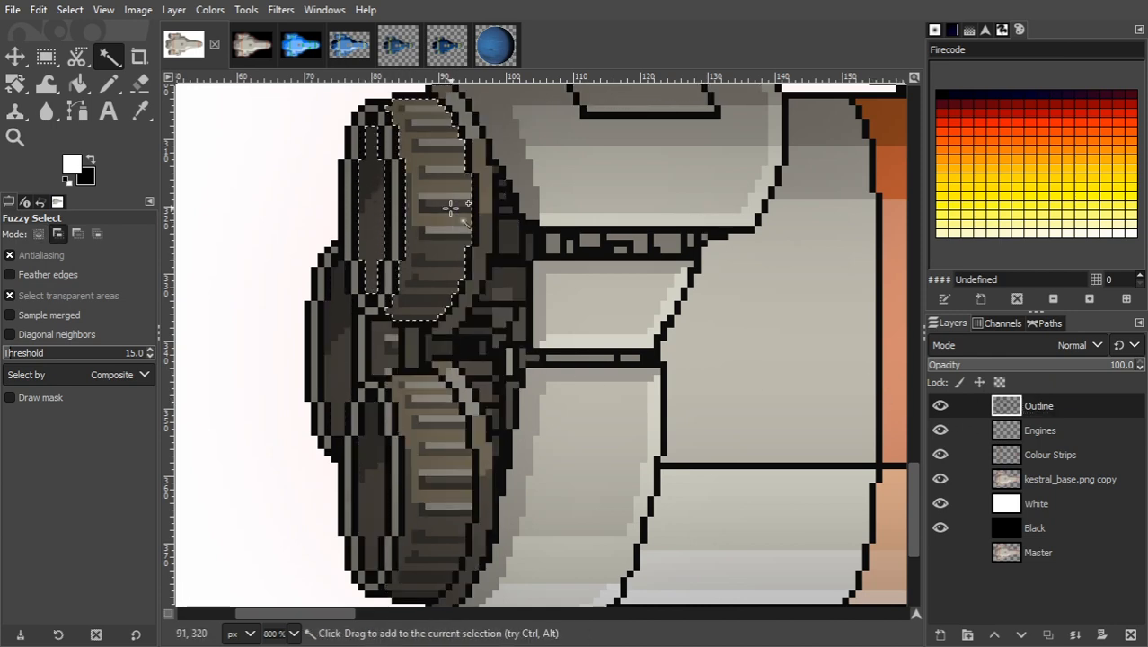
{"action": "left_click", "coordinate": [484, 215], "text": "shift"}
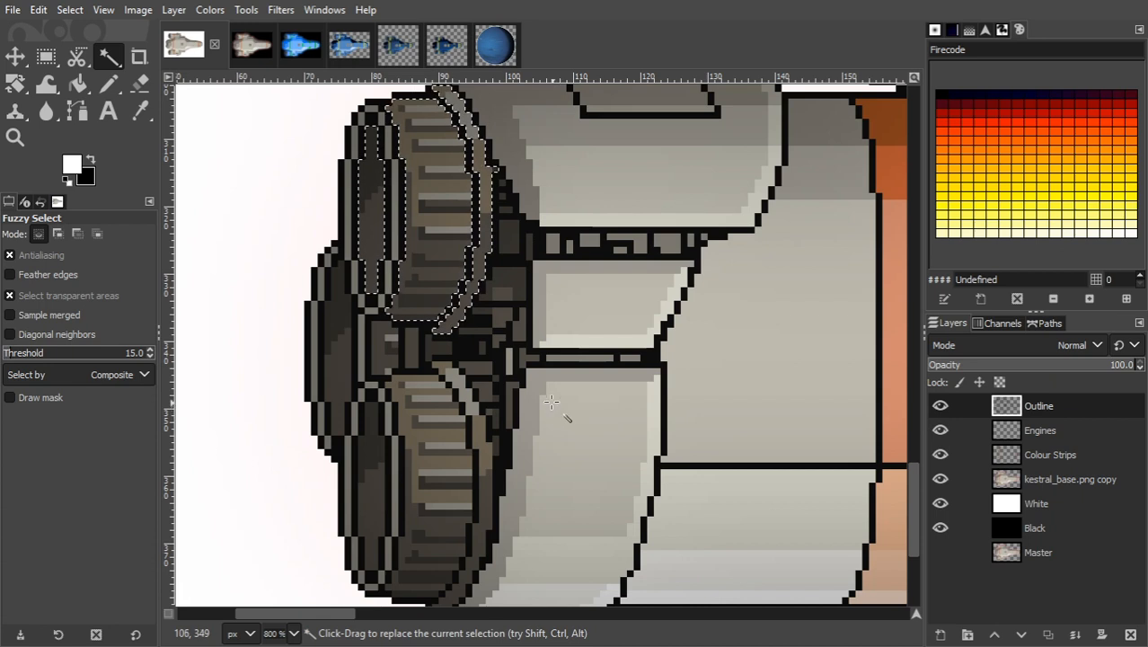
{"action": "left_click", "coordinate": [338, 349], "text": "shift"}
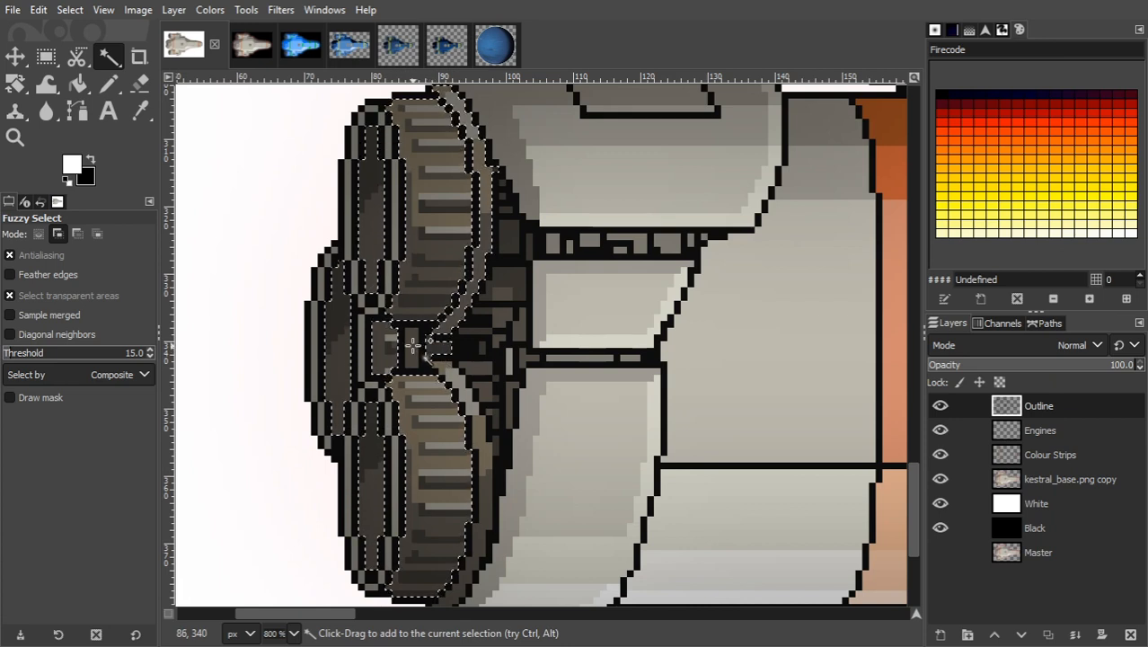
{"action": "left_click", "coordinate": [413, 346], "text": "shift"}
{"action": "left_click", "coordinate": [517, 289], "text": "shift"}
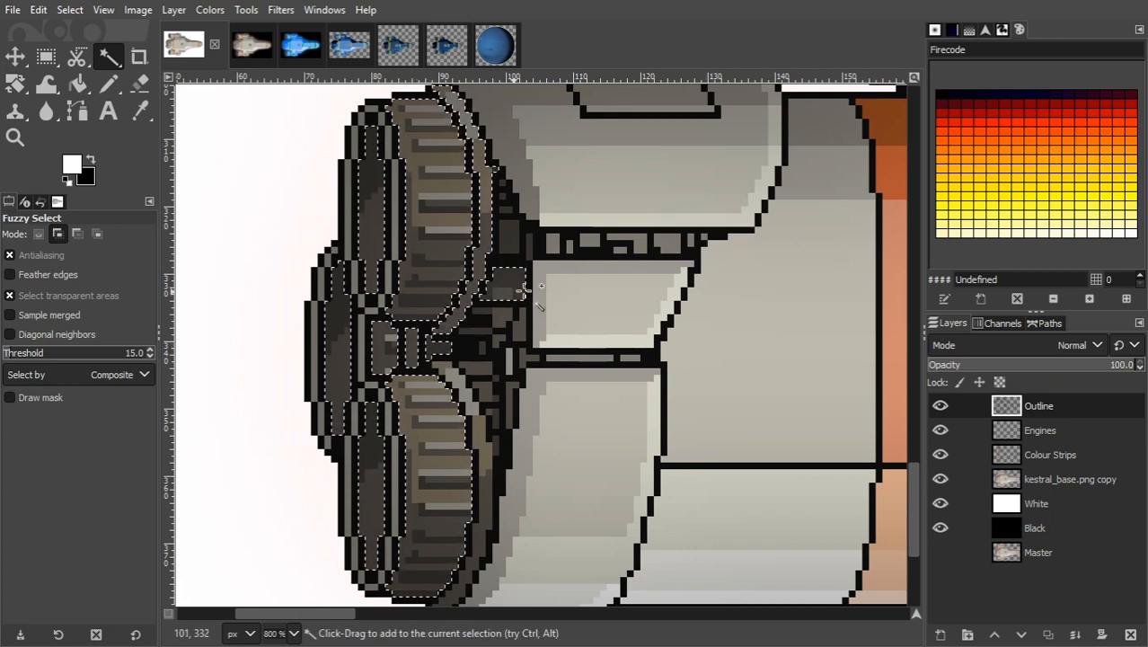
Add the small grey cells in the upper narrow strip beside the thrusters to the selection.
{"action": "left_click_drag", "start_coordinate": [558, 246], "coordinate": [575, 246]}
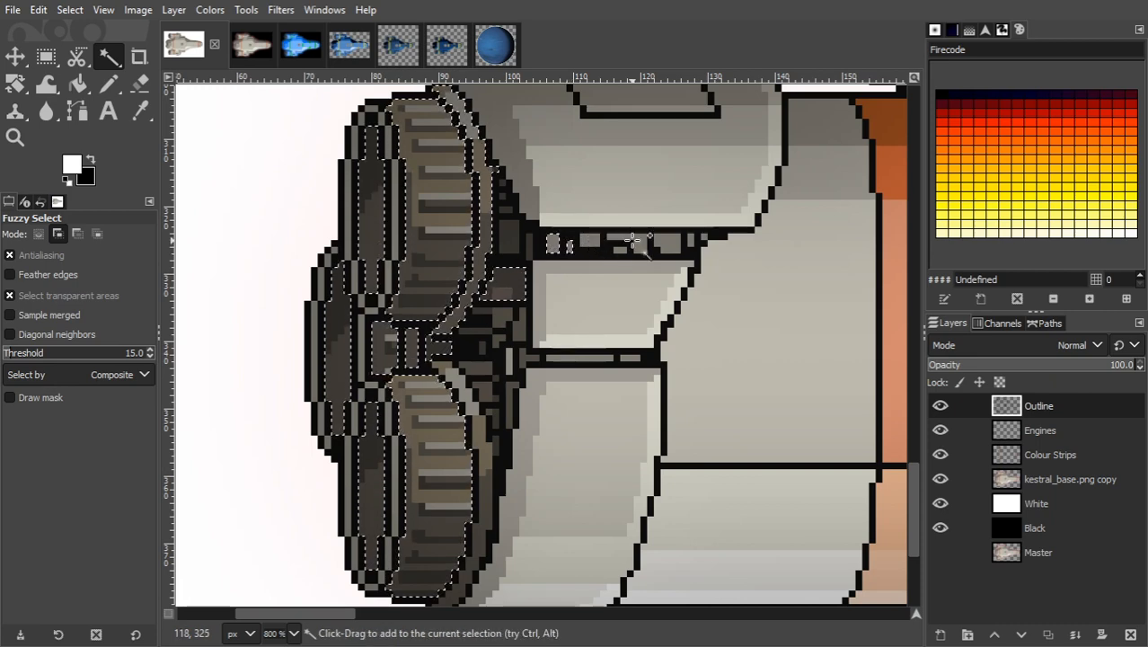
{"action": "left_click", "coordinate": [596, 241], "text": "shift"}
{"action": "left_click", "coordinate": [627, 241], "text": "shift"}
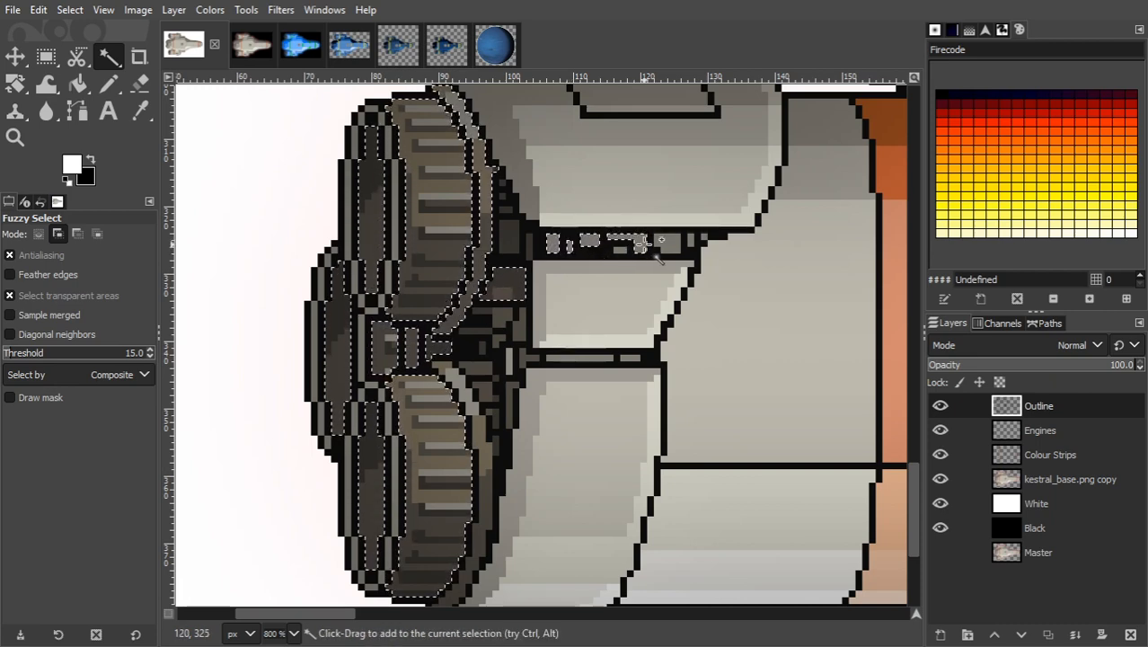
{"action": "left_click", "coordinate": [669, 243], "text": "shift"}
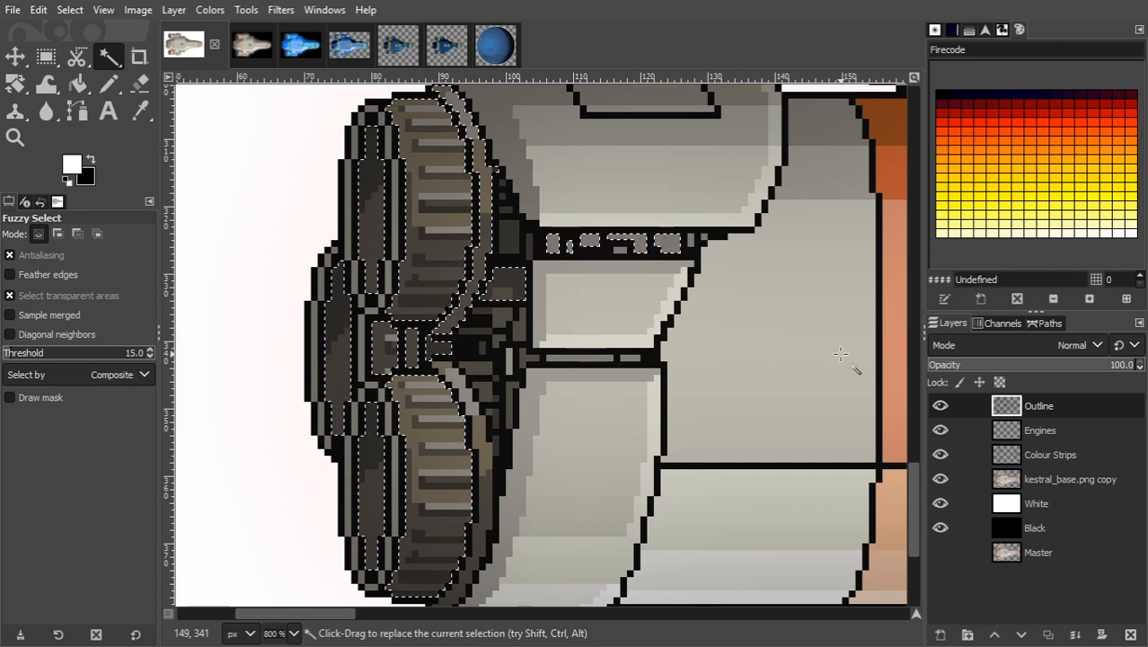
Copy the selected engine areas from the kestral_base.png copy layer and paste and anchor them onto the Engines layer.
{"action": "left_click", "coordinate": [1023, 475]}
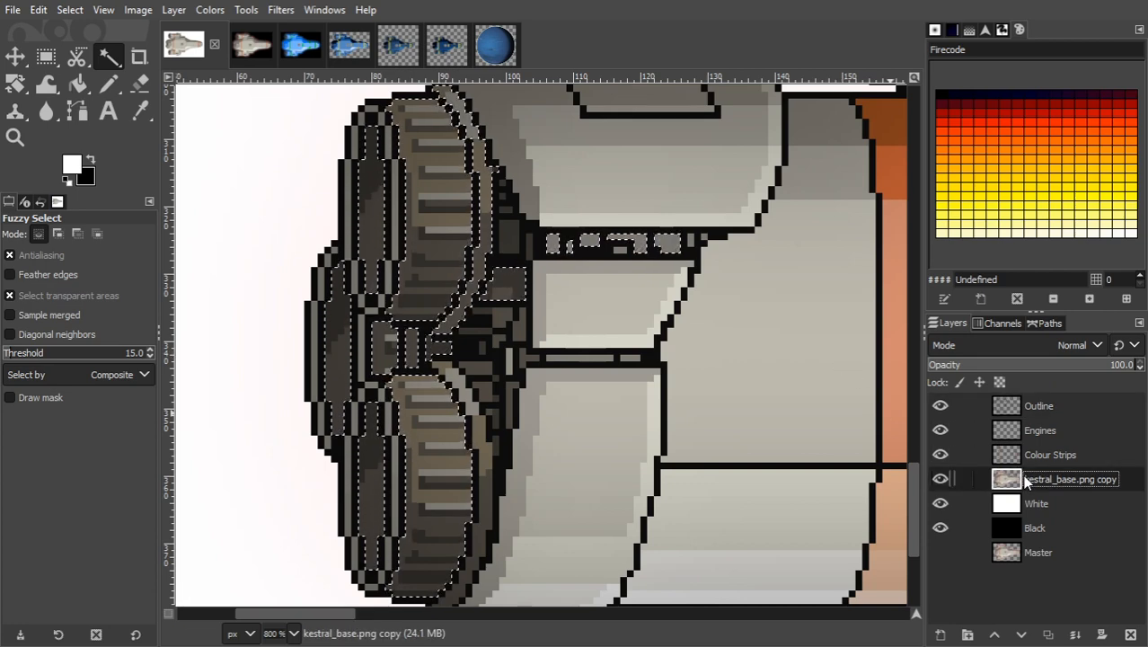
{"action": "key", "text": "ctrl+c"}
{"action": "left_click", "coordinate": [1022, 437]}
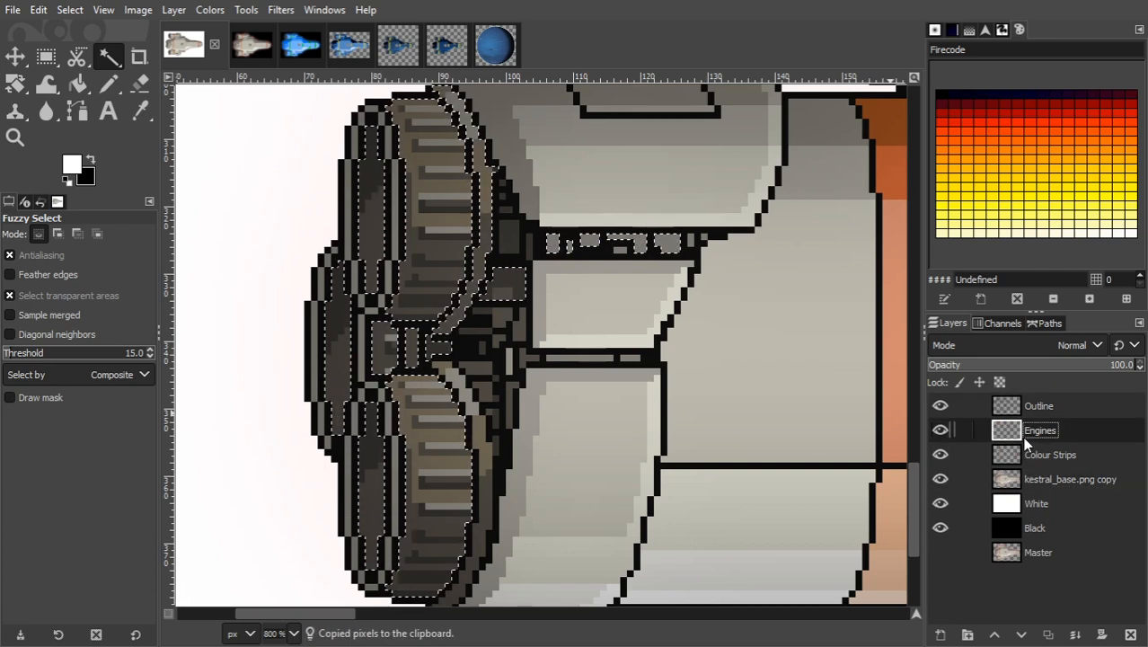
{"action": "key", "text": "ctrl+v"}
{"action": "left_click", "coordinate": [1074, 634]}
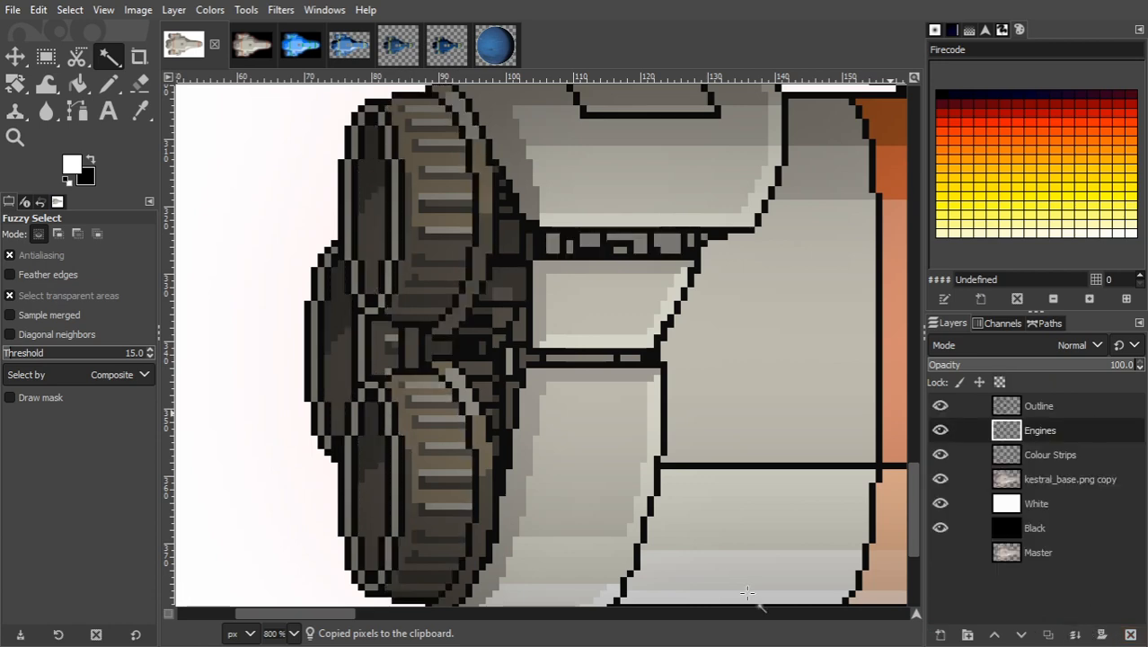
Return to 100% zoom and hide the kestral_base.png copy layer to show the separated parts.
{"action": "left_click", "coordinate": [297, 633]}
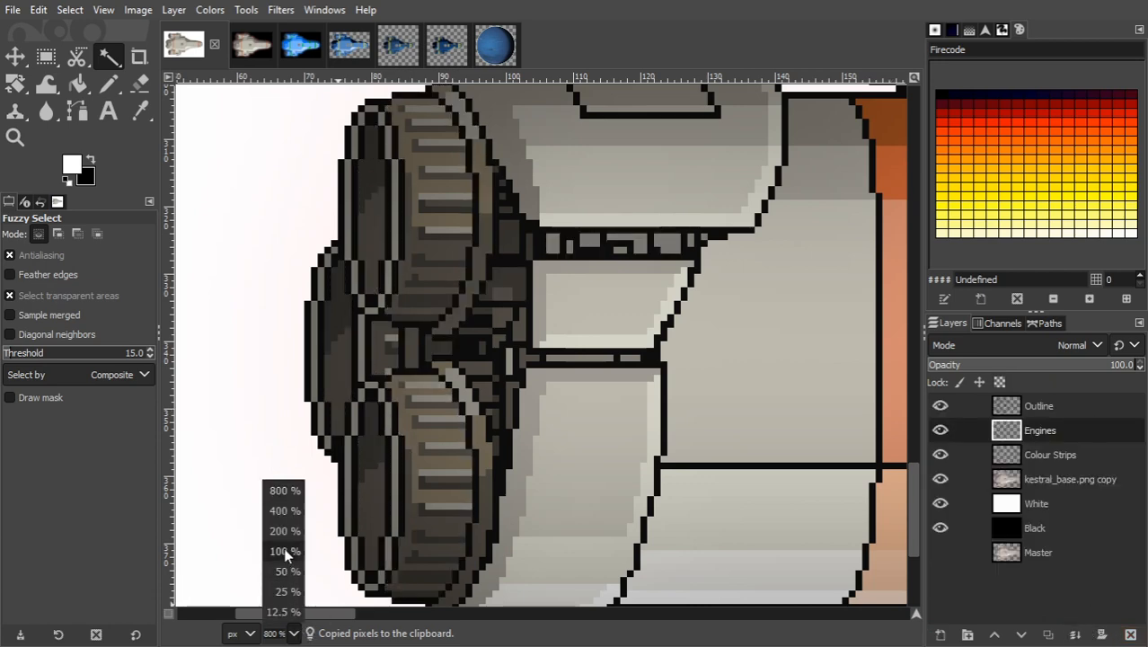
{"action": "left_click", "coordinate": [284, 550]}
{"action": "left_click", "coordinate": [943, 479]}
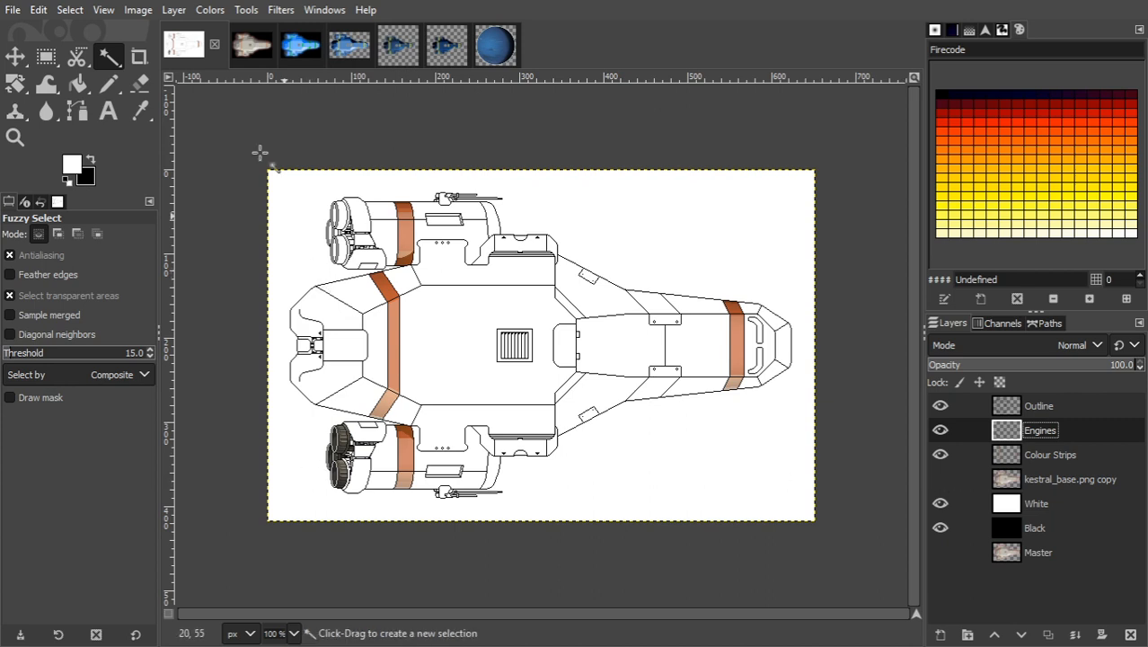
Switch to the fully layered orange-striped ship image and examine its Engines layer with Master image copy hidden.
{"action": "left_click", "coordinate": [252, 45]}
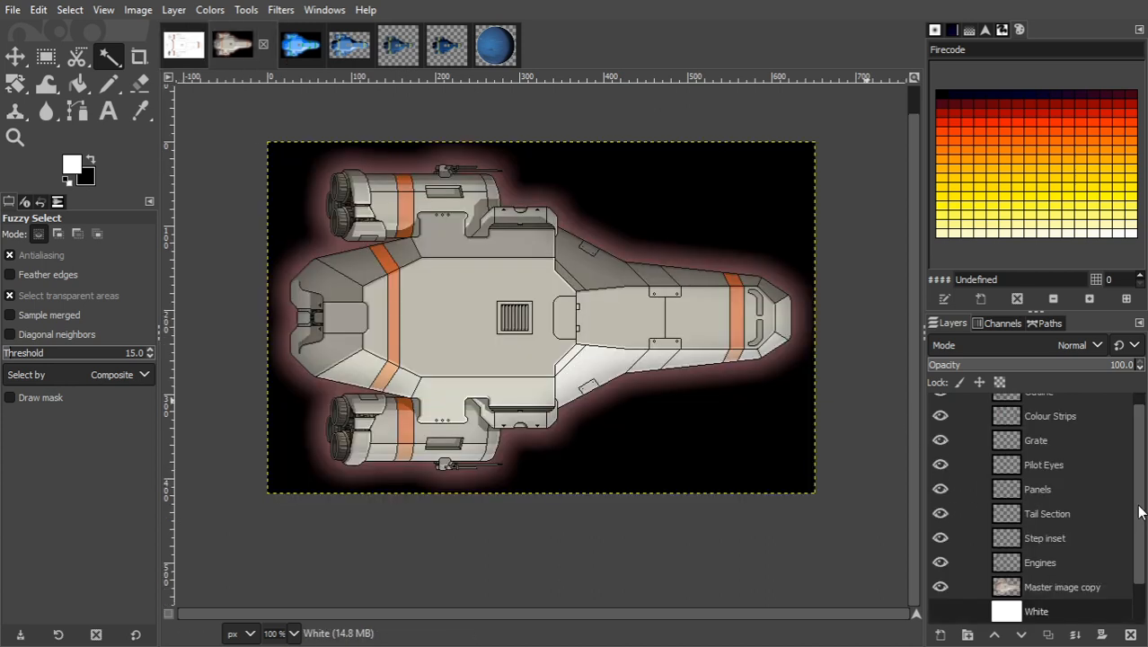
{"action": "left_click_drag", "start_coordinate": [1140, 512], "coordinate": [1144, 546]}
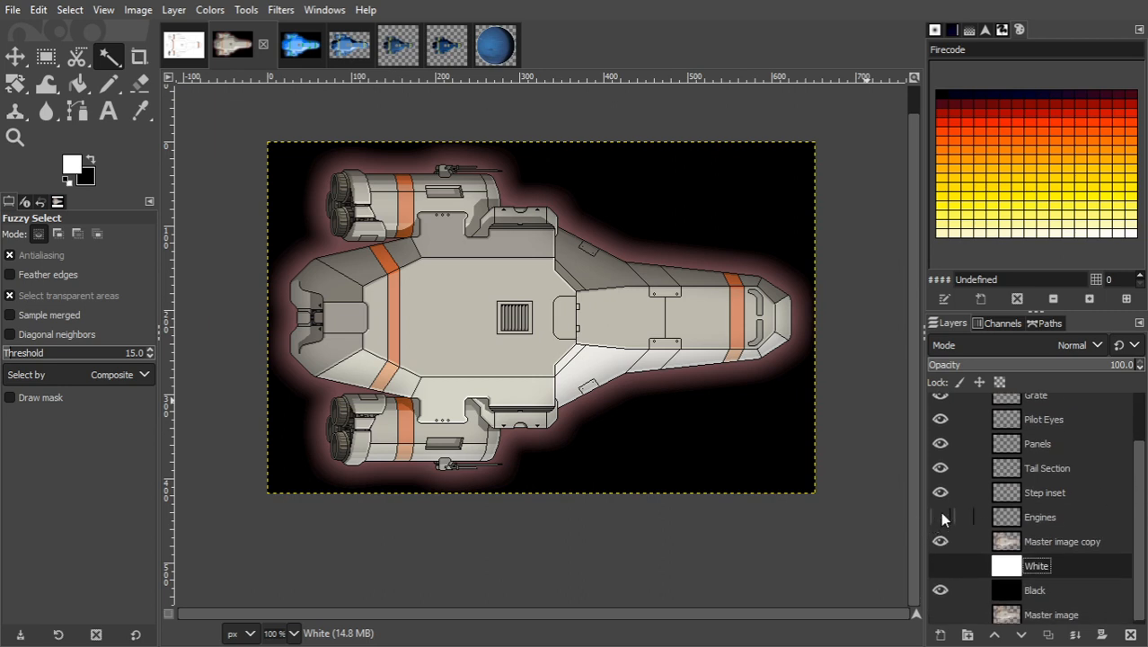
{"action": "left_click", "coordinate": [941, 542]}
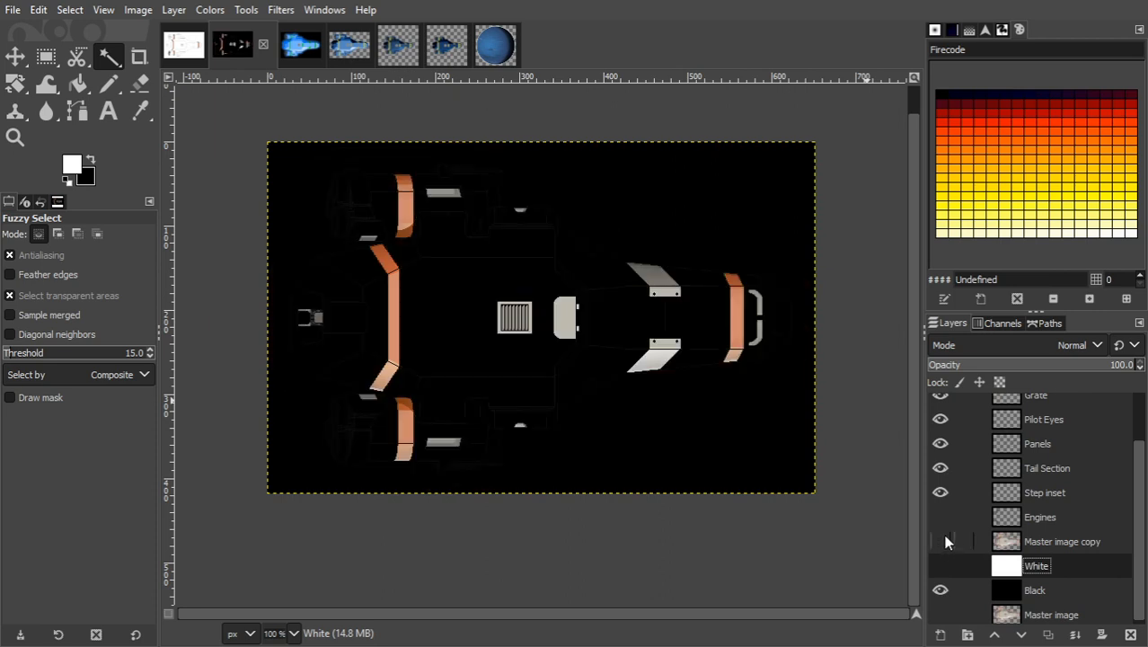
{"action": "left_click", "coordinate": [940, 539]}
{"action": "left_click", "coordinate": [941, 539]}
{"action": "left_click", "coordinate": [944, 528]}
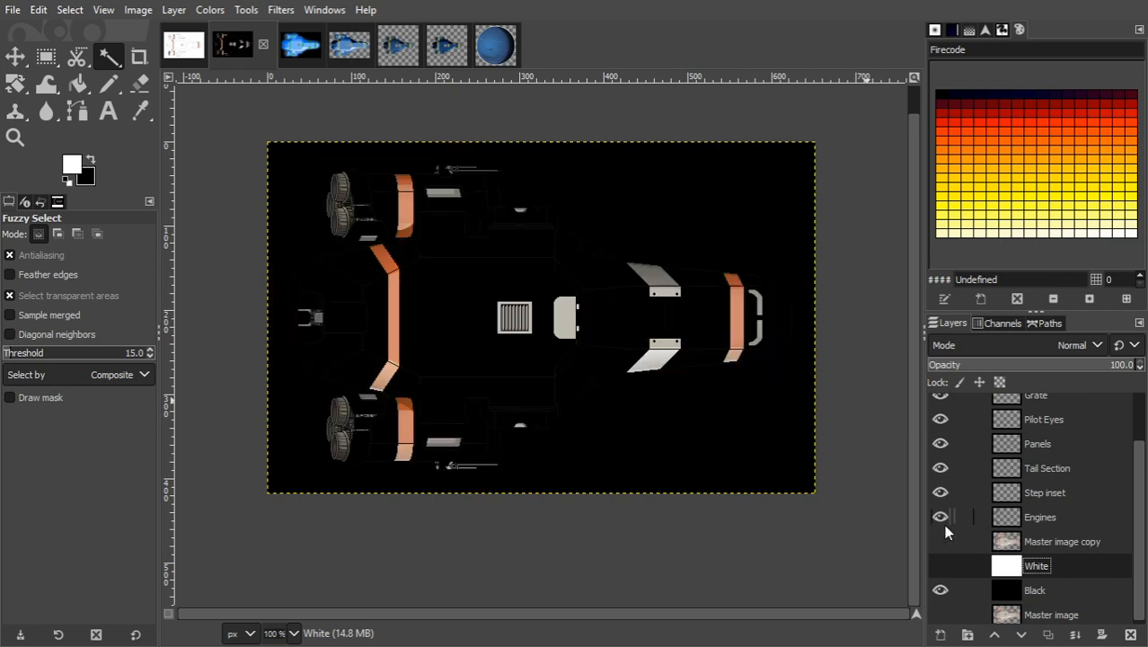
Examine the Panels layer's parts by toggling its visibility, and show the Engines and Master image copy layers again.
{"action": "left_click", "coordinate": [947, 516]}
{"action": "left_click", "coordinate": [947, 501]}
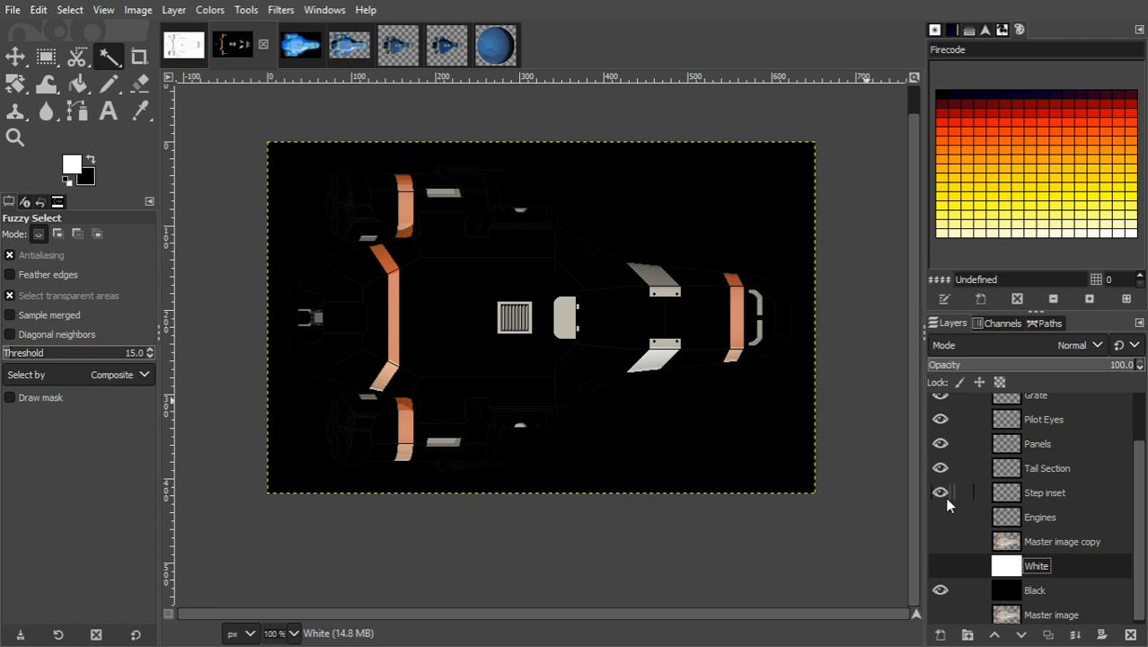
{"action": "left_click", "coordinate": [939, 444]}
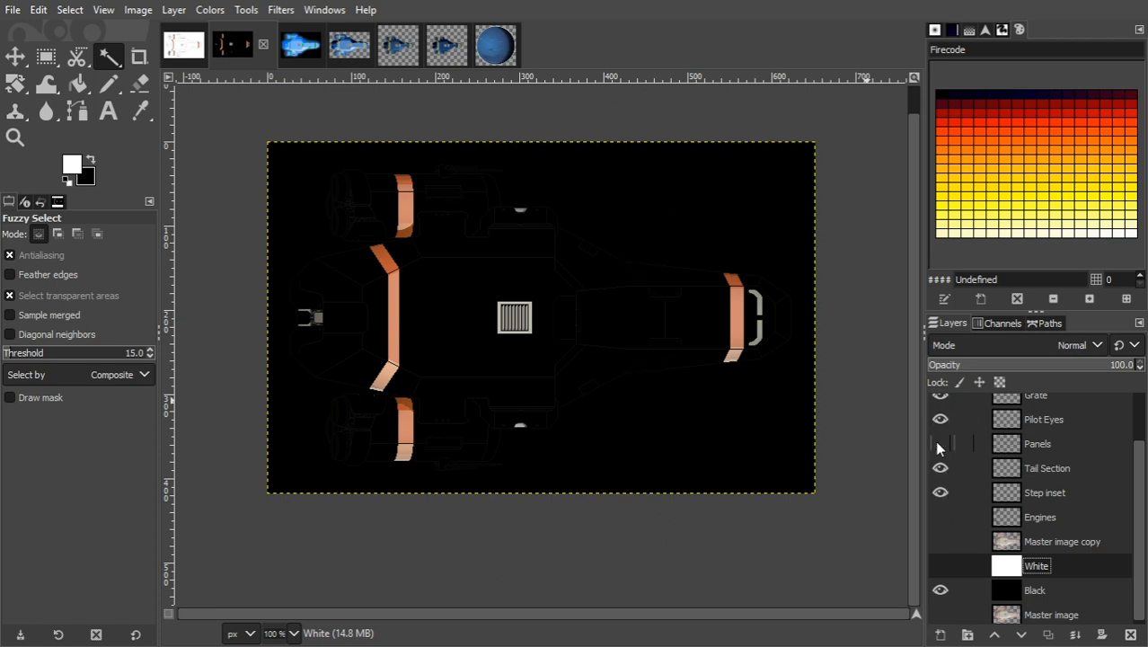
{"action": "left_click", "coordinate": [938, 445]}
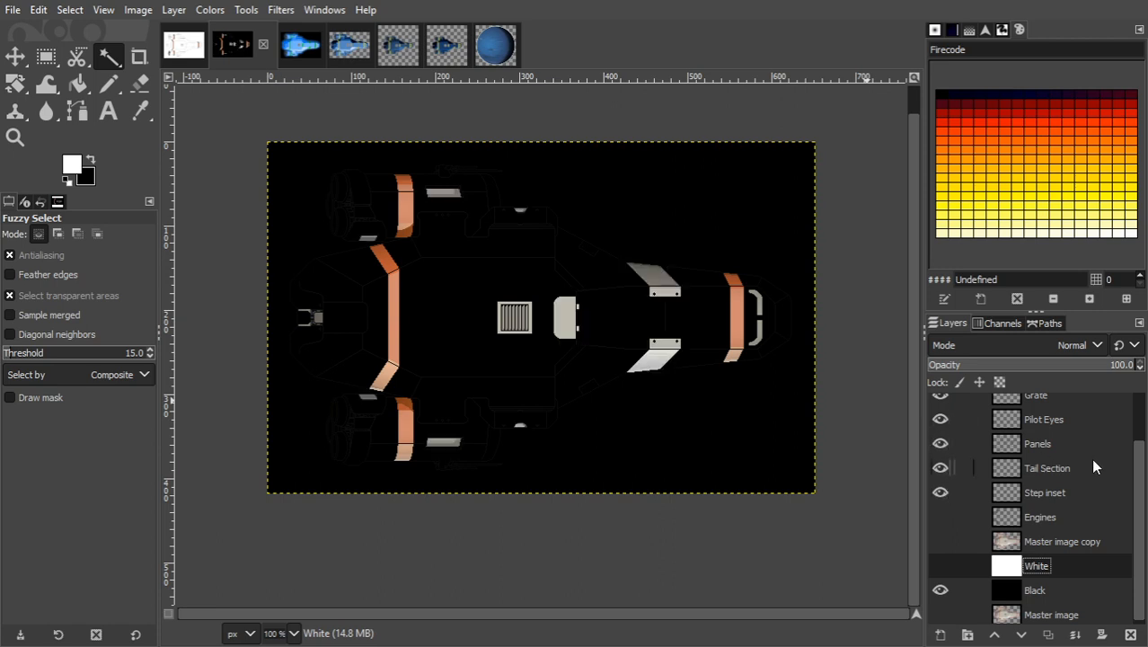
{"action": "left_click", "coordinate": [937, 518]}
{"action": "left_click", "coordinate": [940, 541]}
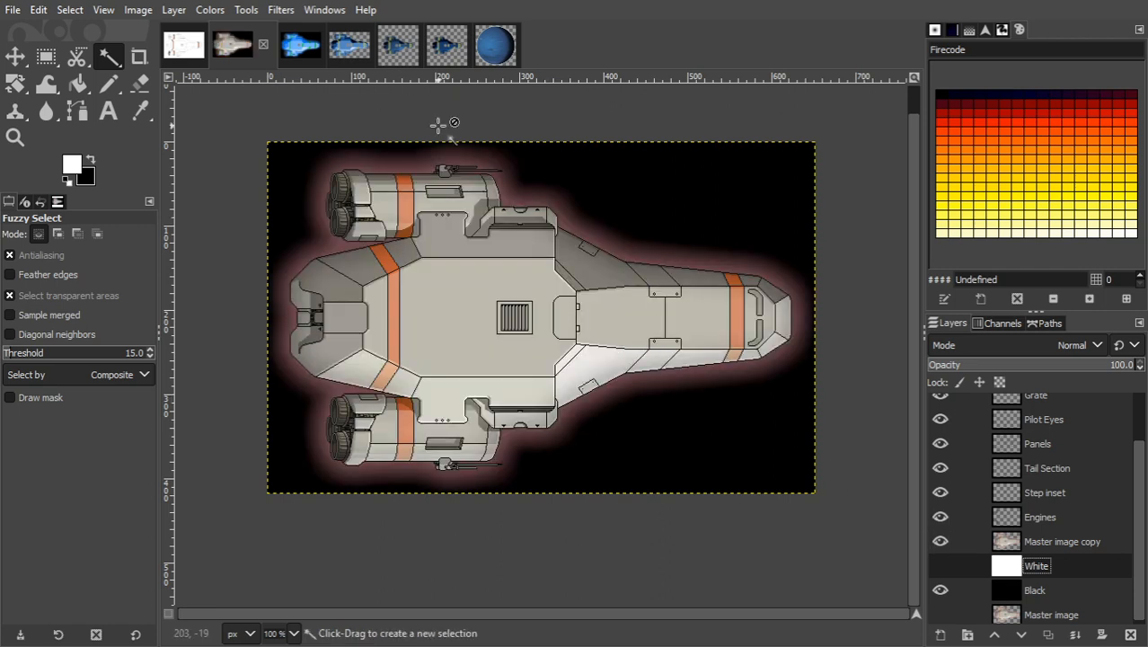
View the blue and green recoloured ship image and return to the orange-striped version's layer list.
{"action": "left_click", "coordinate": [291, 58]}
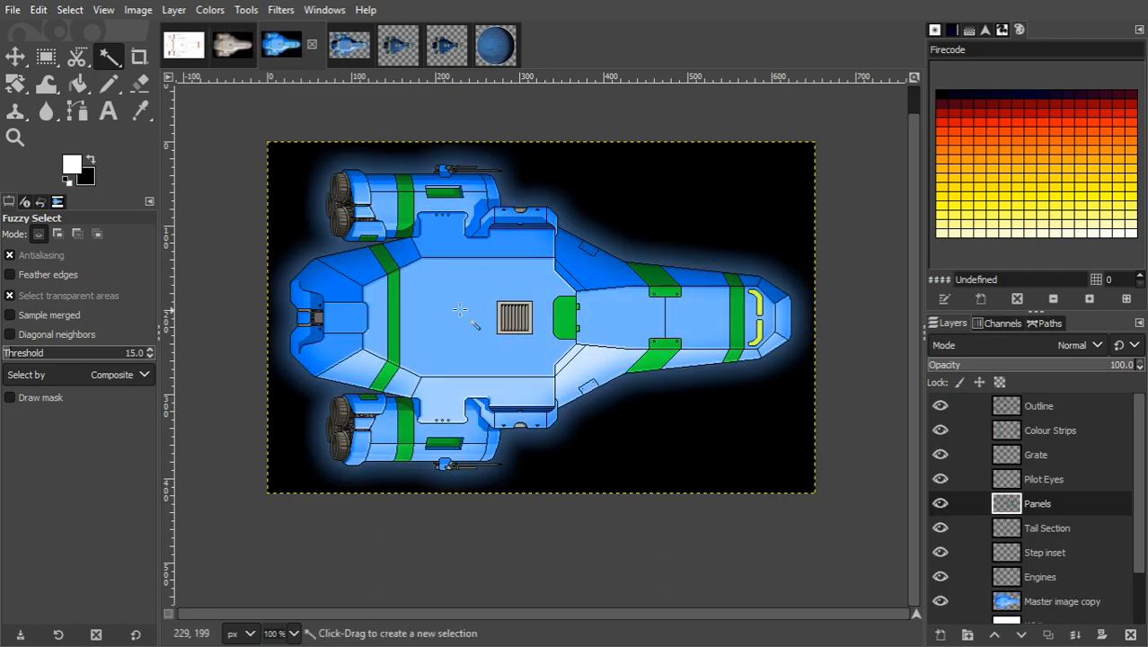
{"action": "left_click", "coordinate": [233, 47]}
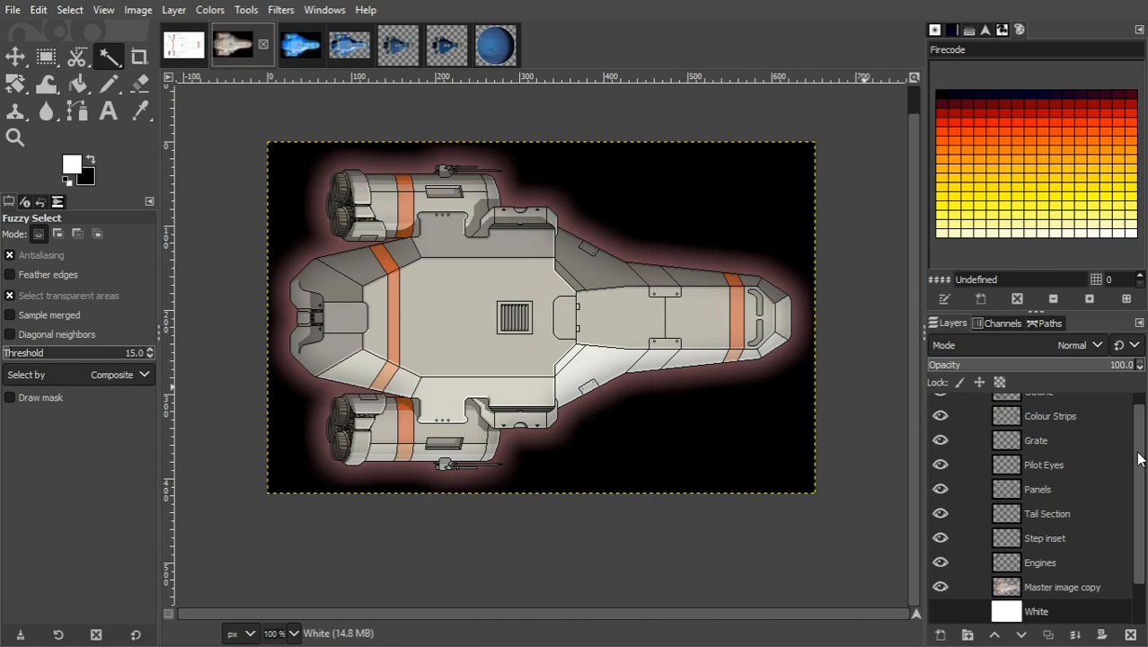
{"action": "left_click_drag", "start_coordinate": [1138, 459], "coordinate": [1138, 440]}
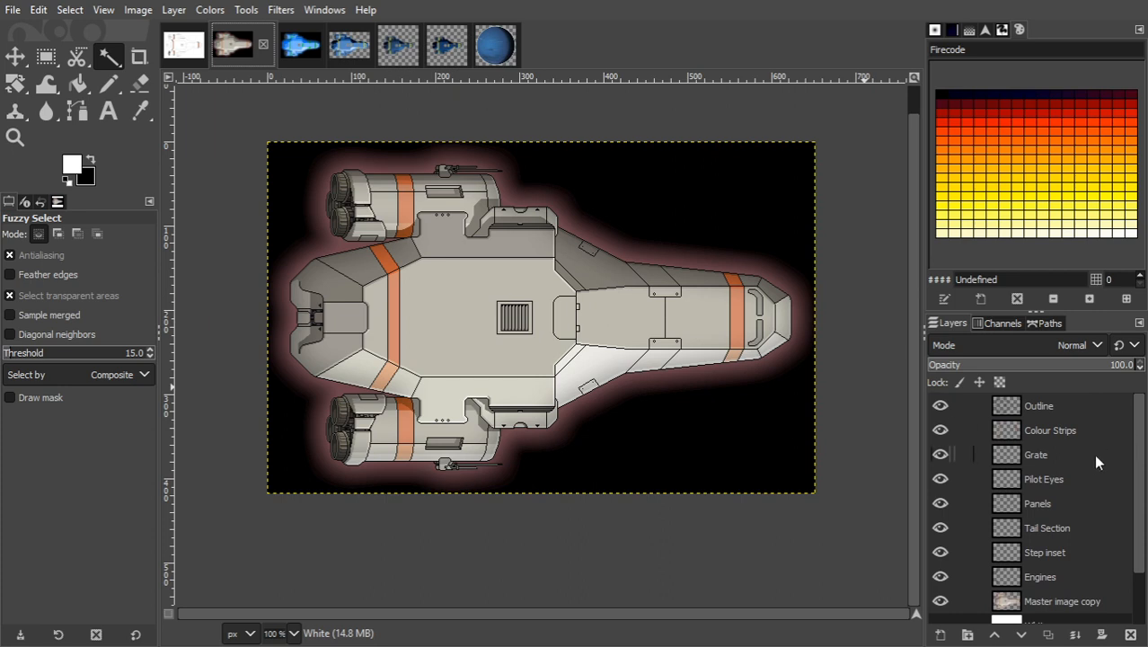
Colorize the Master image copy layer with pink f71977 and preview the tint on the ship's hull.
{"action": "scroll", "coordinate": [1139, 480], "scroll_direction": "down", "scroll_amount": 2}
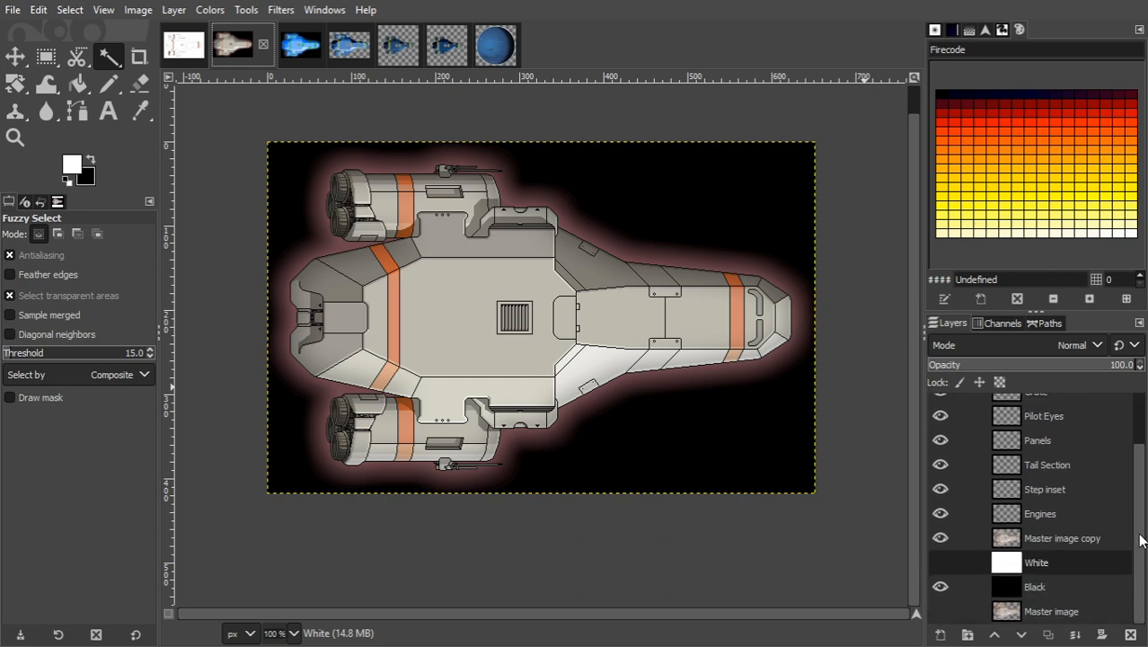
{"action": "left_click", "coordinate": [1077, 539]}
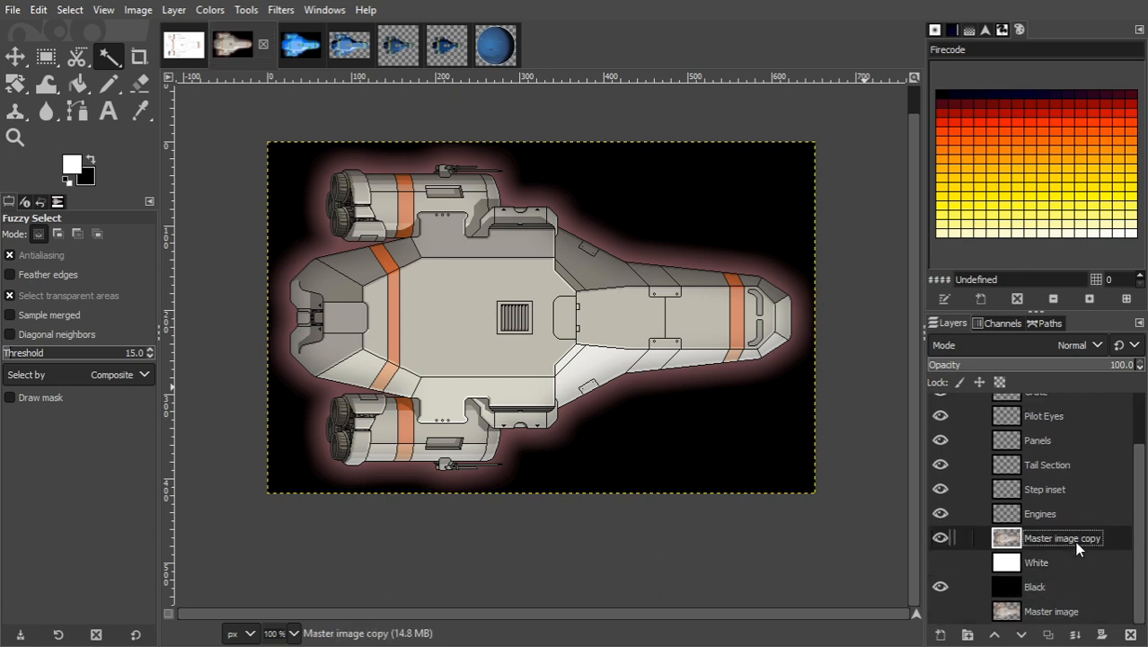
{"action": "left_click", "coordinate": [205, 13]}
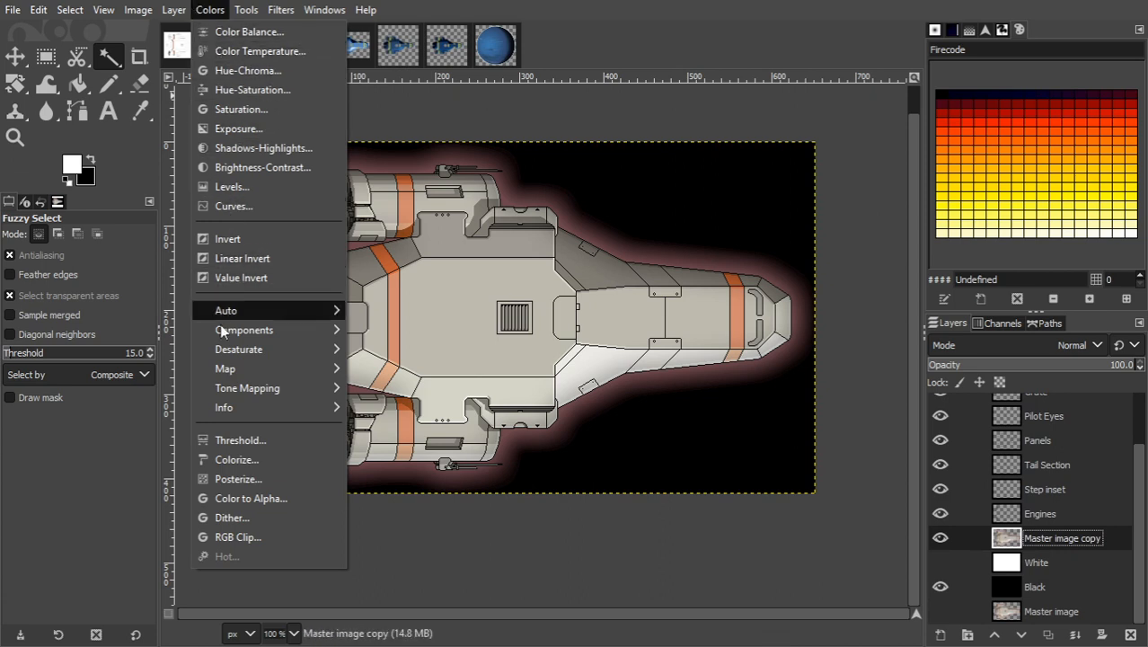
{"action": "left_click", "coordinate": [249, 458]}
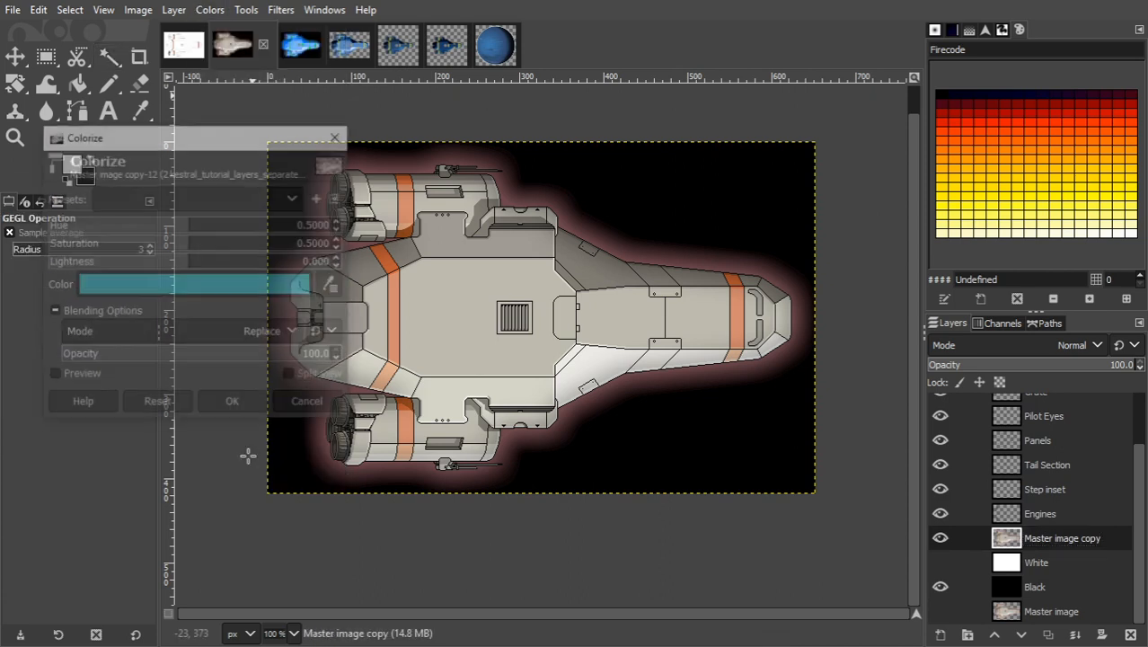
{"action": "left_click", "coordinate": [240, 290]}
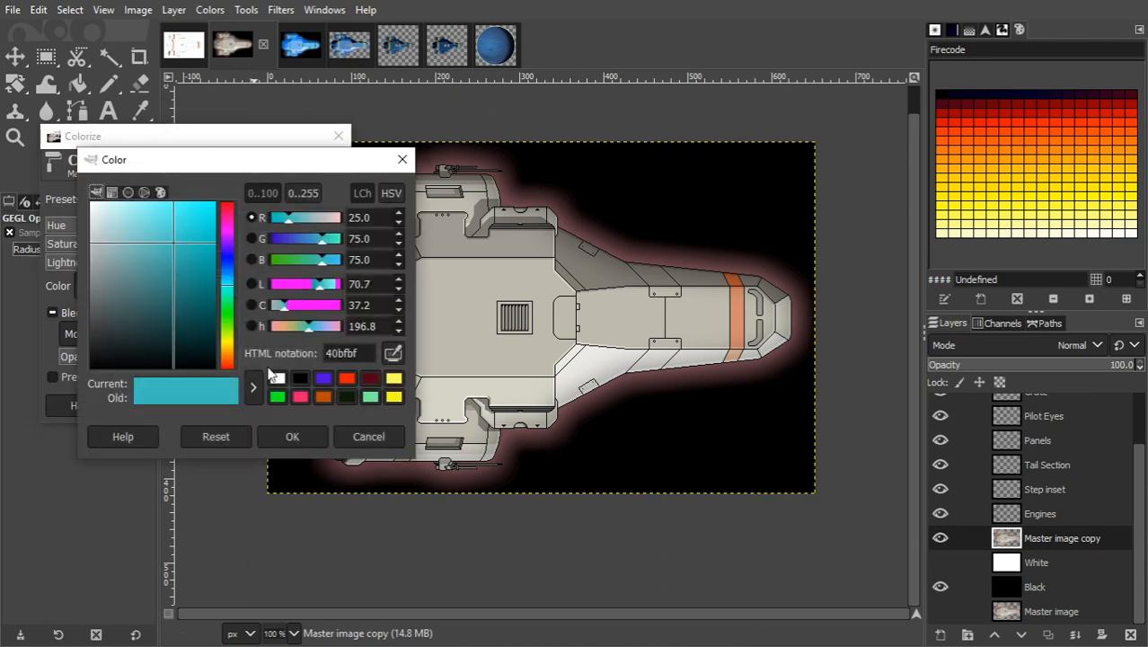
{"action": "left_click", "coordinate": [299, 397]}
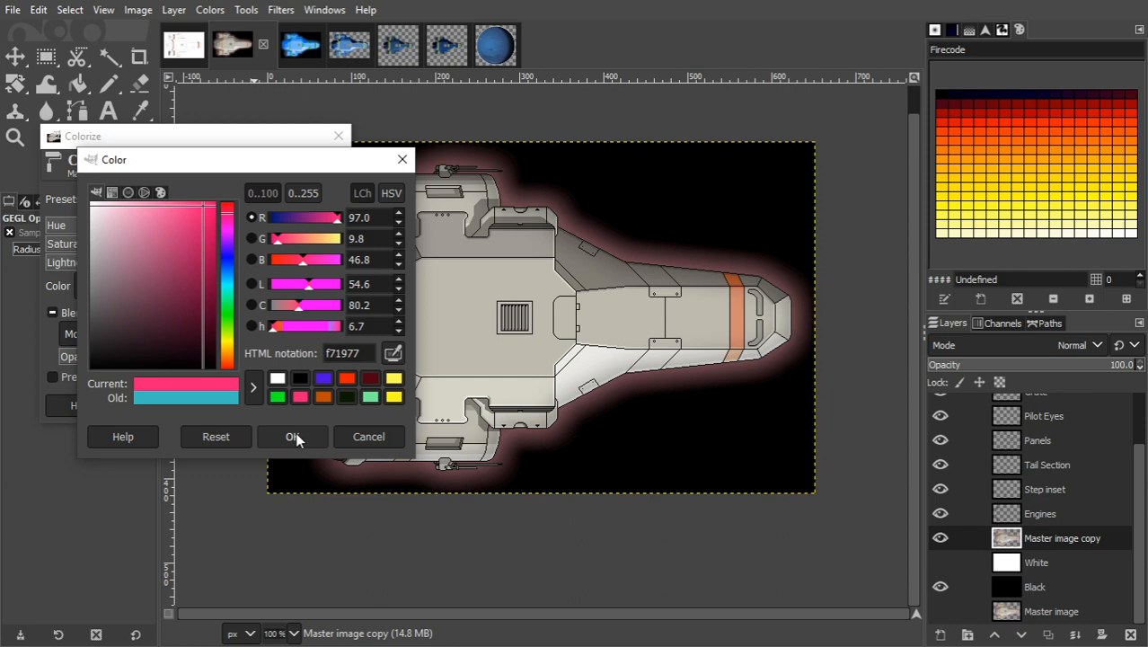
{"action": "left_click", "coordinate": [297, 438]}
{"action": "left_click", "coordinate": [53, 377]}
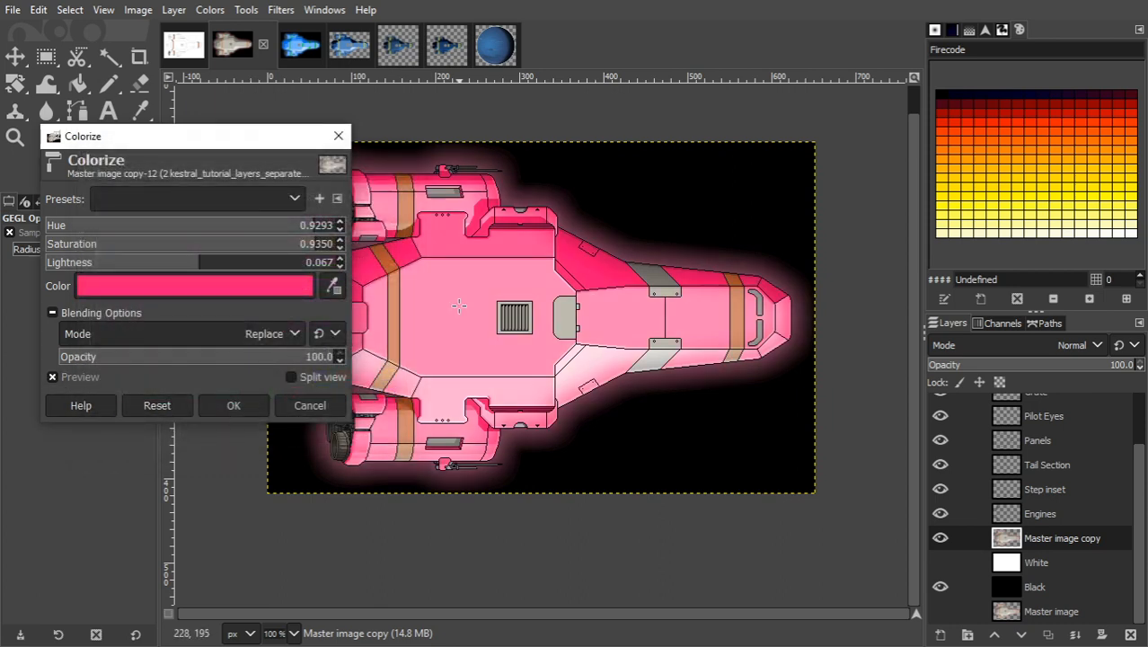
Try other hues for the hull's Colorize colour, settle on green 73ce37, and apply it to the Master image copy layer.
{"action": "left_click", "coordinate": [259, 292]}
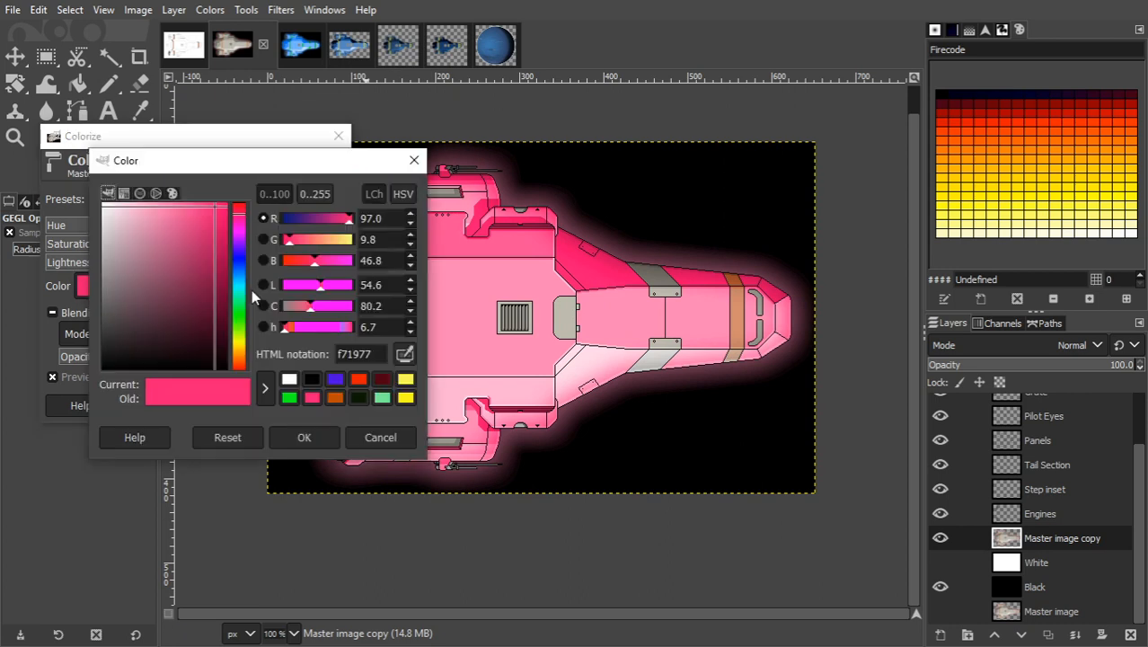
{"action": "left_click_drag", "start_coordinate": [243, 266], "coordinate": [105, 207]}
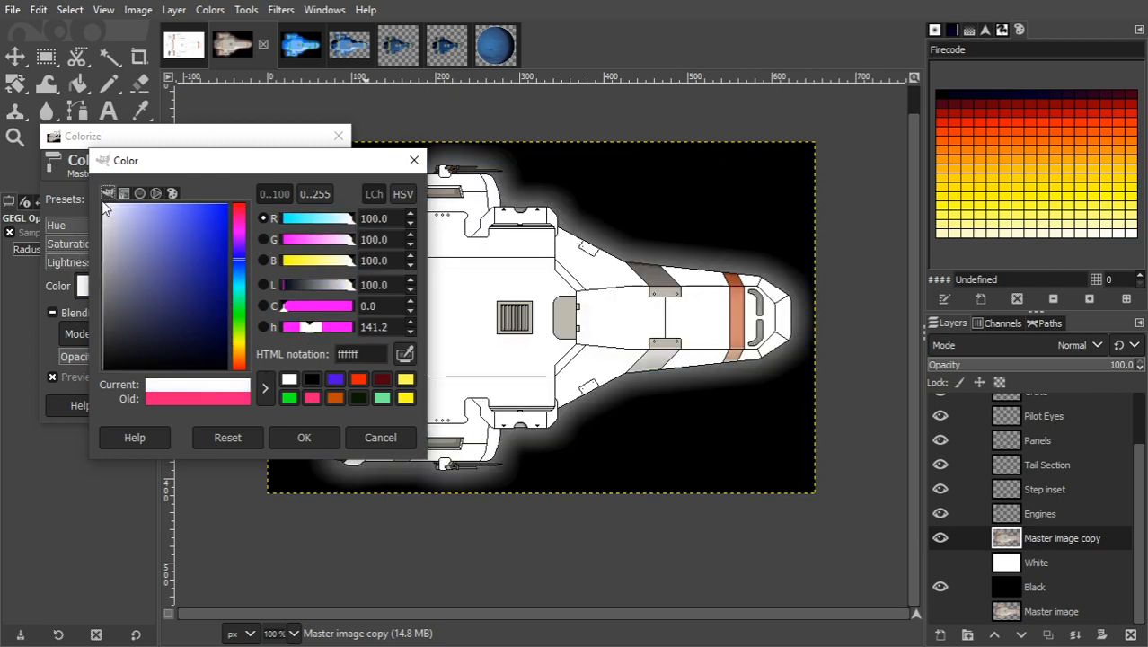
{"action": "left_click_drag", "start_coordinate": [106, 208], "coordinate": [197, 242]}
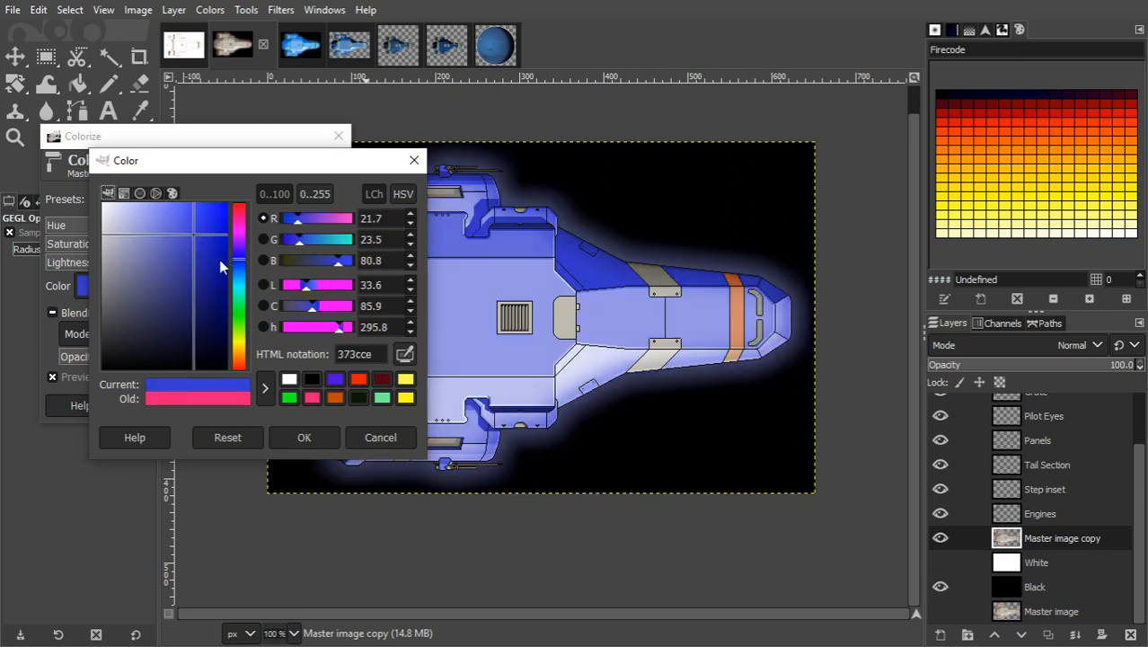
{"action": "left_click_drag", "start_coordinate": [239, 297], "coordinate": [240, 331]}
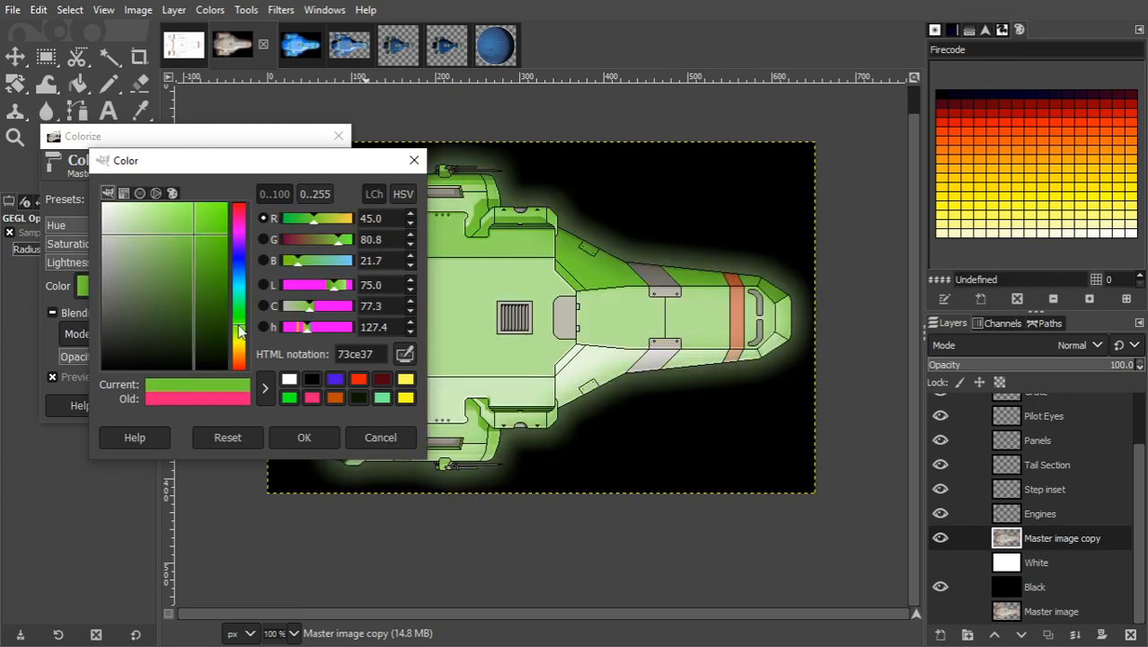
{"action": "left_click", "coordinate": [292, 435]}
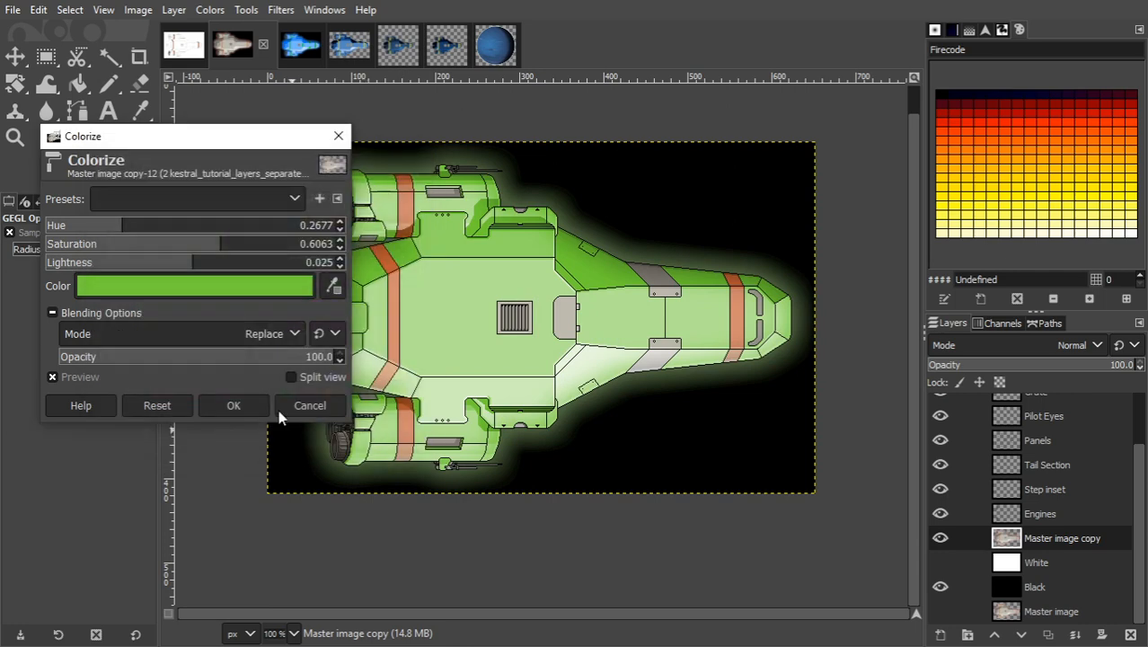
{"action": "left_click", "coordinate": [234, 409]}
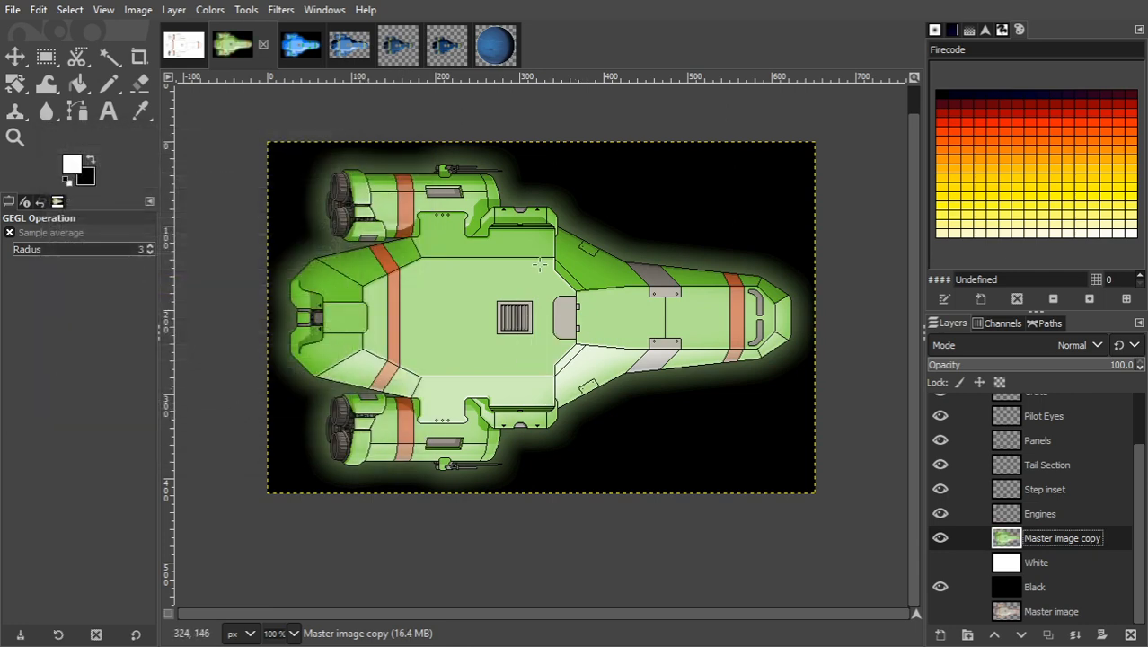
Colorize the Panels layer dark green with hue 0.3232, saturation 1.0000 and lightness -0.535.
{"action": "left_click", "coordinate": [1028, 442]}
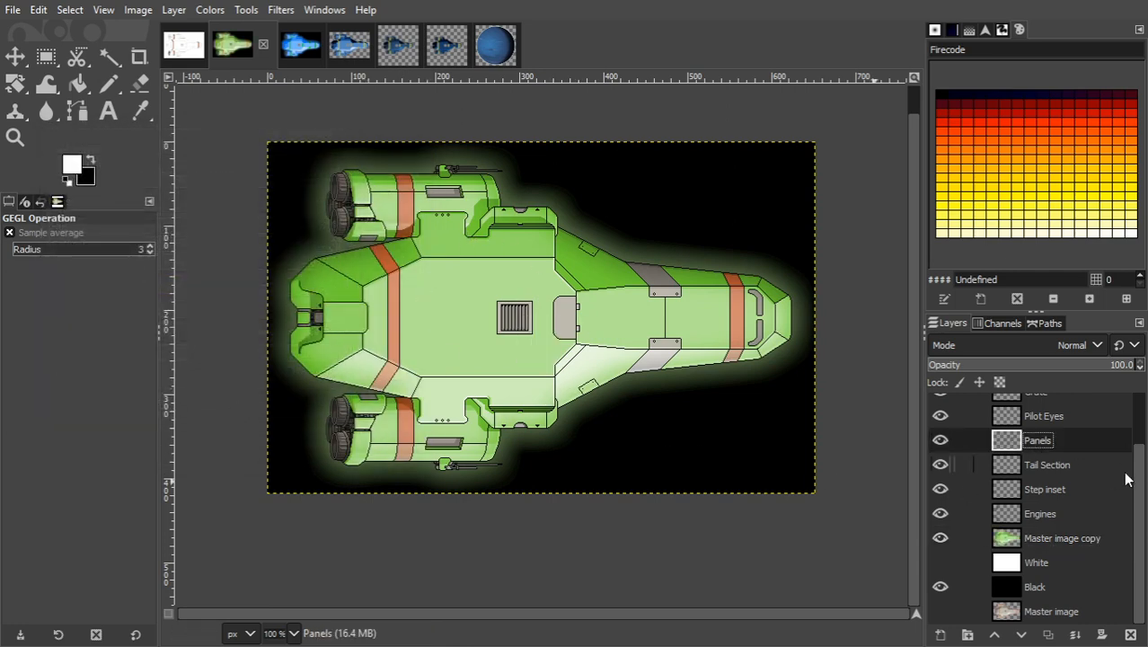
{"action": "left_click", "coordinate": [220, 13]}
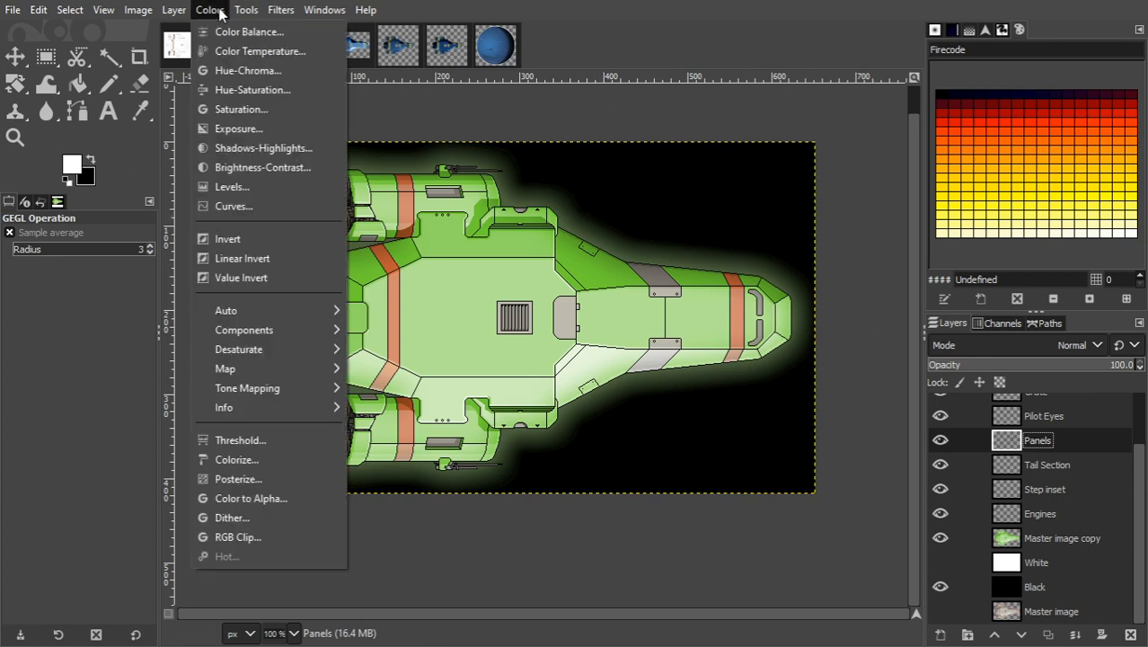
{"action": "left_click", "coordinate": [237, 461]}
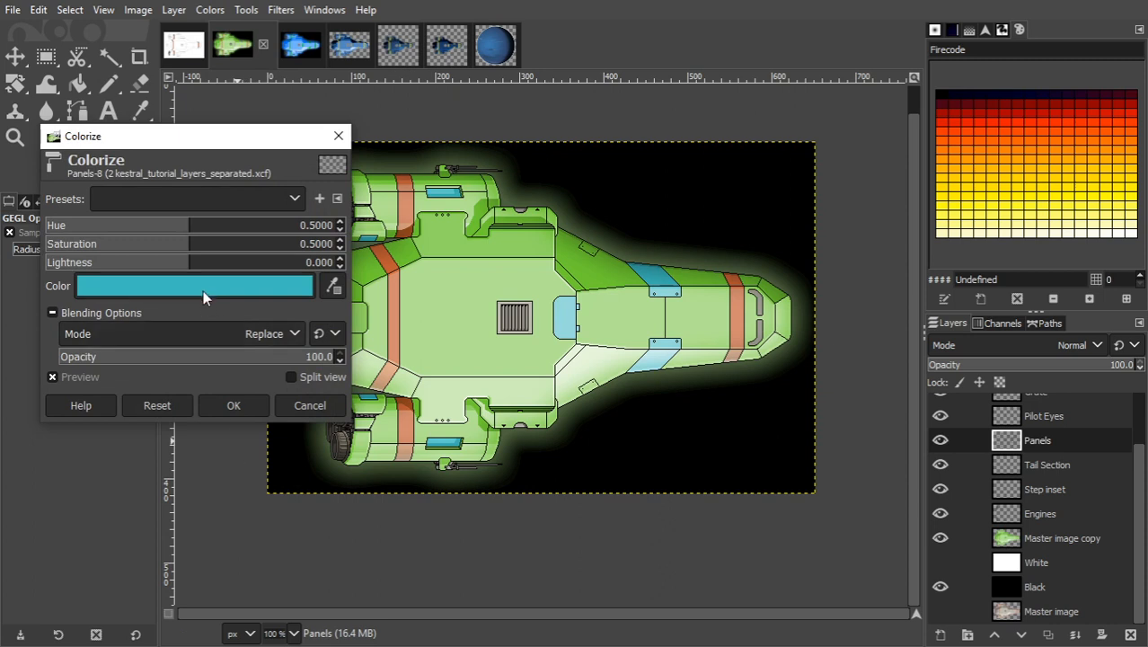
{"action": "left_click", "coordinate": [203, 291]}
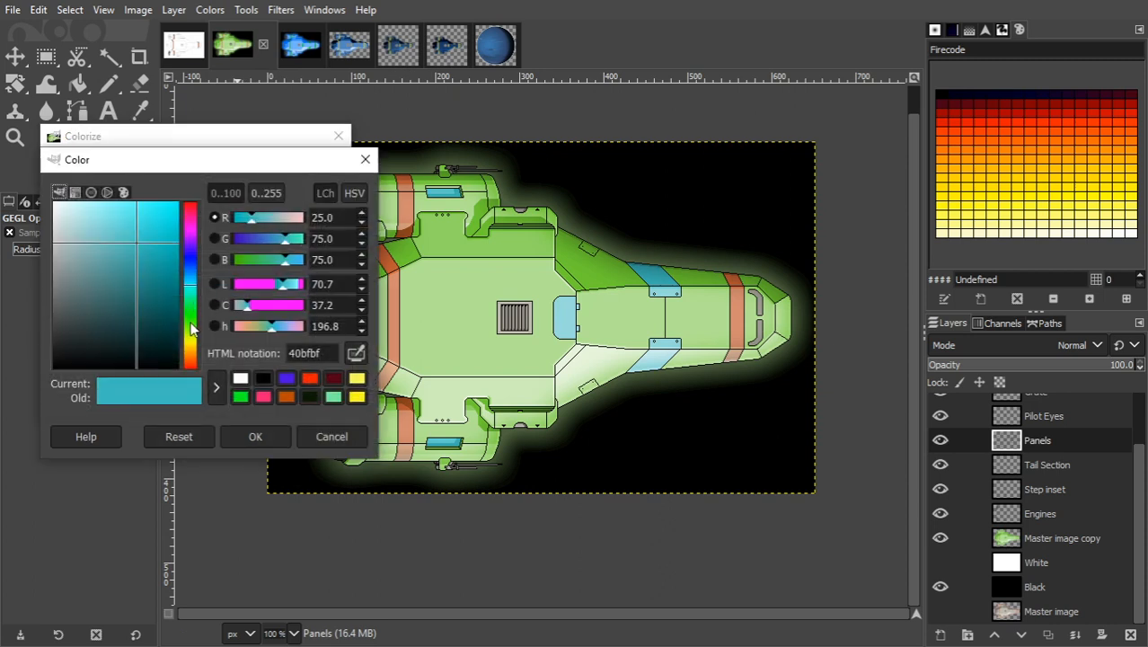
{"action": "left_click", "coordinate": [190, 315]}
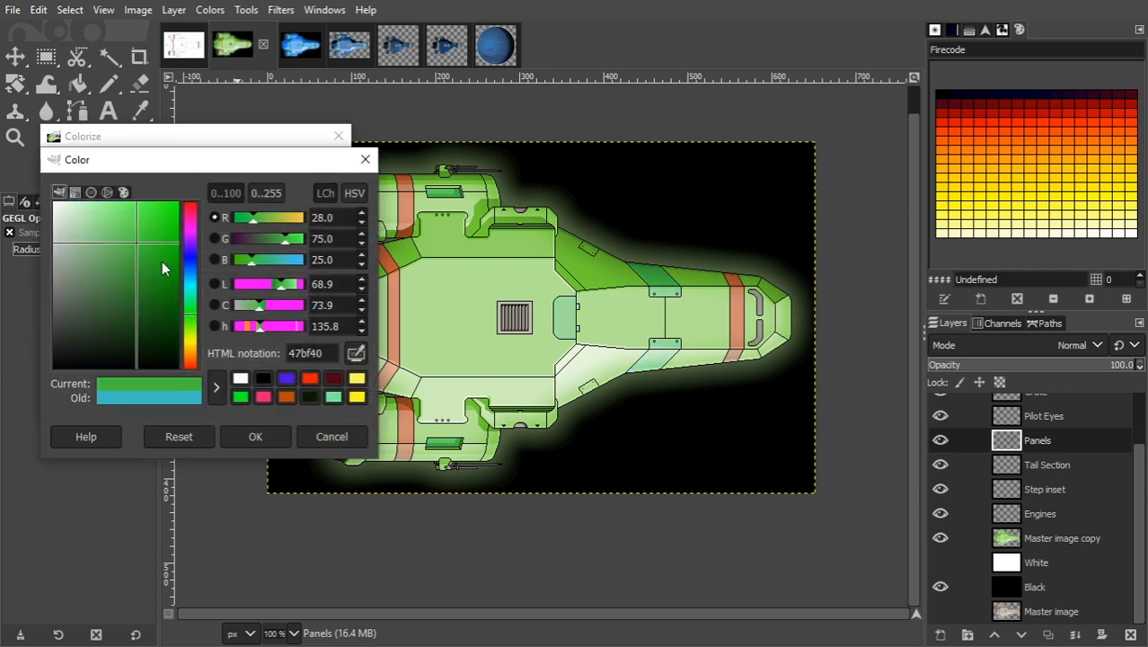
{"action": "left_click_drag", "start_coordinate": [158, 238], "coordinate": [186, 300]}
{"action": "left_click", "coordinate": [255, 437]}
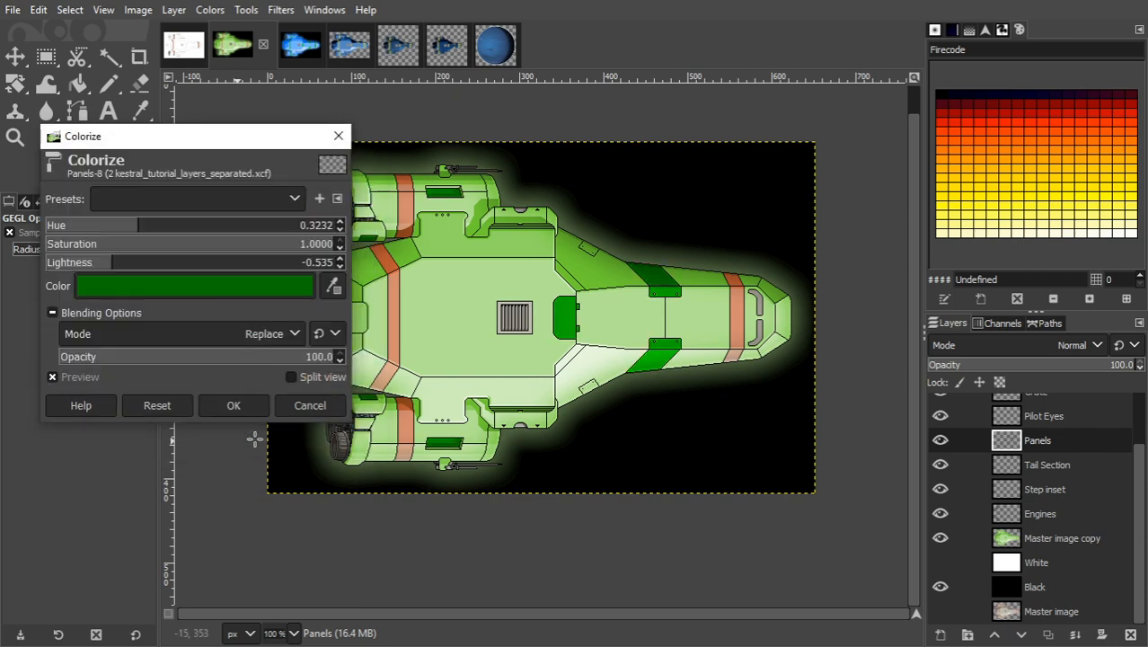
{"action": "left_click", "coordinate": [234, 405]}
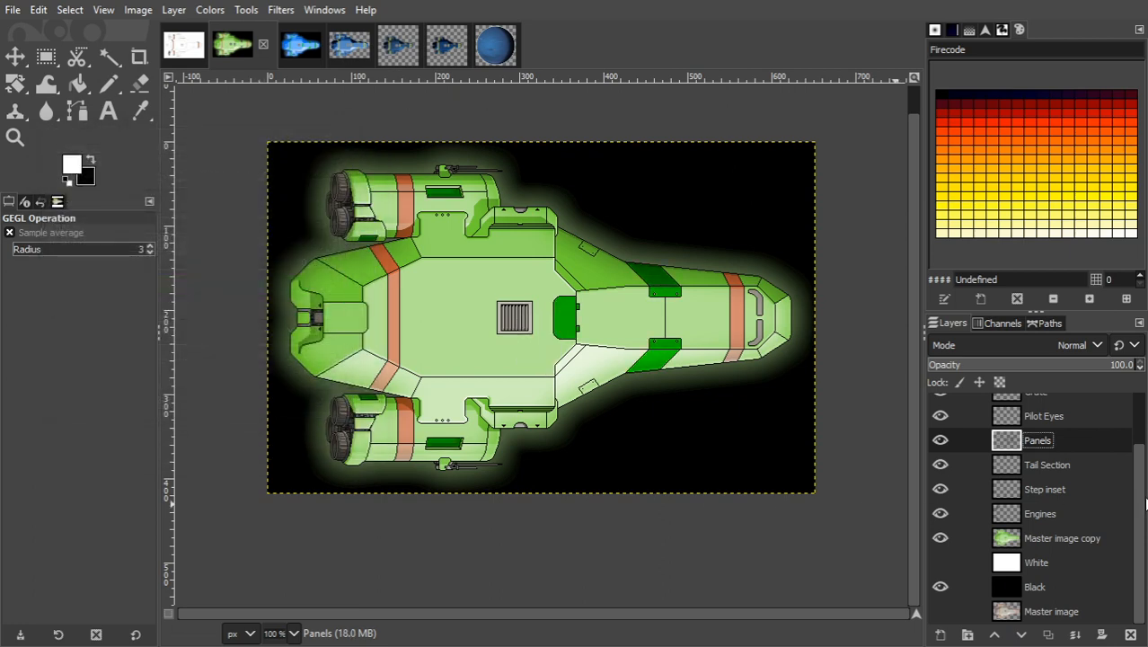
Colorize the Colour Strips layer with the saturated orange c15200.
{"action": "scroll", "coordinate": [1143, 483], "scroll_direction": "up", "scroll_amount": 1}
{"action": "scroll", "coordinate": [1143, 482], "scroll_direction": "up", "scroll_amount": 2}
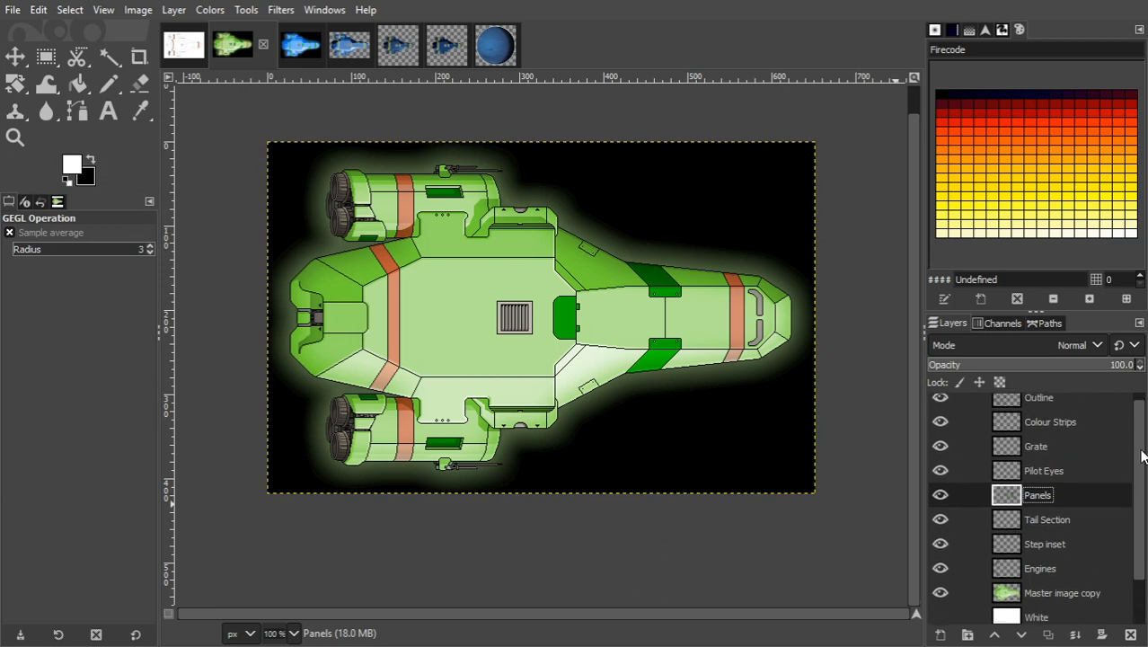
{"action": "left_click", "coordinate": [1062, 430]}
{"action": "left_click", "coordinate": [209, 10]}
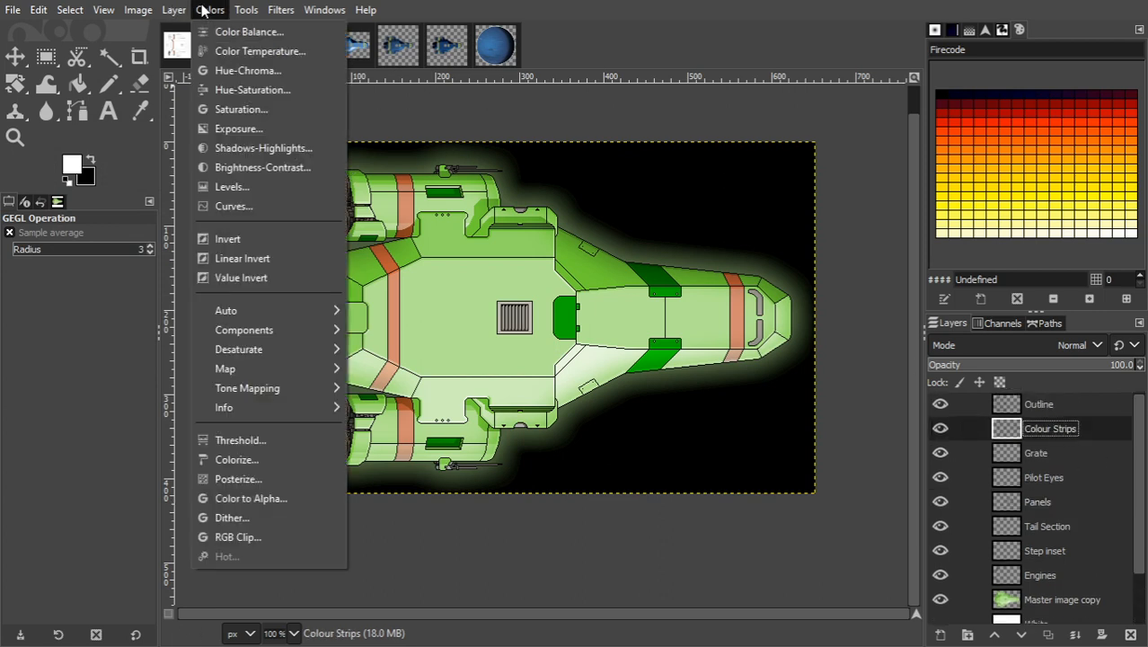
{"action": "left_click", "coordinate": [237, 459]}
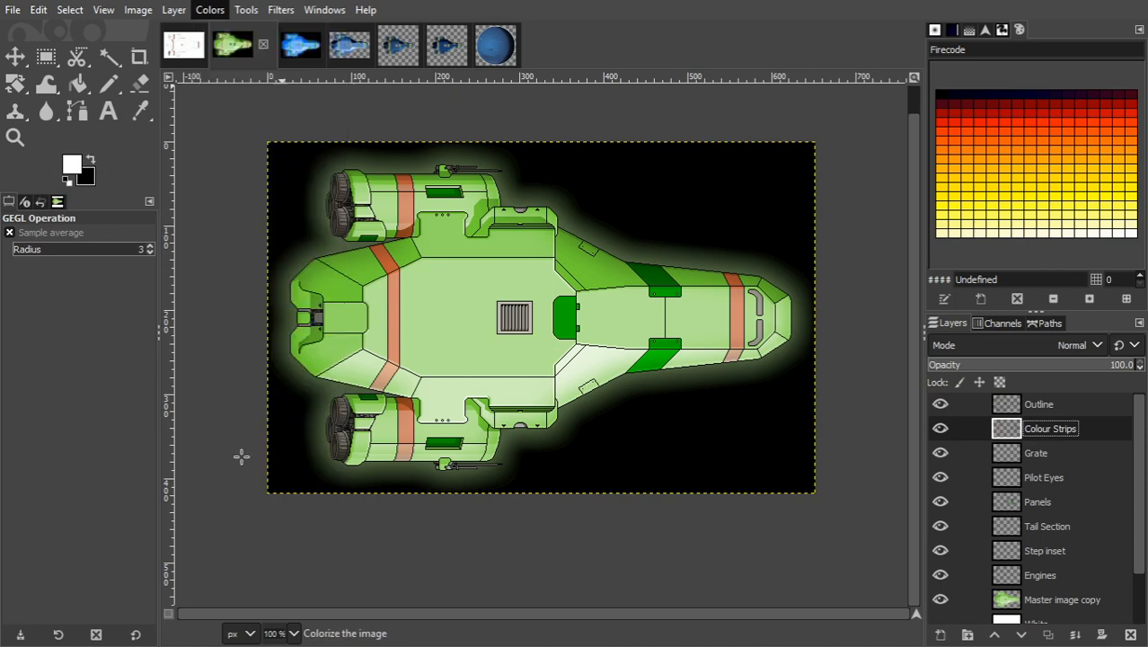
{"action": "left_click", "coordinate": [163, 294]}
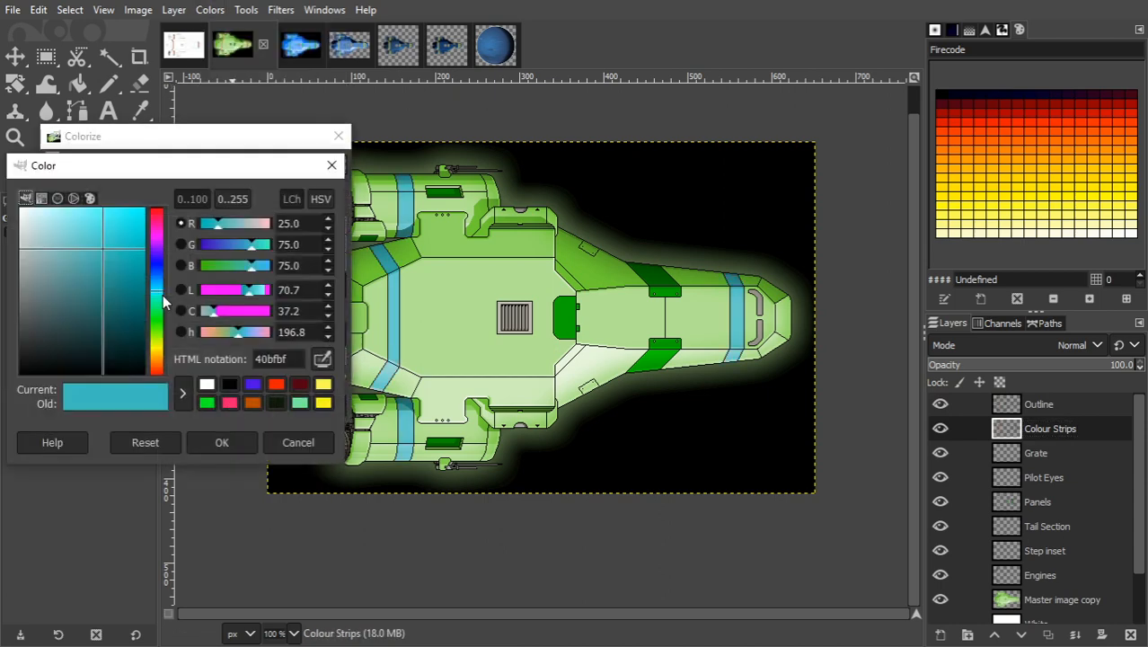
{"action": "left_click", "coordinate": [160, 358]}
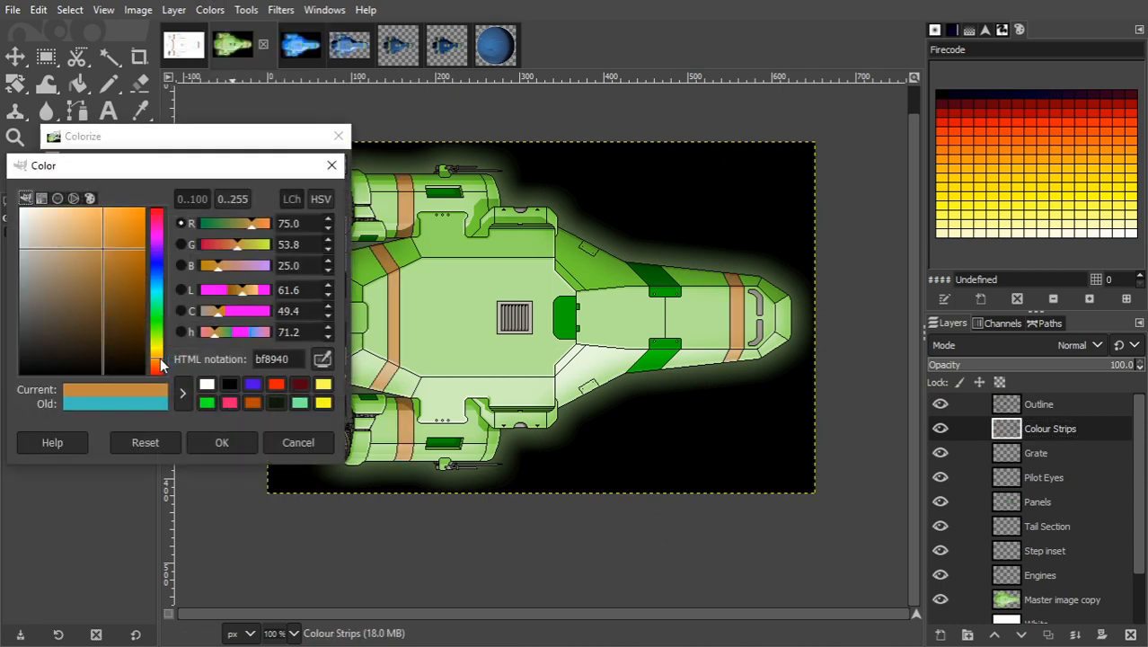
{"action": "left_click_drag", "start_coordinate": [111, 255], "coordinate": [158, 249]}
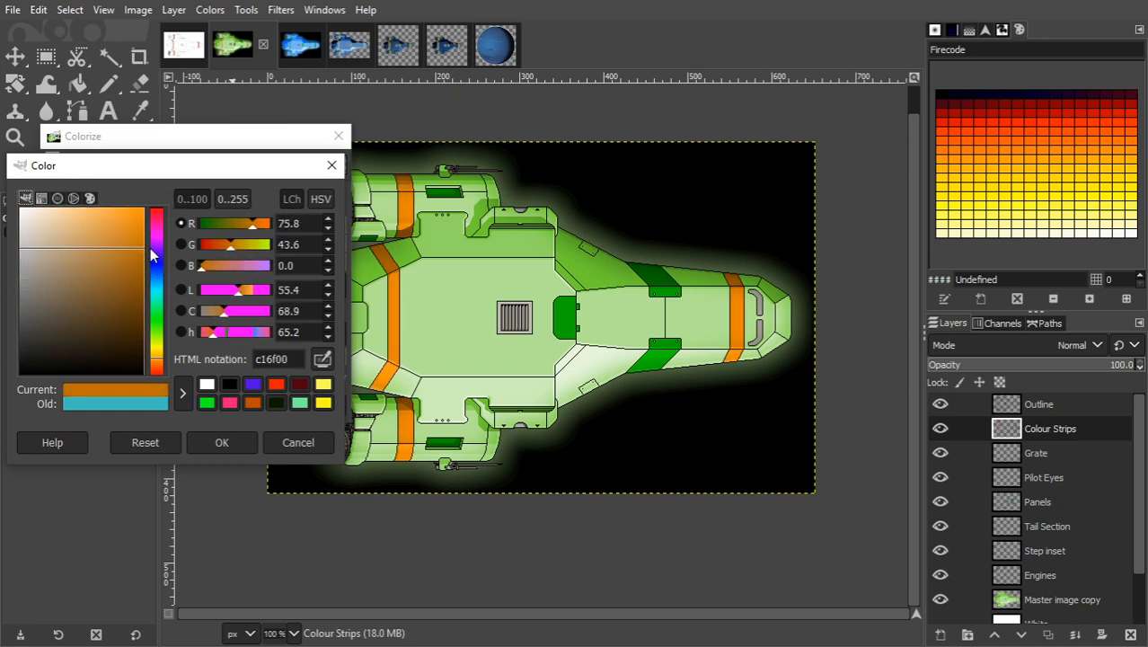
{"action": "left_click_drag", "start_coordinate": [158, 322], "coordinate": [160, 368]}
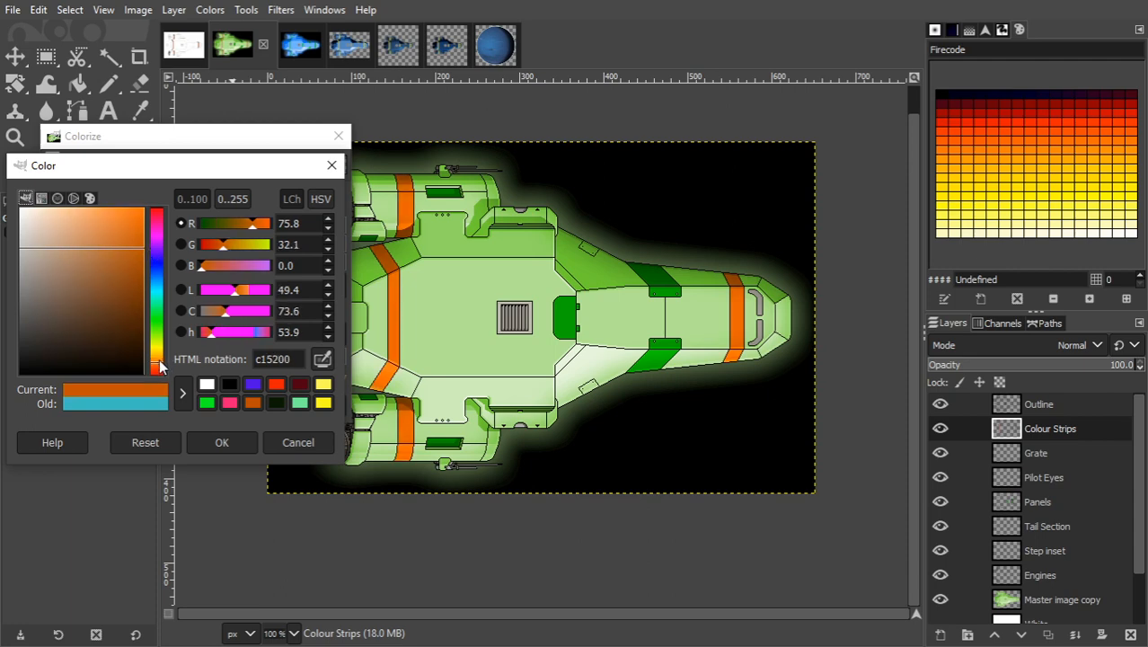
{"action": "left_click", "coordinate": [225, 442]}
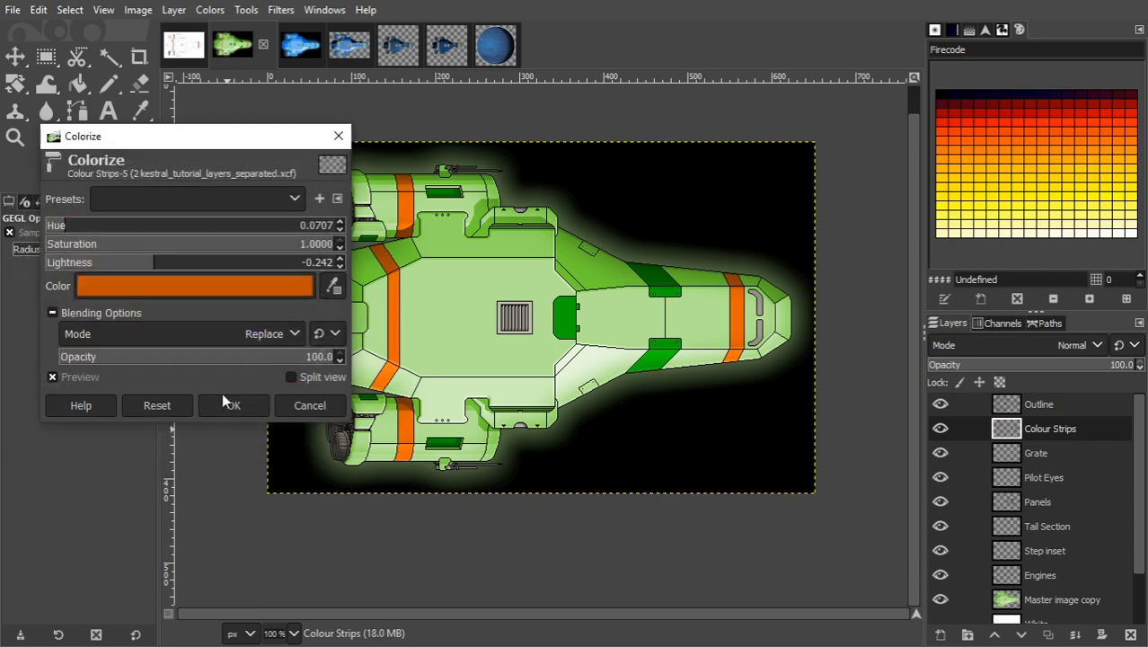
{"action": "left_click", "coordinate": [222, 402]}
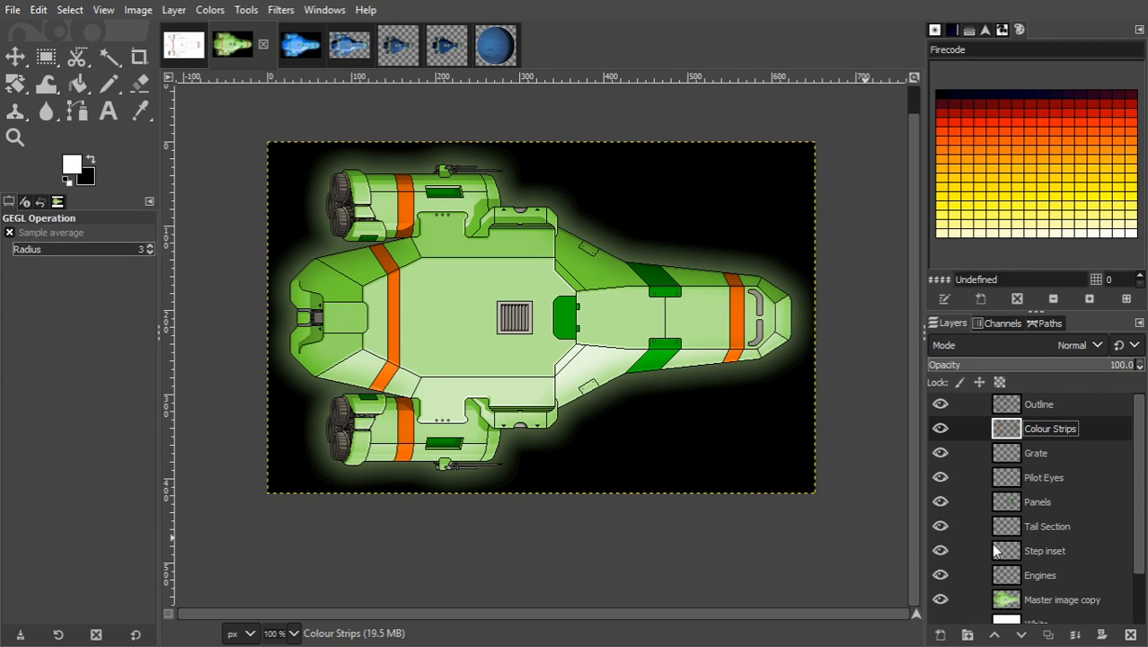
Hide the Black background layer so the recoloured green ship stands on transparency.
{"action": "scroll", "coordinate": [1057, 584], "scroll_direction": "down", "scroll_amount": 3}
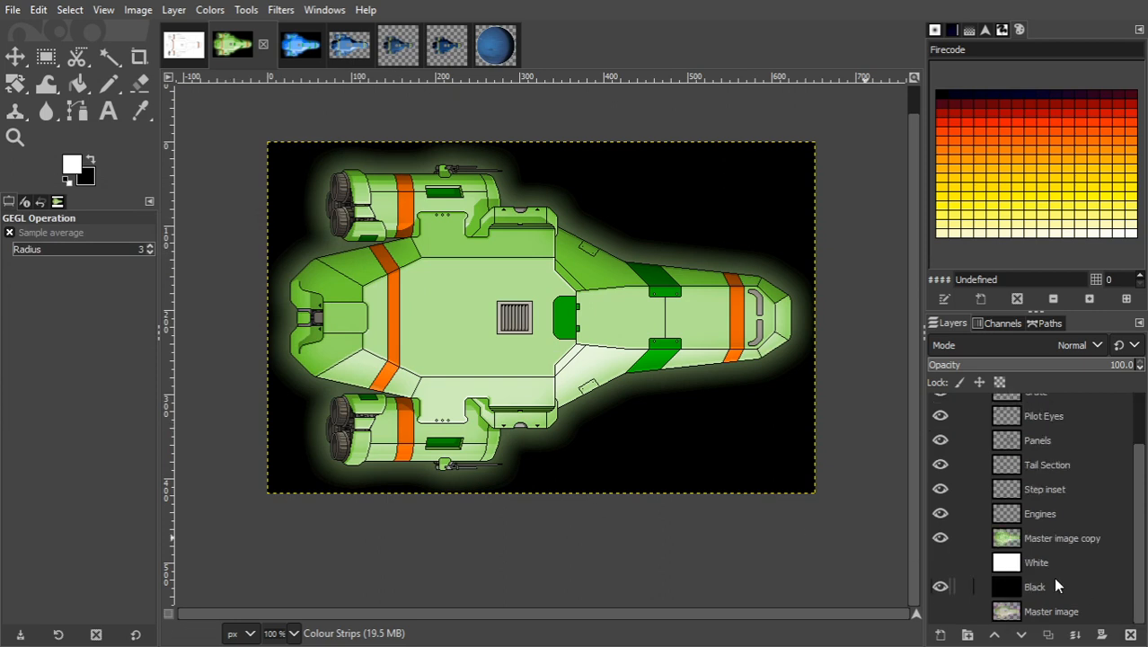
{"action": "left_click", "coordinate": [930, 589]}
{"action": "left_click", "coordinate": [939, 587]}
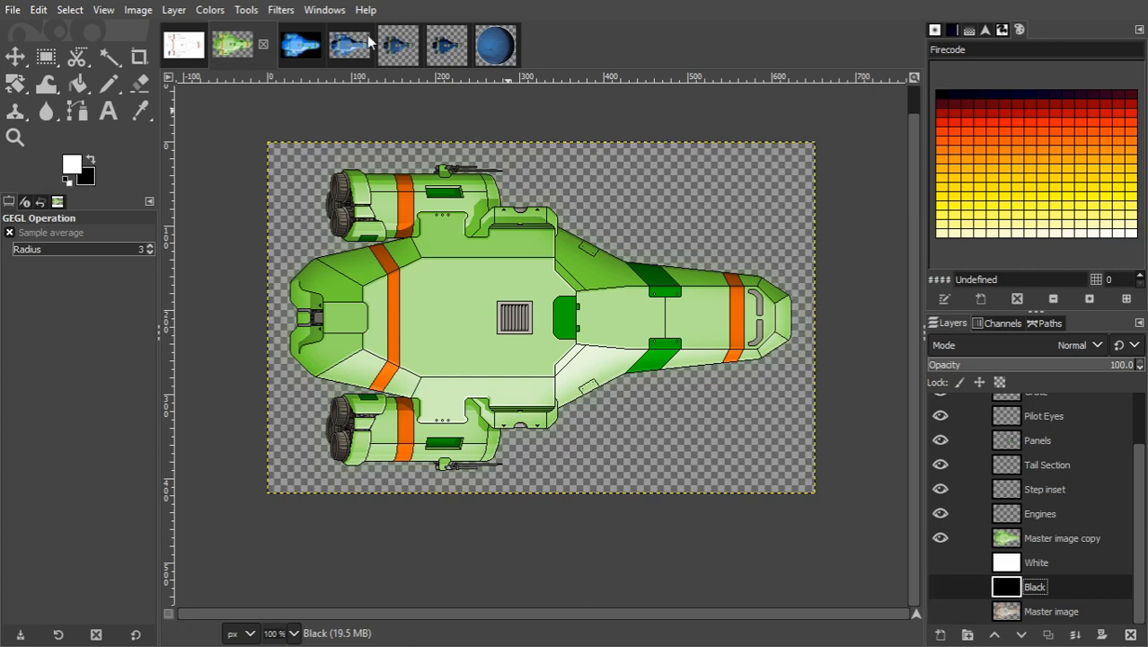
Compare the green ship with the blue-and-yellow version and examine its Master image copy #1 layer by hiding and reshowing it.
{"action": "left_click", "coordinate": [310, 44]}
{"action": "left_click", "coordinate": [345, 48]}
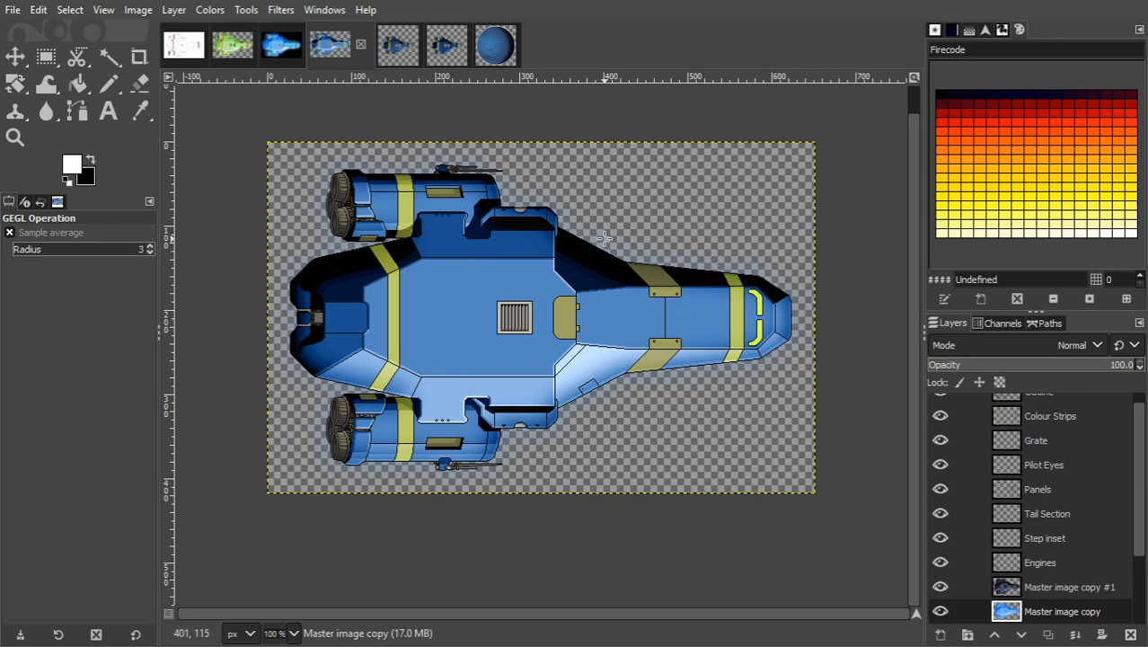
{"action": "left_click", "coordinate": [236, 48]}
{"action": "left_click", "coordinate": [349, 47]}
{"action": "scroll", "coordinate": [1128, 528], "scroll_direction": "down", "scroll_amount": 3}
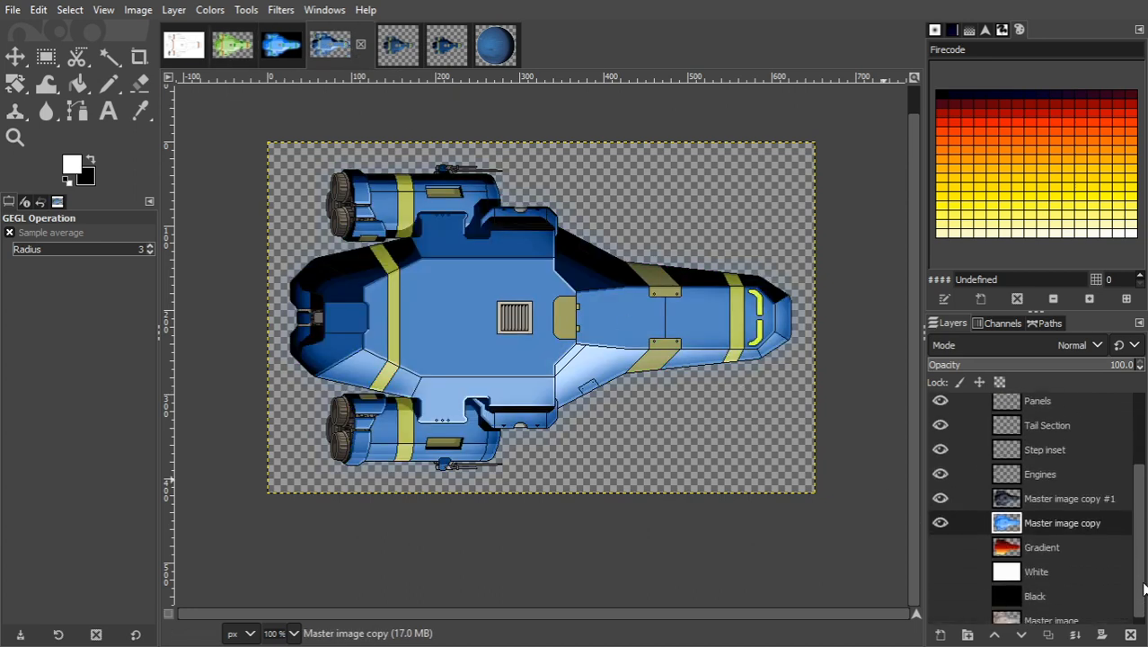
{"action": "left_click", "coordinate": [940, 500]}
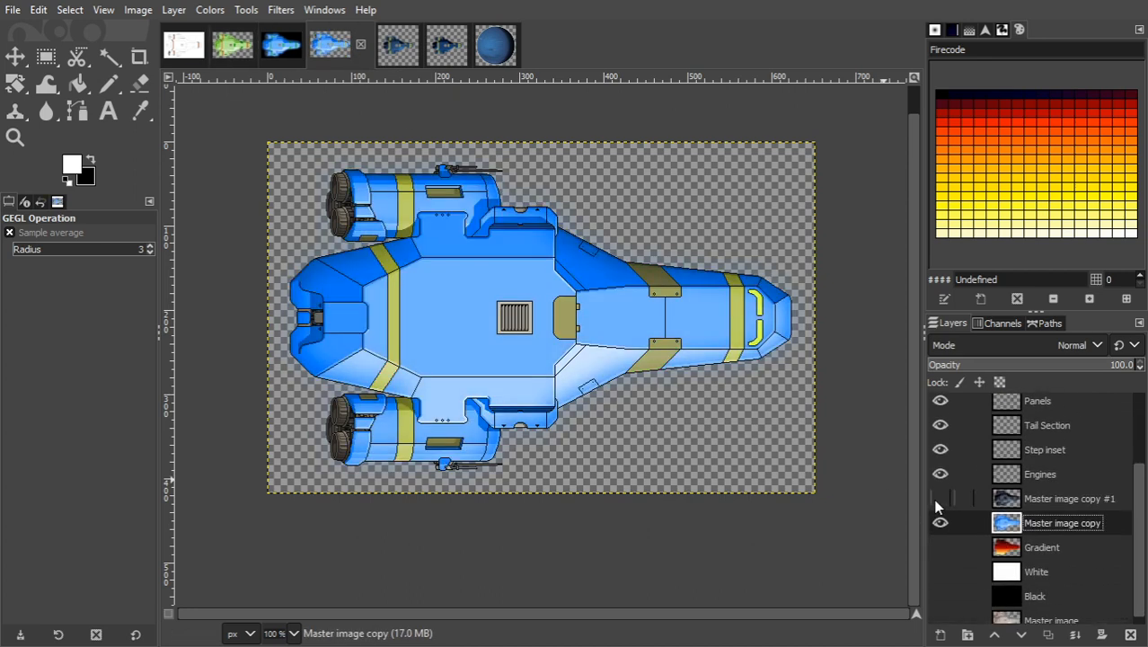
{"action": "left_click", "coordinate": [940, 499]}
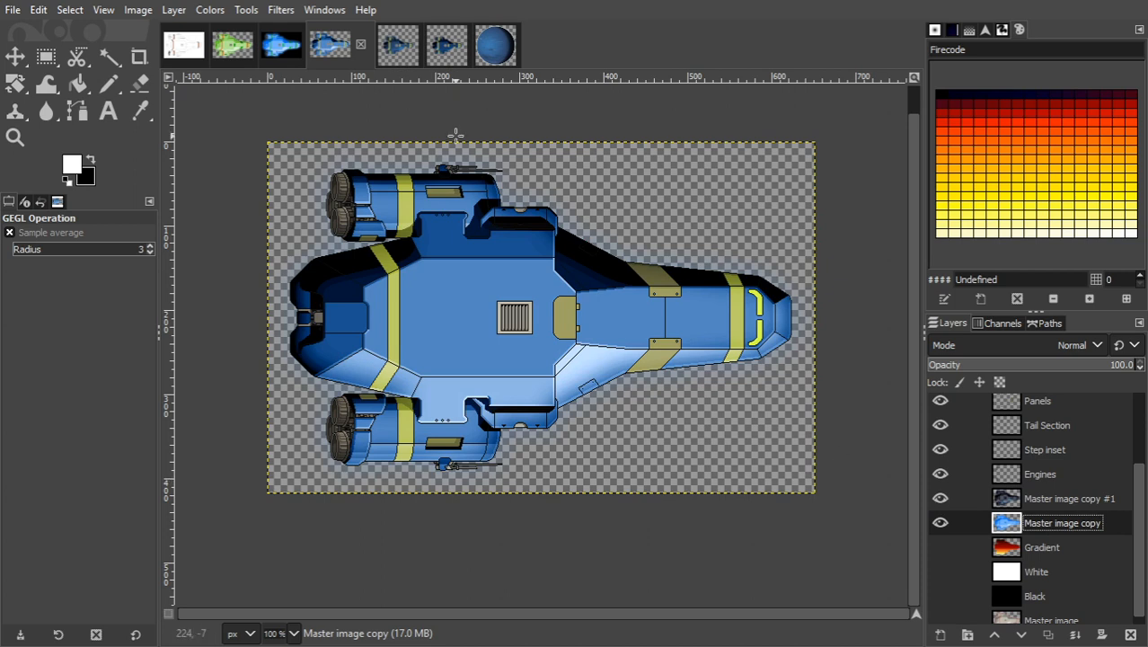
In the green ship image, duplicate the Master image layer, raise the copy directly above Master image copy and make it visible.
{"action": "left_click", "coordinate": [239, 54]}
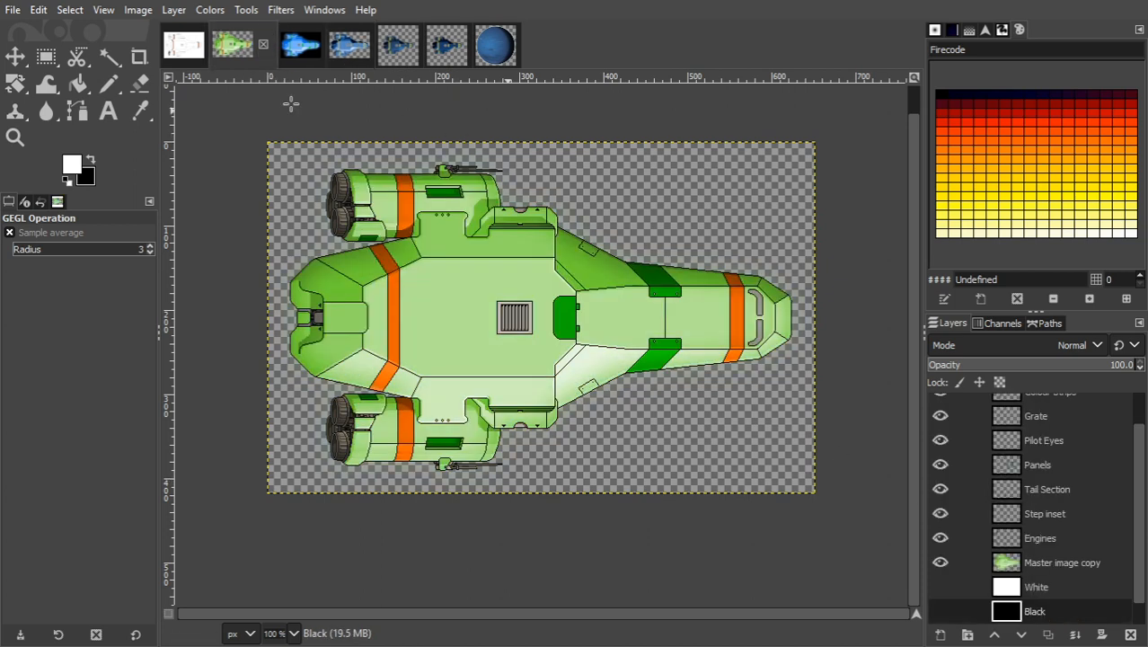
{"action": "left_click", "coordinate": [1122, 537]}
{"action": "scroll", "coordinate": [1105, 598], "scroll_direction": "down", "scroll_amount": 1}
{"action": "left_click", "coordinate": [1078, 609]}
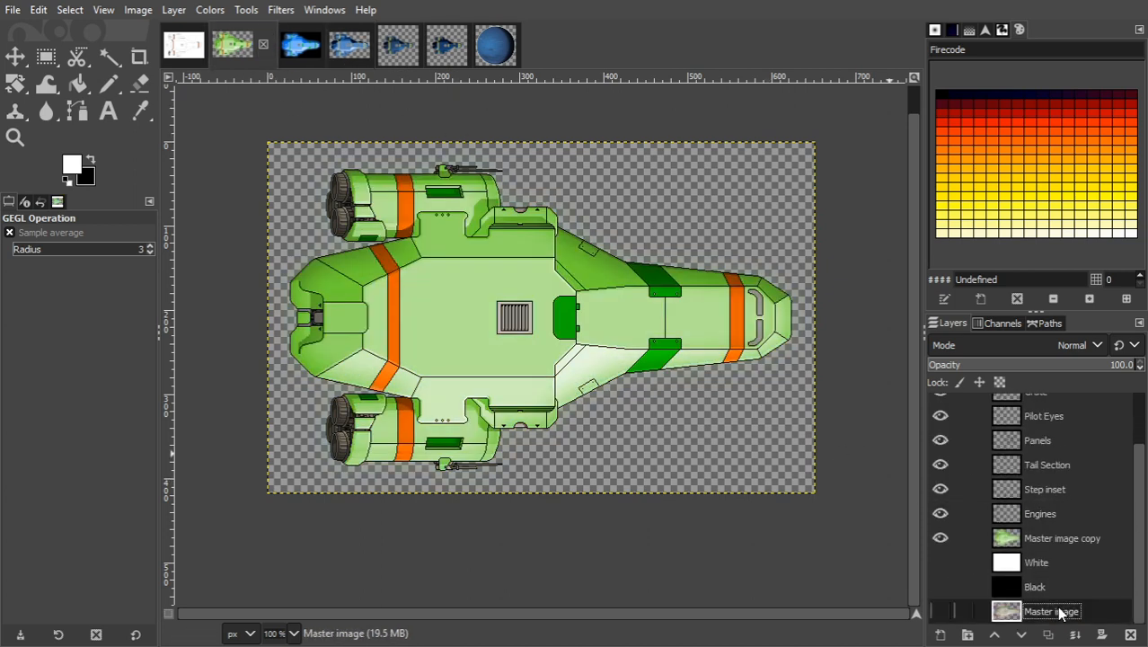
{"action": "left_click", "coordinate": [1047, 634]}
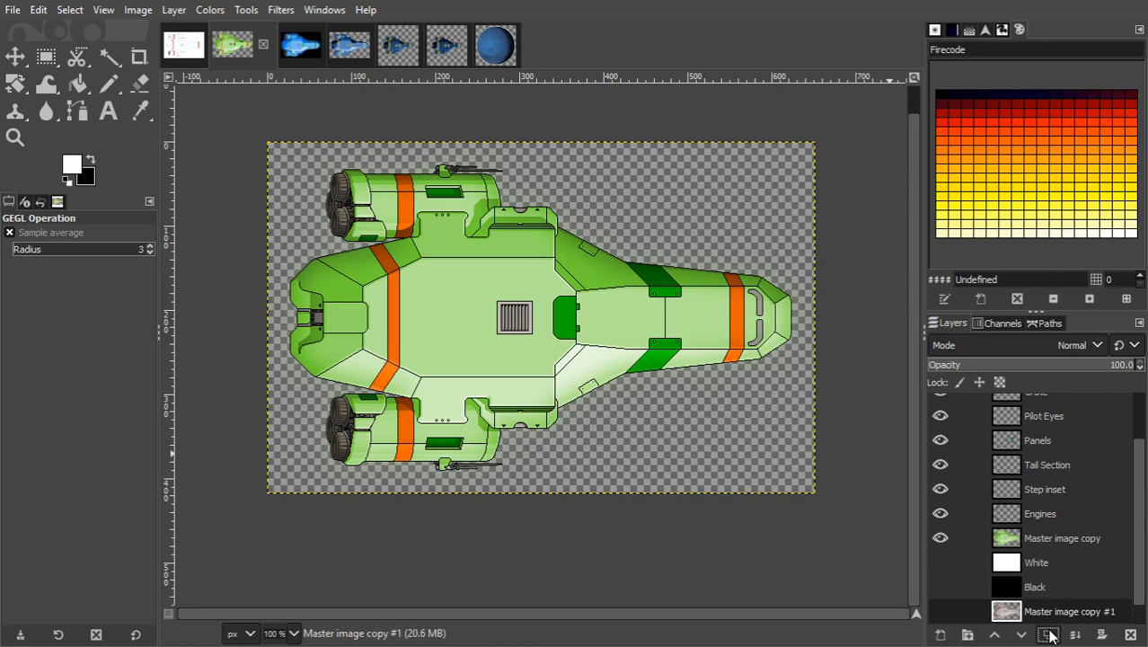
{"action": "left_click", "coordinate": [995, 635]}
{"action": "left_click", "coordinate": [995, 634]}
{"action": "left_click", "coordinate": [995, 634]}
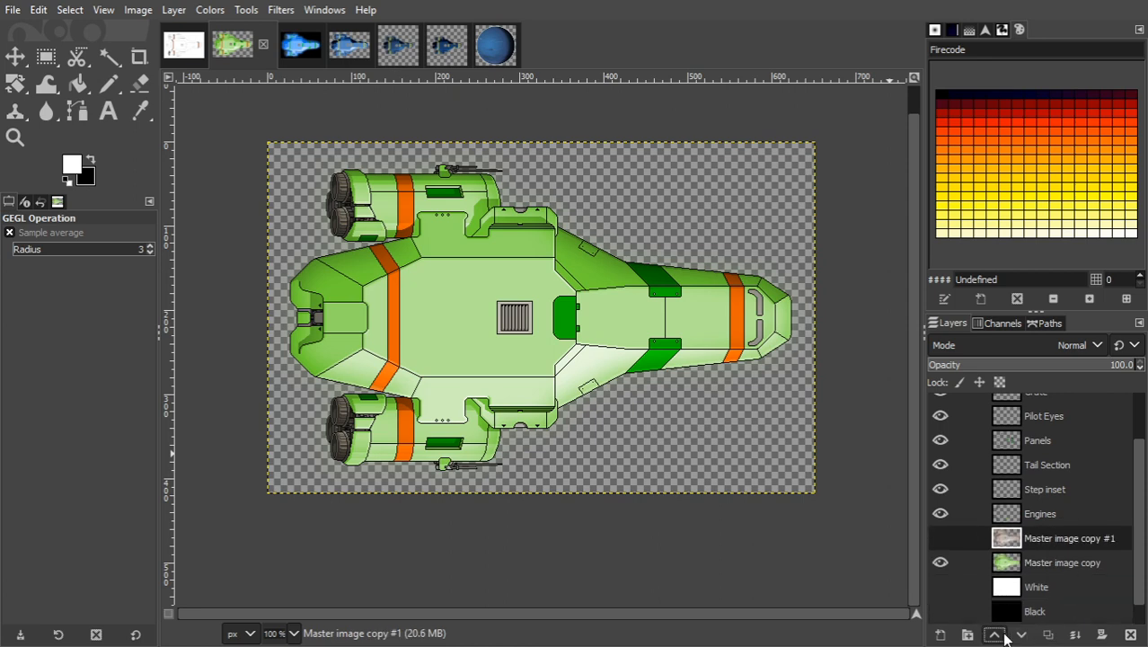
{"action": "left_click", "coordinate": [940, 538]}
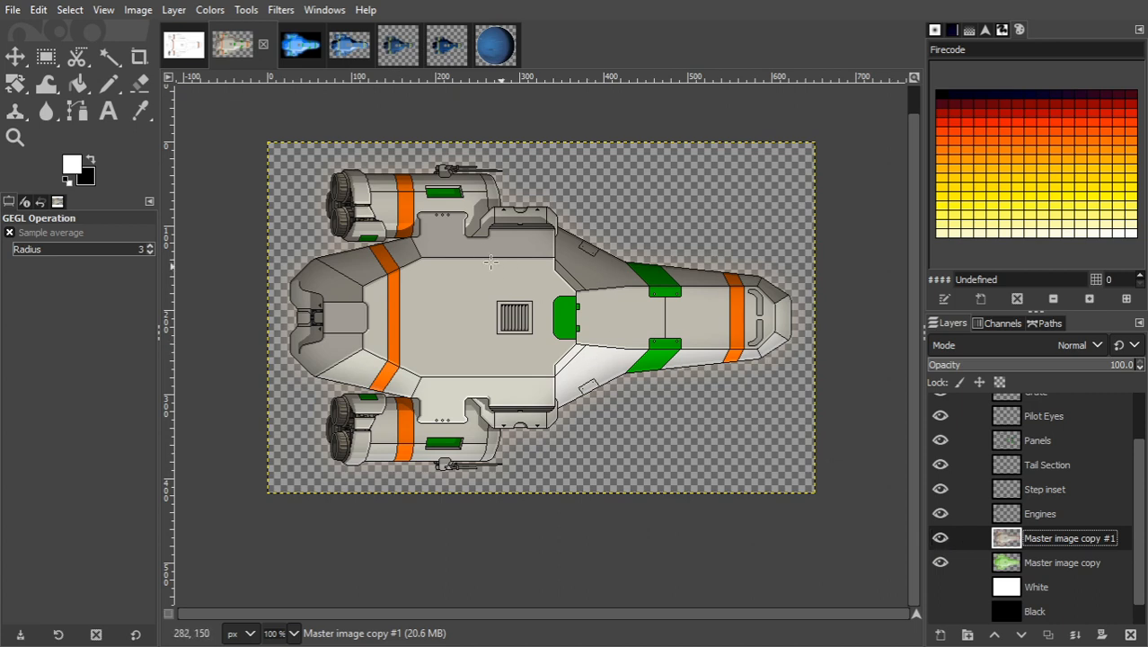
{"action": "right_click", "coordinate": [465, 296]}
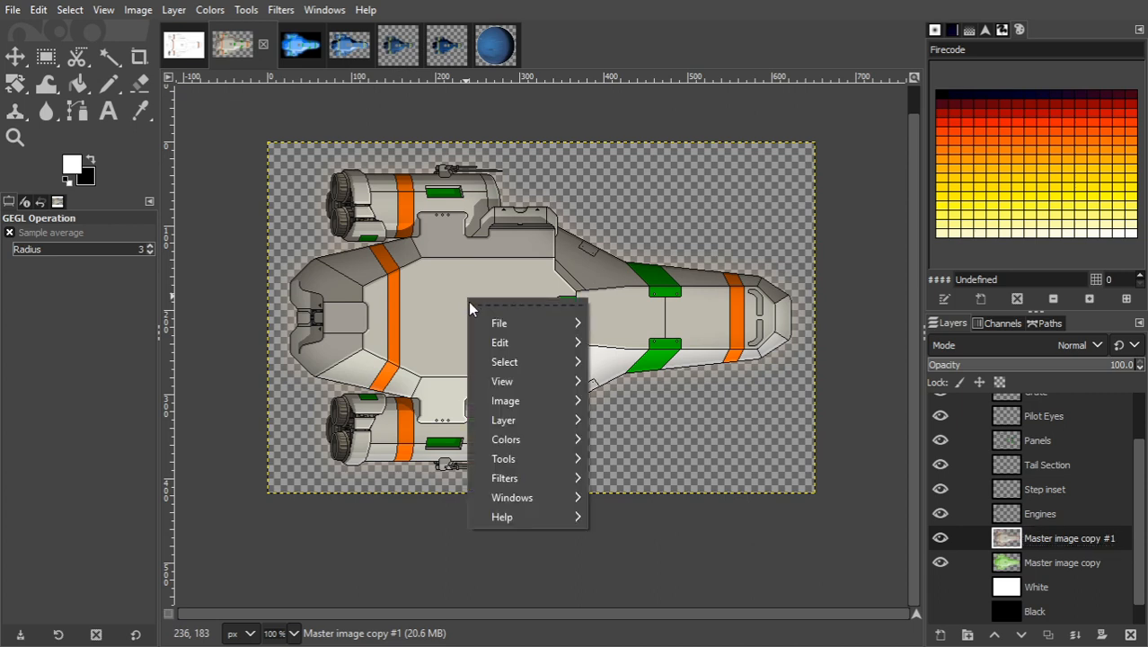
{"action": "mouse_move", "coordinate": [572, 442]}
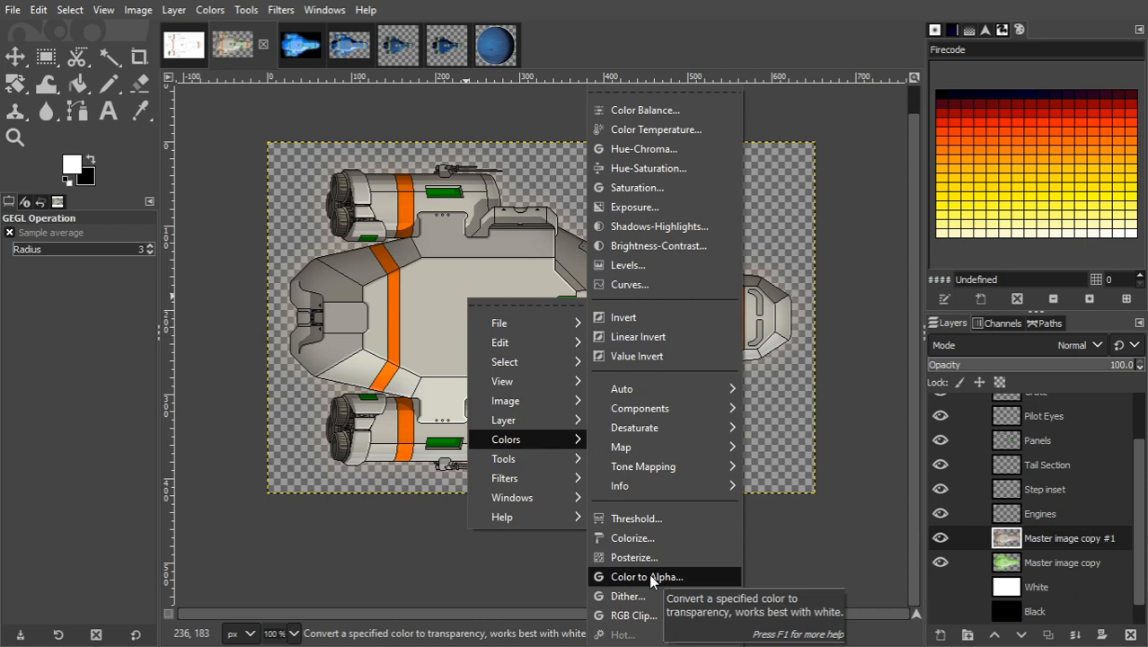
{"action": "left_click", "coordinate": [845, 410]}
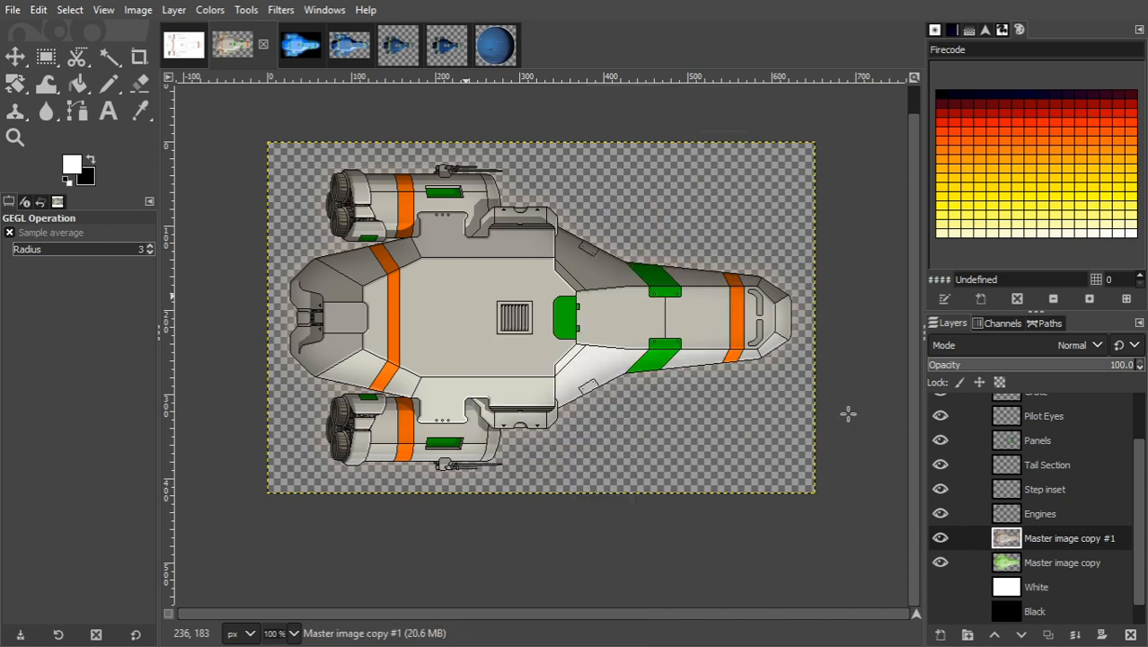
Adjust the Master image copy #1 layer's brightness to -66 and its contrast to 57.
{"action": "left_click", "coordinate": [207, 10]}
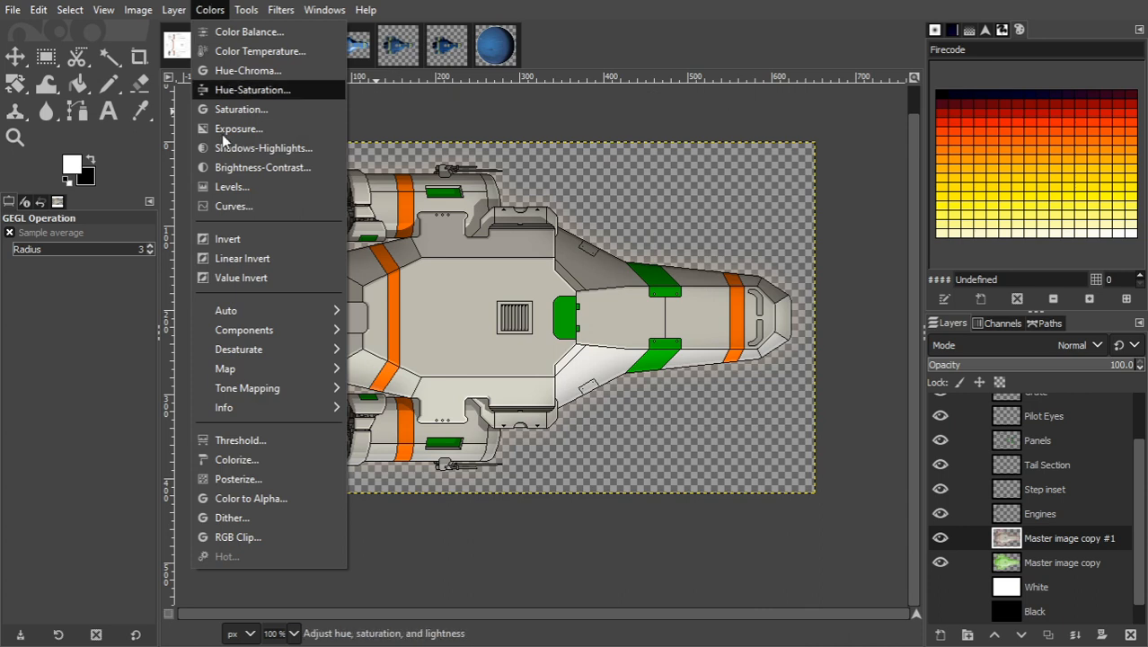
{"action": "left_click", "coordinate": [231, 171]}
{"action": "left_click_drag", "start_coordinate": [251, 210], "coordinate": [304, 212]}
{"action": "left_click_drag", "start_coordinate": [232, 190], "coordinate": [170, 188]}
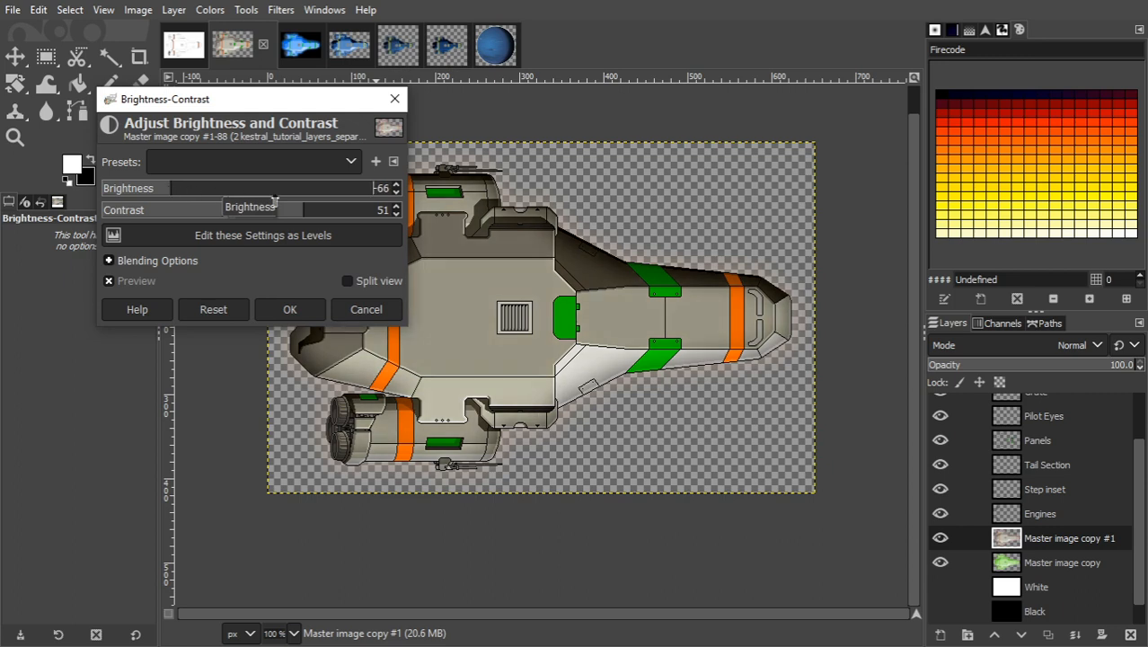
{"action": "left_click", "coordinate": [310, 211]}
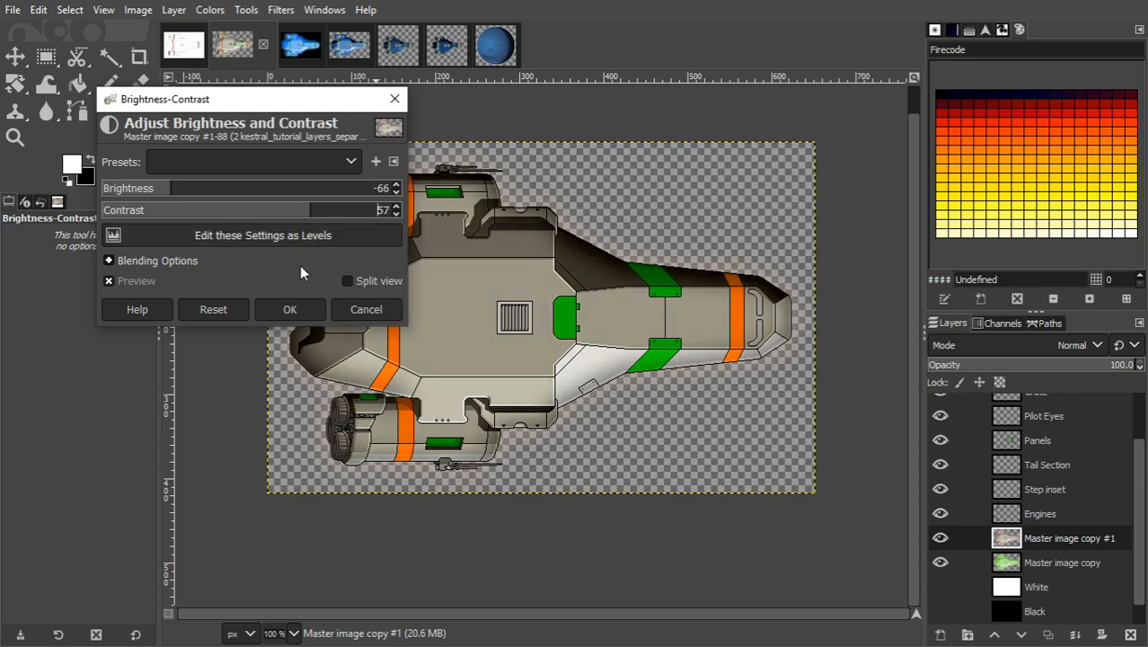
{"action": "left_click", "coordinate": [289, 308]}
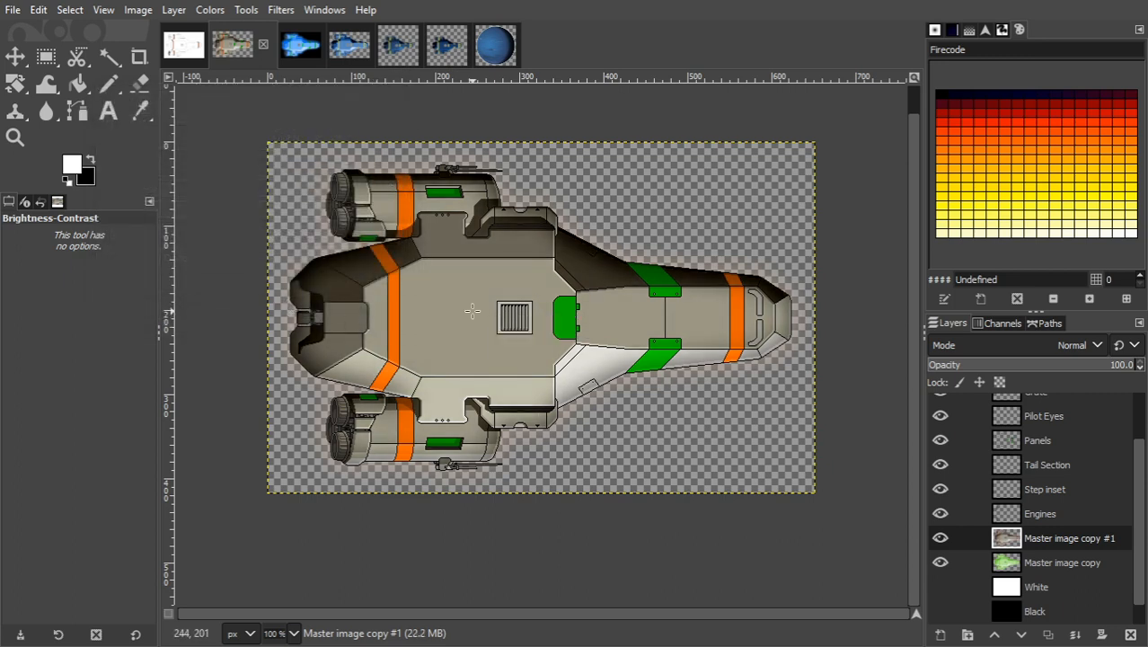
Desaturate the Master image copy #1 layer to shades of gray.
{"action": "left_click", "coordinate": [209, 10]}
{"action": "mouse_move", "coordinate": [297, 348]}
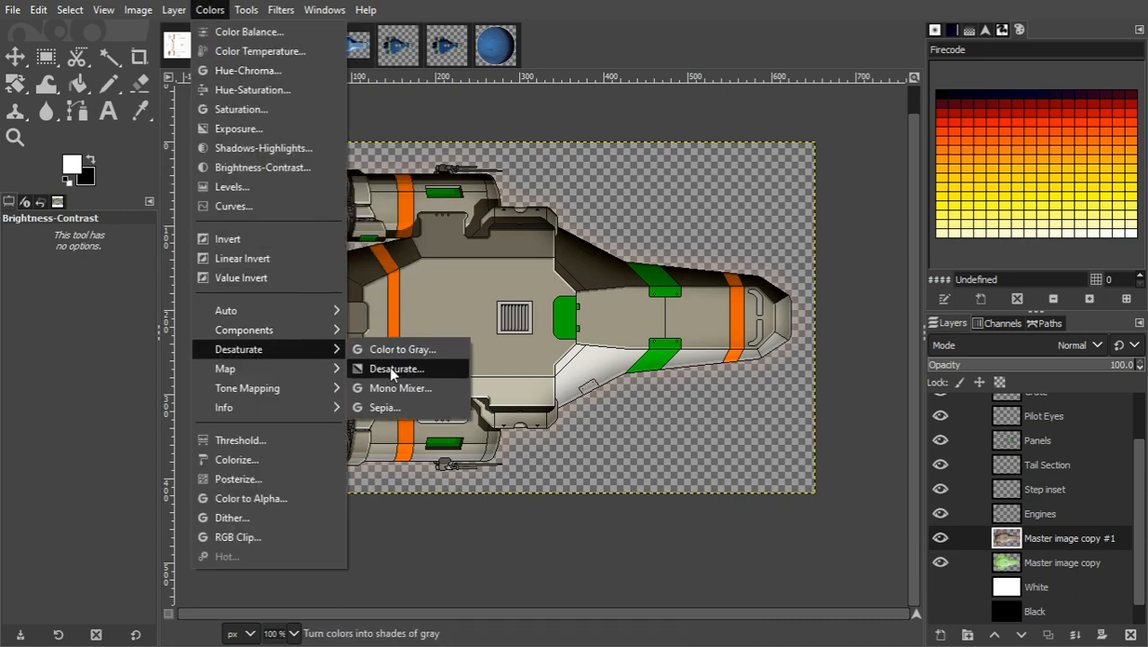
{"action": "left_click", "coordinate": [389, 366]}
{"action": "left_click", "coordinate": [234, 347]}
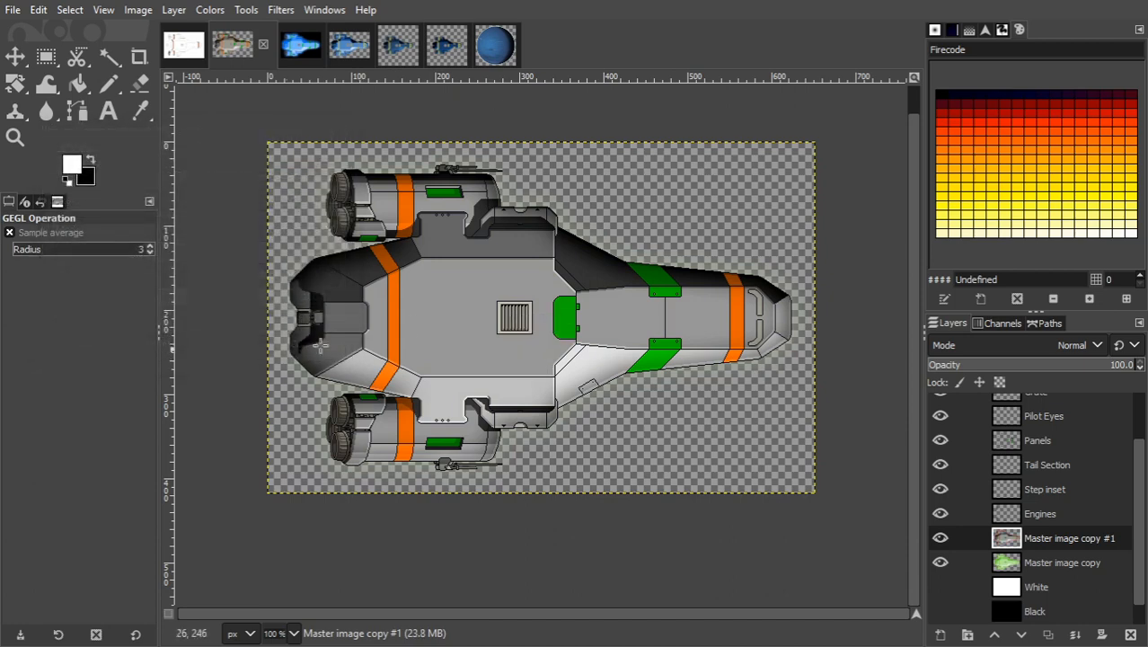
Apply Color to Alpha to the Master image copy #1 layer, and hide and reshow it to compare the hull shading.
{"action": "right_click", "coordinate": [454, 299]}
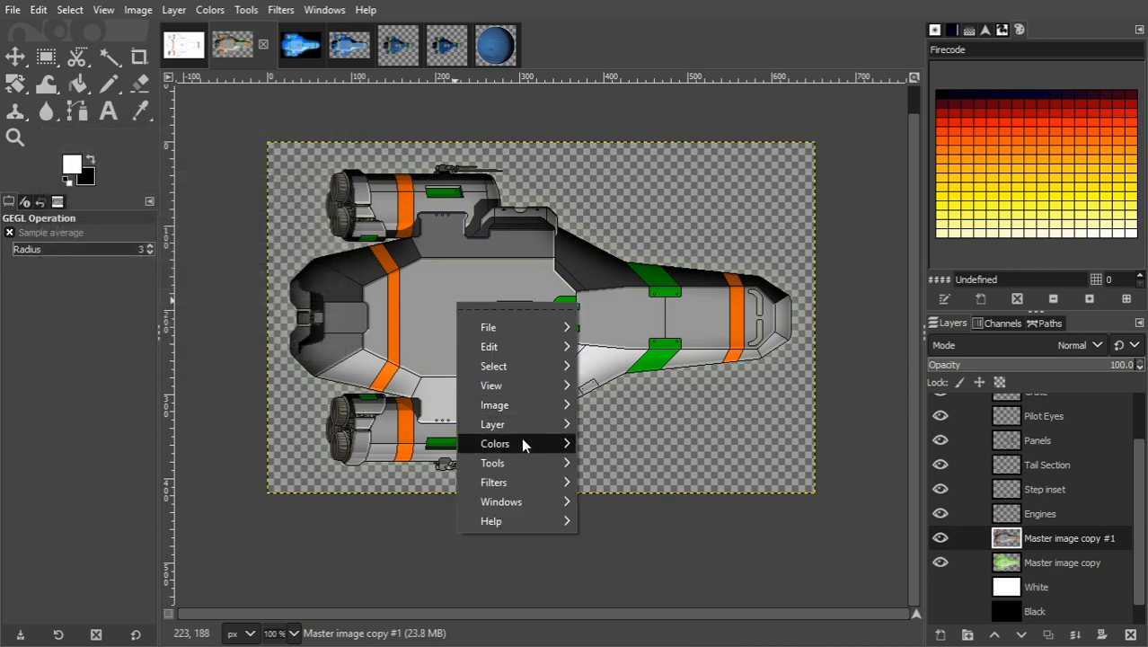
{"action": "mouse_move", "coordinate": [523, 440]}
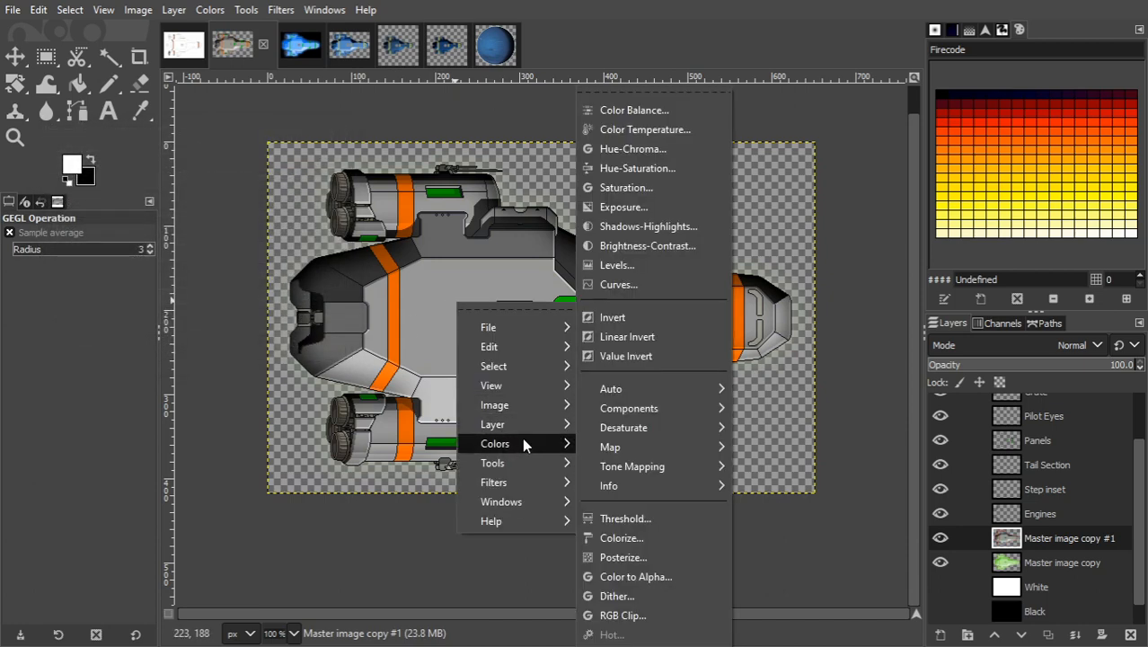
{"action": "left_click", "coordinate": [617, 575]}
{"action": "left_click", "coordinate": [261, 409]}
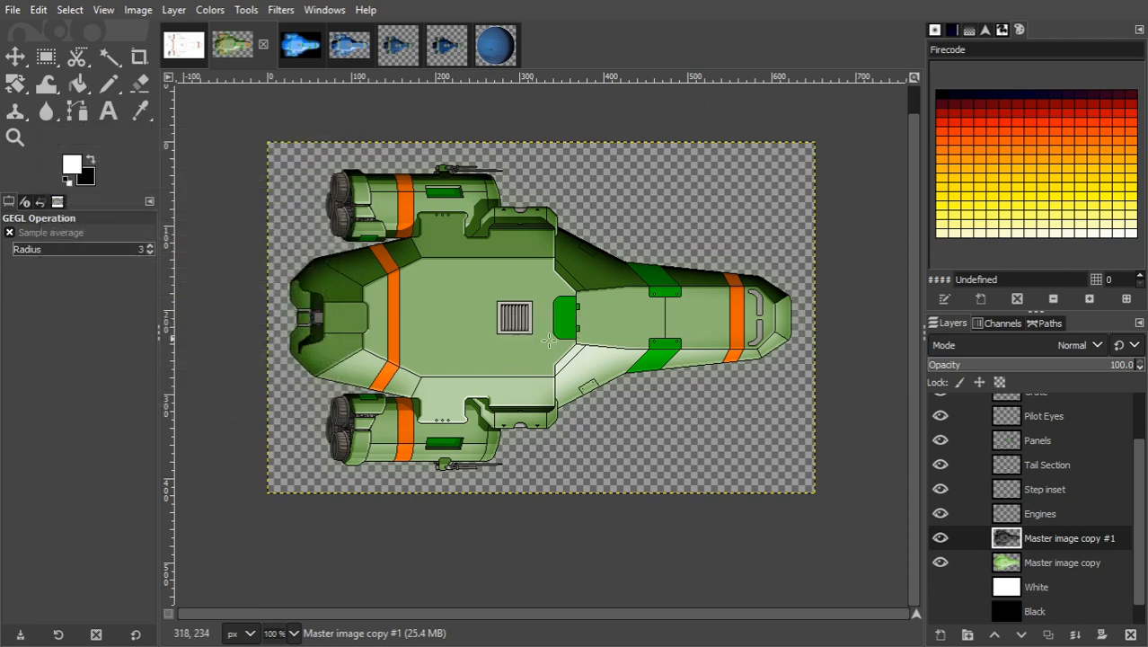
{"action": "left_click", "coordinate": [939, 538]}
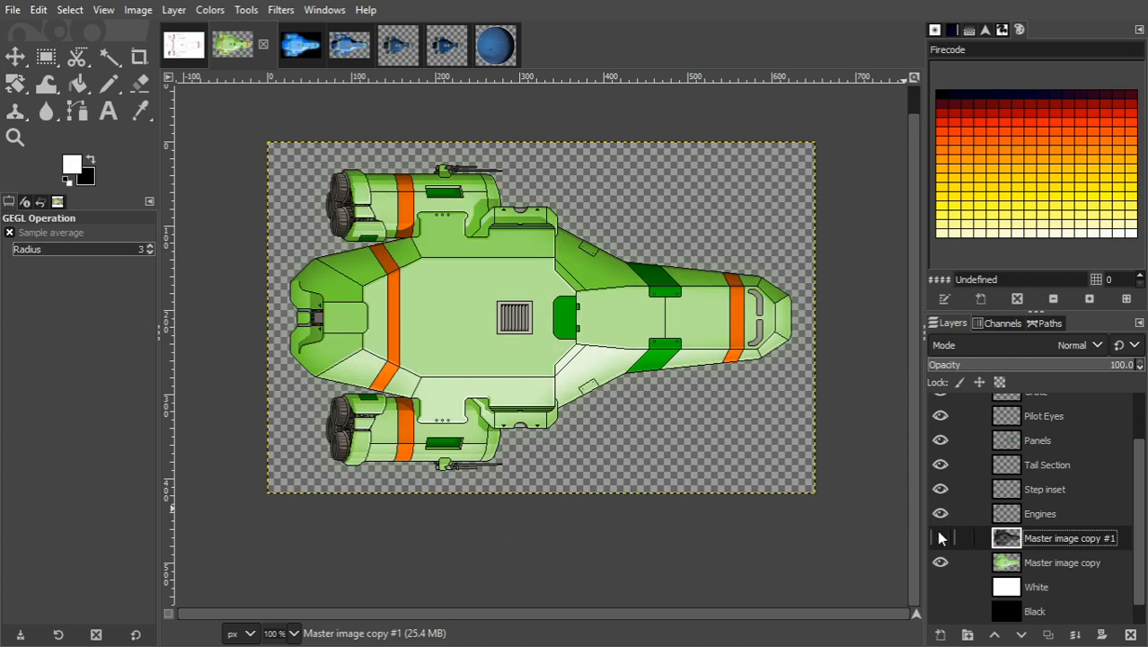
{"action": "left_click", "coordinate": [939, 537]}
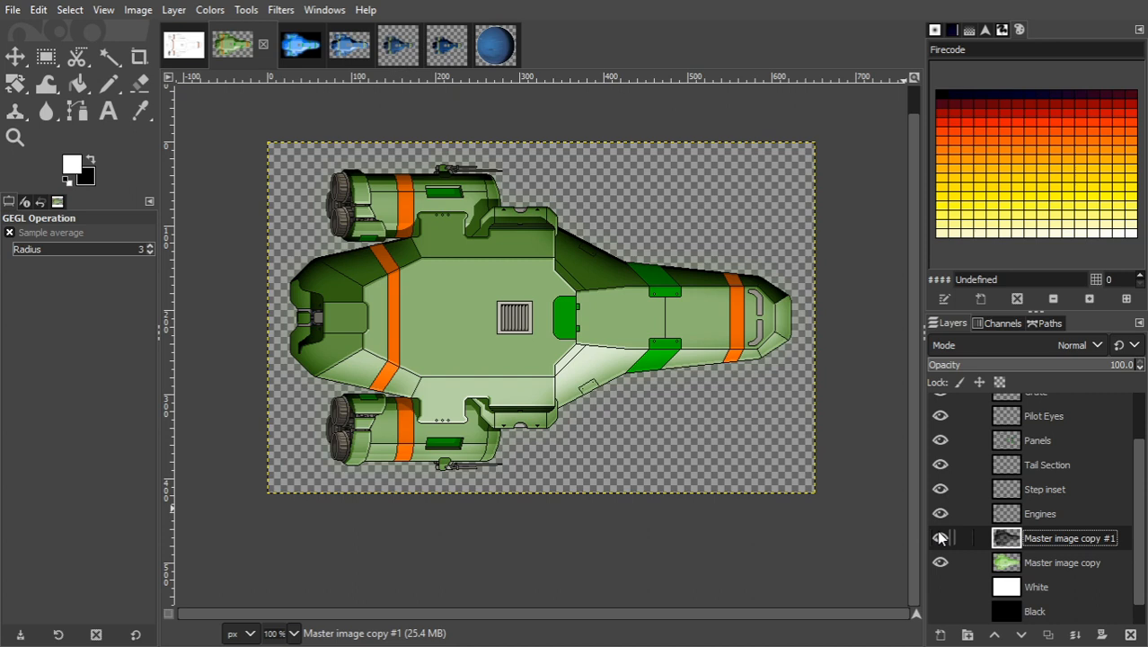
Add a transparent layer named Colour above Master image copy, and hide both Master image copy and Master image copy #1.
{"action": "left_click", "coordinate": [1012, 575]}
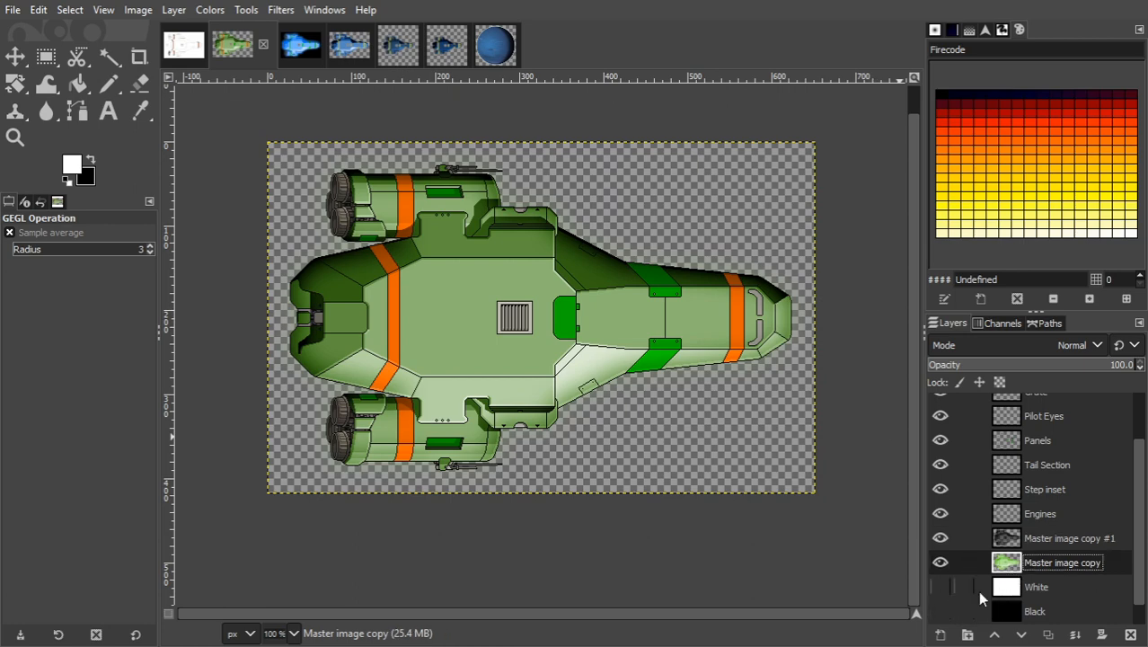
{"action": "left_click", "coordinate": [941, 635]}
{"action": "type", "text": "Colour"}
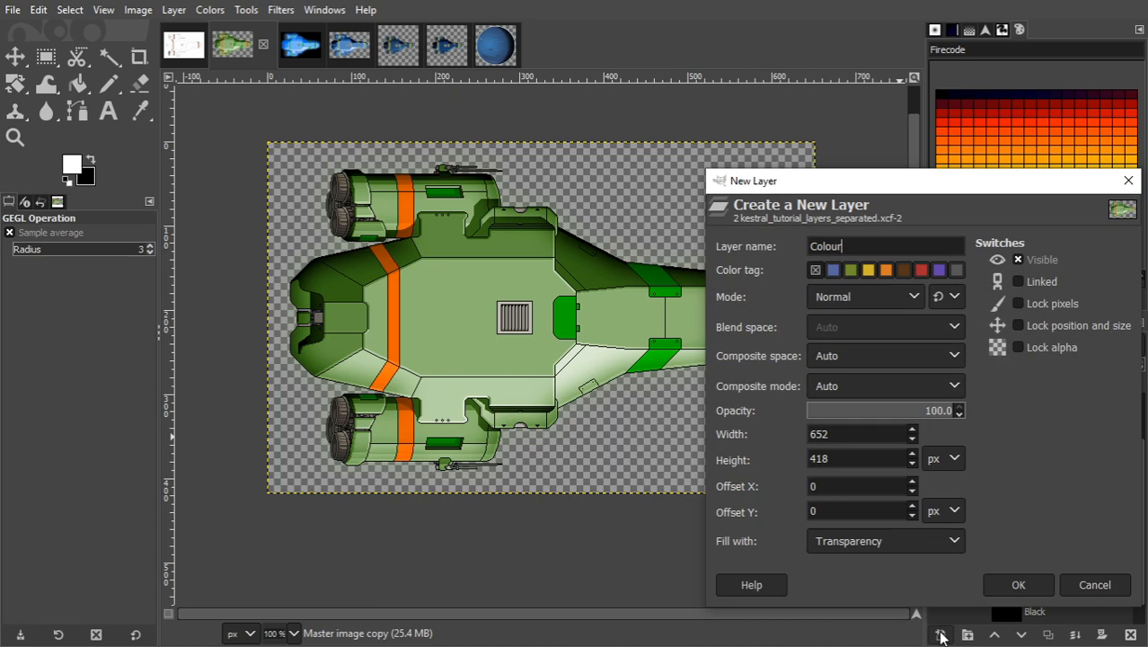
{"action": "key", "text": "Return"}
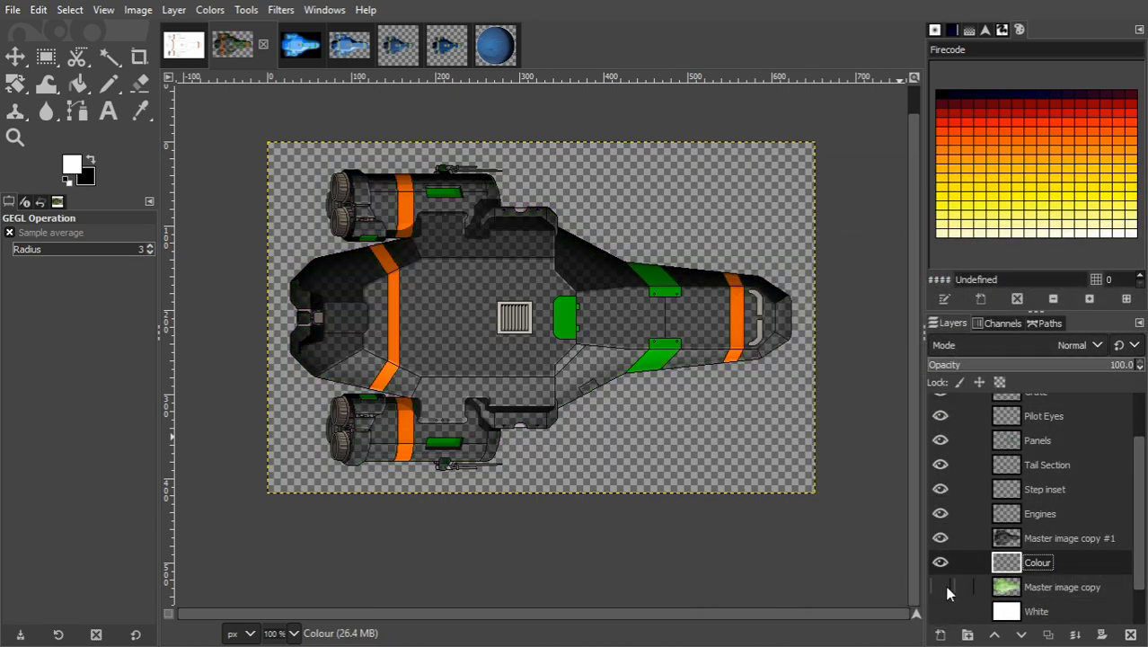
{"action": "left_click", "coordinate": [940, 537]}
{"action": "left_click", "coordinate": [1012, 586]}
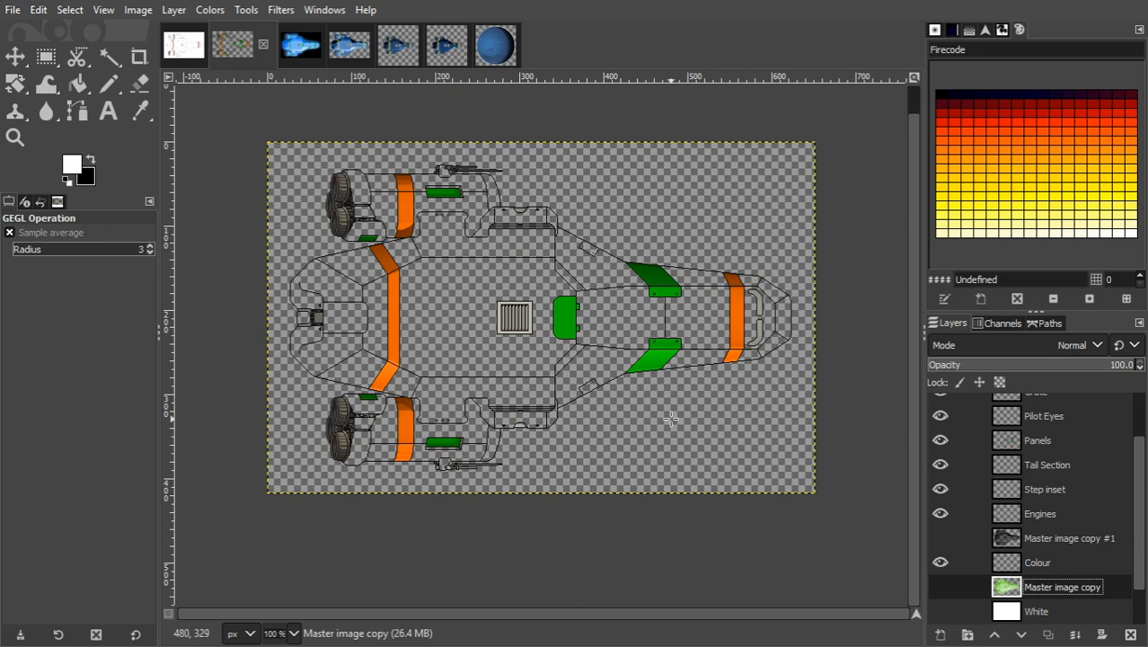
Load the Greens palette and pick a bright green from it as the foreground colour.
{"action": "left_click", "coordinate": [1005, 30]}
{"action": "left_click", "coordinate": [970, 31]}
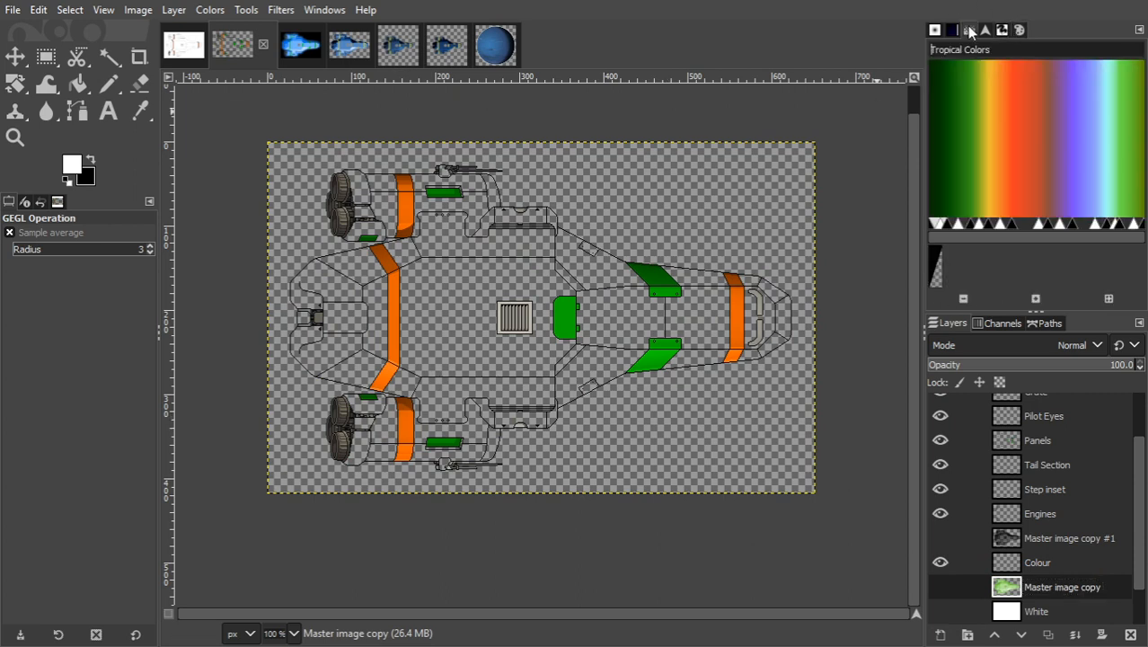
{"action": "left_click", "coordinate": [940, 32]}
{"action": "left_click", "coordinate": [954, 33]}
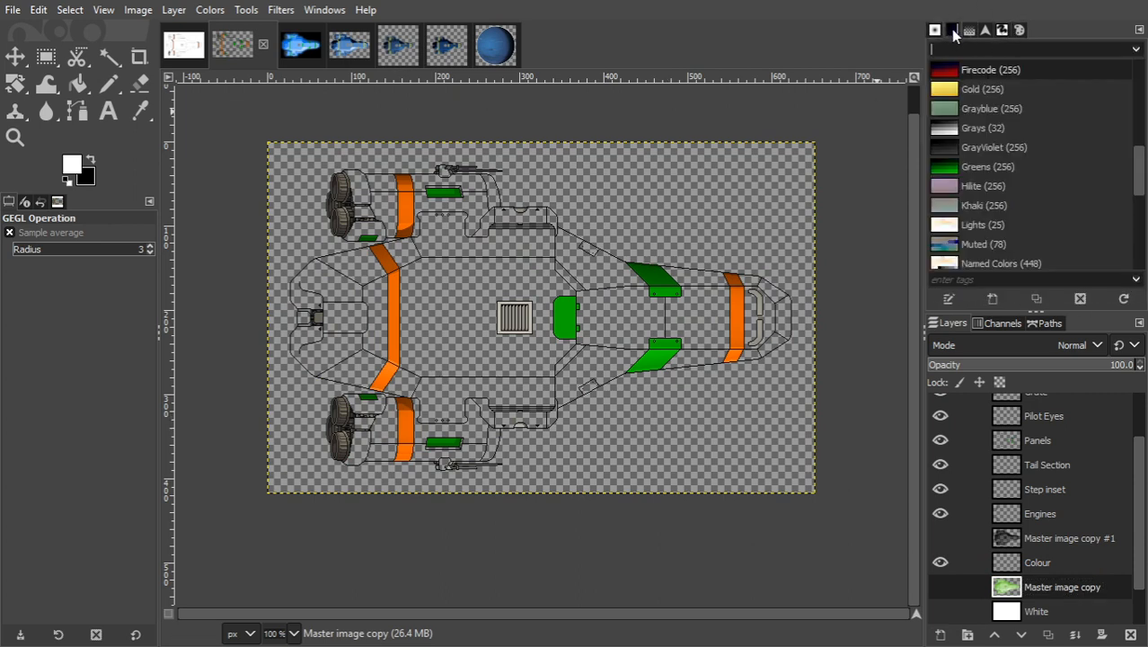
{"action": "left_click", "coordinate": [988, 164]}
{"action": "left_click", "coordinate": [1020, 30]}
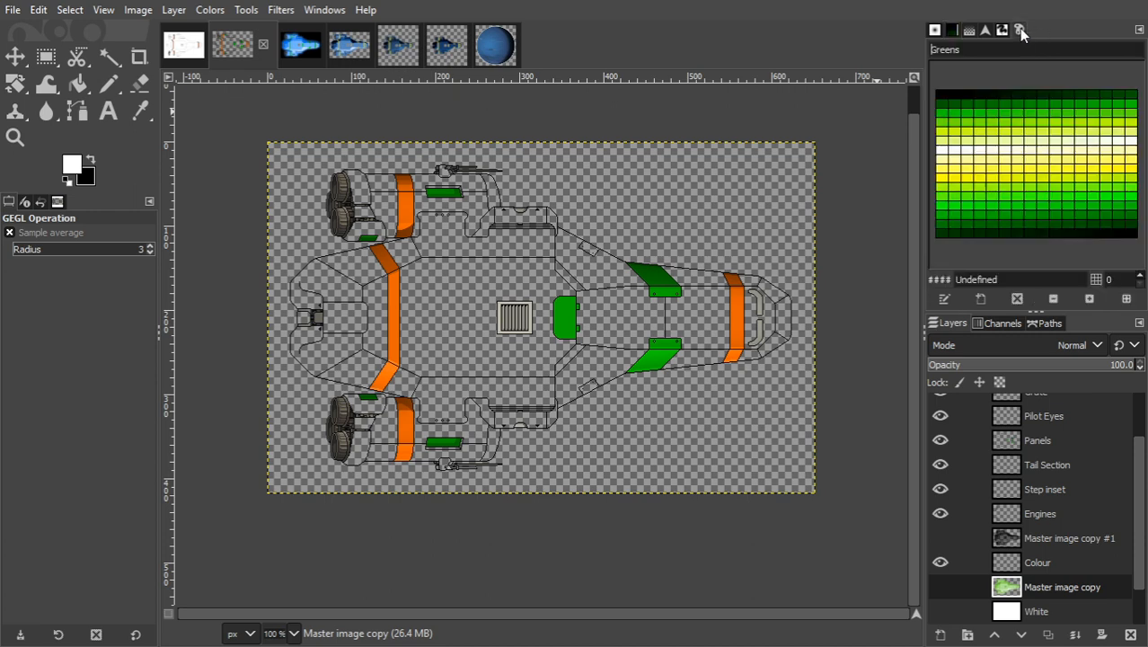
{"action": "left_click", "coordinate": [1018, 205]}
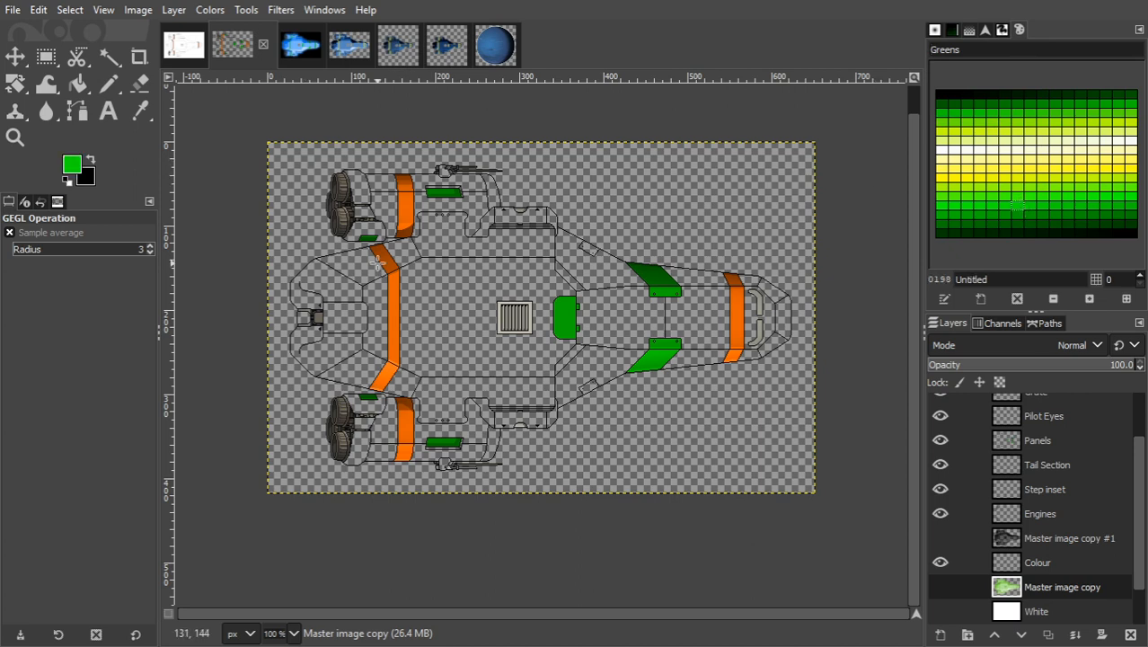
Bucket-fill the whole Colour layer with the foreground green and show the Master image copy #1 layer over it.
{"action": "key", "text": "shift+b"}
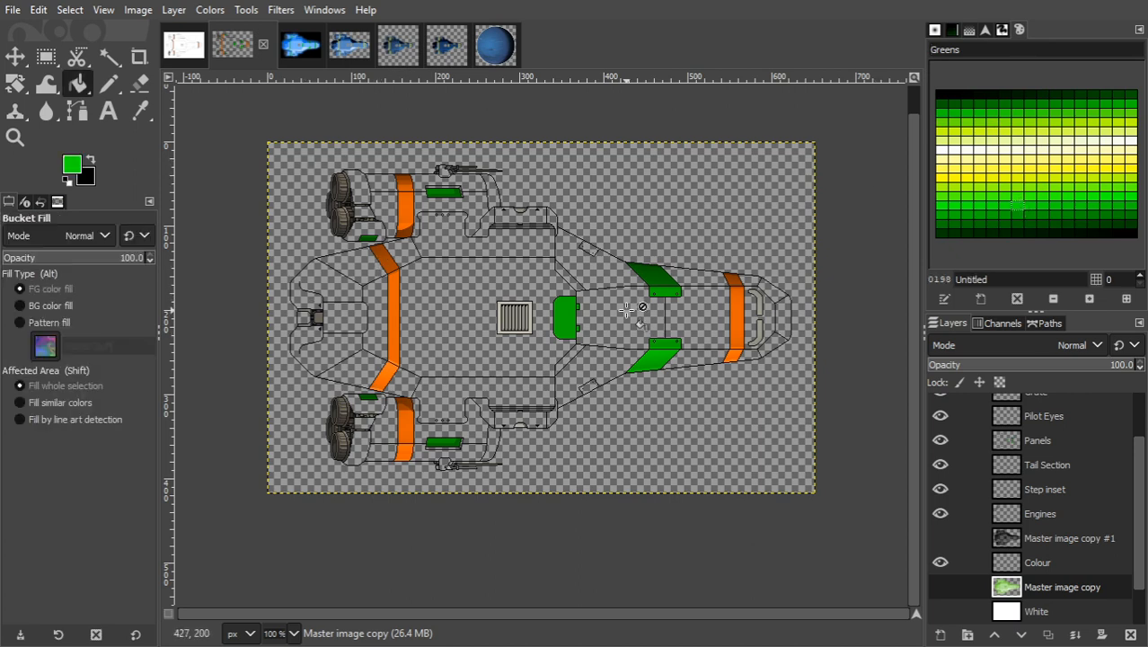
{"action": "left_click", "coordinate": [1005, 564]}
{"action": "left_click", "coordinate": [707, 433]}
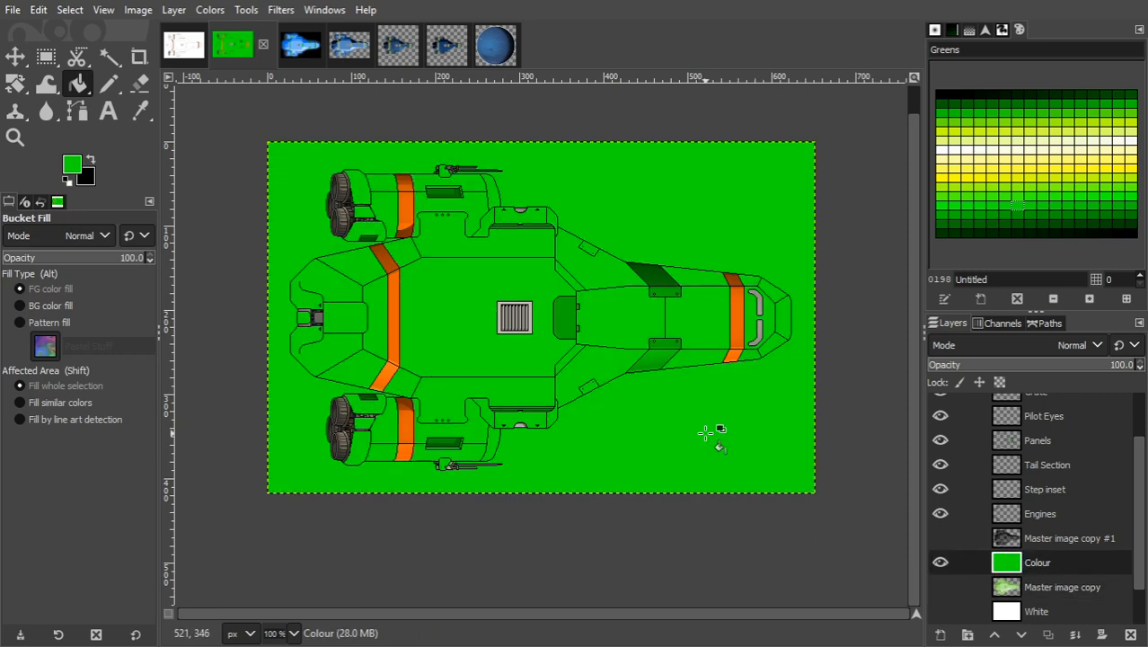
{"action": "left_click", "coordinate": [940, 539]}
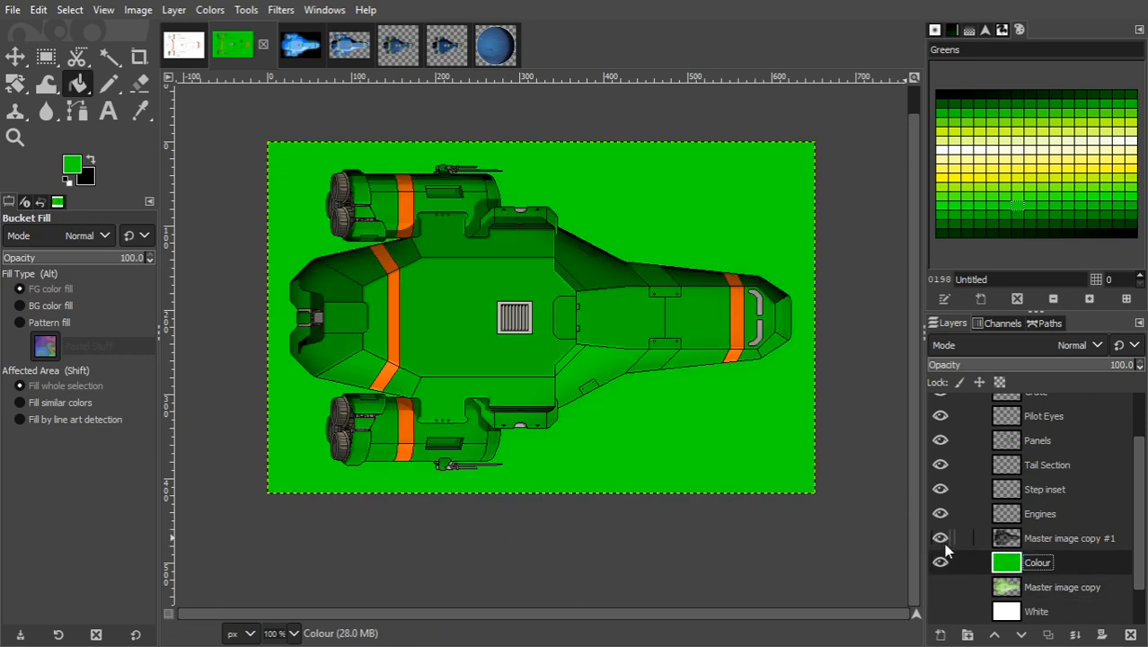
Select the ship's silhouette from the Master image copy layer with Alpha to Selection.
{"action": "left_click", "coordinate": [1005, 587]}
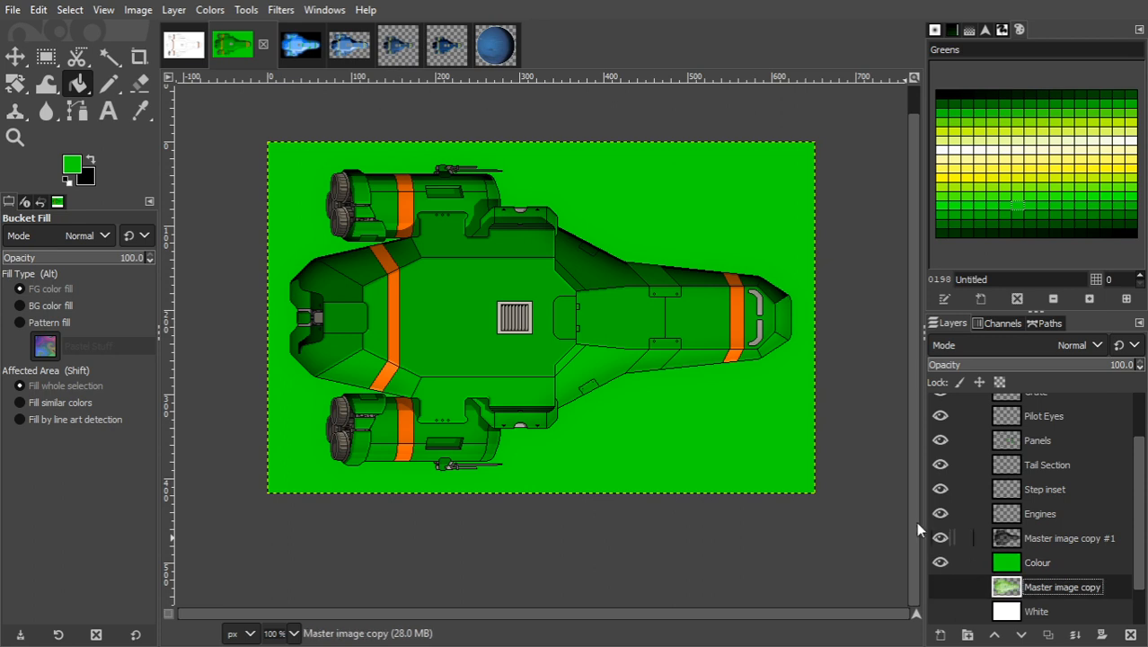
{"action": "right_click", "coordinate": [1019, 587]}
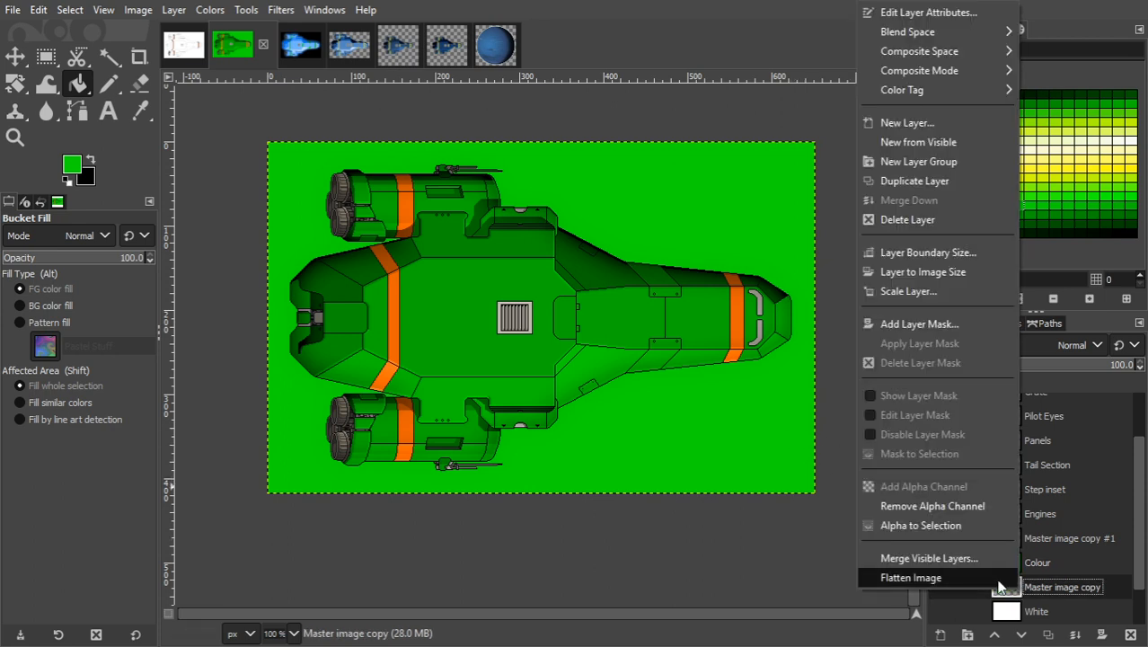
{"action": "left_click", "coordinate": [964, 521]}
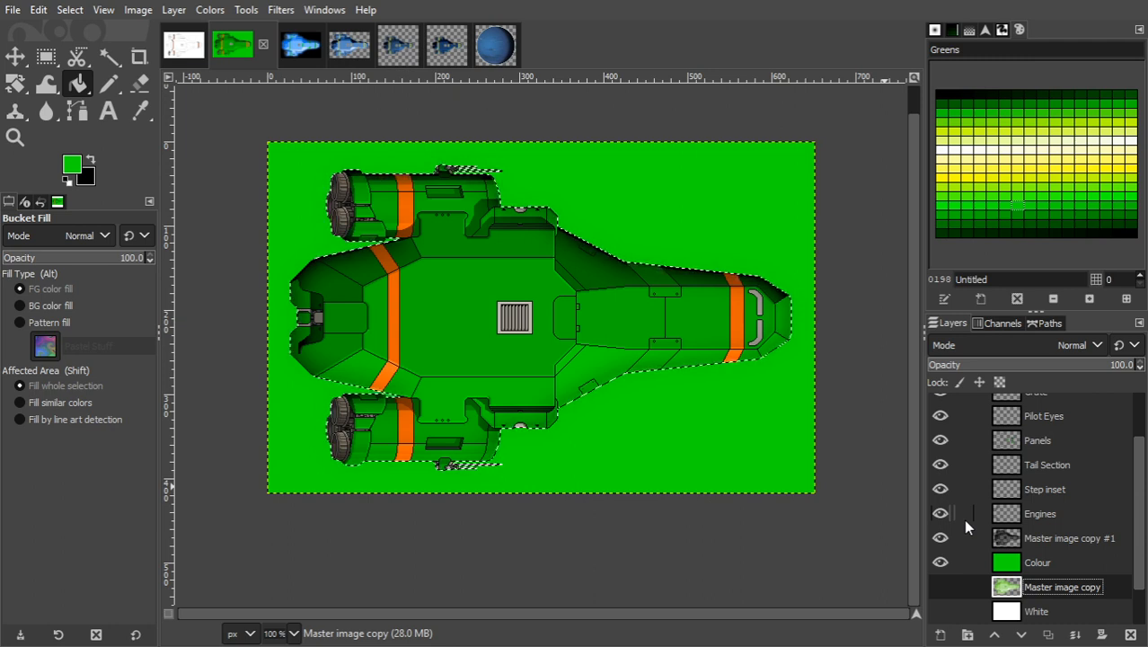
Invert the silhouette selection and cut the green outside the ship from the Colour layer.
{"action": "left_click", "coordinate": [996, 564]}
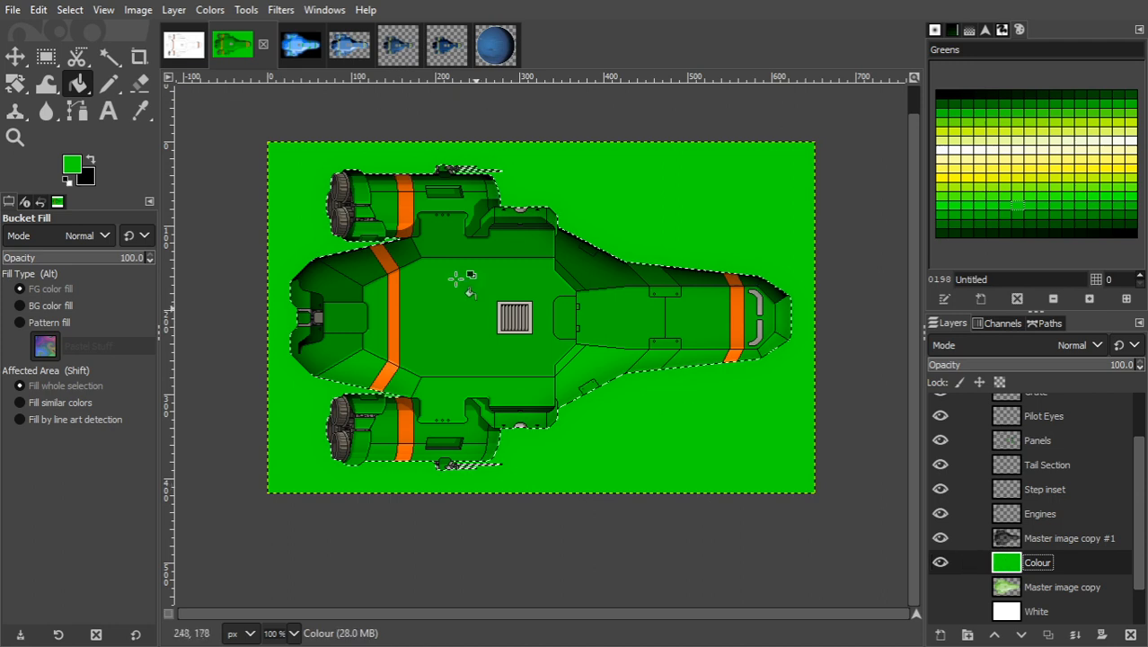
{"action": "left_click", "coordinate": [69, 10]}
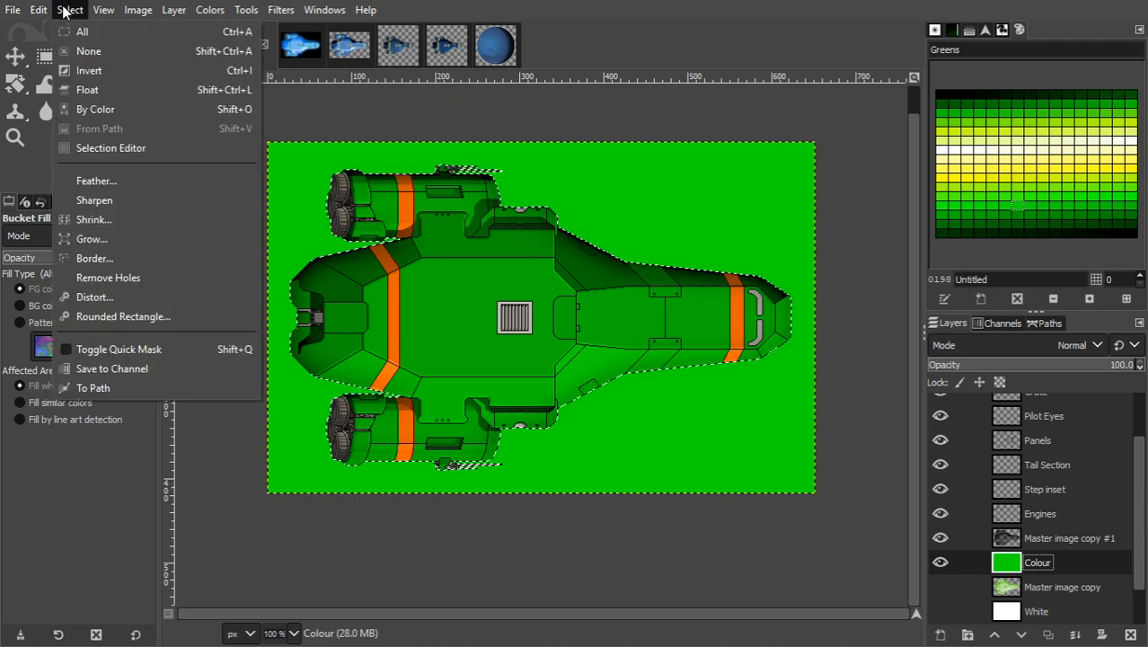
{"action": "left_click", "coordinate": [82, 70]}
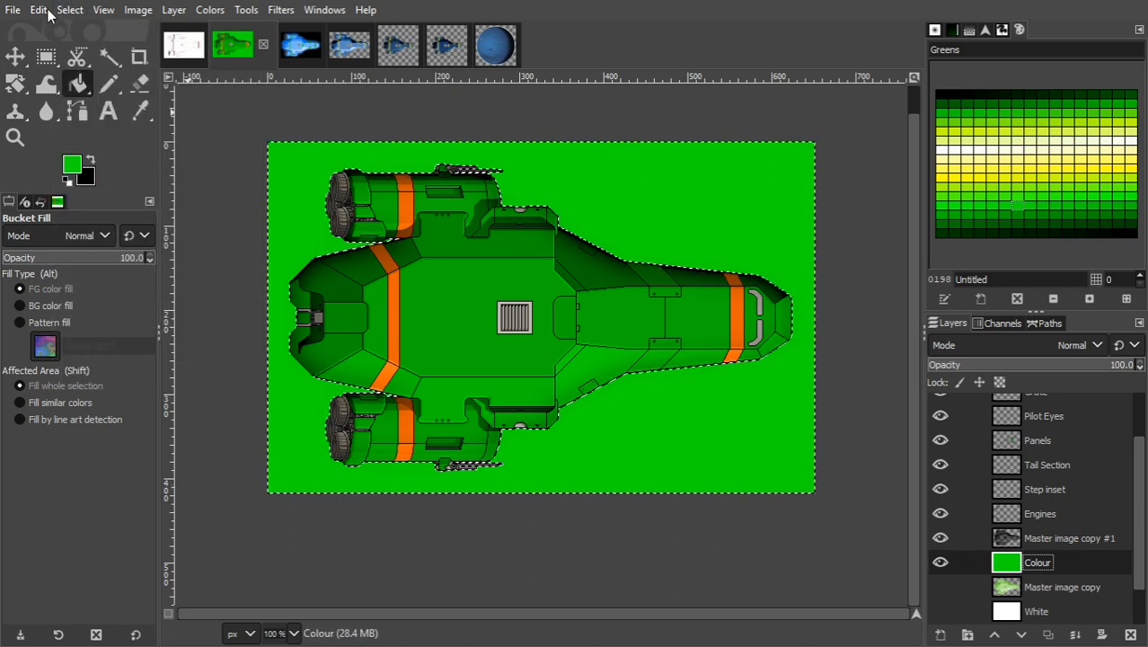
{"action": "left_click", "coordinate": [43, 10]}
{"action": "left_click", "coordinate": [56, 107]}
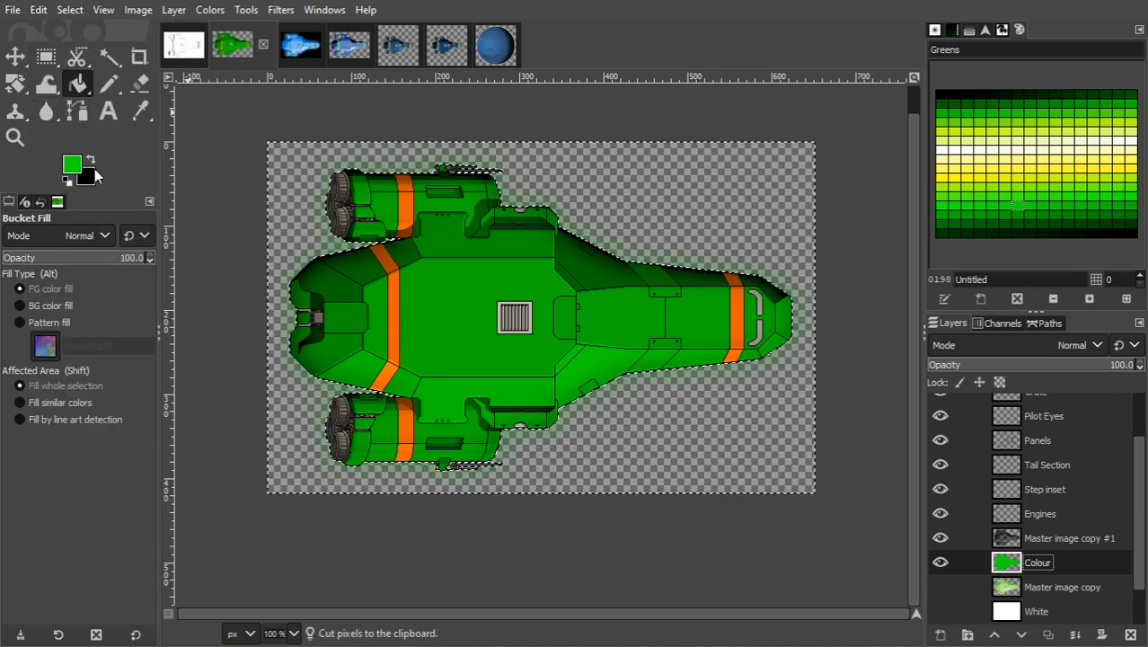
Clear the selection, and hide and reshow the Master image copy #1 layer to compare the hull shading.
{"action": "key", "text": "ctrl+shift+a"}
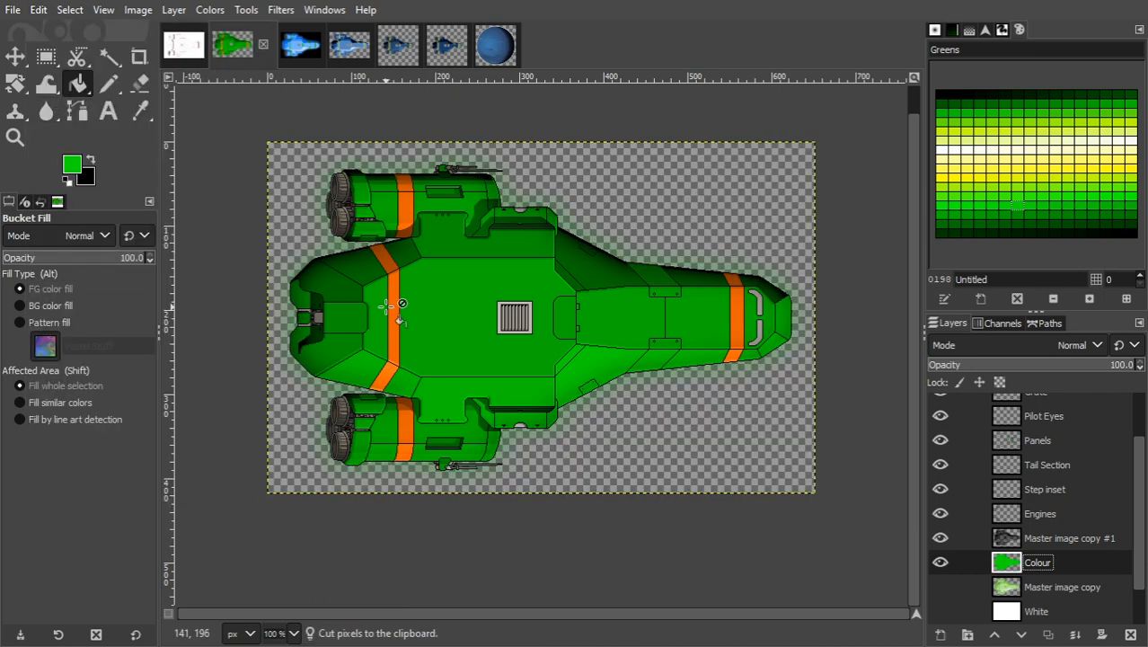
{"action": "left_click", "coordinate": [937, 539]}
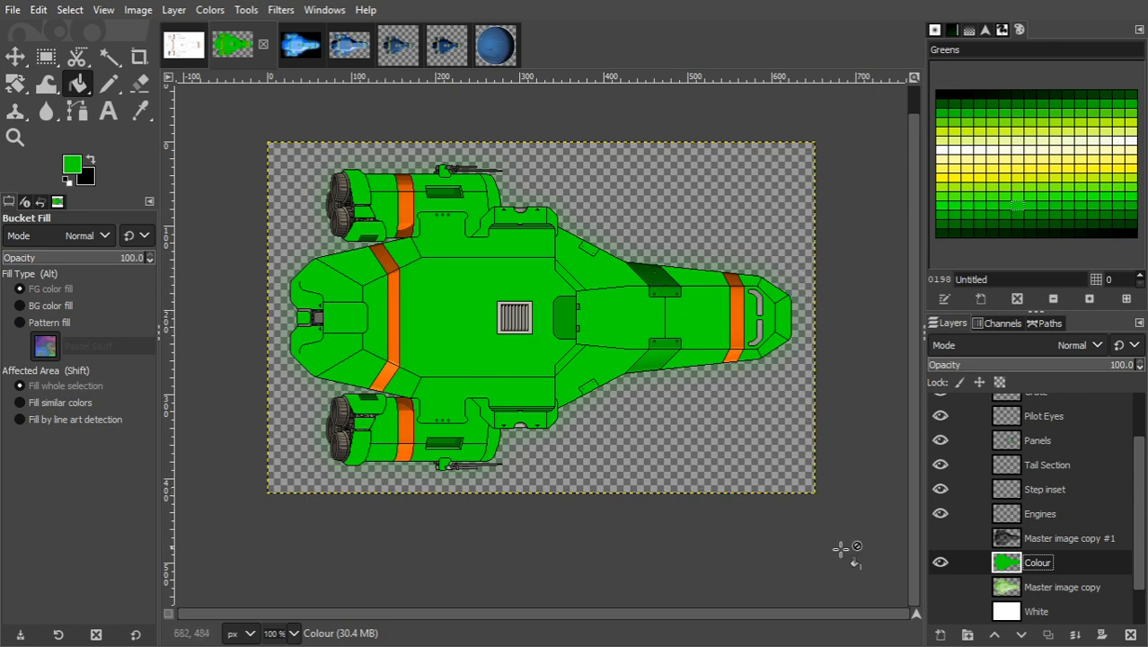
{"action": "left_click", "coordinate": [939, 537]}
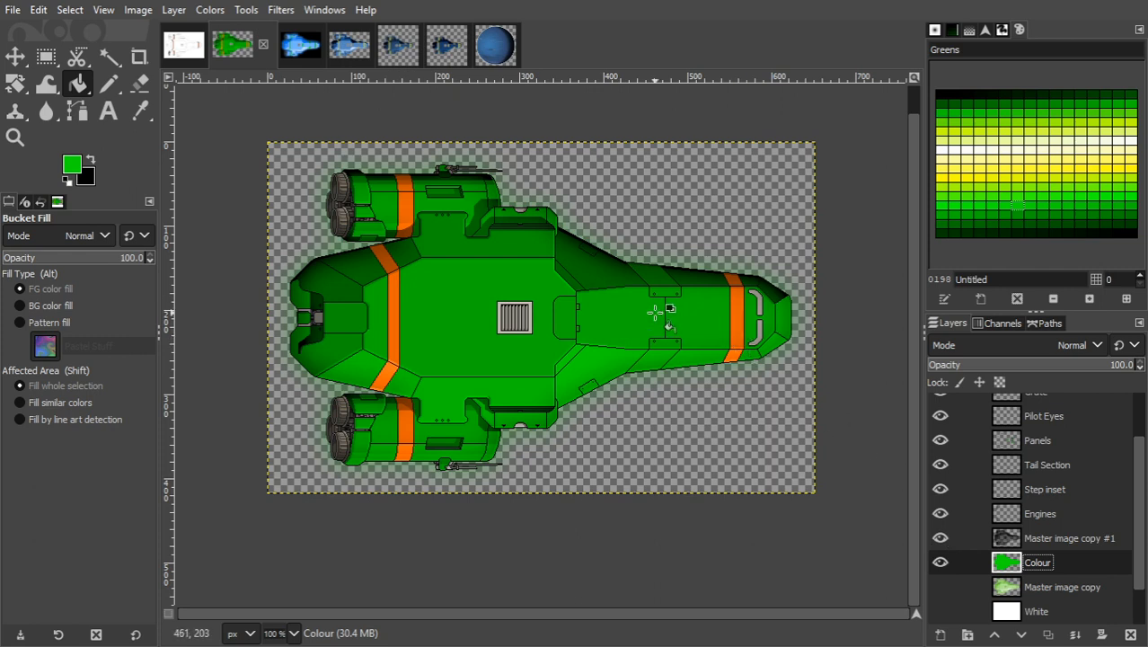
Fill the Colour layer with a linear Tropical Colors gradient running lengthwise from behind the engines to just past the ship's nose.
{"action": "key", "text": "g"}
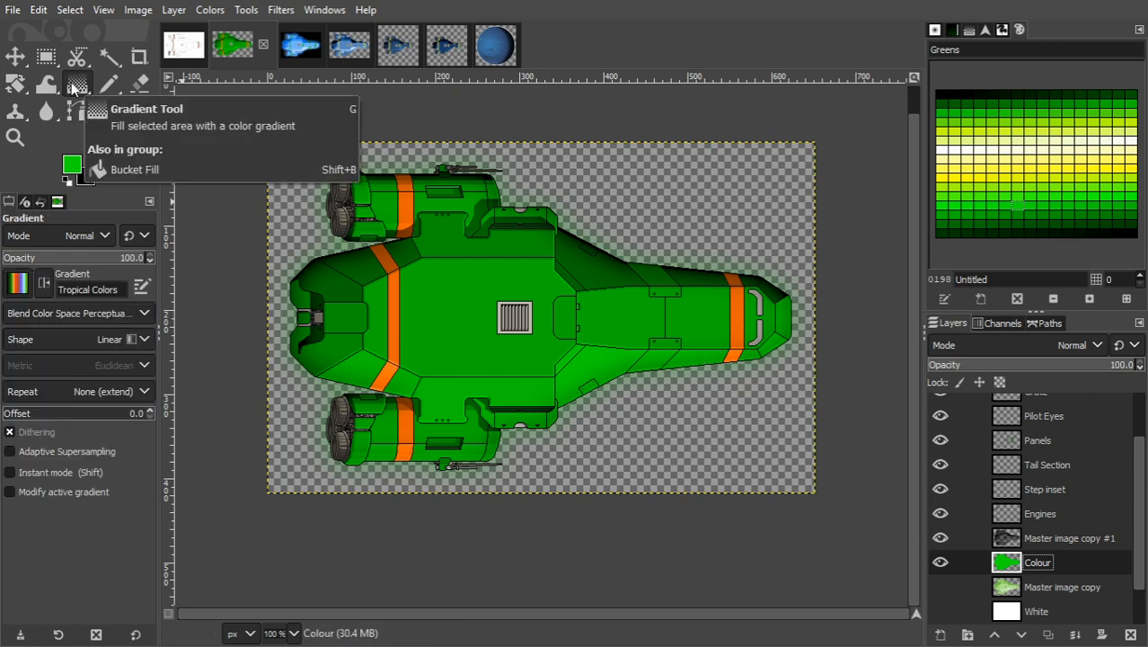
{"action": "left_click", "coordinate": [23, 286]}
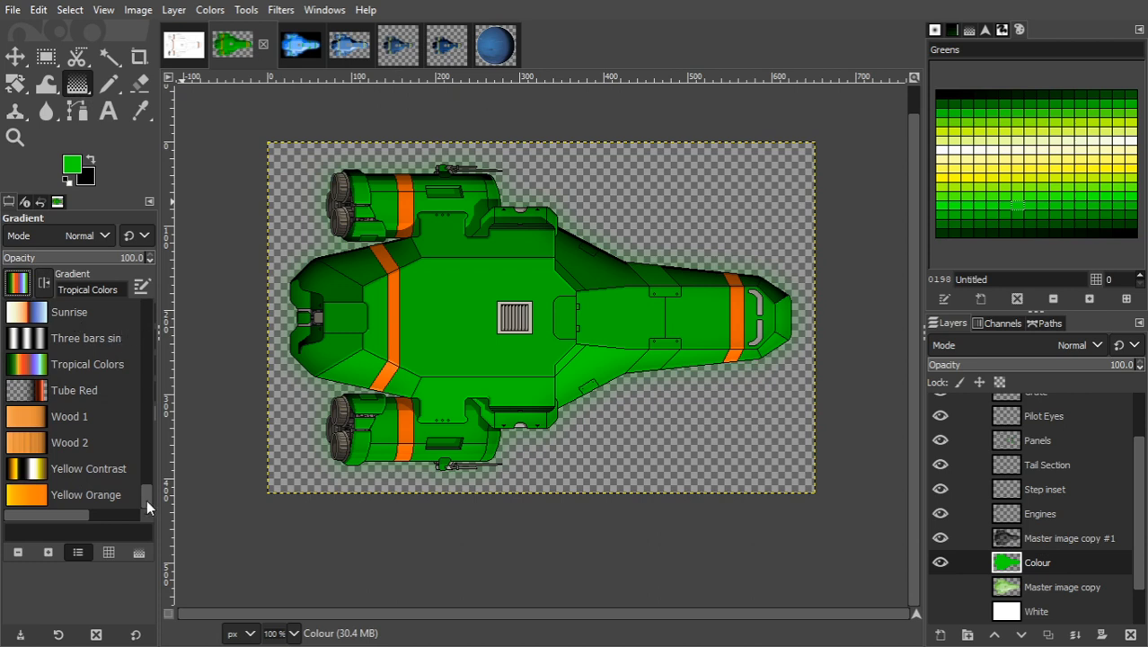
{"action": "mouse_move", "coordinate": [147, 499]}
{"action": "left_mouse_down"}
{"action": "mouse_move", "coordinate": [152, 310]}
{"action": "mouse_move", "coordinate": [142, 500]}
{"action": "left_mouse_up"}
{"action": "left_click", "coordinate": [428, 320]}
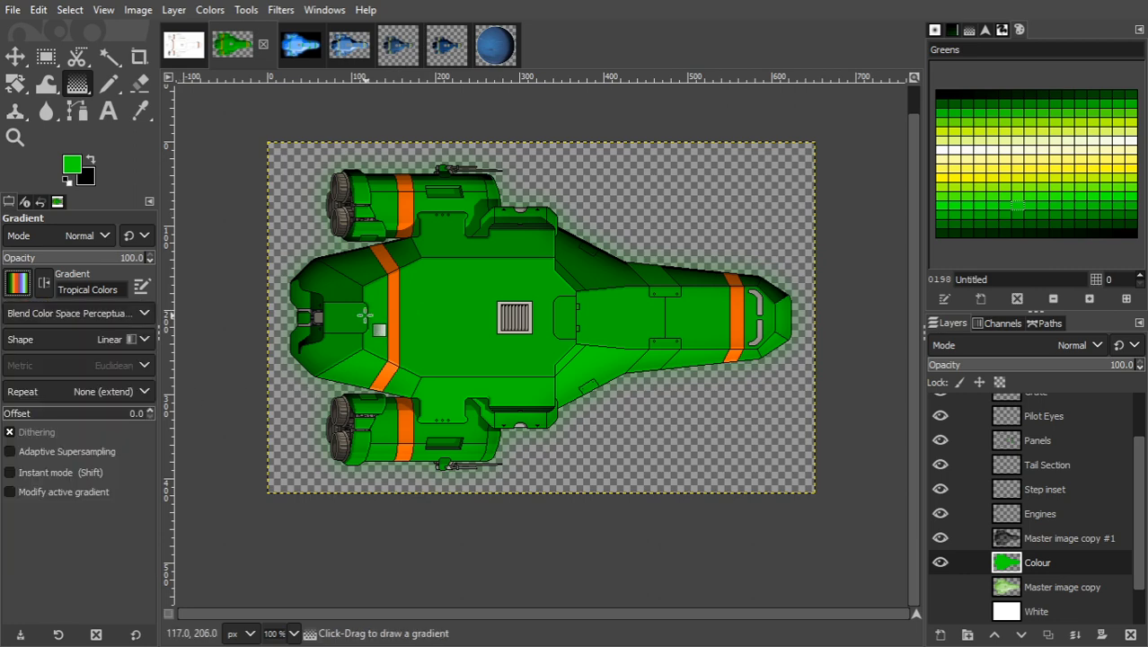
{"action": "left_click_drag", "start_coordinate": [267, 296], "coordinate": [792, 325]}
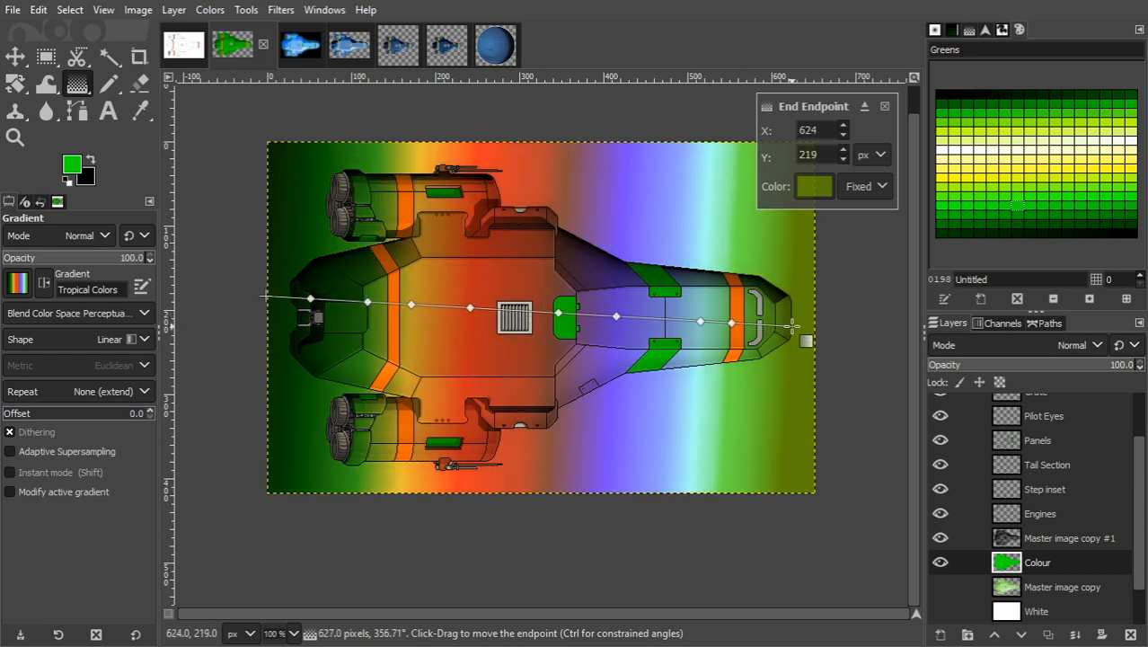
{"action": "left_click_drag", "start_coordinate": [792, 325], "coordinate": [835, 315]}
{"action": "key", "text": "Return"}
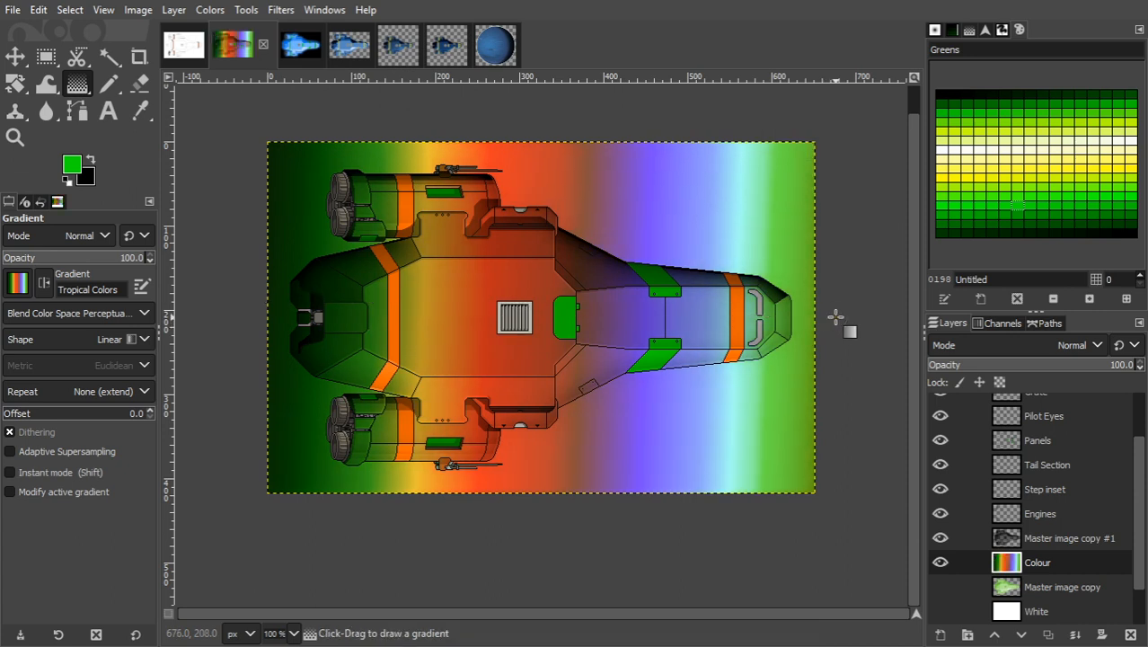
Cut the gradient outside the ship from the Colour layer, using the inverted alpha selection of Master image copy, and deselect.
{"action": "right_click", "coordinate": [1019, 591]}
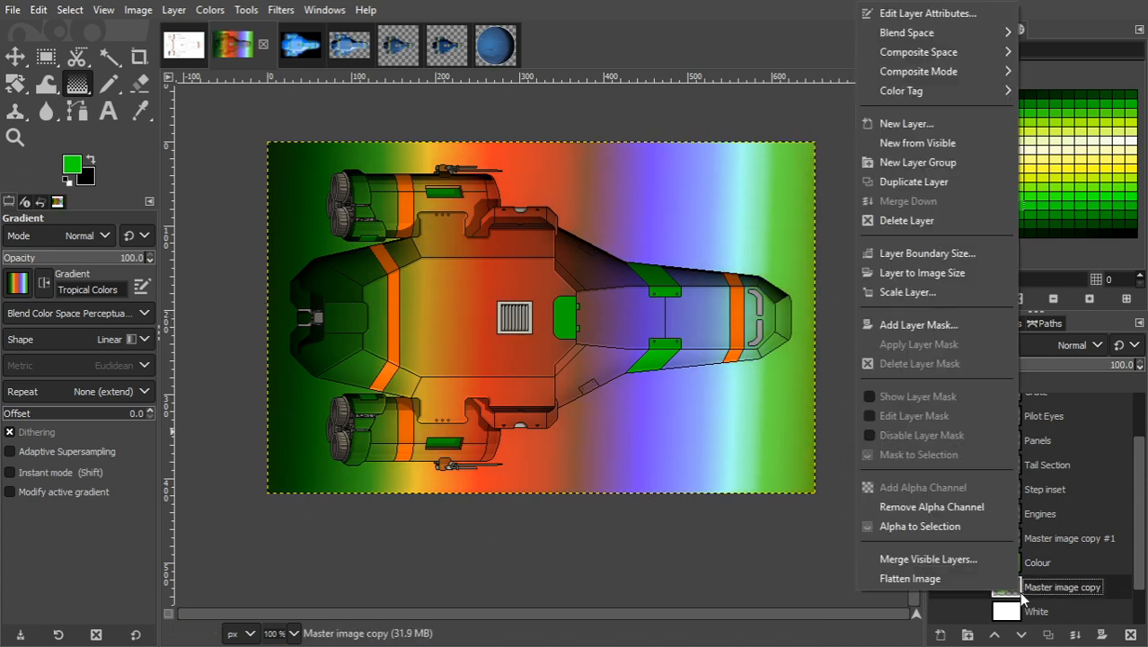
{"action": "left_click", "coordinate": [950, 527]}
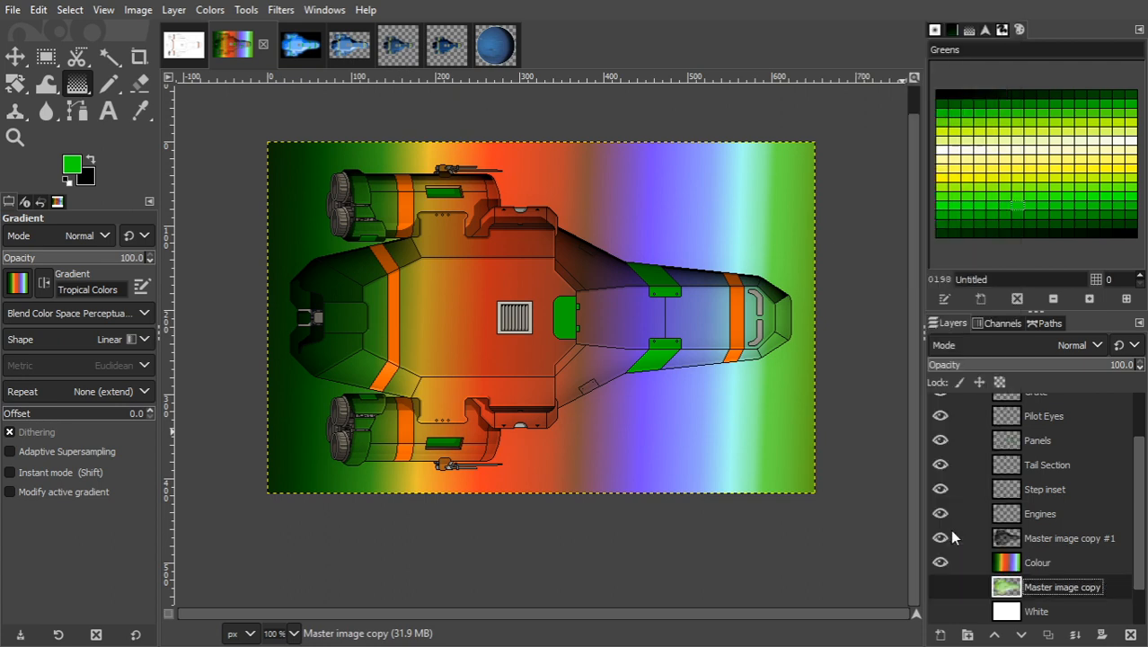
{"action": "left_click", "coordinate": [1015, 568]}
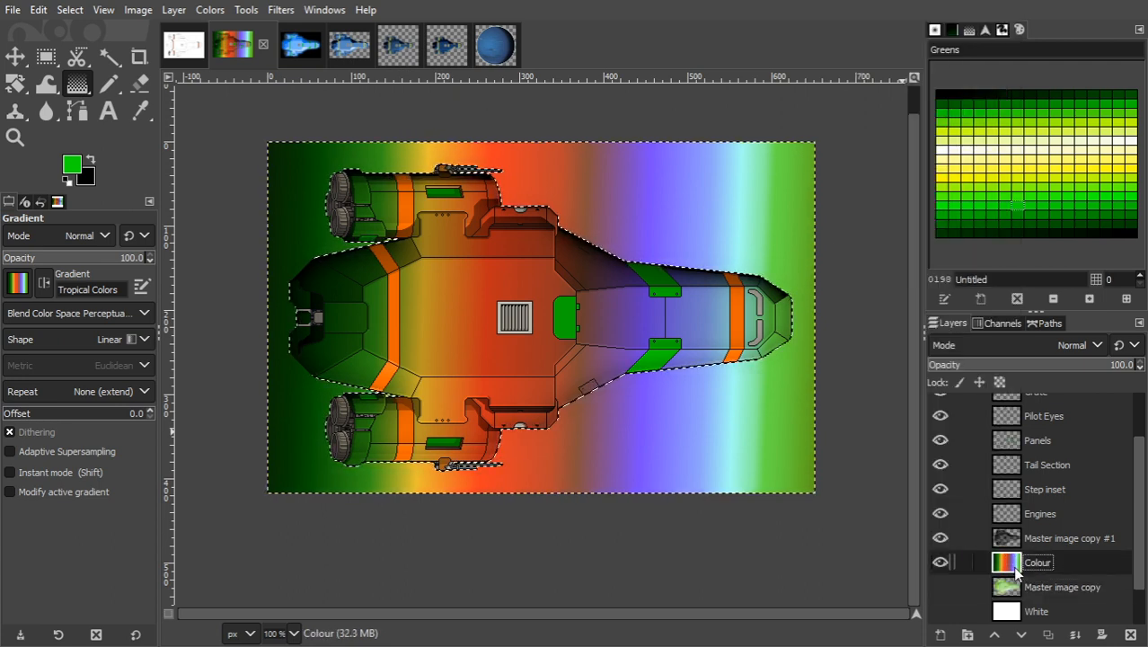
{"action": "key", "text": "ctrl+x"}
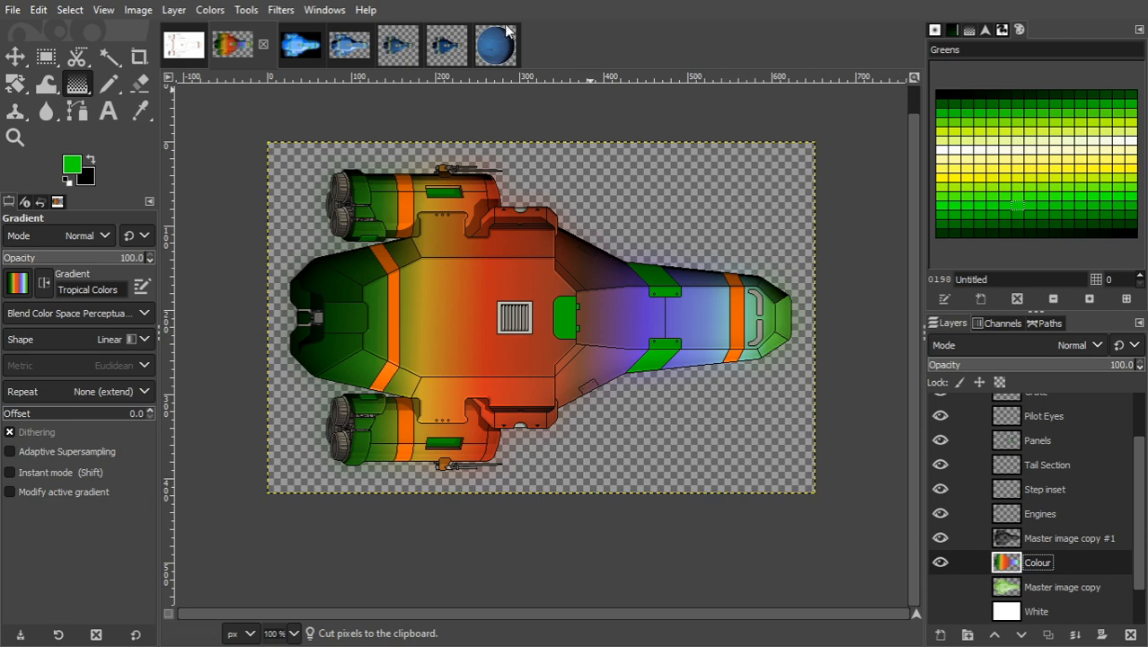
Compare the blue planet image with the finished blue version of the ship.
{"action": "left_click", "coordinate": [488, 45]}
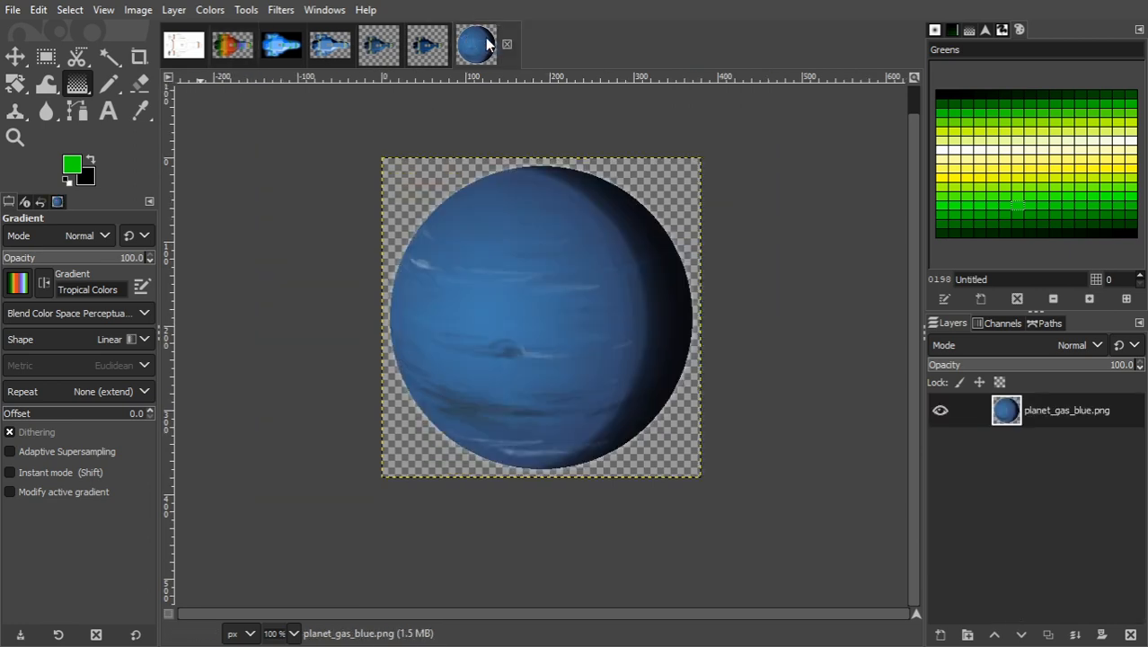
{"action": "left_click", "coordinate": [382, 54]}
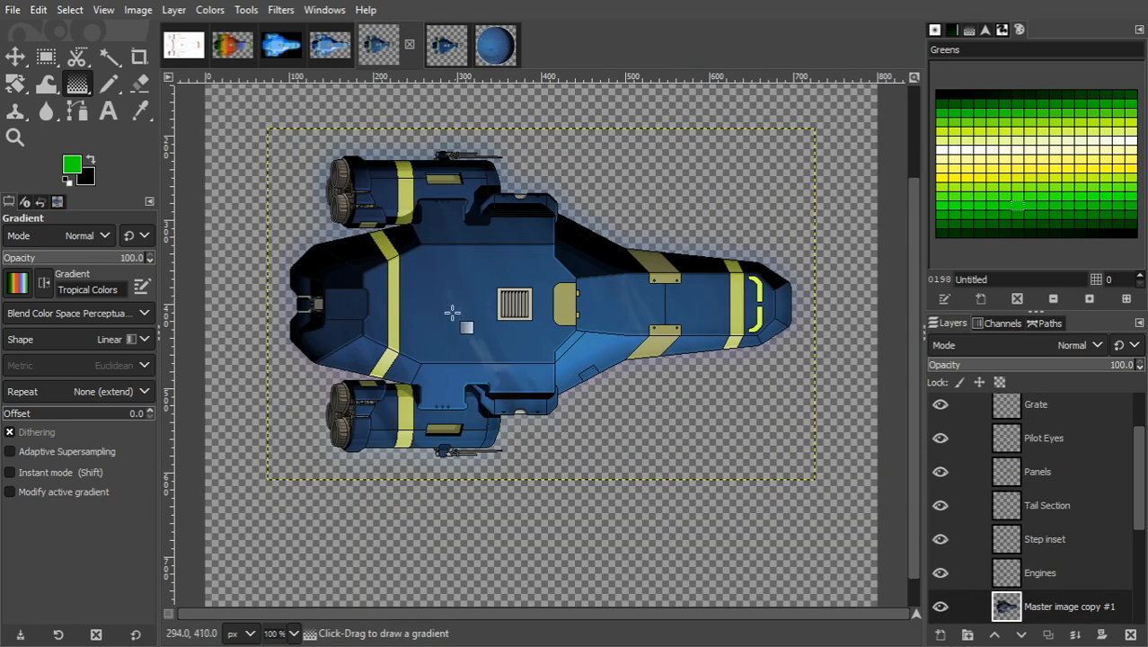
{"action": "left_click", "coordinate": [241, 52]}
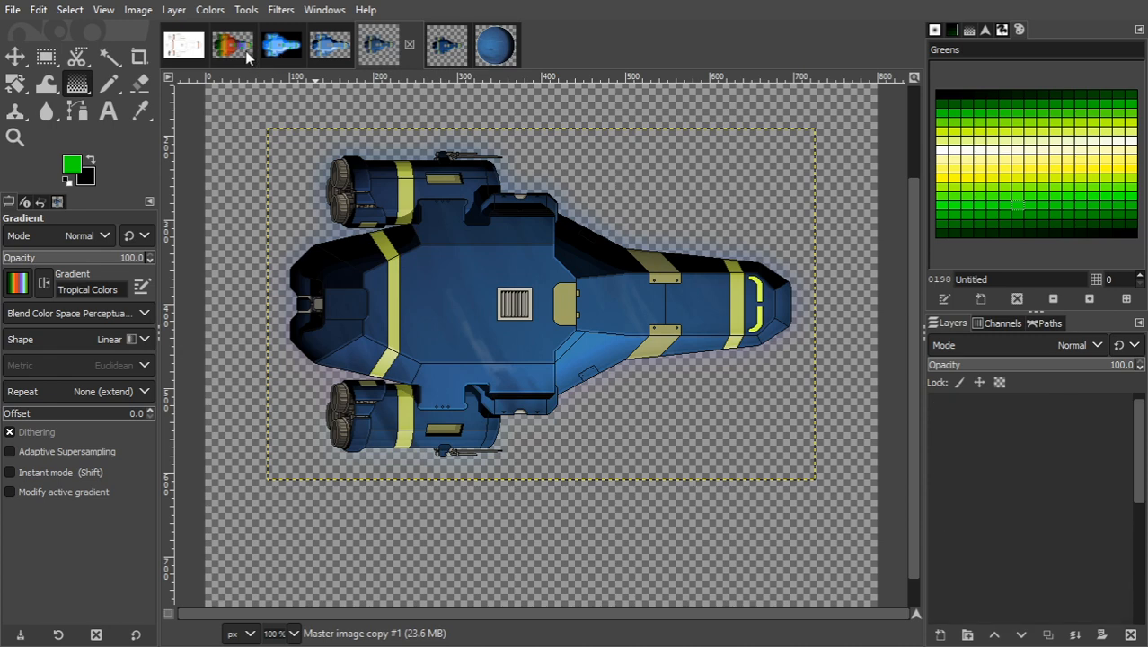
Copy planet_gas_blue.png into the ship image as a new layer above Colour, and hide and reshow it to compare.
{"action": "left_click", "coordinate": [492, 54]}
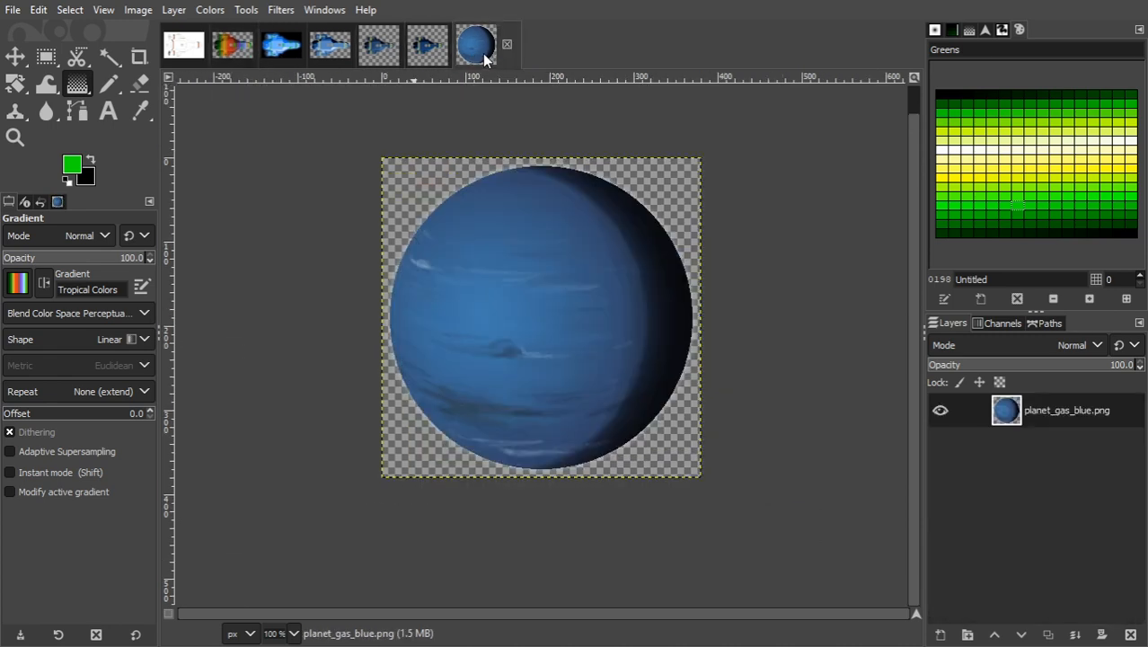
{"action": "key", "text": "ctrl+c"}
{"action": "left_click", "coordinate": [218, 43]}
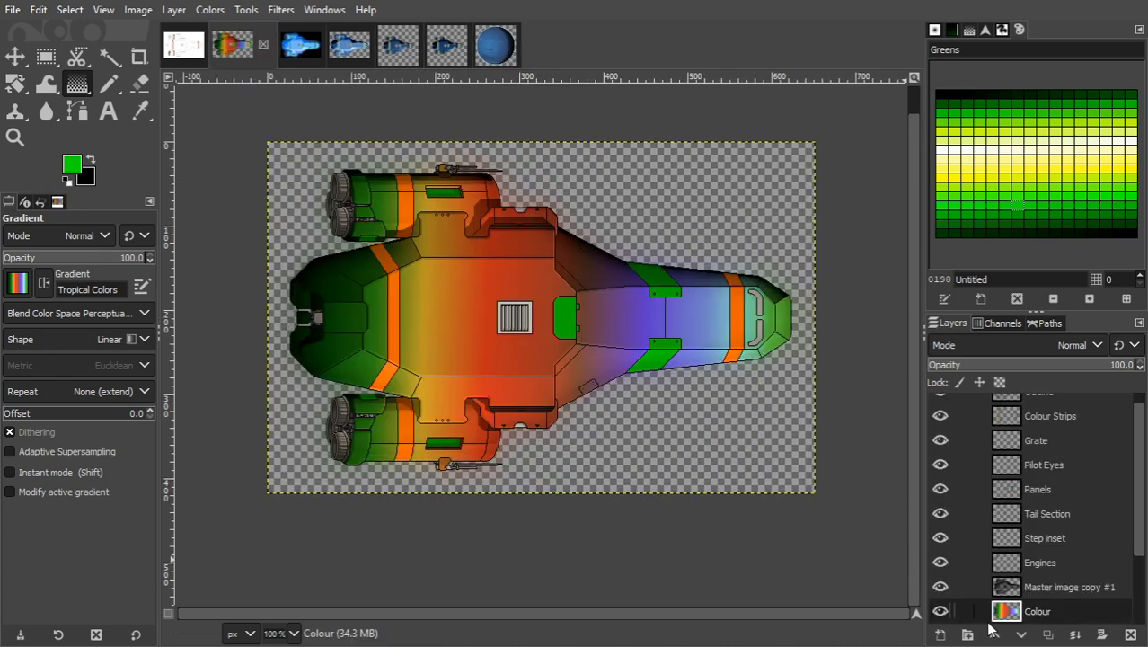
{"action": "key", "text": "ctrl+v"}
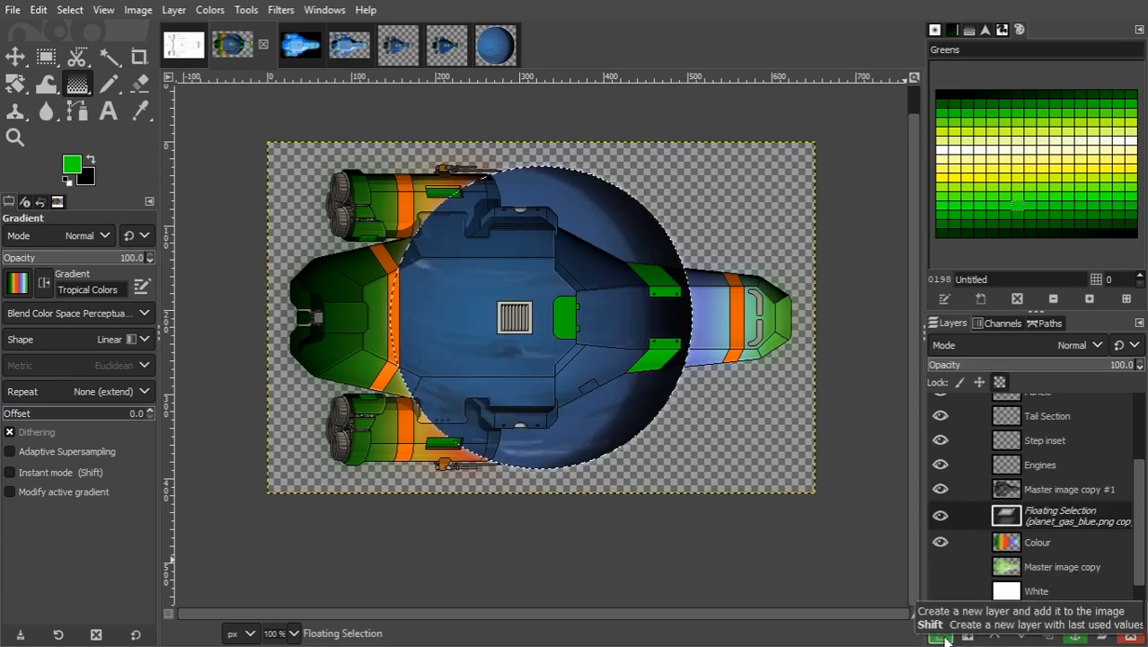
{"action": "left_click", "coordinate": [939, 637]}
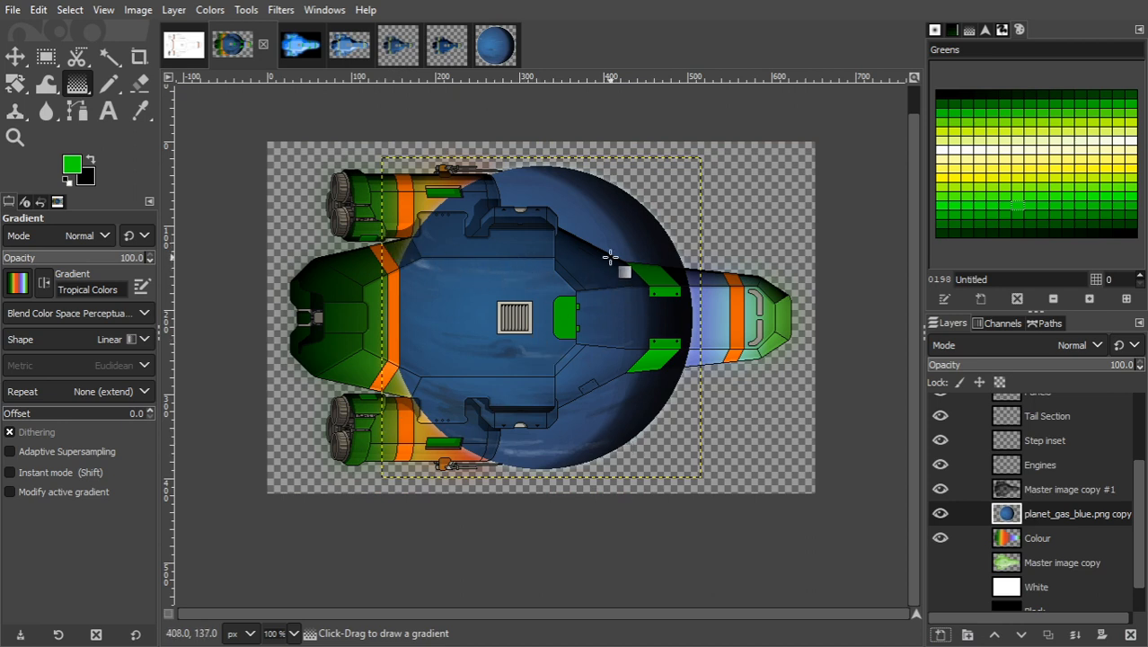
{"action": "left_click", "coordinate": [939, 514]}
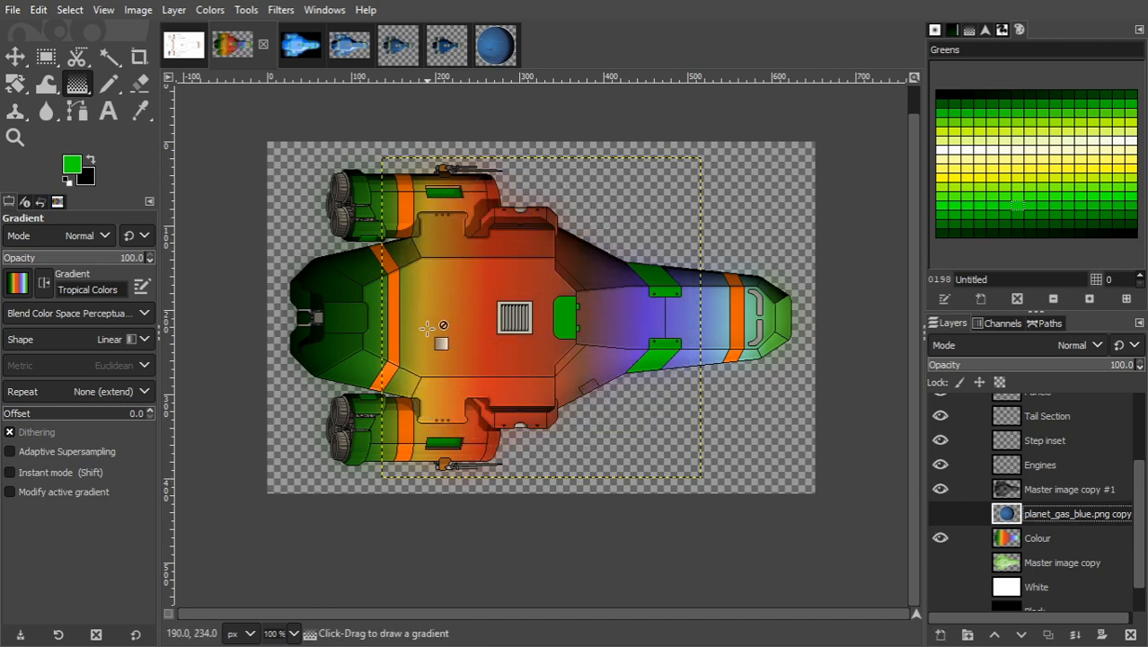
{"action": "left_click", "coordinate": [940, 514]}
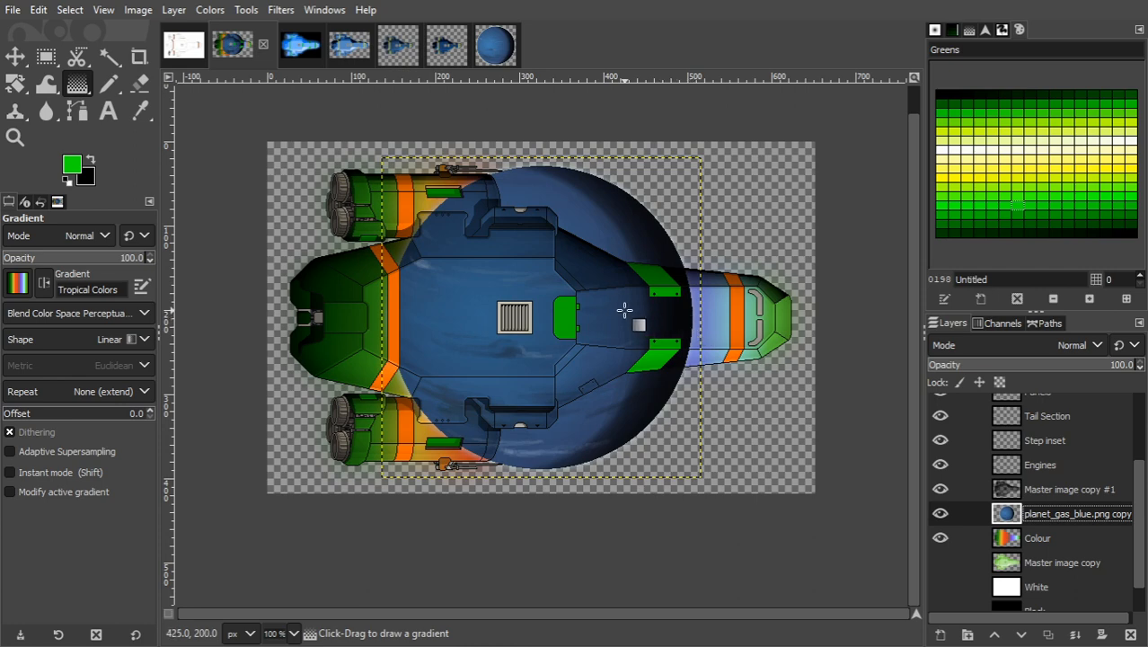
Scale the planet_gas_blue.png copy layer to 760 × 760 px so that it covers the whole ship.
{"action": "left_click", "coordinate": [175, 10]}
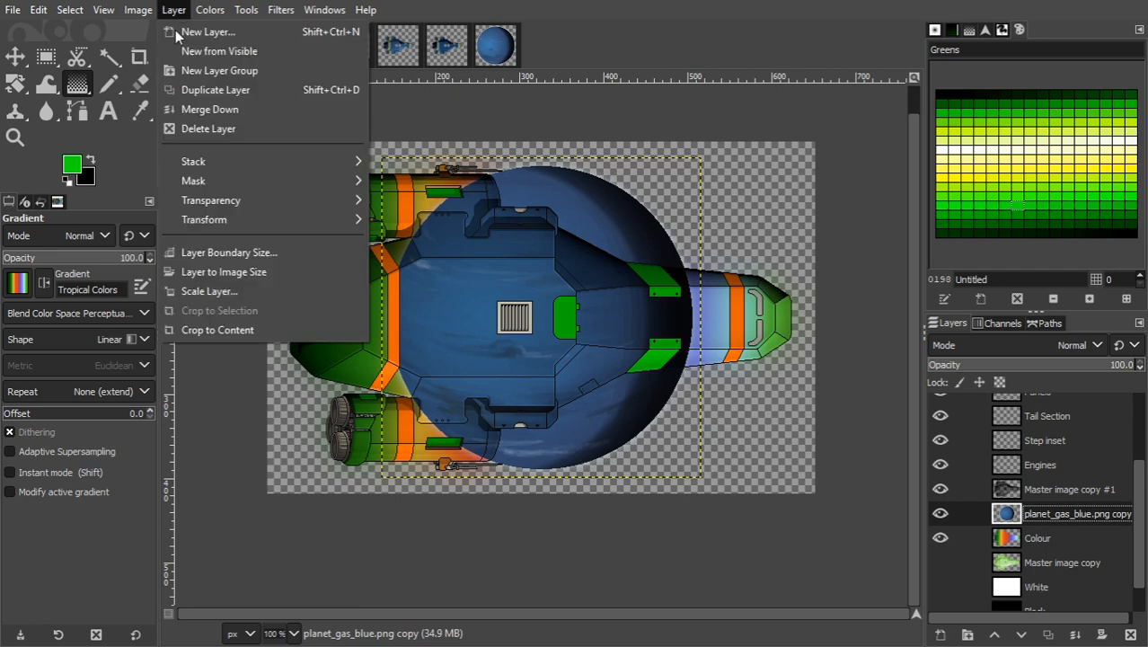
{"action": "left_click", "coordinate": [206, 292]}
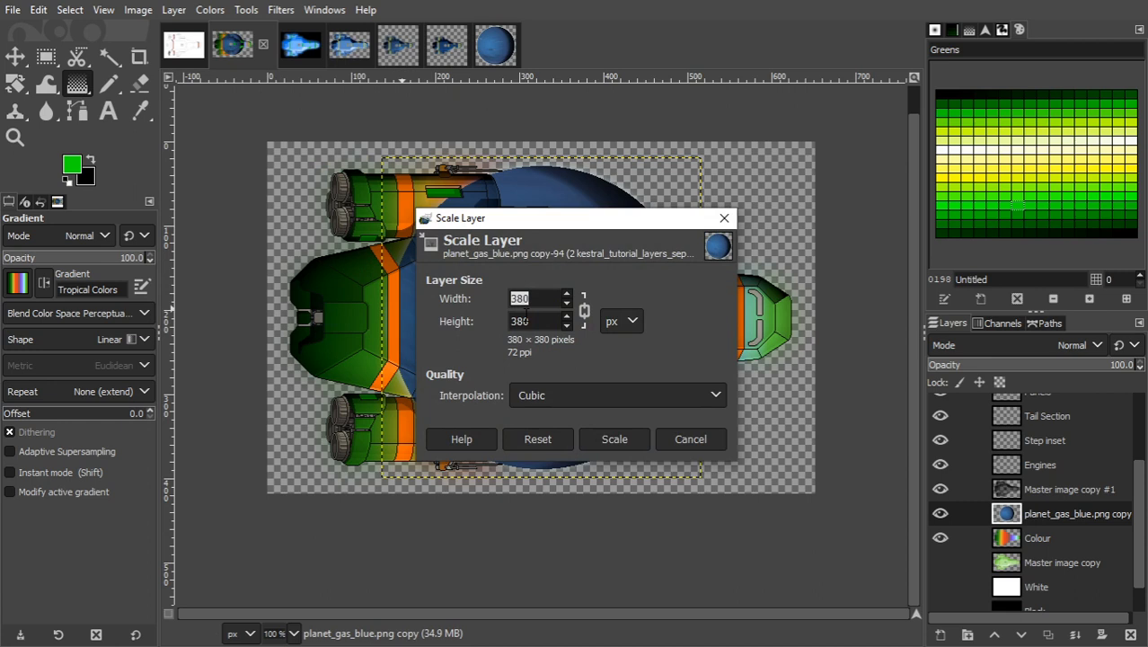
{"action": "type", "text": "760"}
{"action": "left_click", "coordinate": [529, 321]}
{"action": "left_click", "coordinate": [606, 438]}
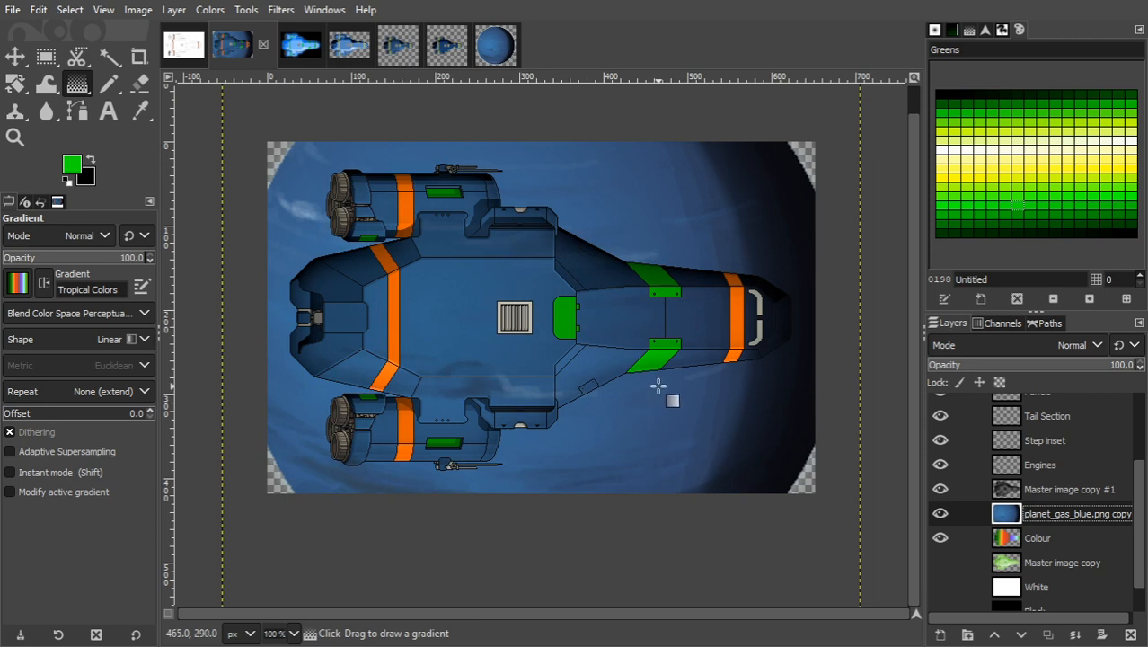
Rotate the planet layer by -117.03 degrees about its centre.
{"action": "key", "text": "shift+r"}
{"action": "left_click", "coordinate": [753, 310]}
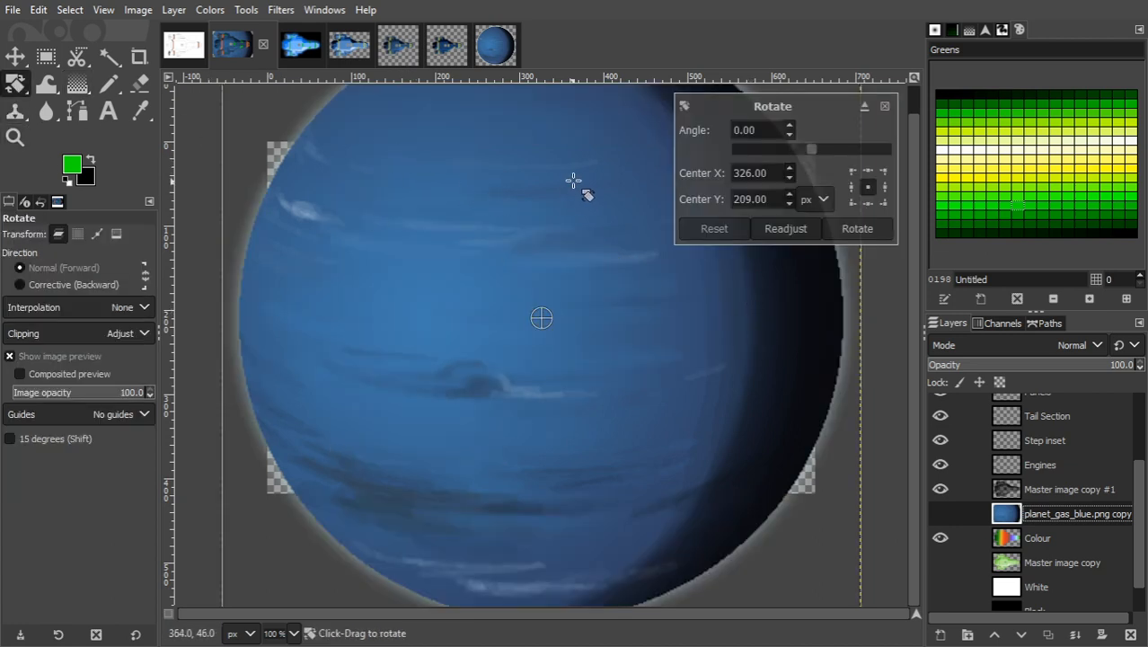
{"action": "left_click_drag", "start_coordinate": [579, 184], "coordinate": [359, 350]}
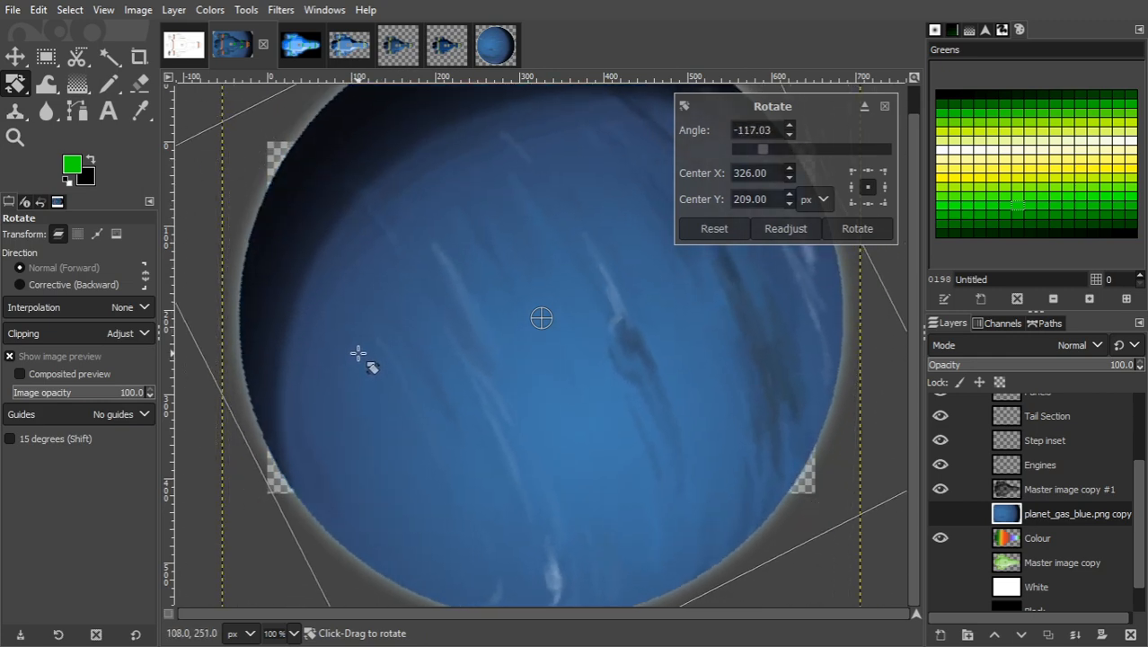
{"action": "left_click", "coordinate": [848, 228]}
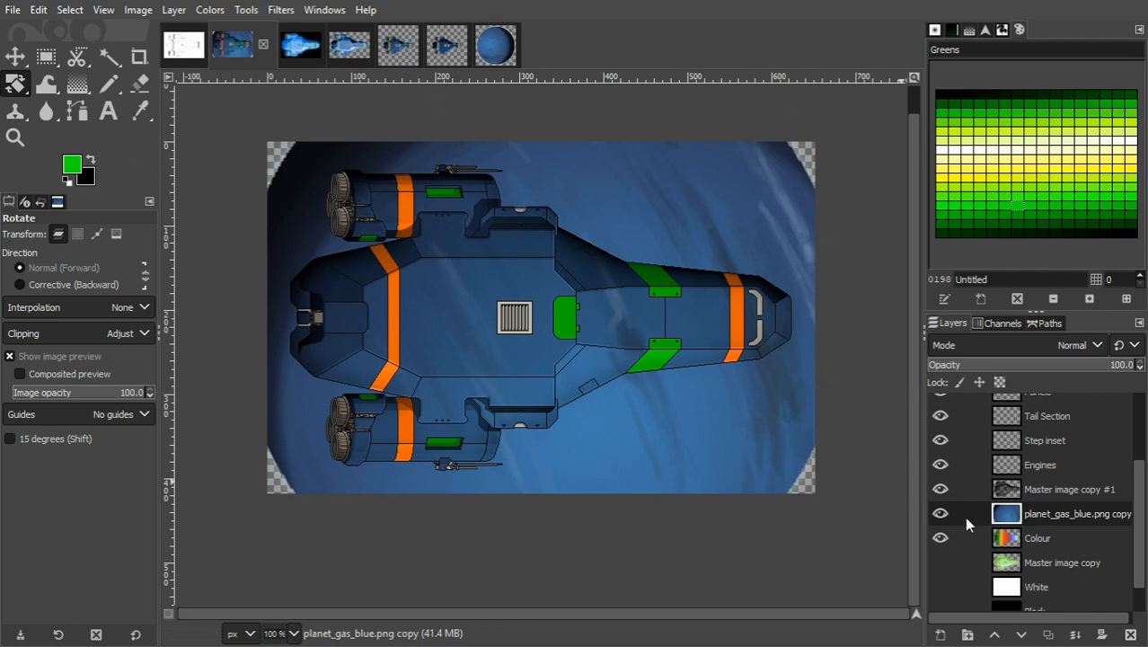
Trim the planet_gas_blue.png copy layer to the ship by cutting everything outside the Master image copy layer's alpha selection, and clear the selection.
{"action": "left_click", "coordinate": [1043, 557]}
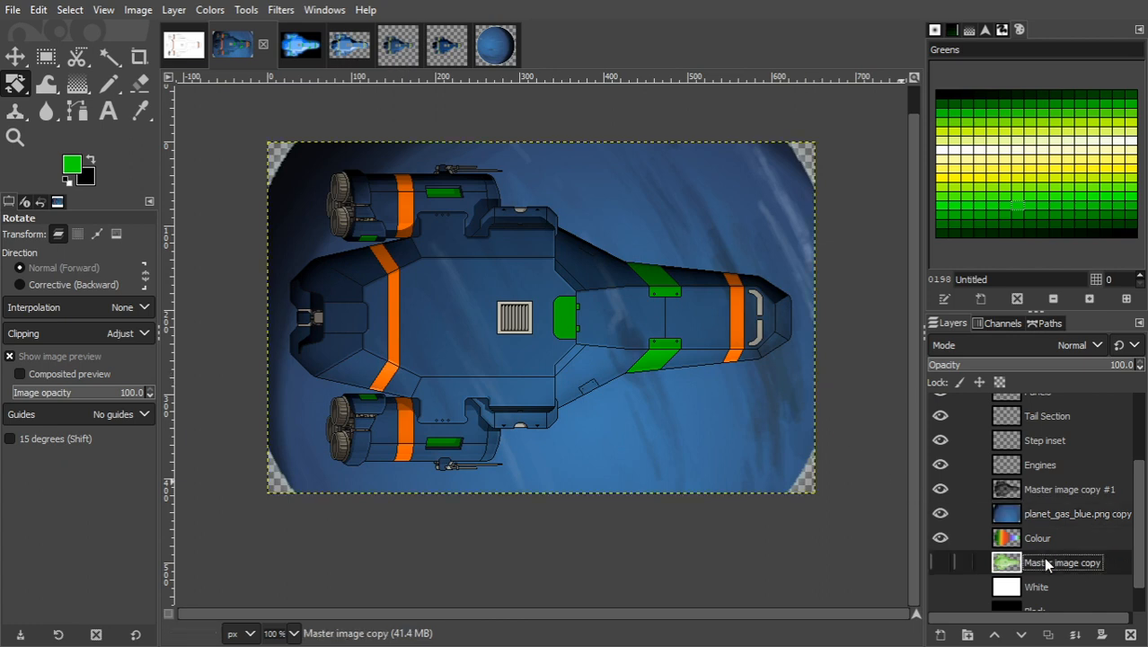
{"action": "right_click", "coordinate": [1042, 557]}
{"action": "left_click", "coordinate": [1003, 526]}
{"action": "left_click", "coordinate": [1033, 518]}
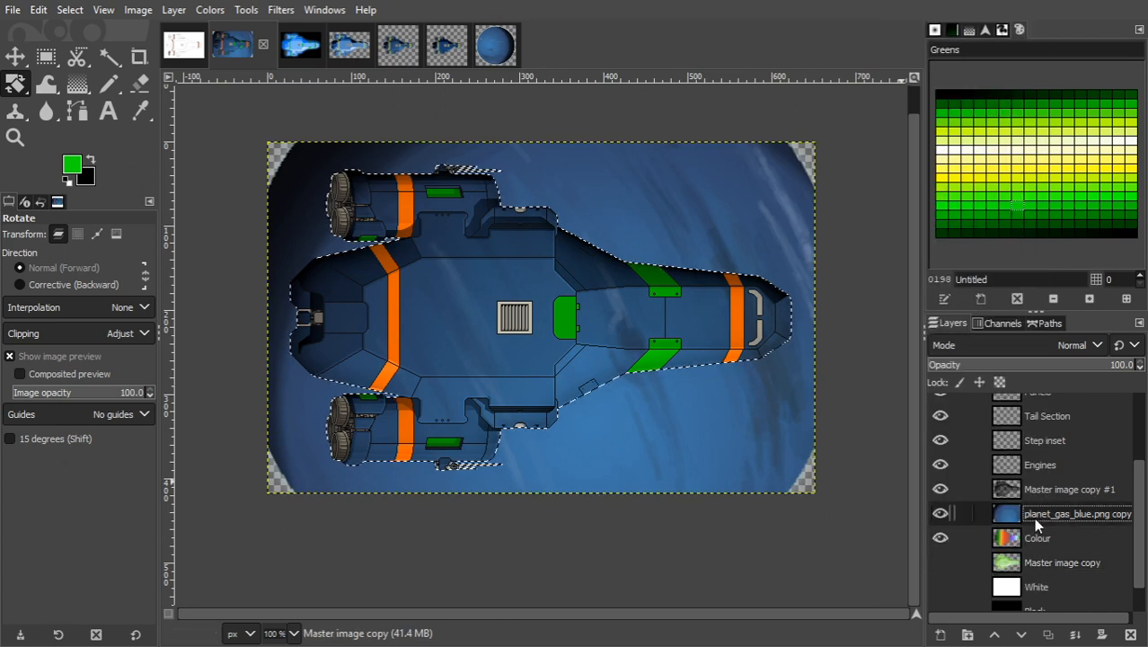
{"action": "key", "text": "ctrl+i"}
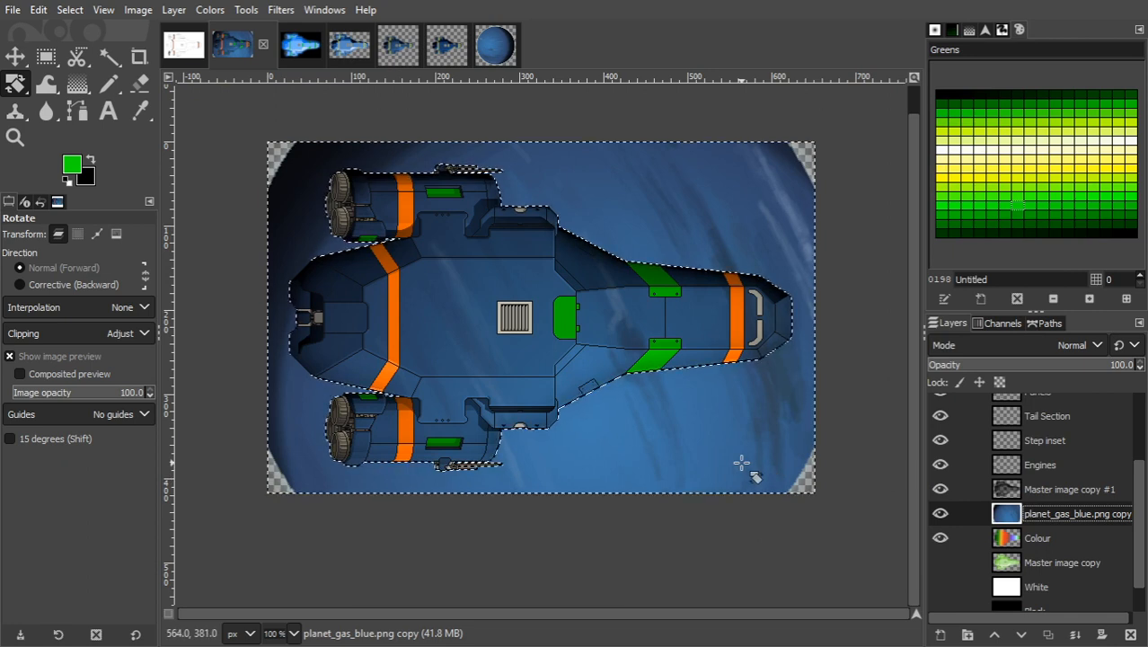
{"action": "key", "text": "ctrl+x"}
{"action": "key", "text": "ctrl+shift+a"}
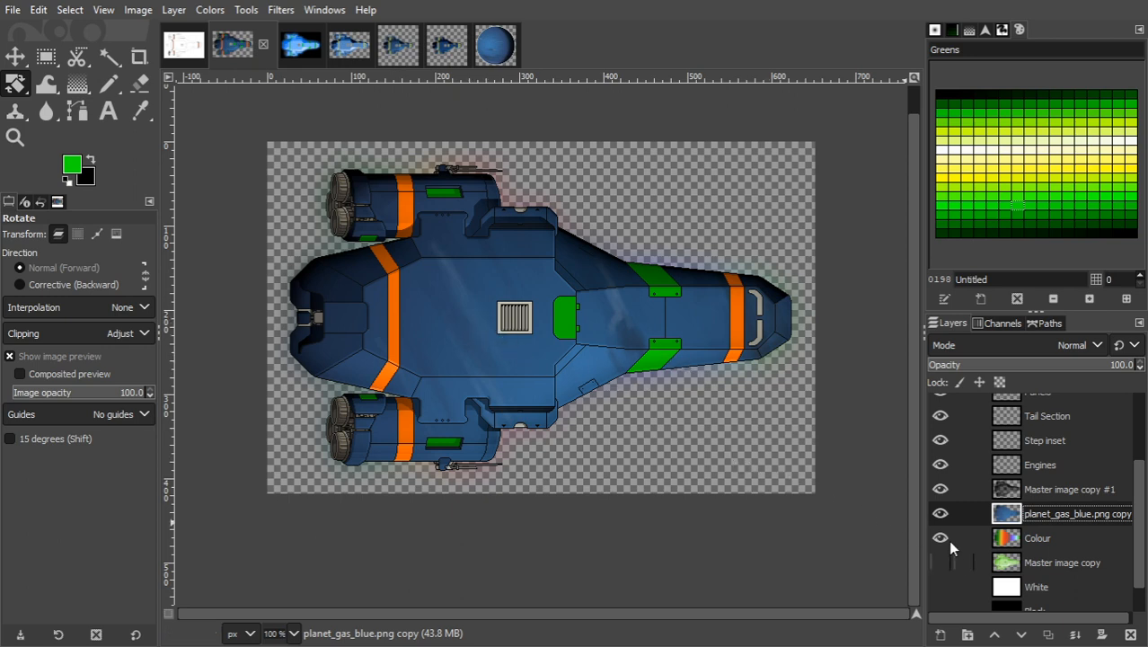
Hide and reshow the planet_gas_blue.png copy layer, and compare the ship with the Gradient Map DeepSea reference image.
{"action": "left_click", "coordinate": [941, 514]}
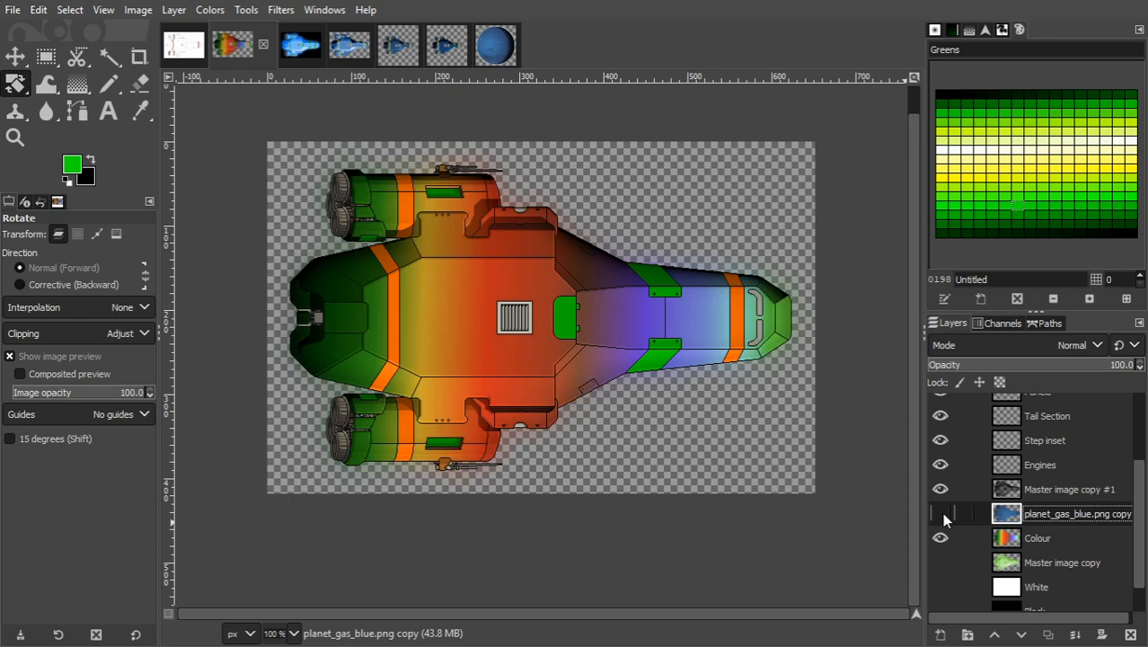
{"action": "left_click", "coordinate": [941, 514]}
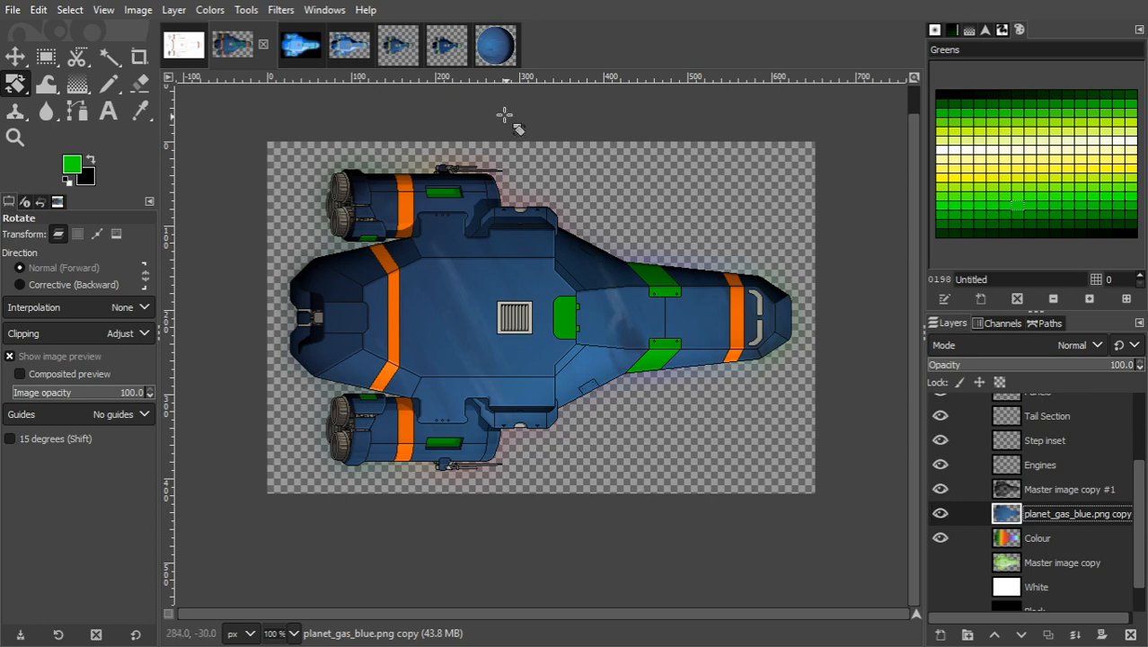
{"action": "left_click", "coordinate": [459, 55]}
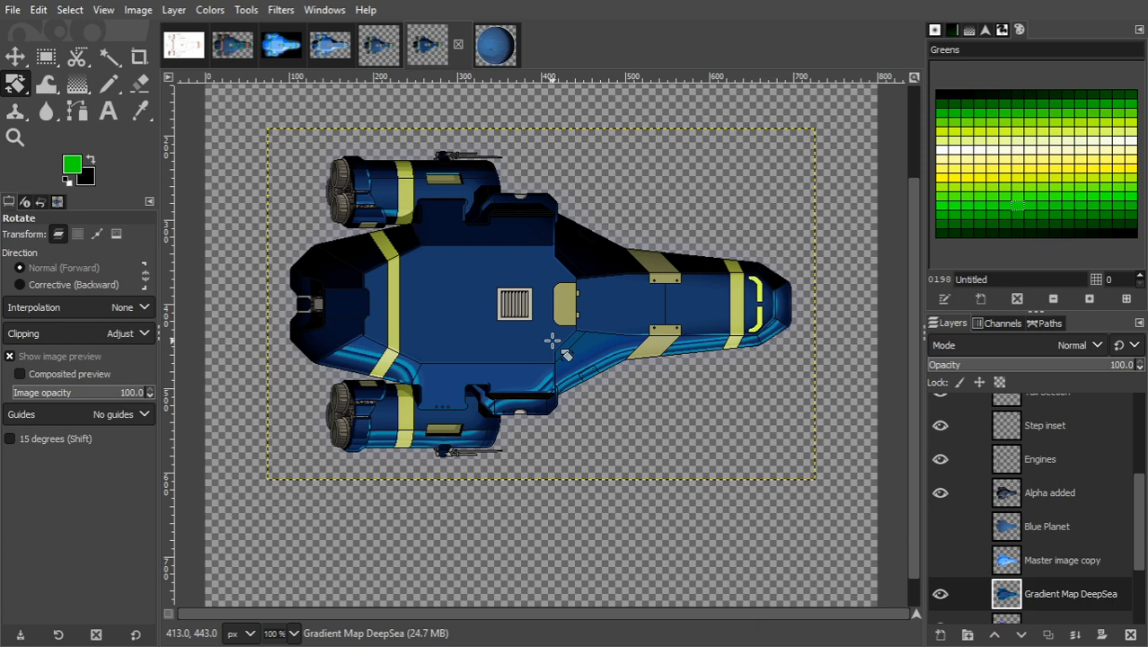
{"action": "left_click", "coordinate": [235, 47]}
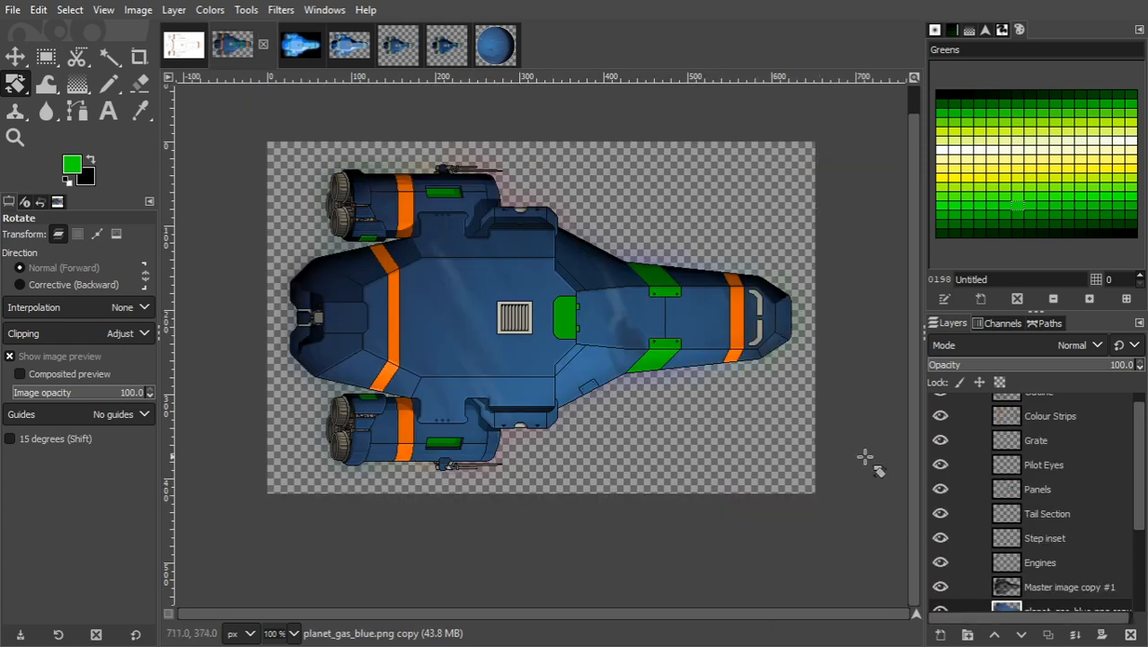
Hide the Master image copy #1, planet_gas_blue.png copy and Colour layers, and show the green Master image copy layer.
{"action": "scroll", "coordinate": [1141, 464], "scroll_direction": "down", "scroll_amount": 1}
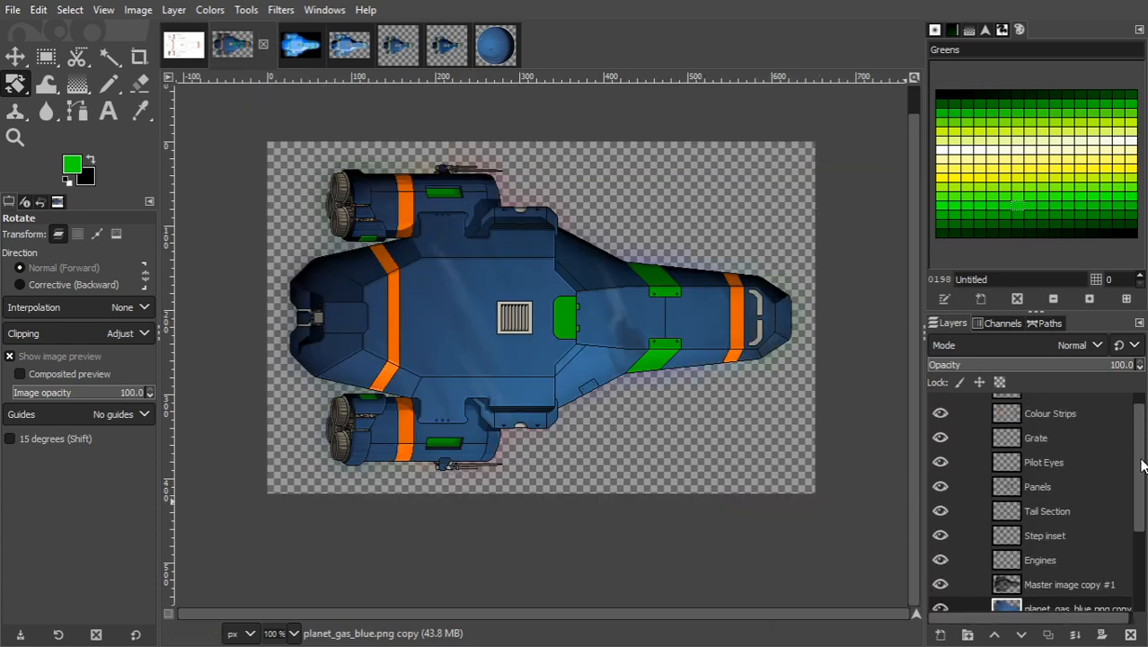
{"action": "scroll", "coordinate": [1141, 464], "scroll_direction": "down", "scroll_amount": 3}
{"action": "left_click", "coordinate": [943, 453]}
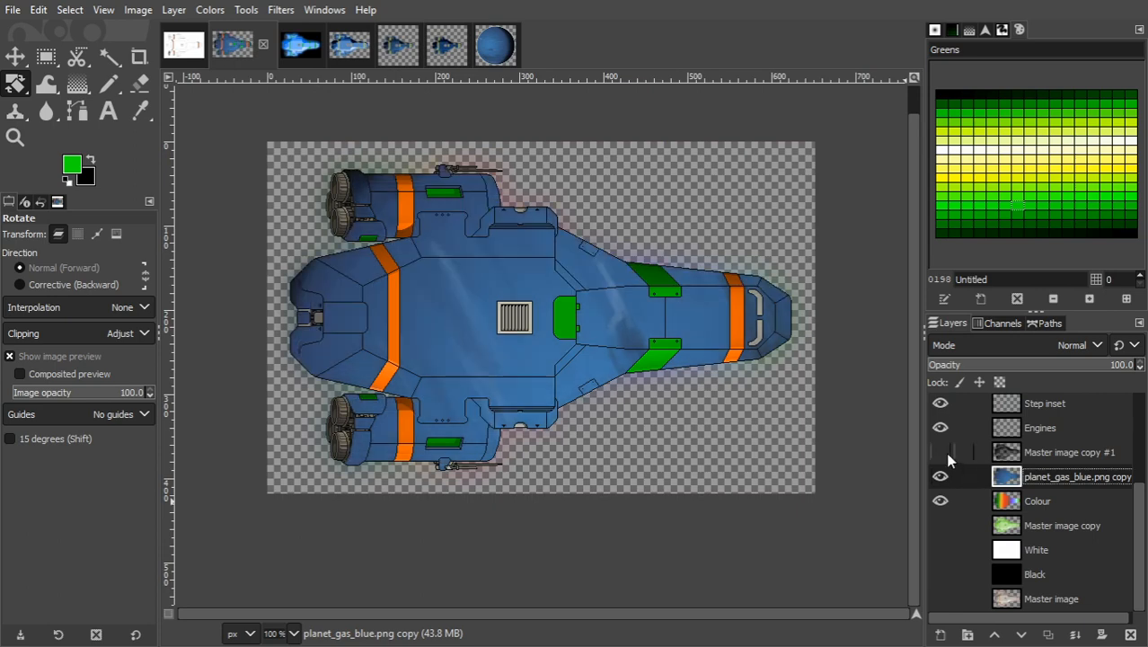
{"action": "left_click", "coordinate": [939, 478]}
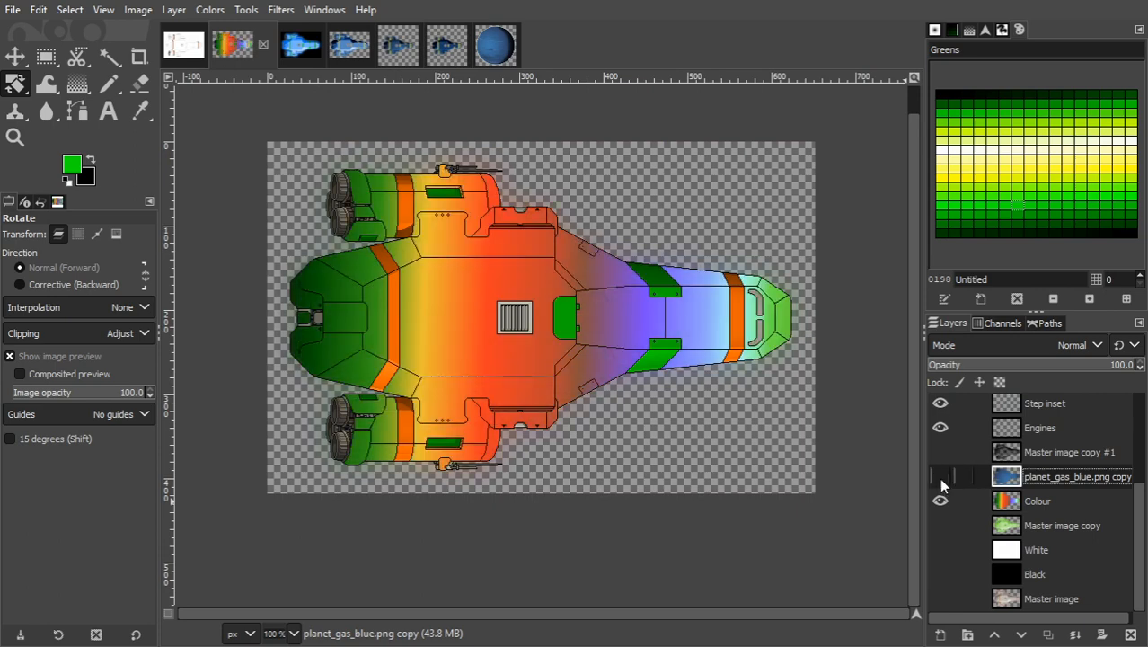
{"action": "left_click", "coordinate": [938, 497]}
{"action": "left_click", "coordinate": [940, 527]}
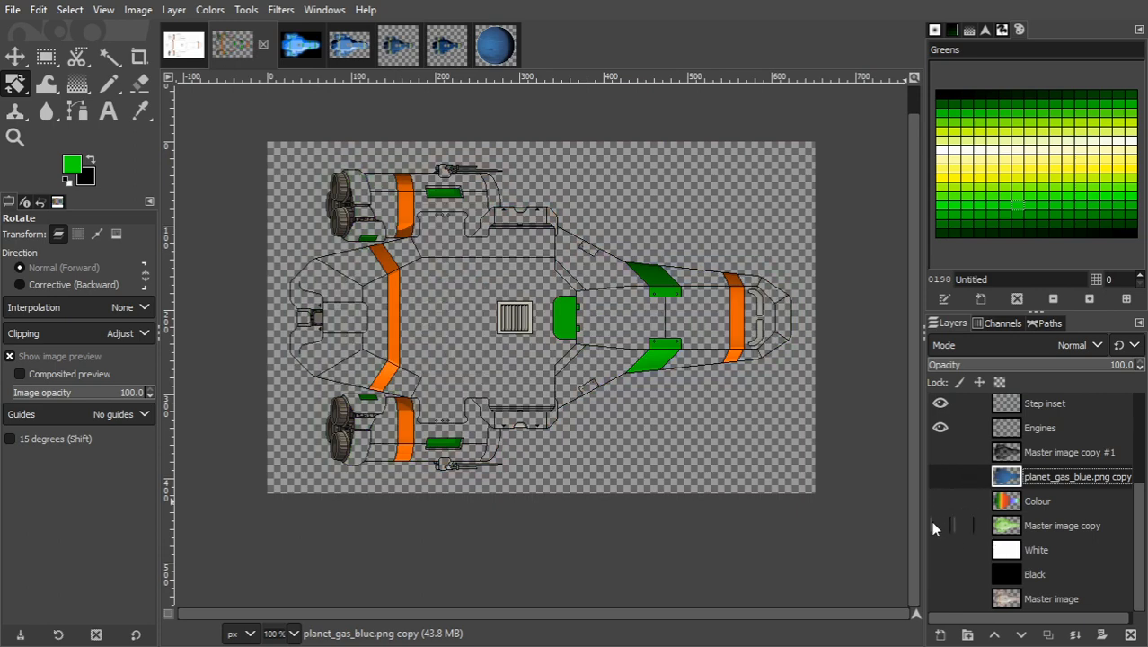
{"action": "left_click", "coordinate": [1041, 527]}
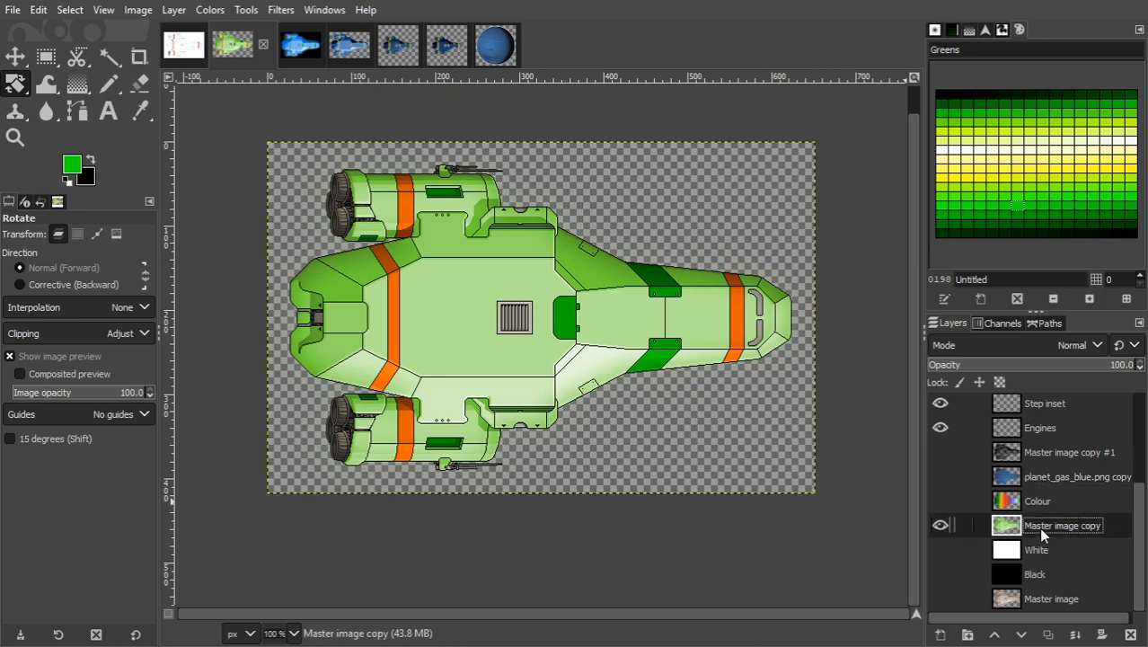
Duplicate the original Master image layer, raise the duplicate directly above the green Master image copy, and hide the green layer.
{"action": "left_click", "coordinate": [1044, 593]}
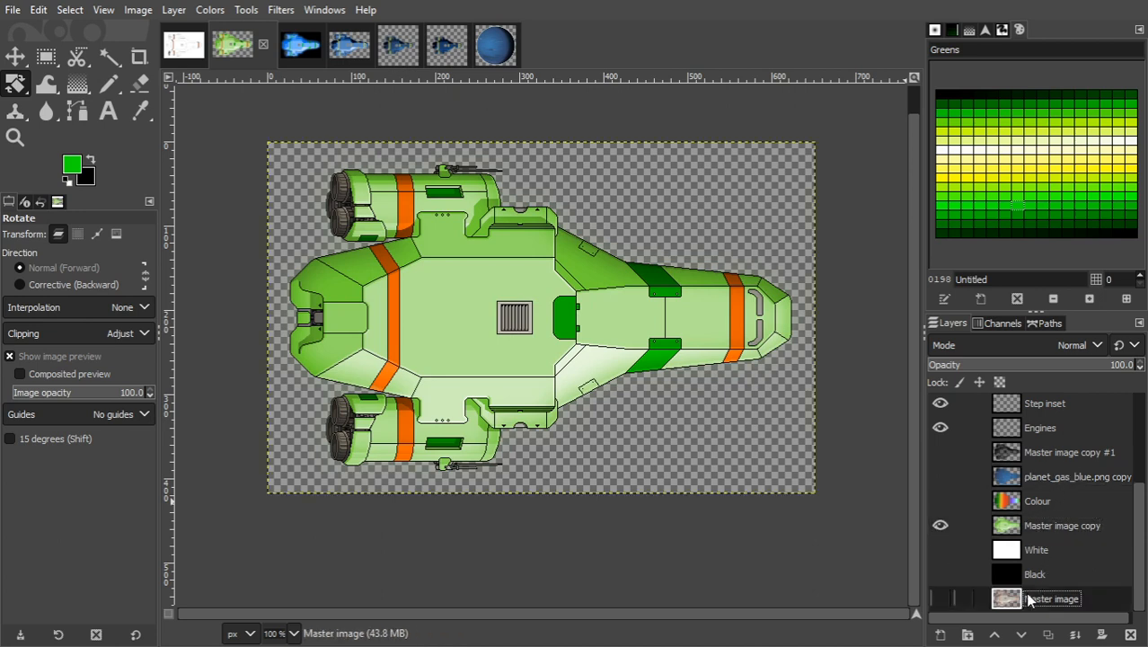
{"action": "left_click", "coordinate": [1046, 634]}
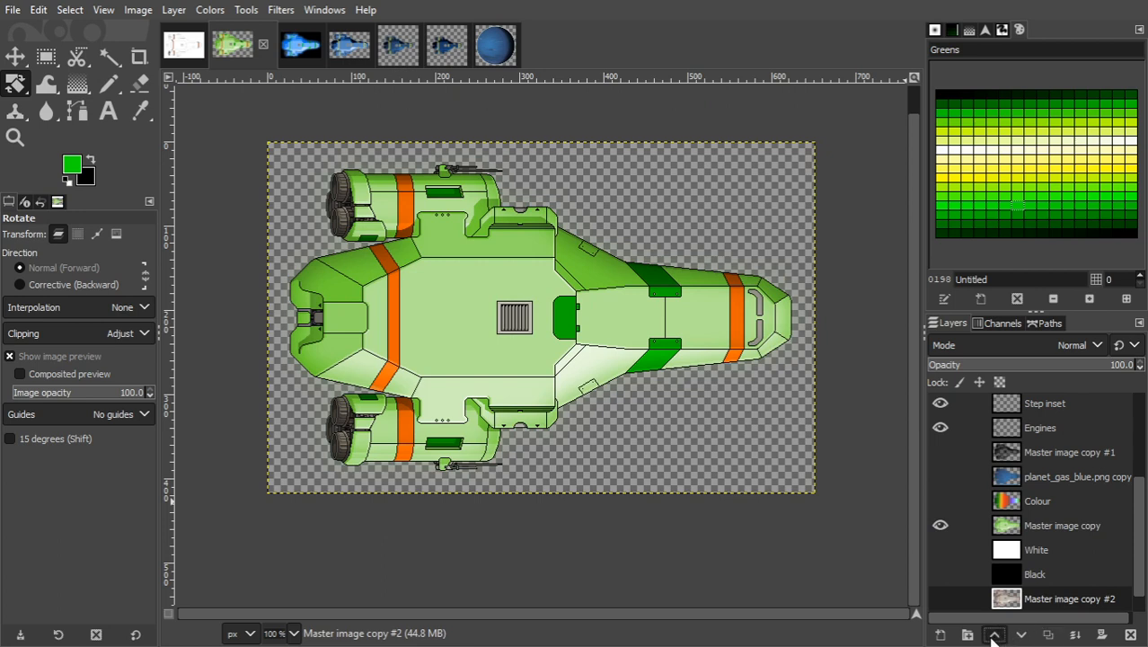
{"action": "left_click", "coordinate": [994, 634]}
{"action": "left_click", "coordinate": [994, 634]}
{"action": "left_click", "coordinate": [994, 634]}
{"action": "left_click", "coordinate": [941, 549]}
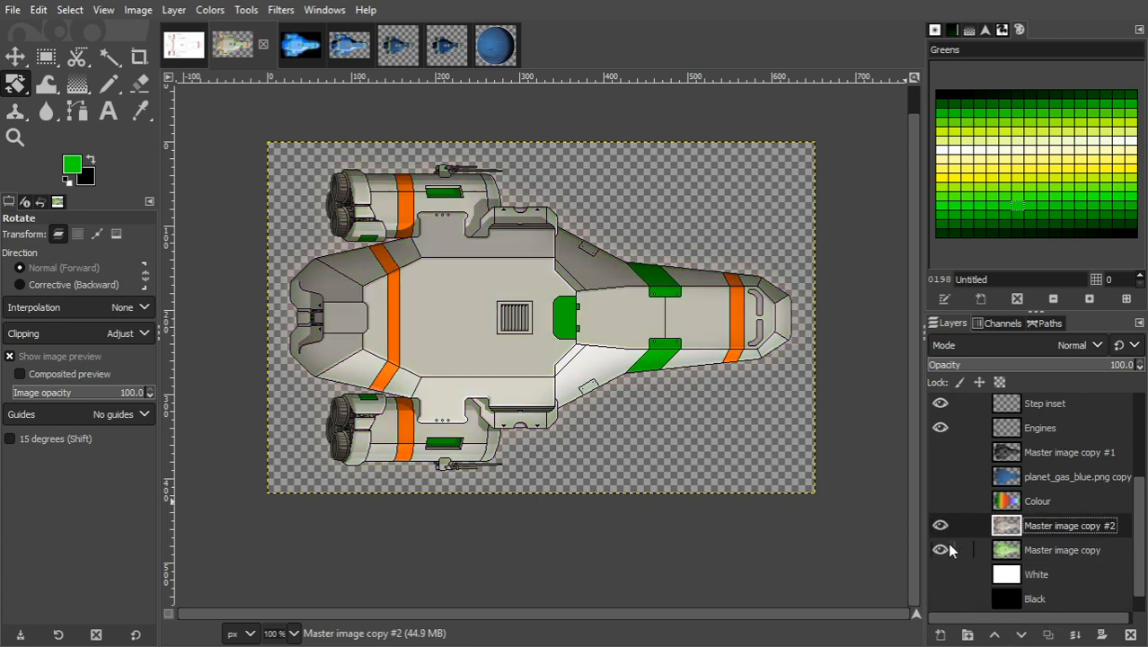
With the Gradient tool active, examine the available gradients and palettes, the Gradient Map command and the DeepSea reference image.
{"action": "key", "text": "g"}
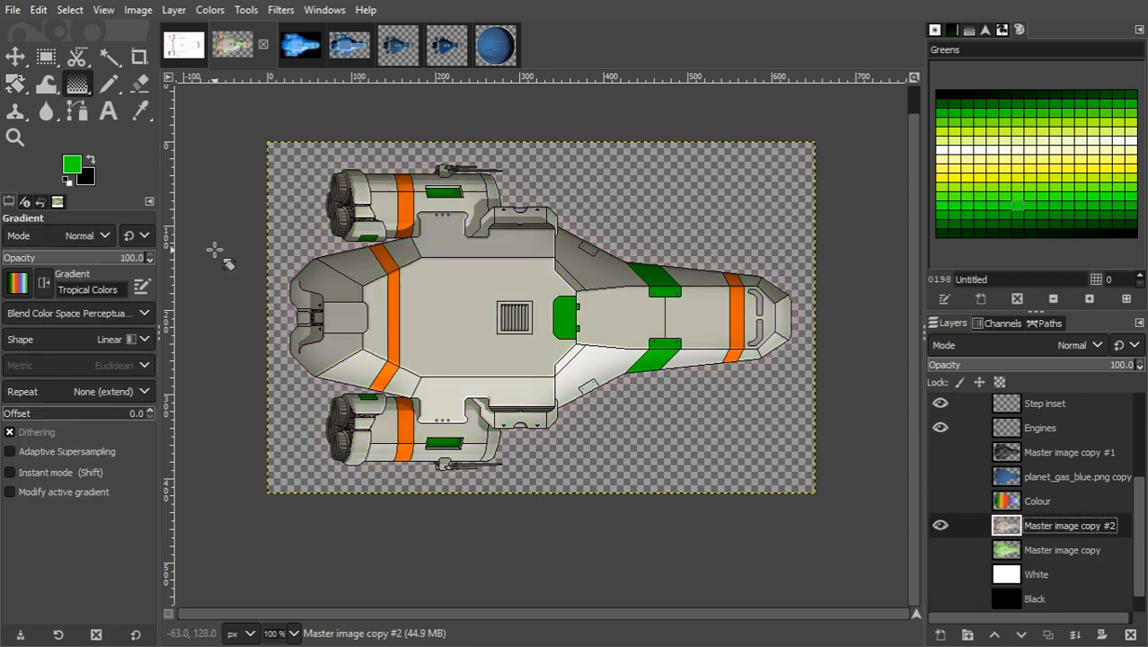
{"action": "left_click", "coordinate": [27, 285]}
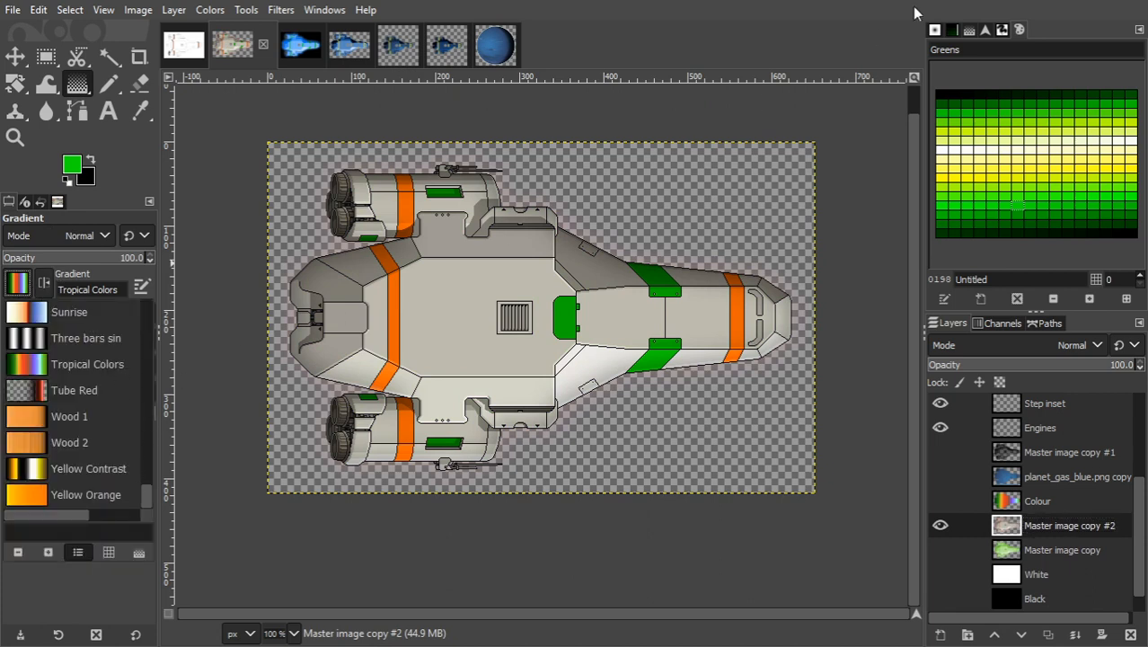
{"action": "left_click", "coordinate": [1021, 31]}
{"action": "left_click", "coordinate": [953, 30]}
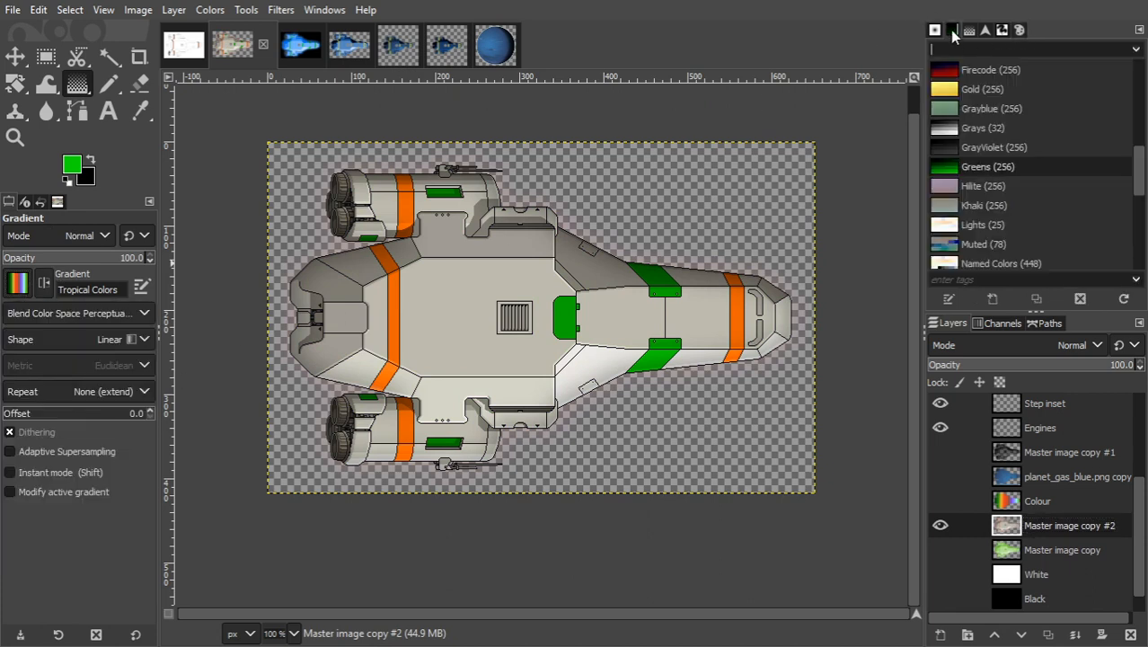
{"action": "scroll", "coordinate": [1141, 162], "scroll_direction": "up", "scroll_amount": 5}
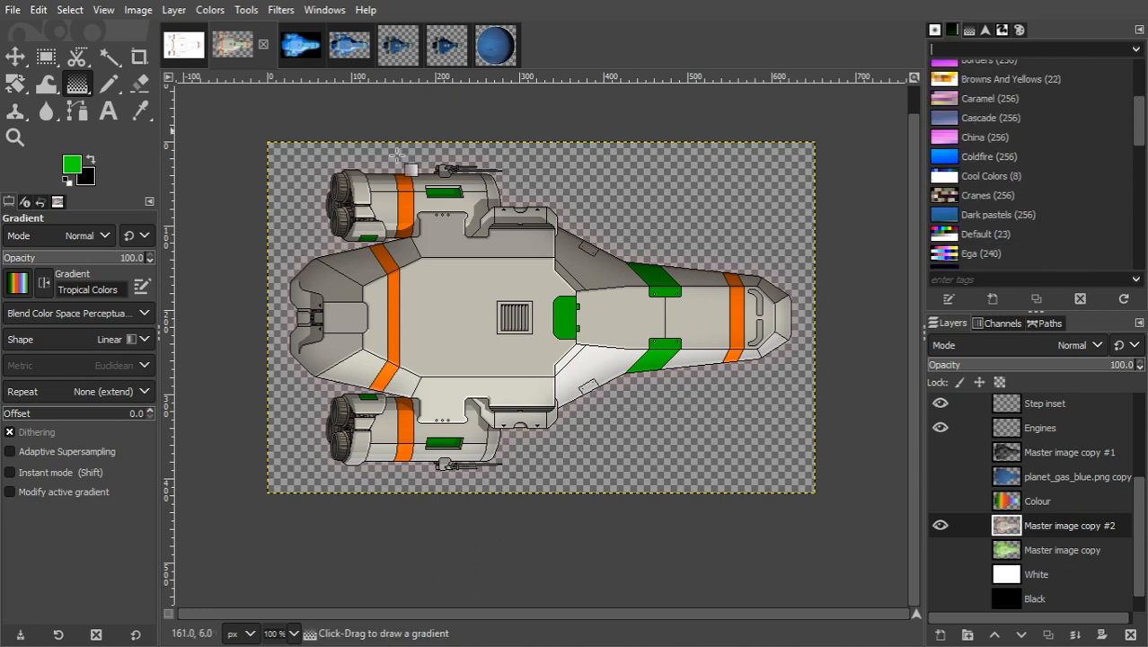
{"action": "left_click", "coordinate": [212, 11]}
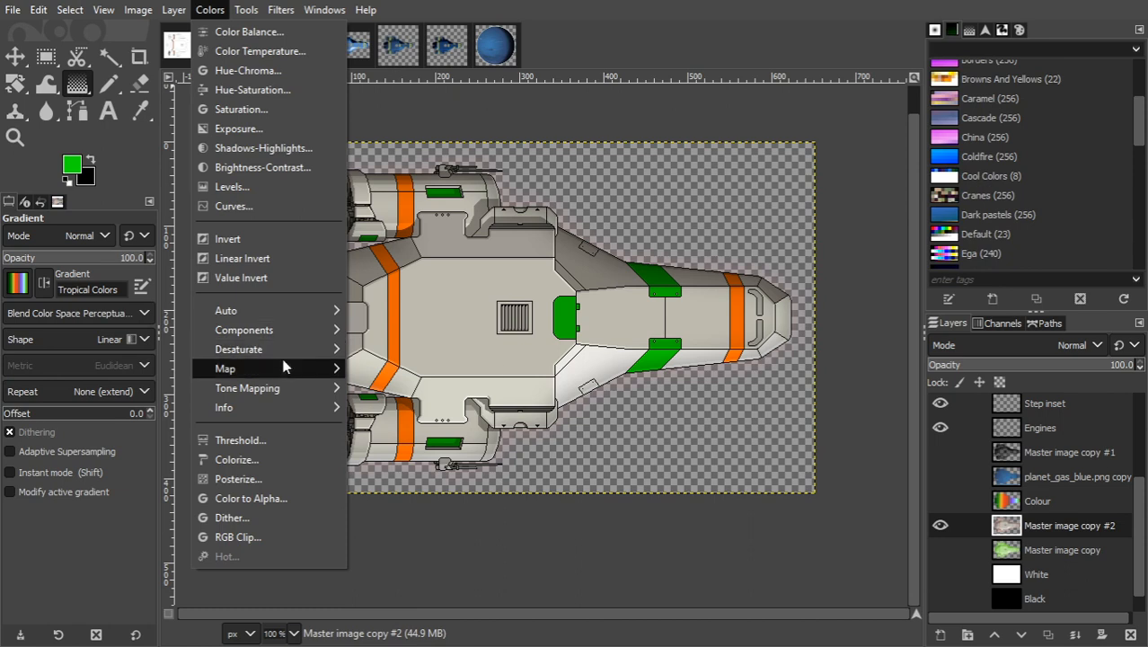
{"action": "mouse_move", "coordinate": [285, 371]}
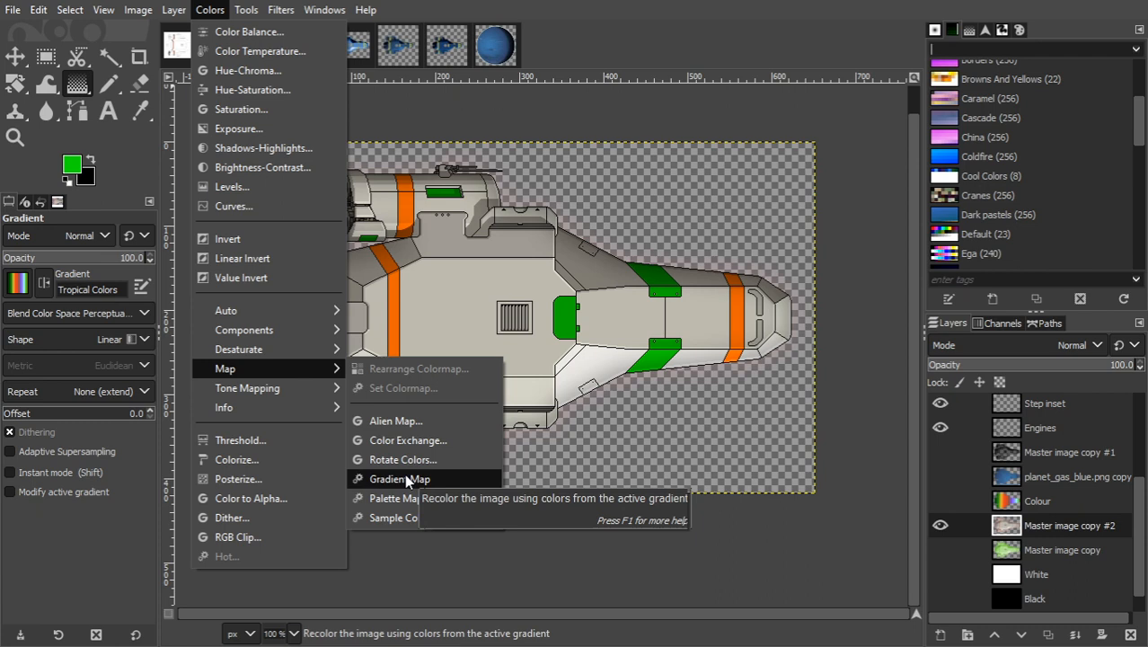
{"action": "left_click", "coordinate": [20, 294]}
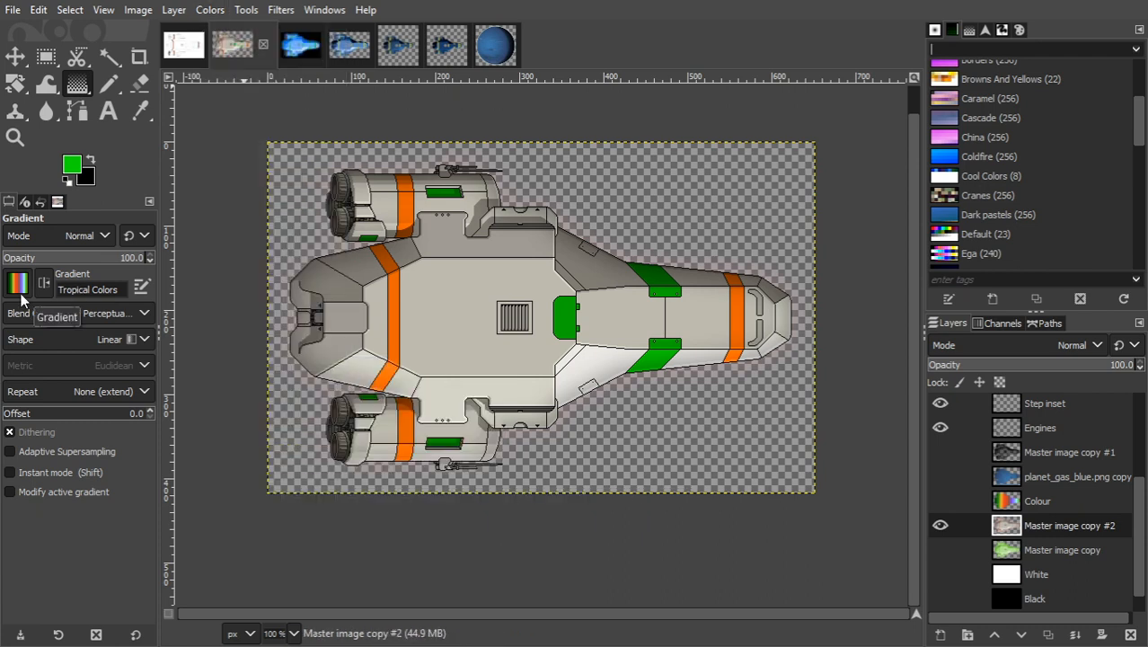
{"action": "left_click", "coordinate": [432, 53]}
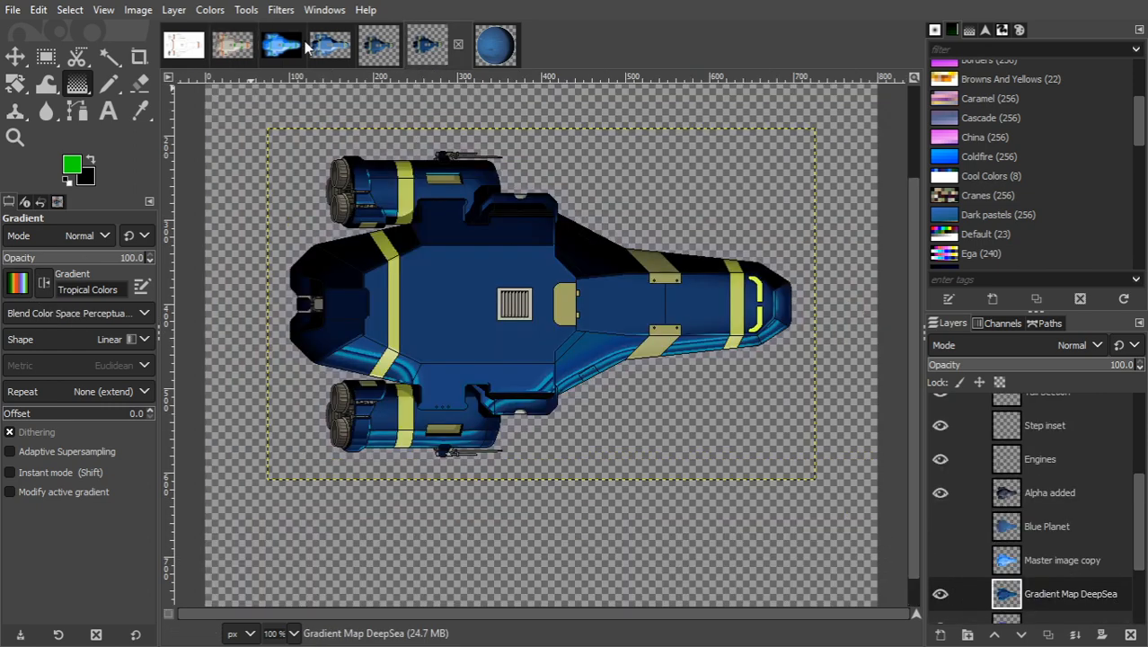
{"action": "left_click", "coordinate": [242, 48]}
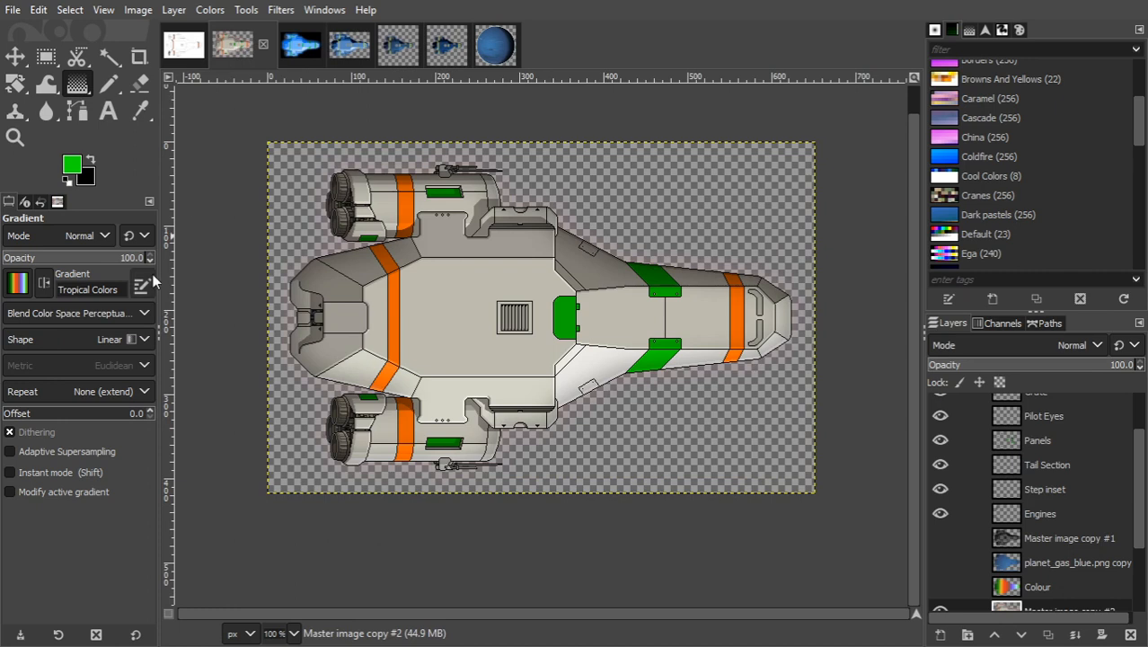
Choose the Deep Sea gradient and apply Gradient Map with it to the Master image copy #2 layer.
{"action": "left_click", "coordinate": [16, 282]}
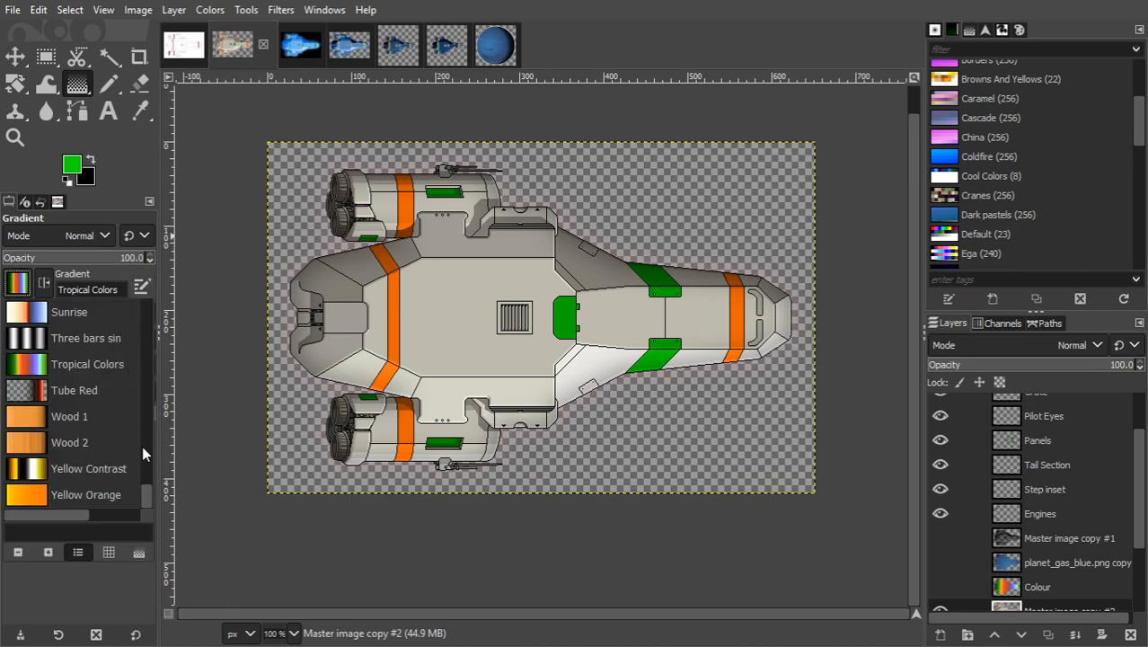
{"action": "left_click_drag", "start_coordinate": [149, 488], "coordinate": [151, 361]}
{"action": "double_click", "coordinate": [82, 399]}
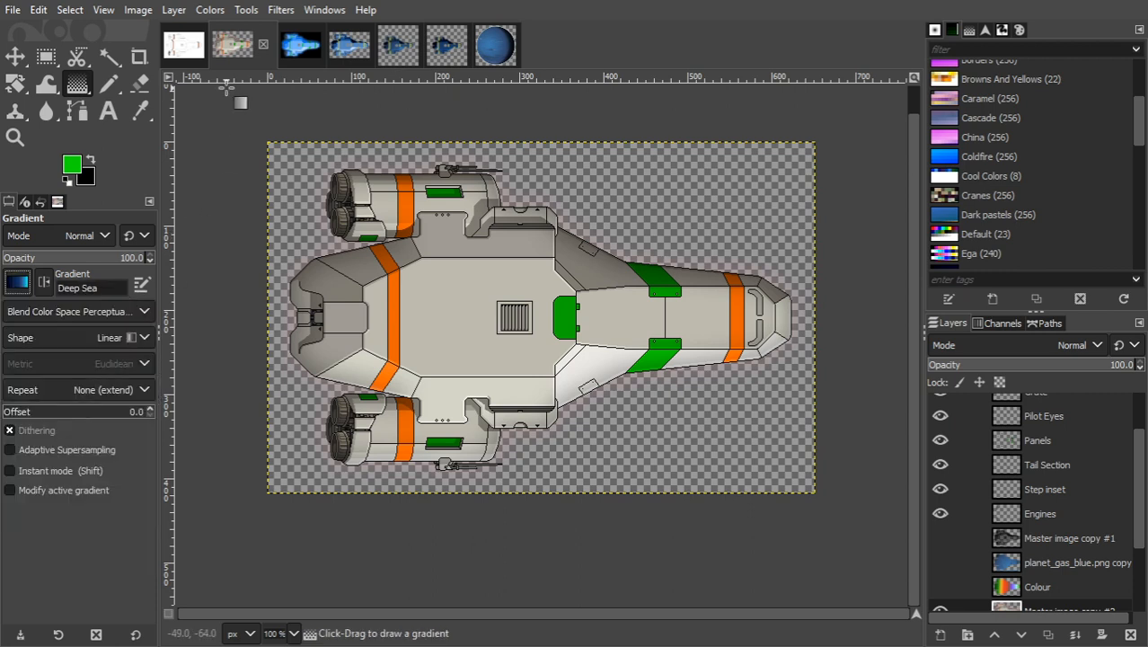
{"action": "left_click", "coordinate": [225, 11]}
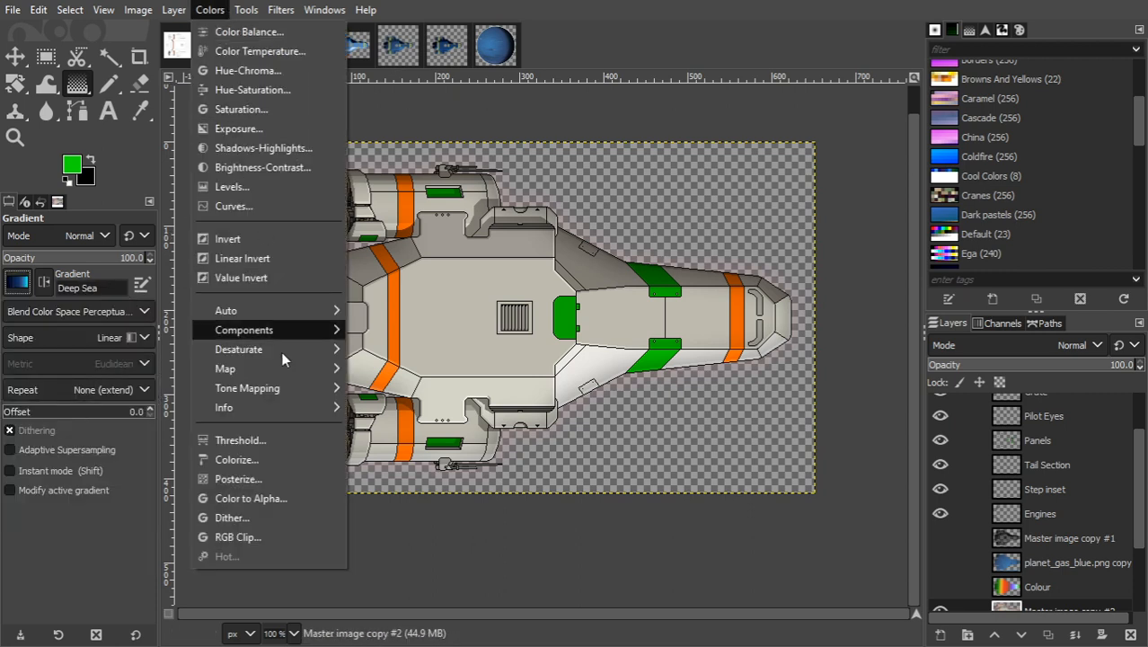
{"action": "left_click", "coordinate": [409, 479]}
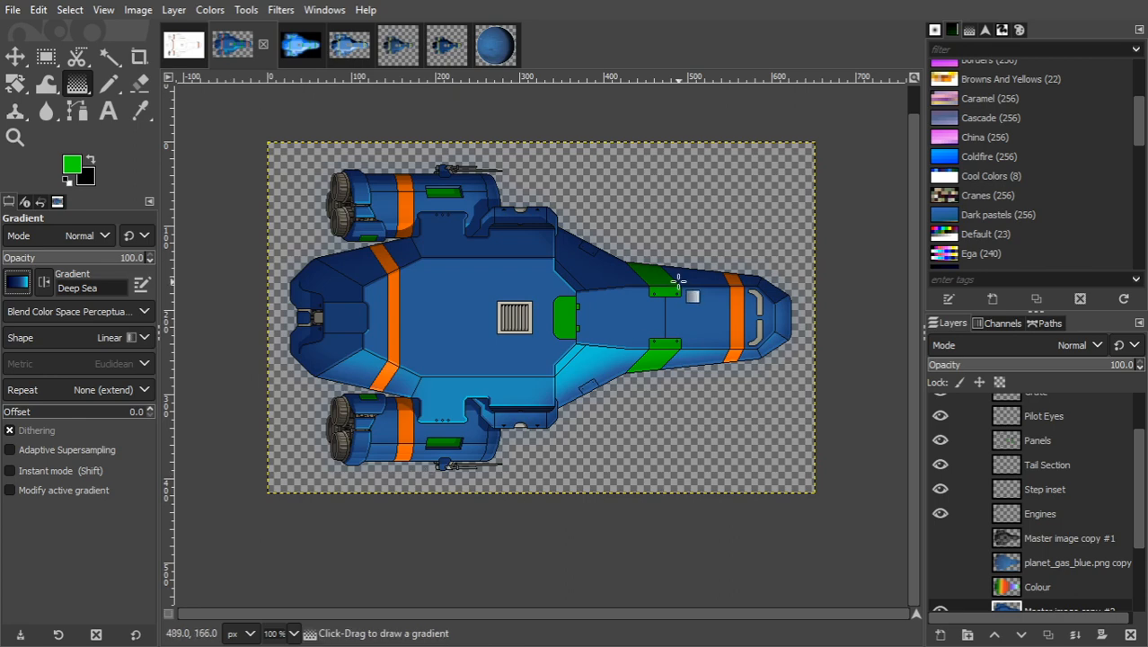
Compare the result with the DeepSea reference image, hiding and reshowing its Alpha added layer, and return to the working image.
{"action": "left_click", "coordinate": [442, 47]}
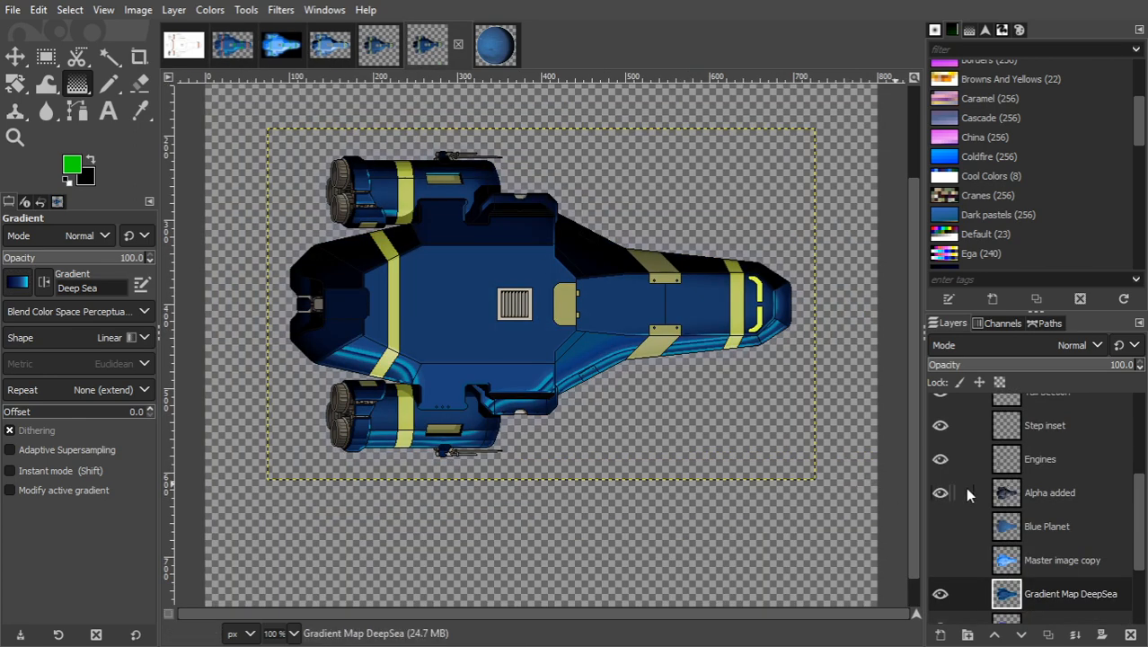
{"action": "left_click", "coordinate": [940, 493]}
{"action": "left_click", "coordinate": [941, 494]}
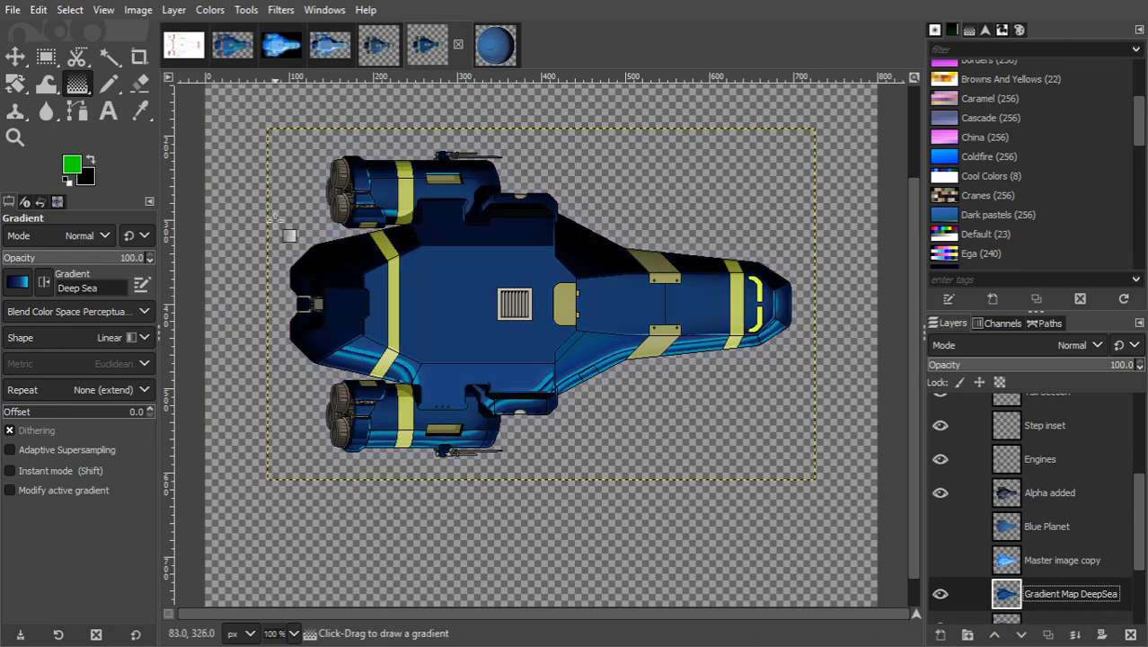
{"action": "left_click", "coordinate": [232, 45]}
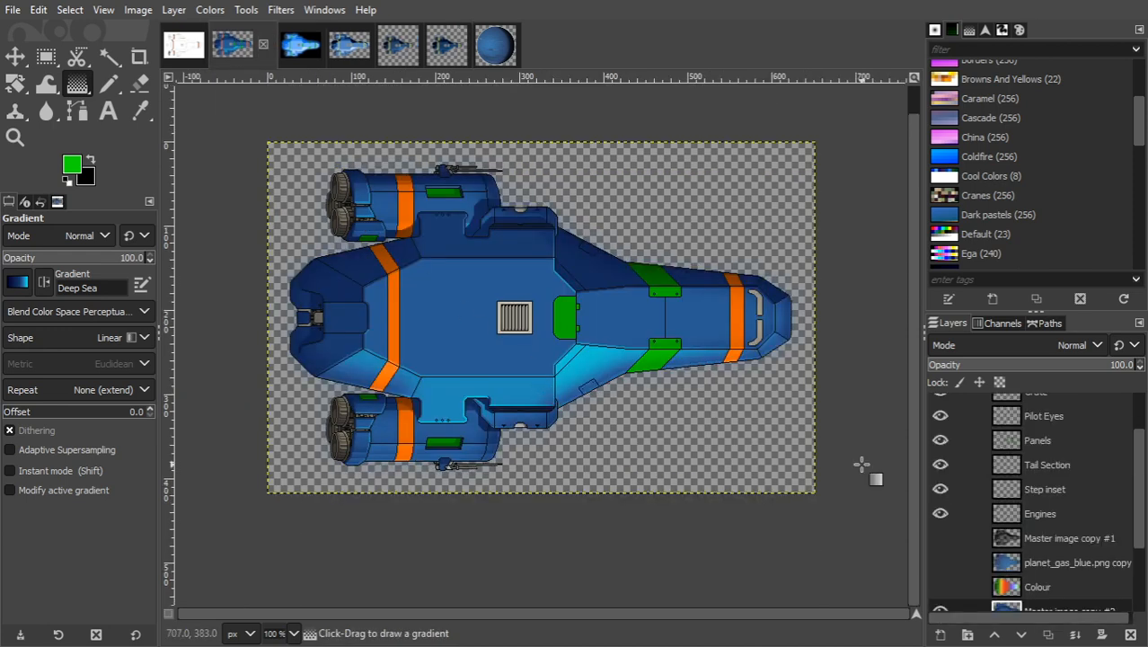
Temporarily show the Master image copy #1 shading layer over the gradient-mapped ship to compare, and locate Master image copy #2 in the layer stack.
{"action": "left_click", "coordinate": [942, 538]}
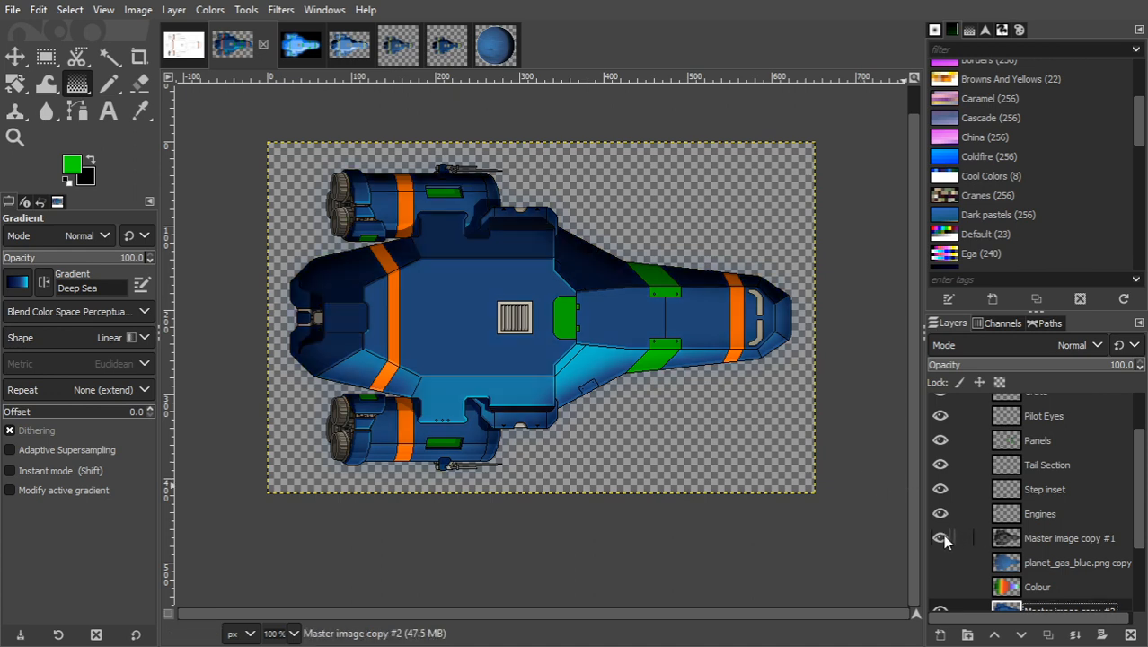
{"action": "left_click", "coordinate": [941, 539]}
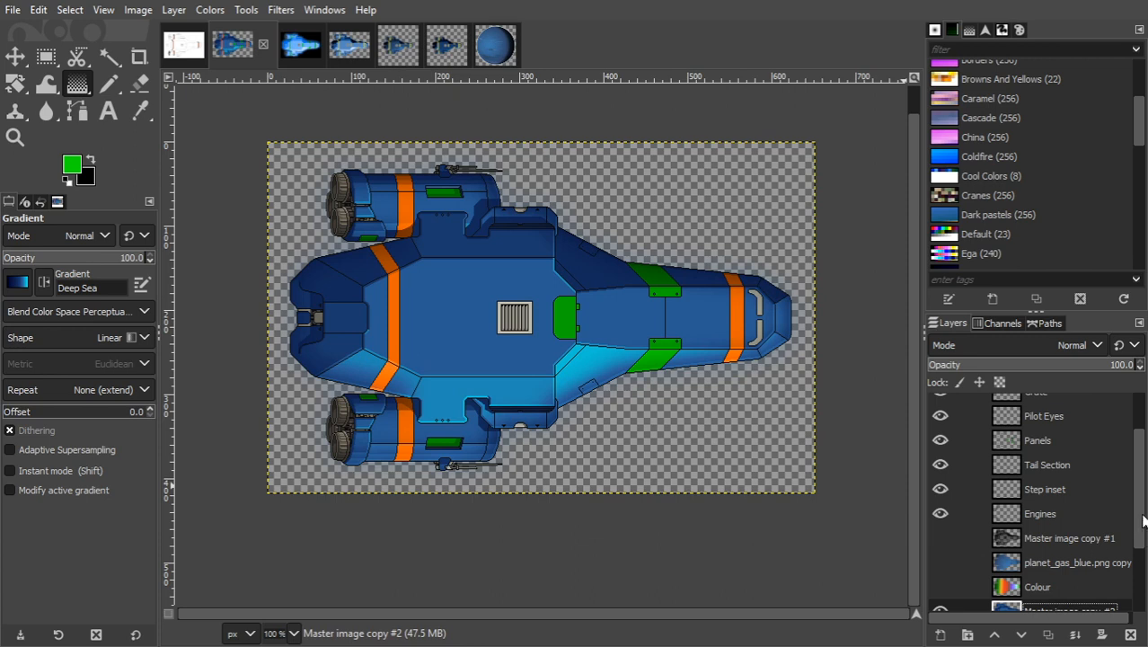
{"action": "left_click_drag", "start_coordinate": [1139, 517], "coordinate": [1139, 570]}
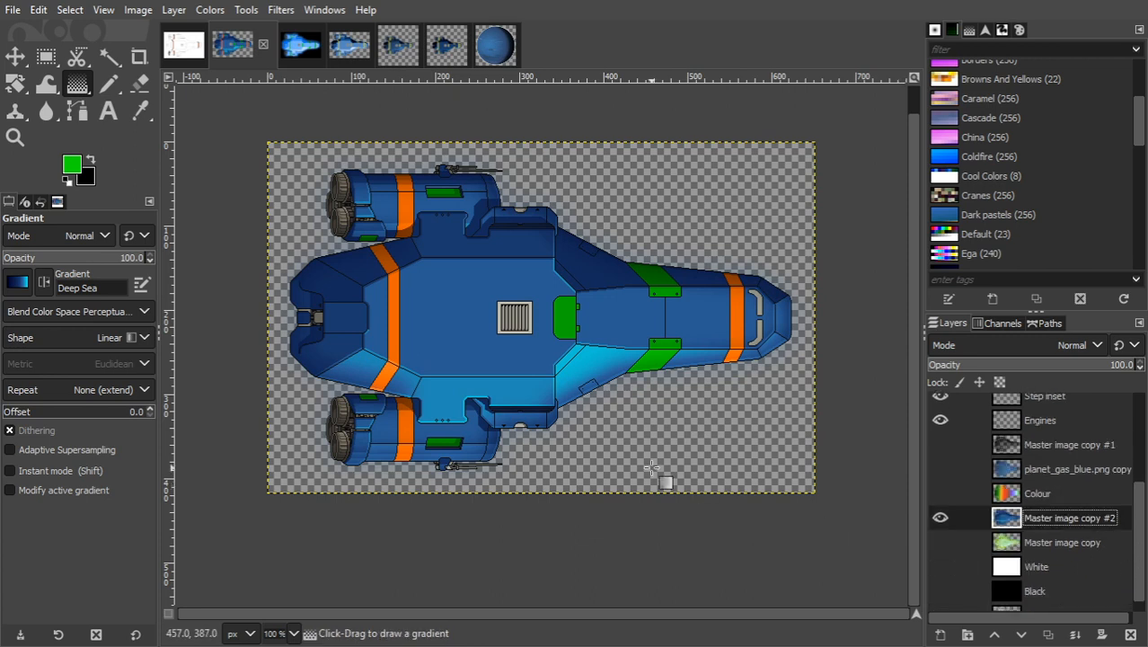
Undo the Deep Sea gradient mapping and apply Palette Map with the Coldfire palette to the Master image copy #2 layer.
{"action": "key", "text": "ctrl+z"}
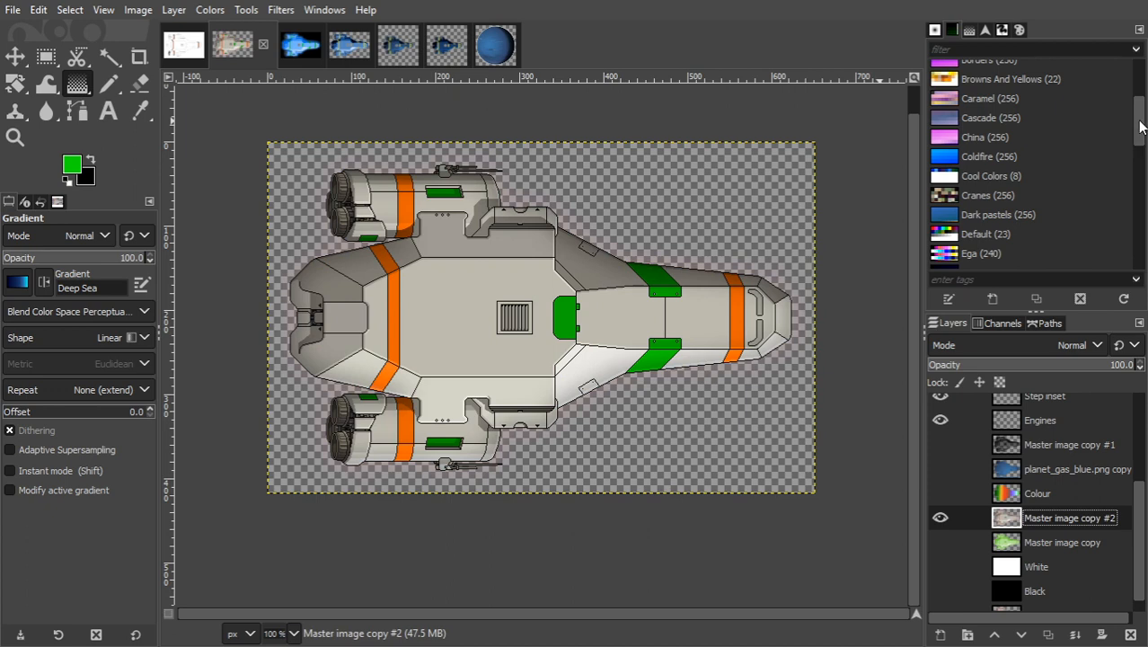
{"action": "mouse_move", "coordinate": [1139, 129]}
{"action": "left_mouse_down"}
{"action": "mouse_move", "coordinate": [1139, 203]}
{"action": "mouse_move", "coordinate": [1144, 128]}
{"action": "left_mouse_up"}
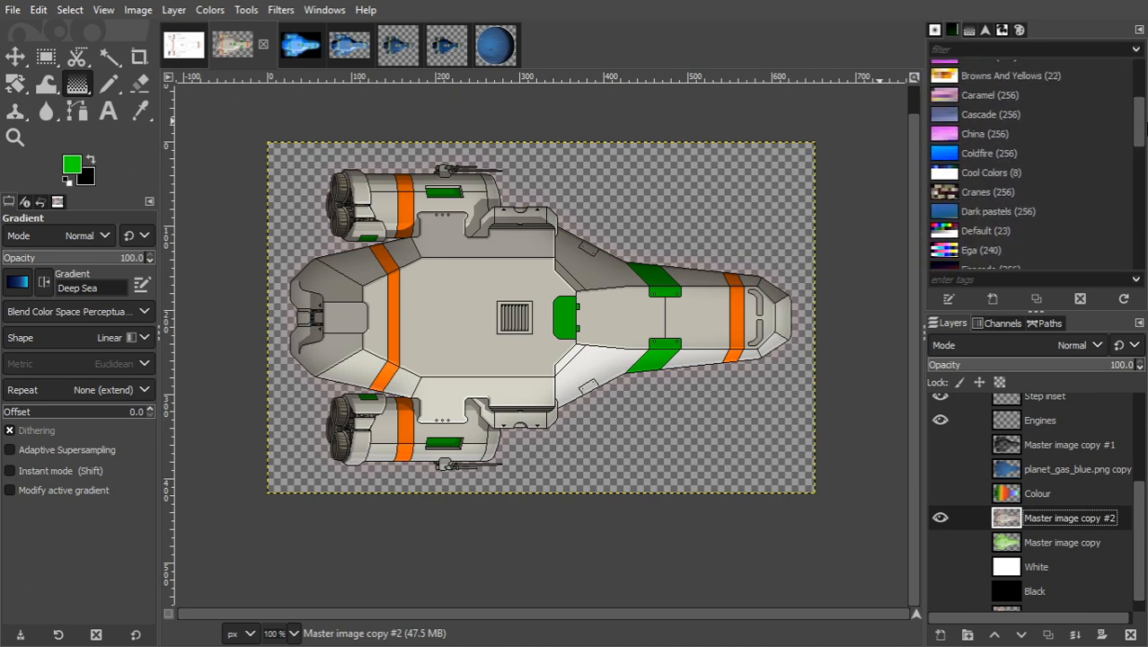
{"action": "left_click", "coordinate": [979, 153]}
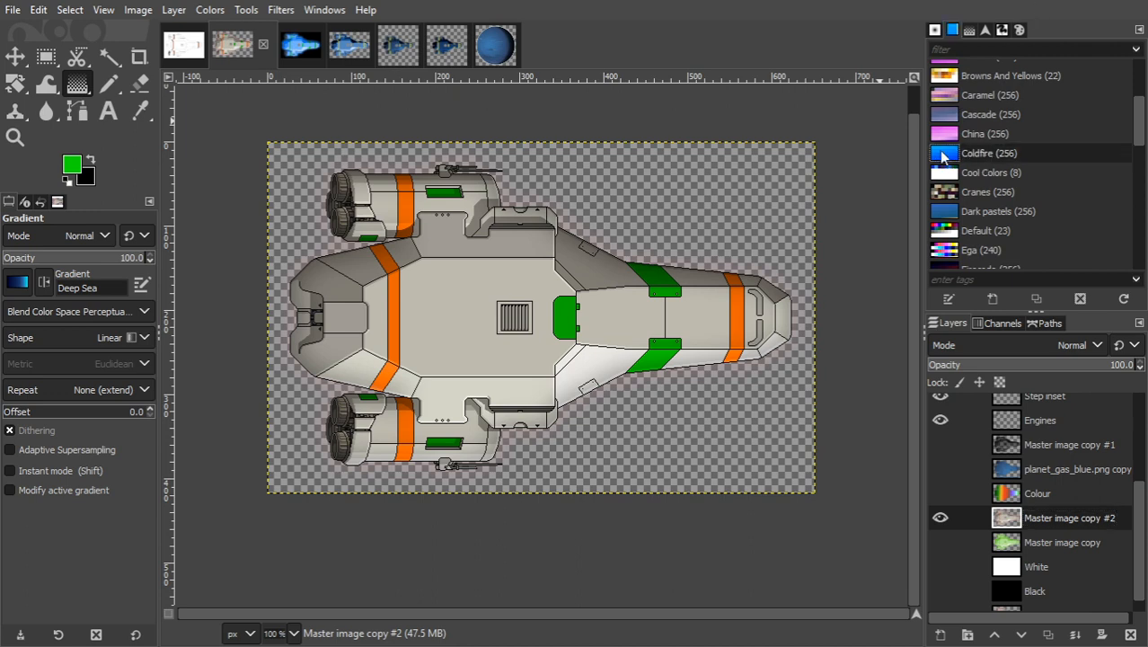
{"action": "left_click", "coordinate": [1019, 30]}
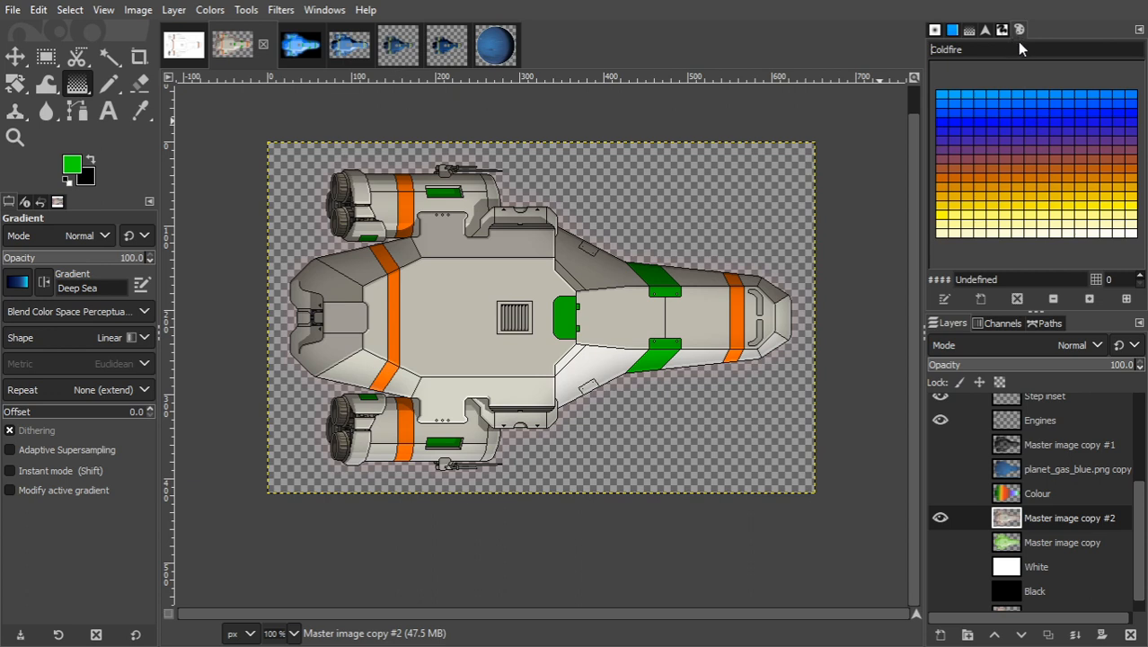
{"action": "left_click", "coordinate": [210, 10]}
{"action": "mouse_move", "coordinate": [287, 356]}
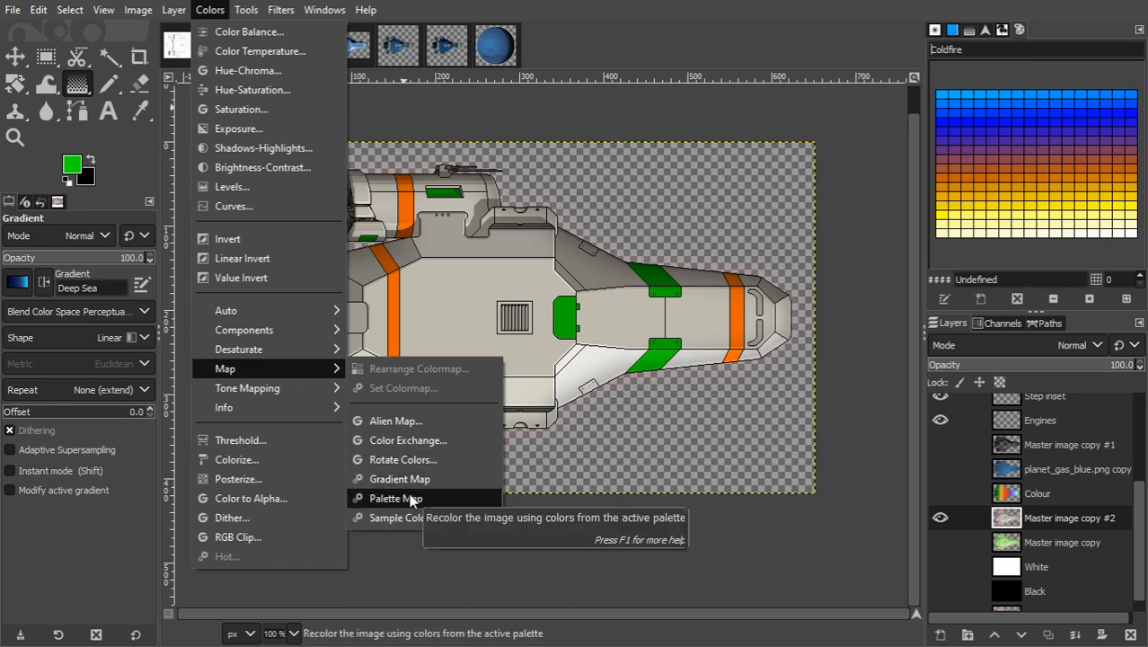
{"action": "left_click", "coordinate": [396, 499]}
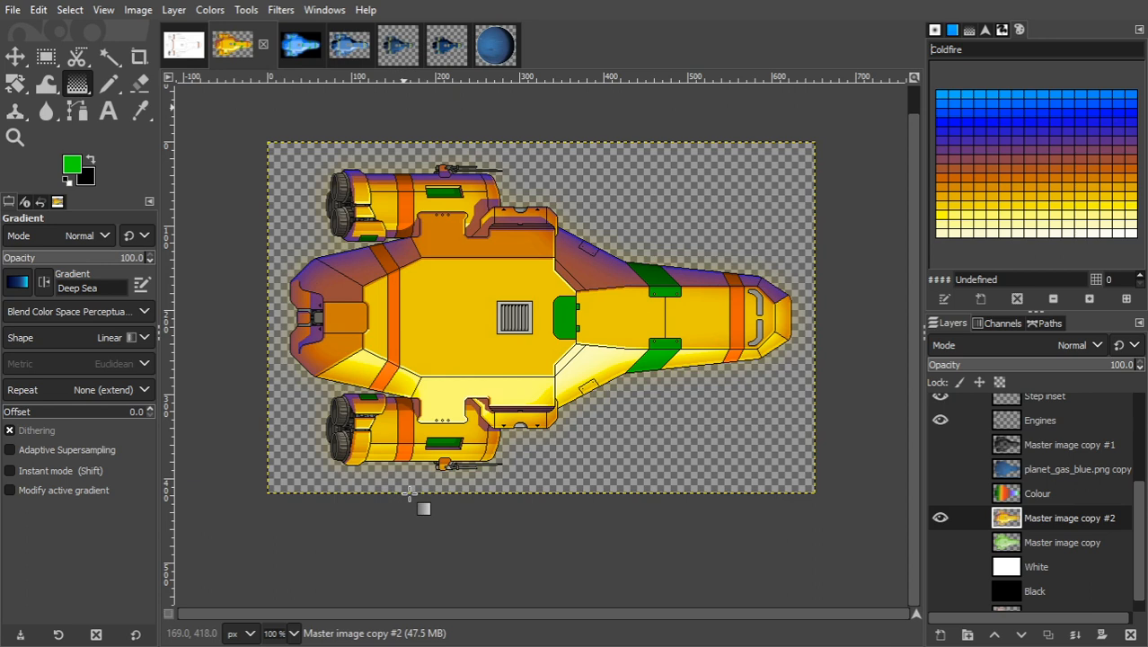
Try Invert and Value Invert in turn on the palette-mapped Master image copy #2 layer, undoing each one.
{"action": "left_click", "coordinate": [209, 10]}
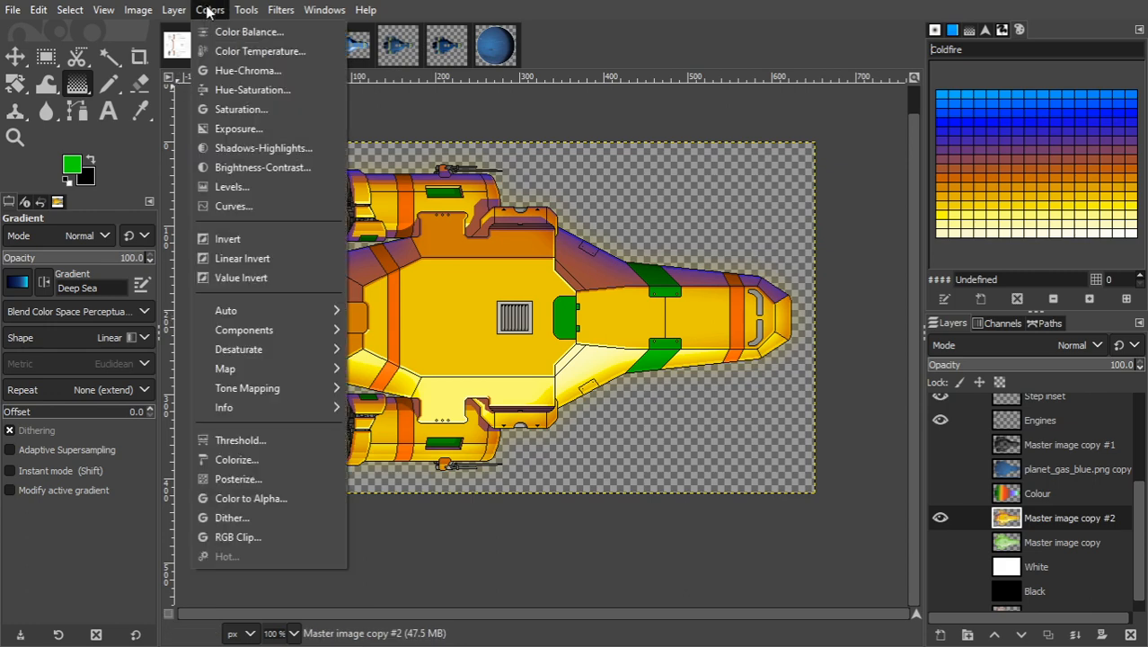
{"action": "left_click", "coordinate": [249, 232]}
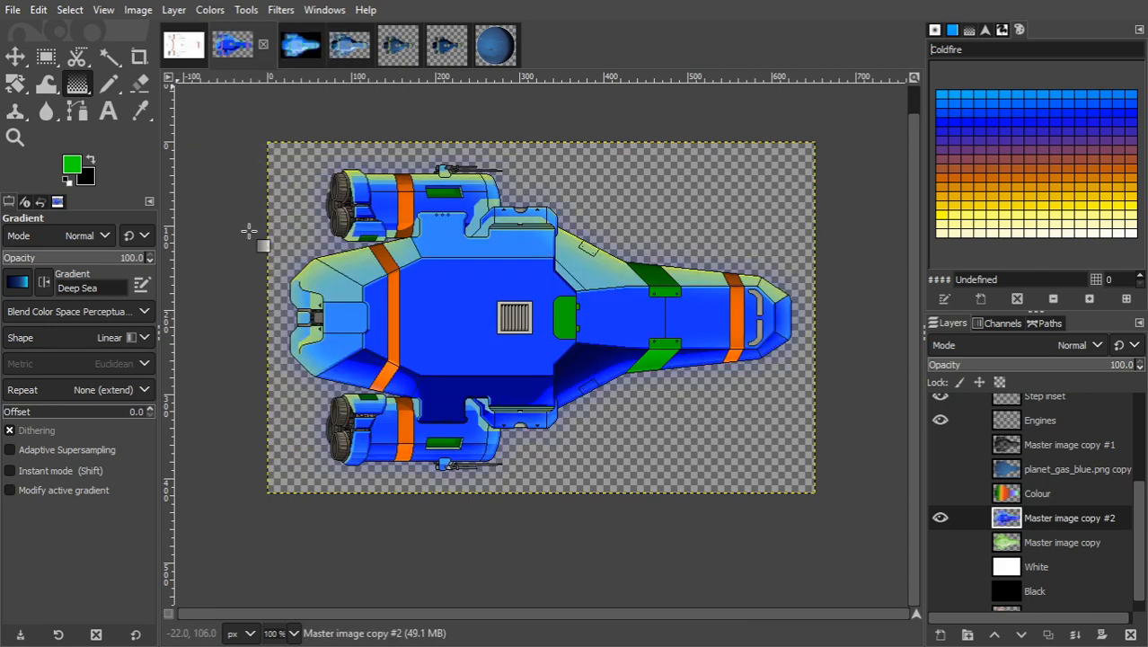
{"action": "key", "text": "ctrl+z"}
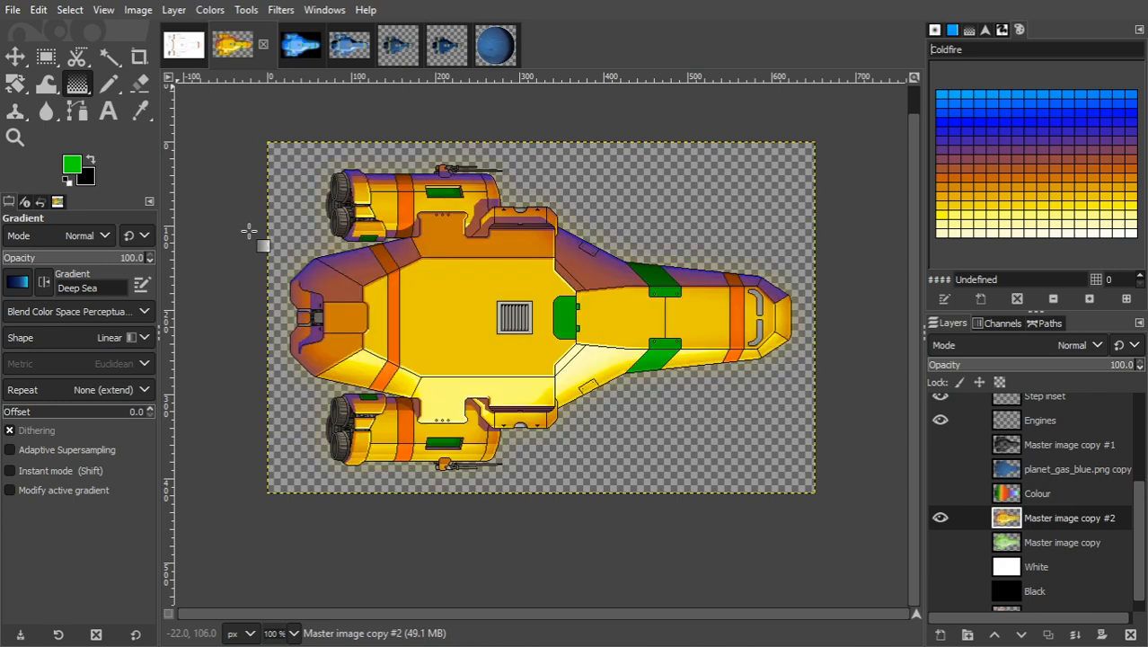
{"action": "left_click", "coordinate": [209, 10]}
{"action": "left_click", "coordinate": [239, 277]}
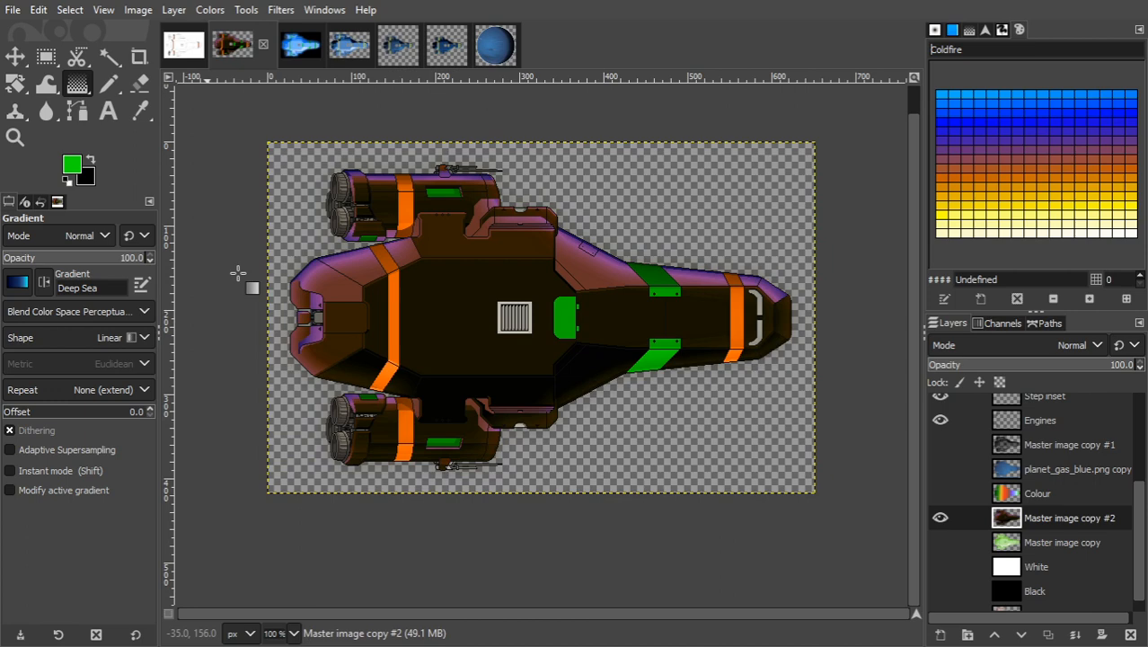
{"action": "key", "text": "ctrl+z"}
Undo the Coldfire palette mapping and apply Gradient Map with the Tropical Colors gradient to Master image copy #2.
{"action": "left_click", "coordinate": [209, 9]}
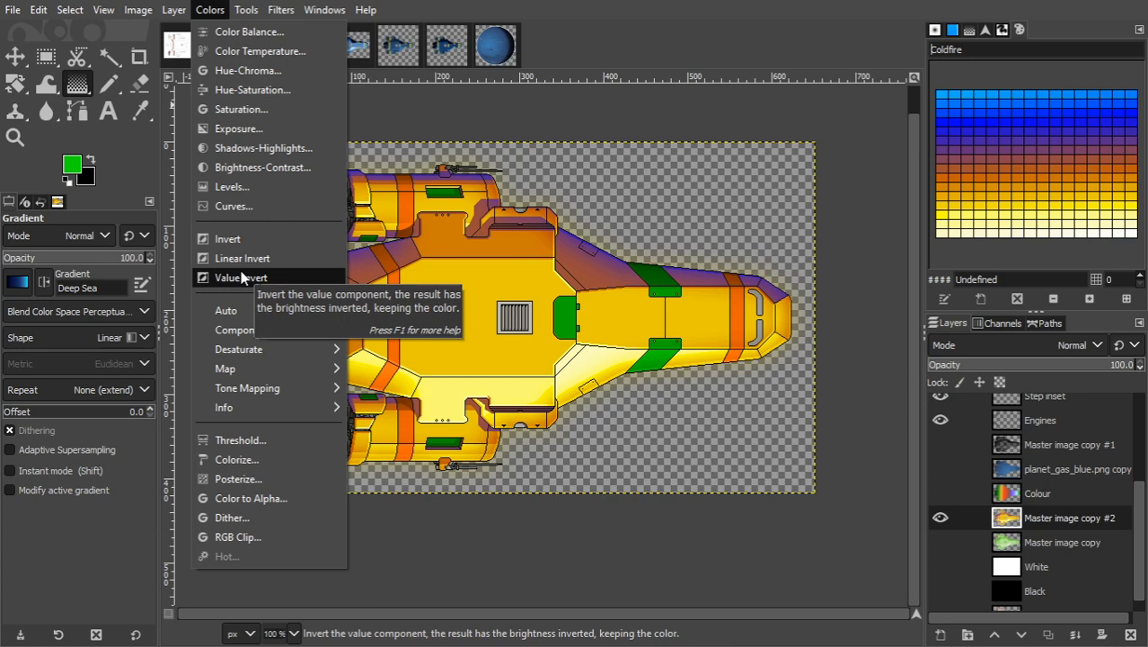
{"action": "left_click", "coordinate": [573, 186]}
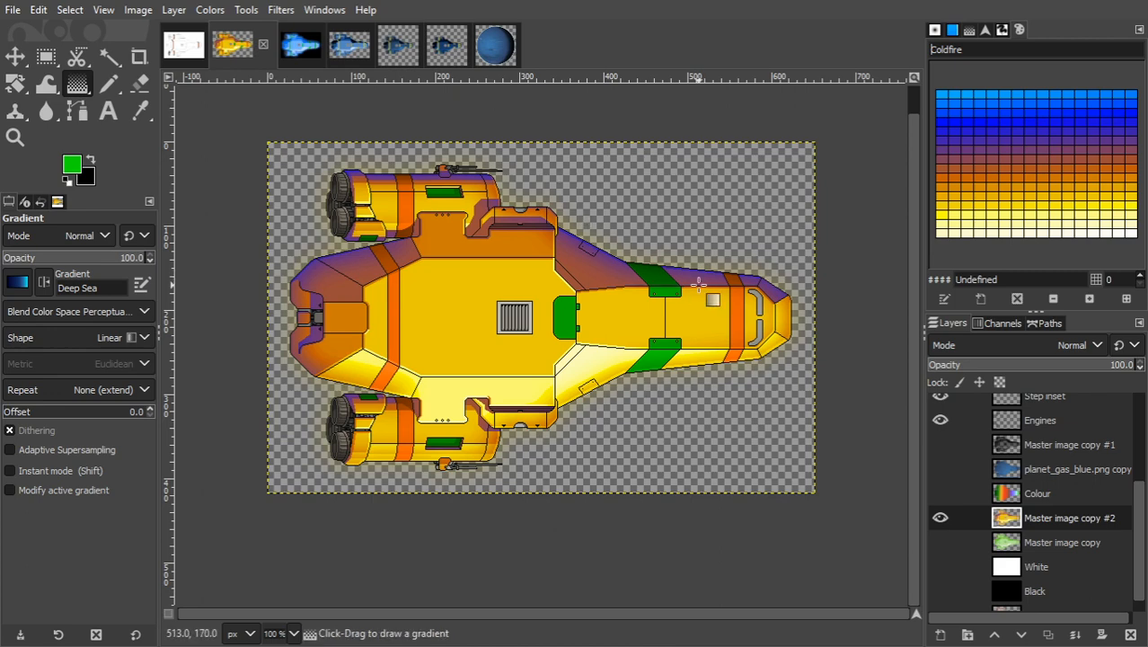
{"action": "key", "text": "ctrl+z"}
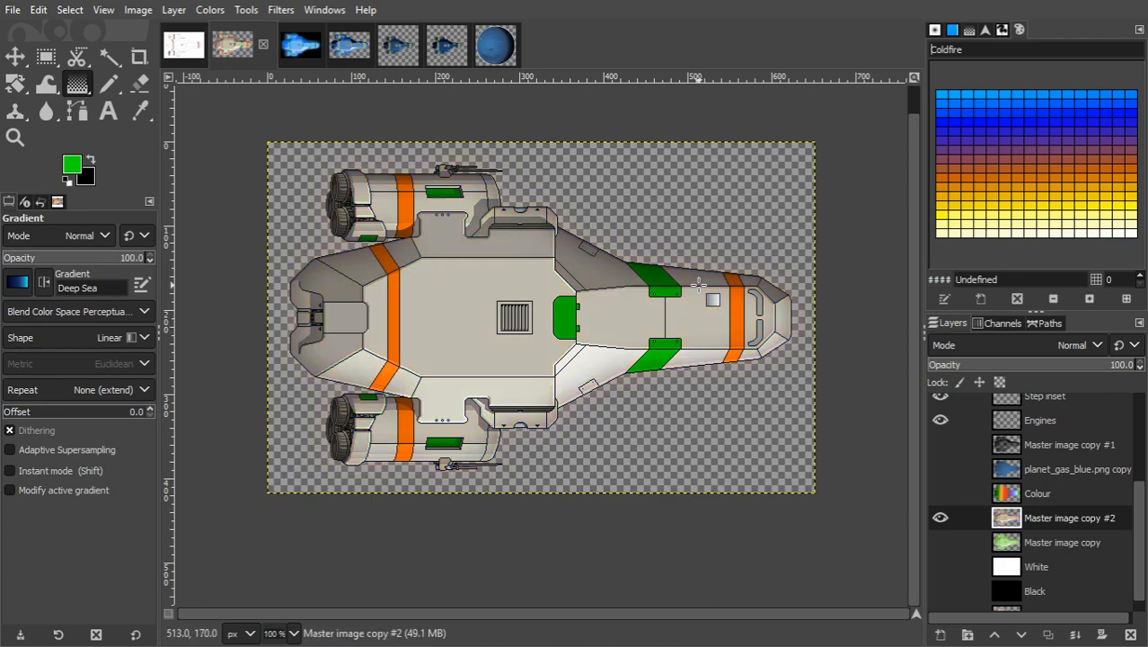
{"action": "left_click", "coordinate": [20, 285]}
{"action": "left_click_drag", "start_coordinate": [142, 374], "coordinate": [150, 494]}
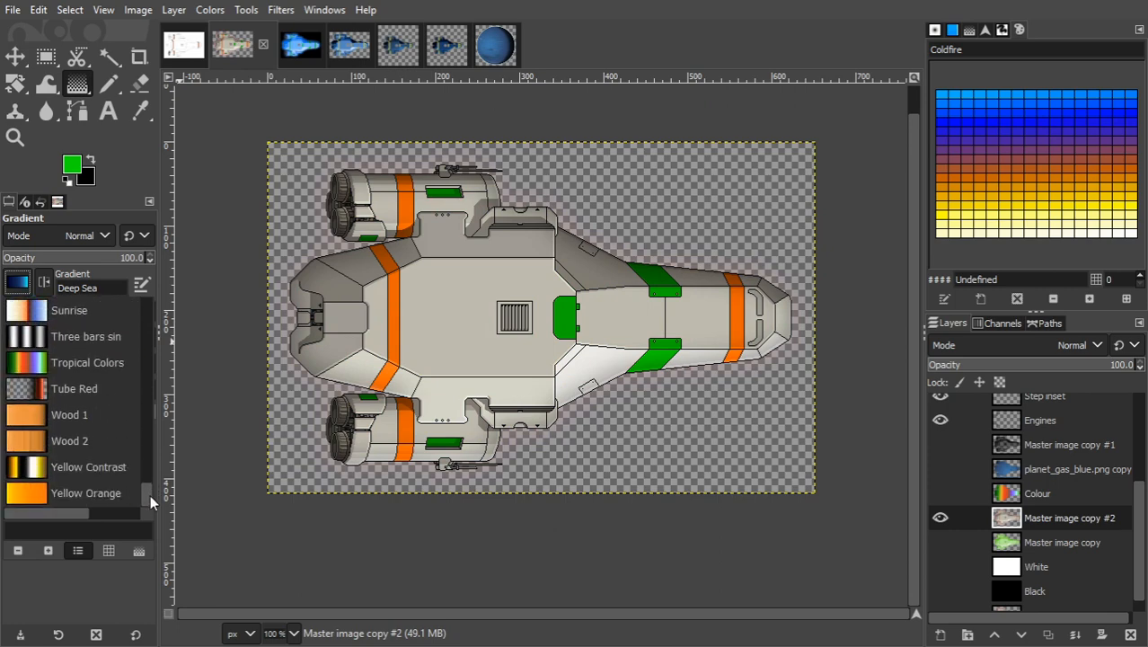
{"action": "left_click", "coordinate": [92, 360]}
{"action": "left_click", "coordinate": [212, 10]}
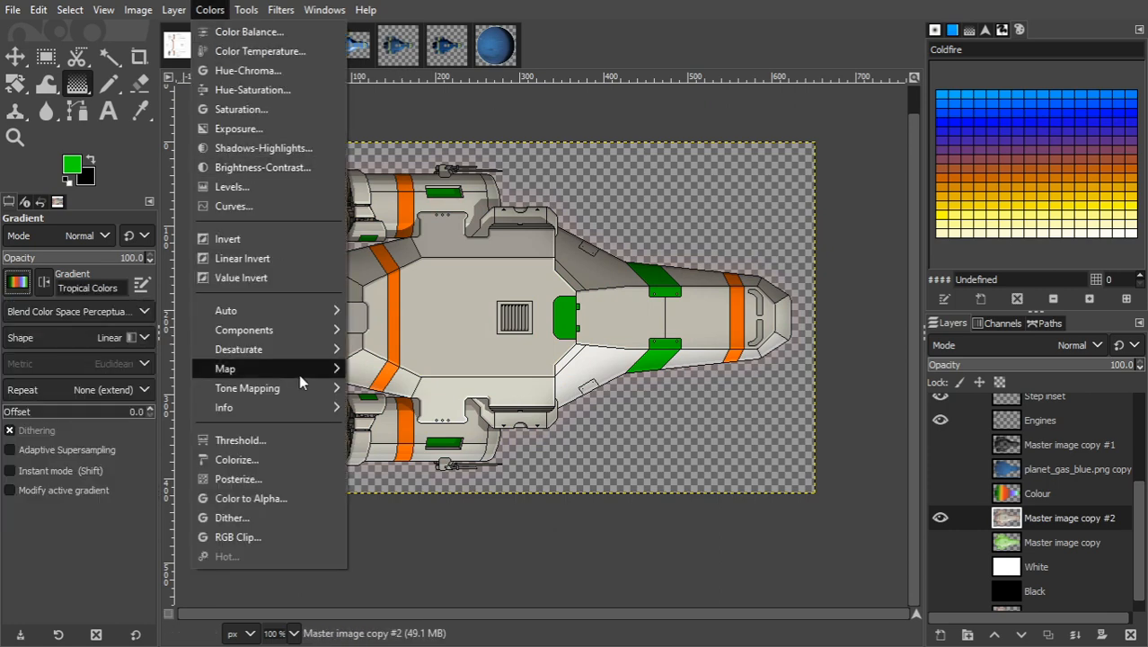
{"action": "mouse_move", "coordinate": [299, 375]}
{"action": "left_click", "coordinate": [386, 483]}
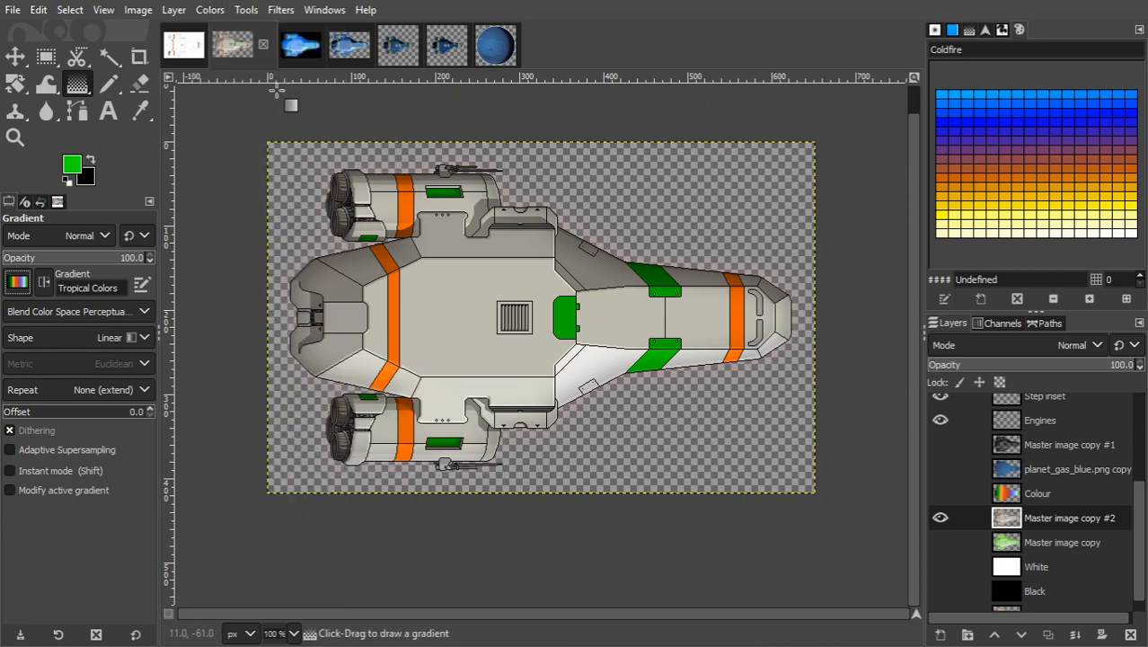
Try Value Invert on the Tropical Colors version of Master image copy #2 and undo it.
{"action": "left_click", "coordinate": [216, 11]}
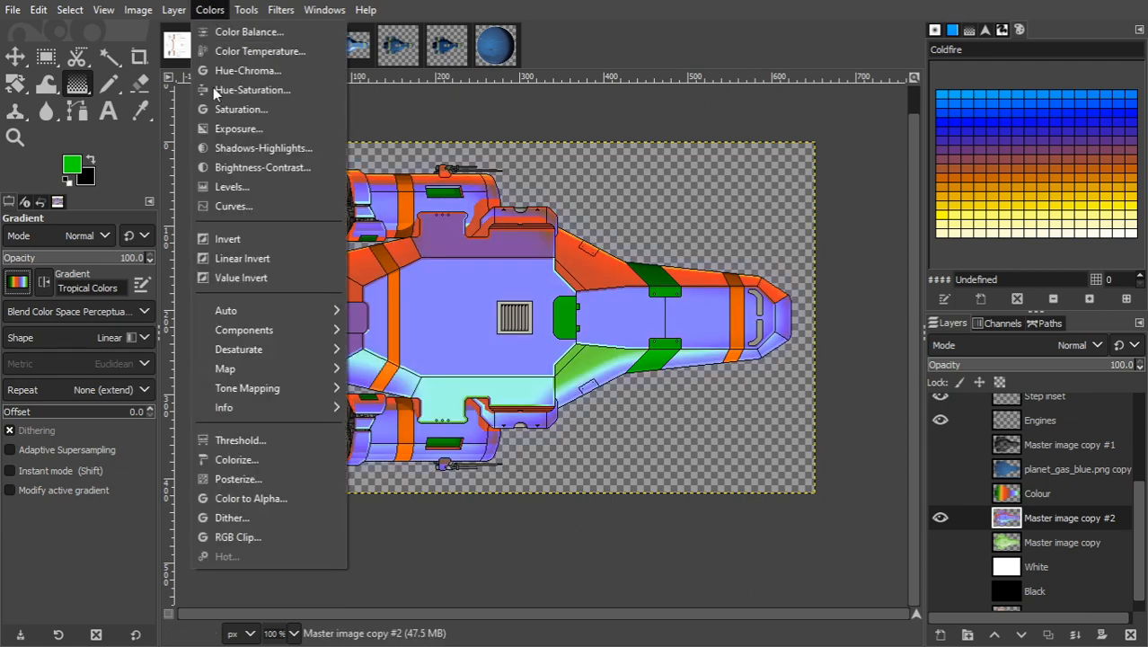
{"action": "left_click", "coordinate": [242, 278]}
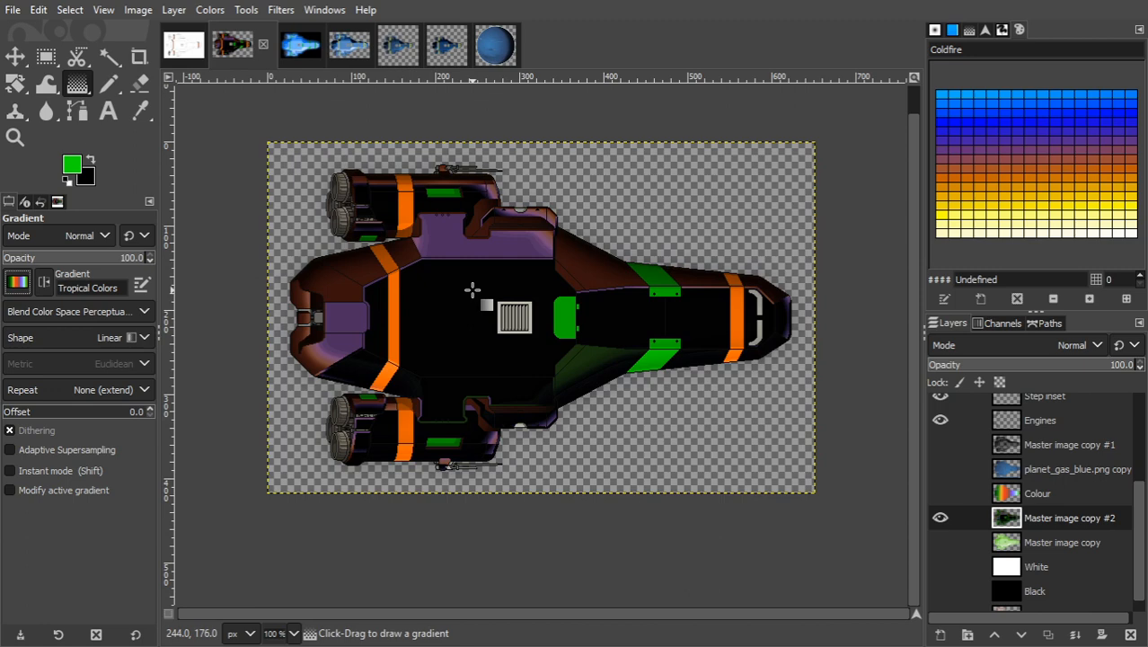
{"action": "key", "text": "ctrl+z"}
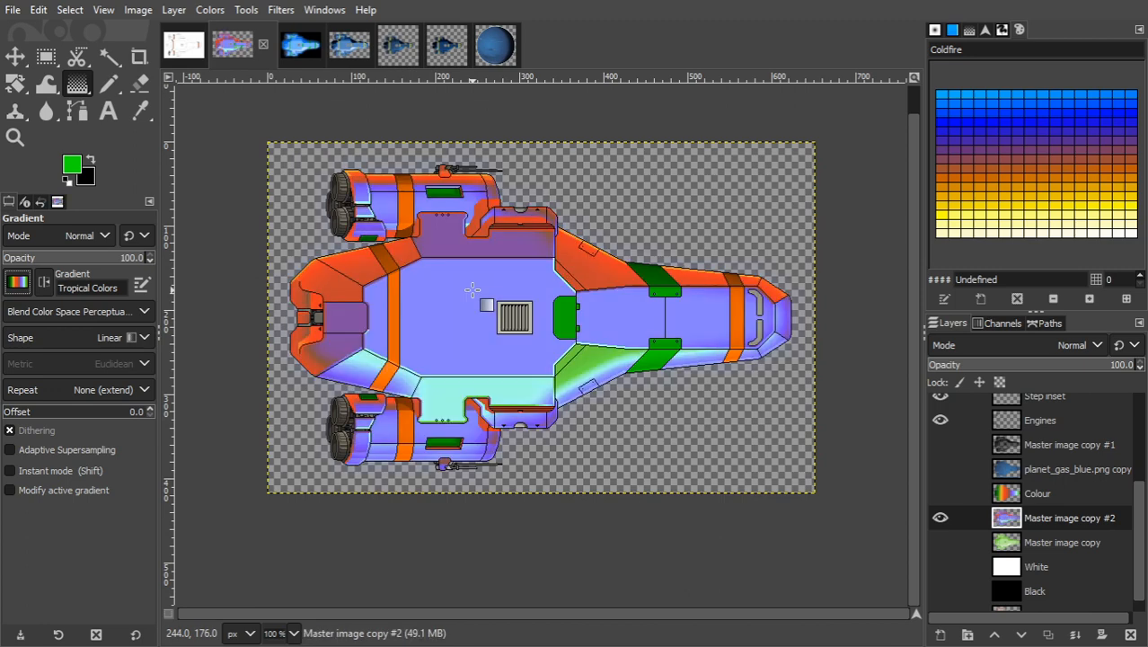
Undo the Tropical Colors mapping and apply Gradient Map with the Yellow Contrast gradient to Master image copy #2.
{"action": "key", "text": "ctrl+z"}
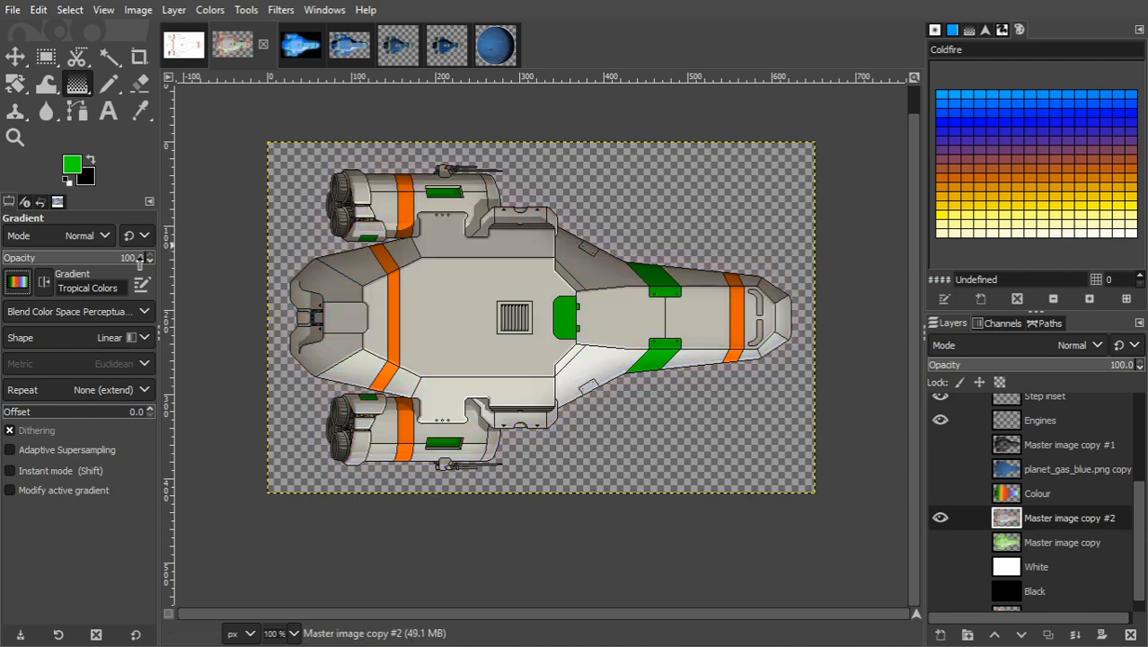
{"action": "left_click", "coordinate": [17, 283]}
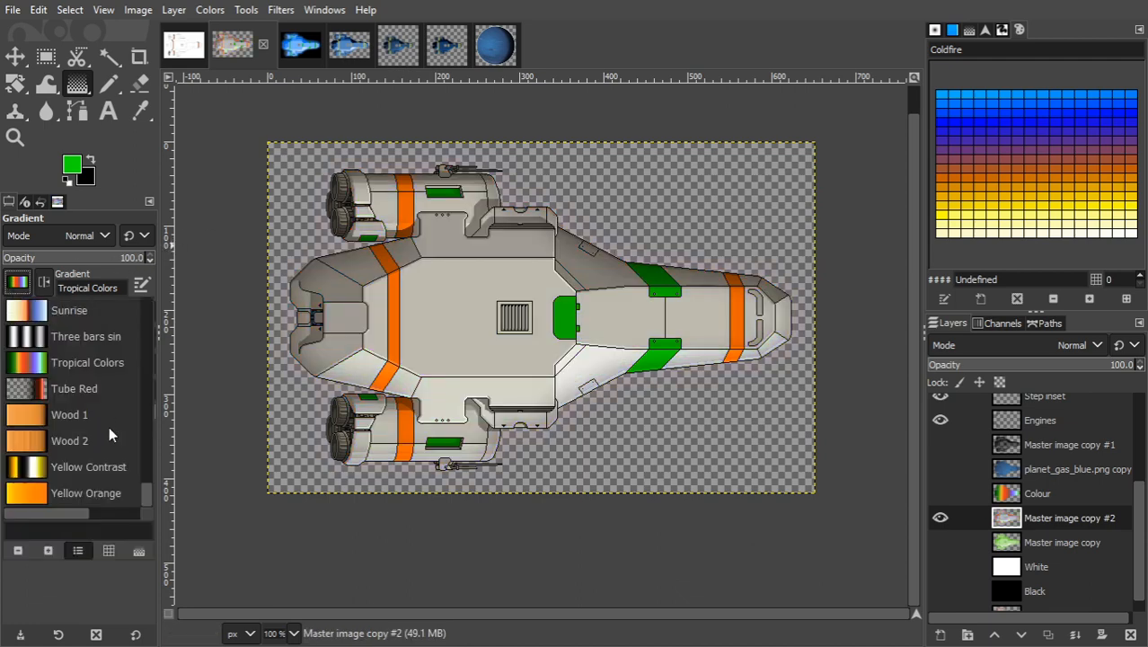
{"action": "left_click", "coordinate": [114, 477]}
{"action": "left_click", "coordinate": [209, 10]}
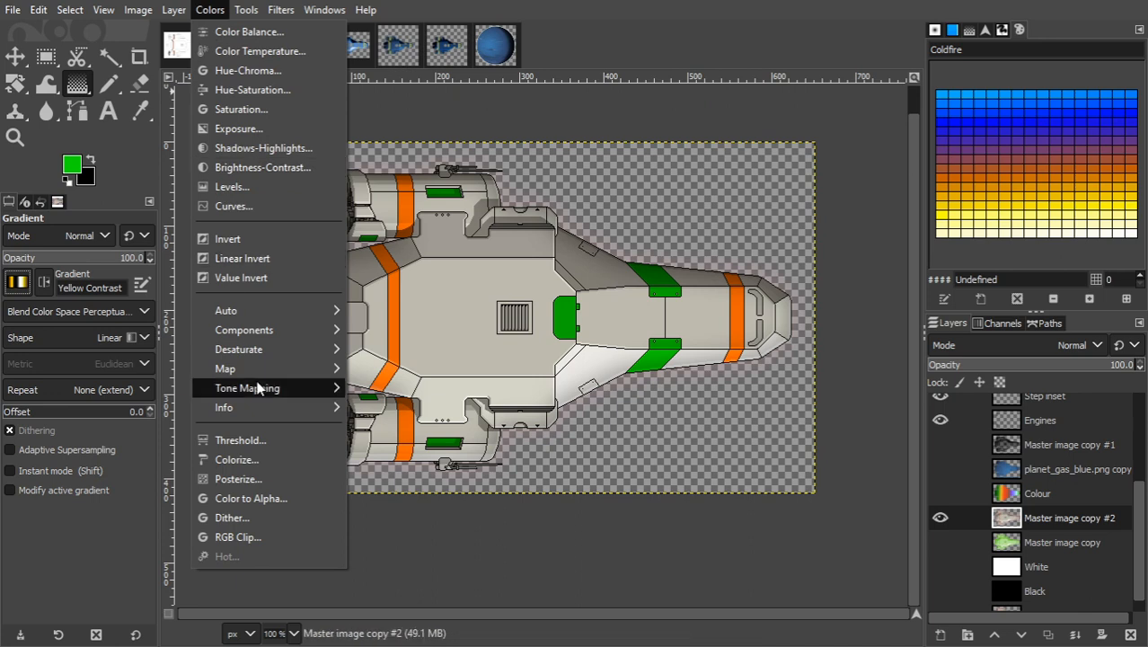
{"action": "mouse_move", "coordinate": [260, 369]}
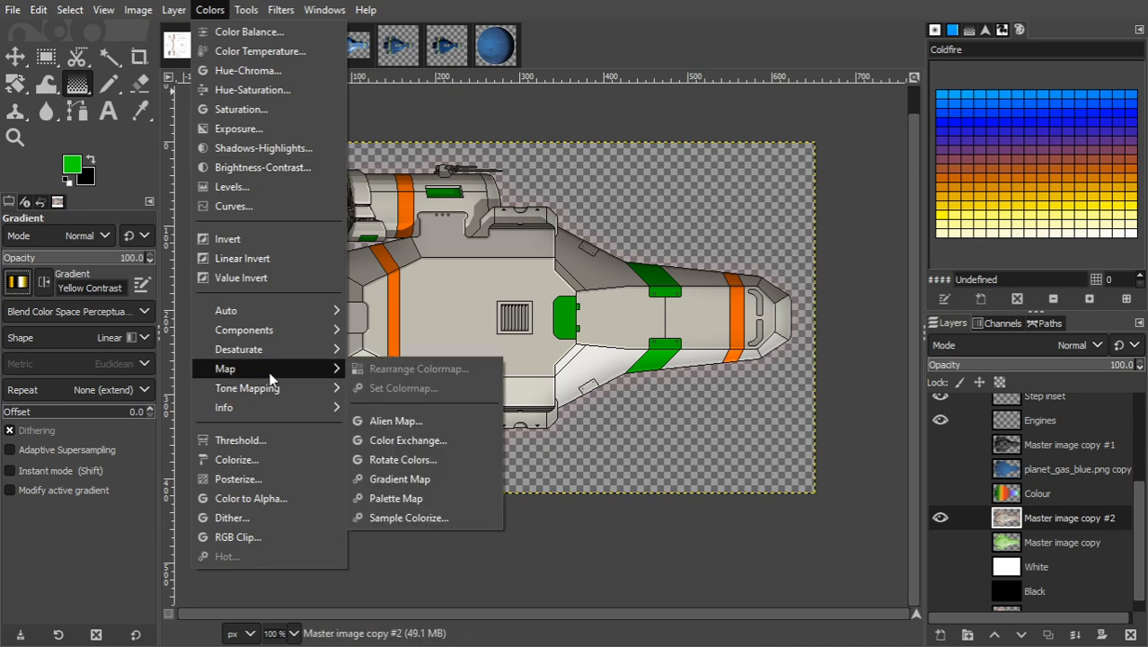
{"action": "left_click", "coordinate": [400, 478]}
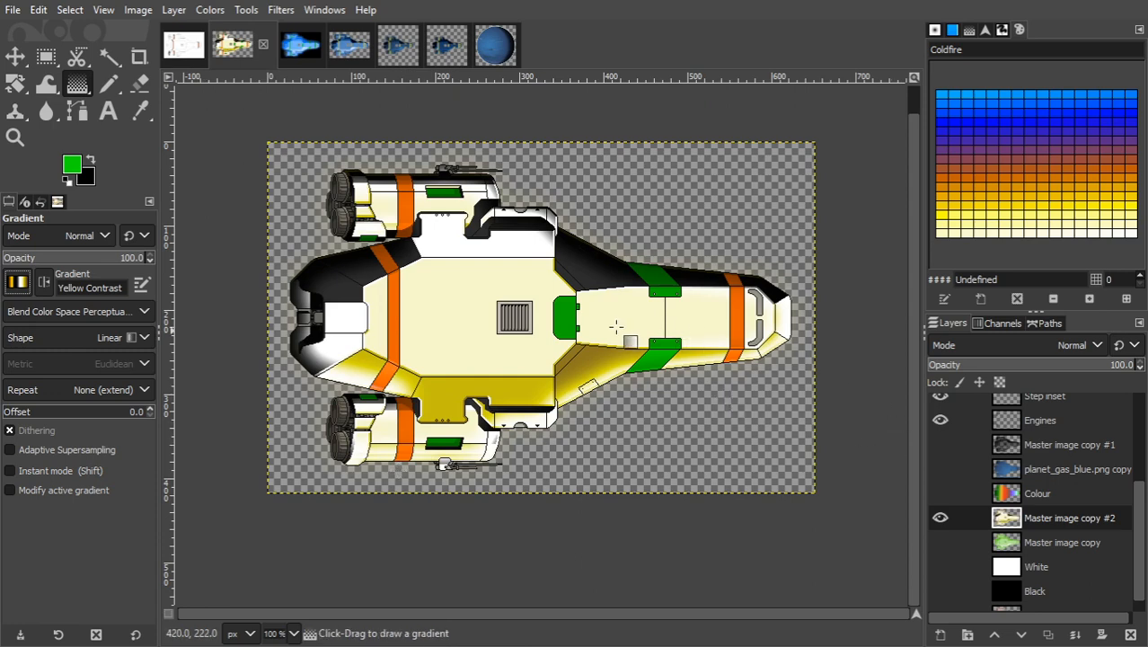
Apply Color to Alpha to Master image copy #2, turning white transparent.
{"action": "right_click", "coordinate": [487, 286]}
{"action": "mouse_move", "coordinate": [589, 423]}
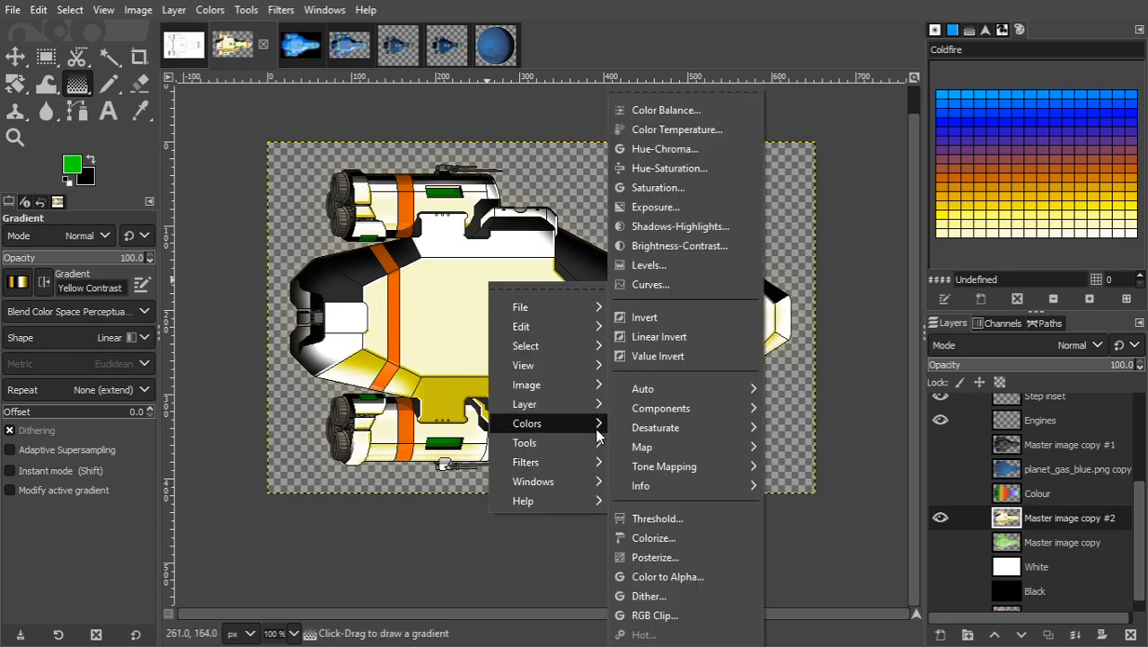
{"action": "left_click", "coordinate": [693, 583]}
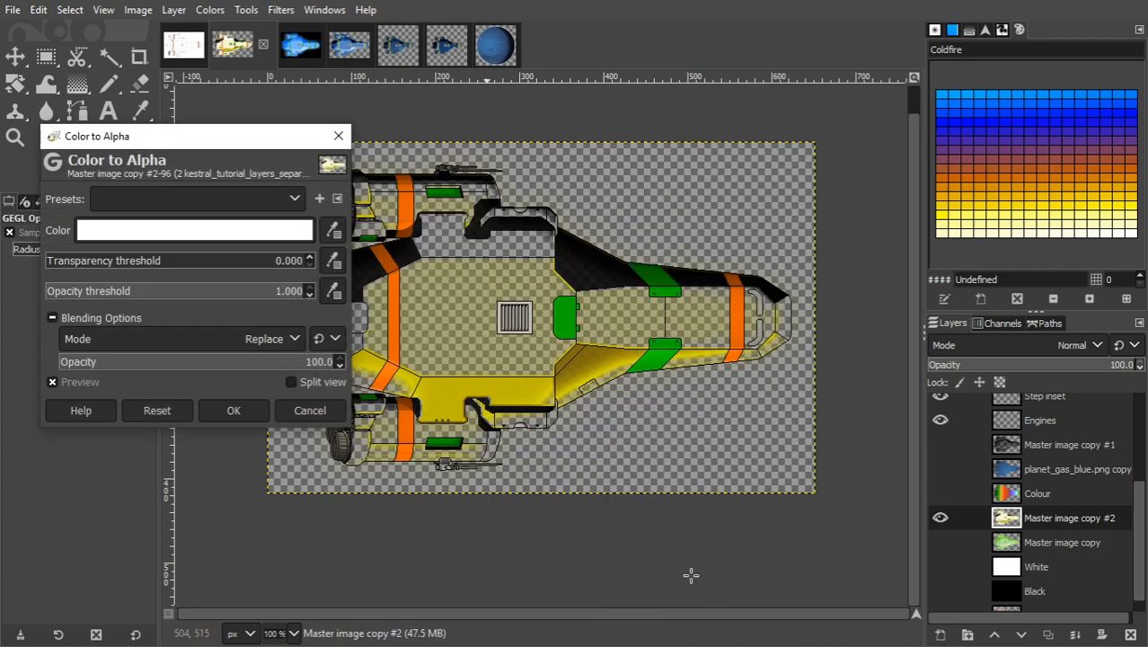
{"action": "left_click", "coordinate": [235, 411]}
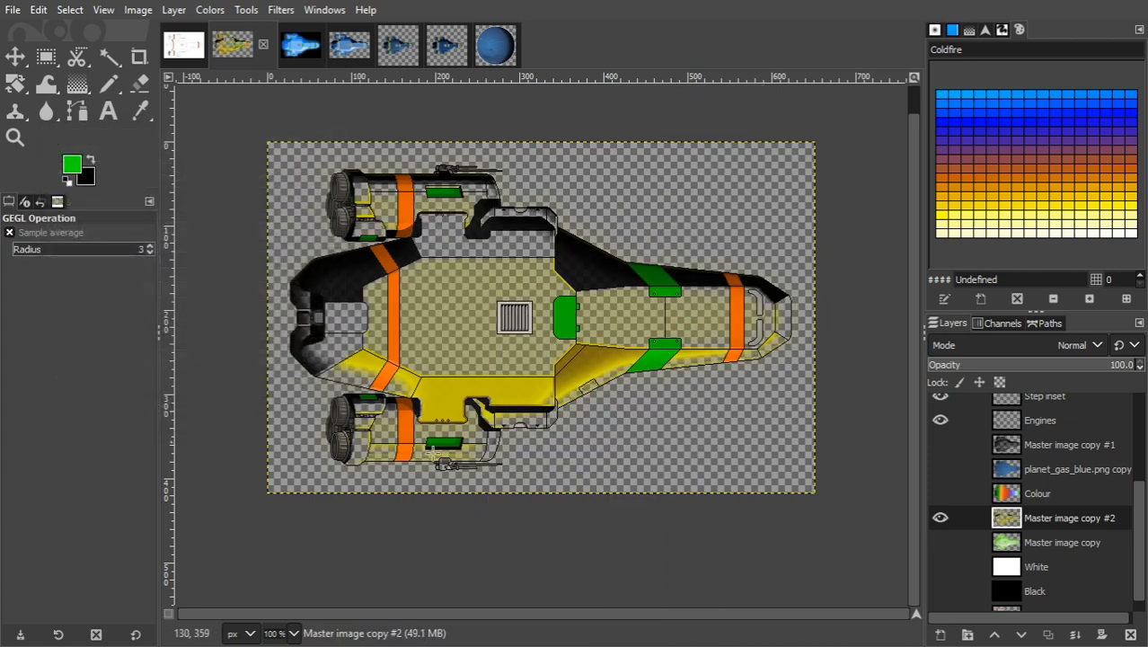
Check the green Master image copy layer by toggling its visibility and delete it.
{"action": "left_click", "coordinate": [1053, 544]}
{"action": "left_click", "coordinate": [940, 542]}
{"action": "left_click", "coordinate": [941, 544]}
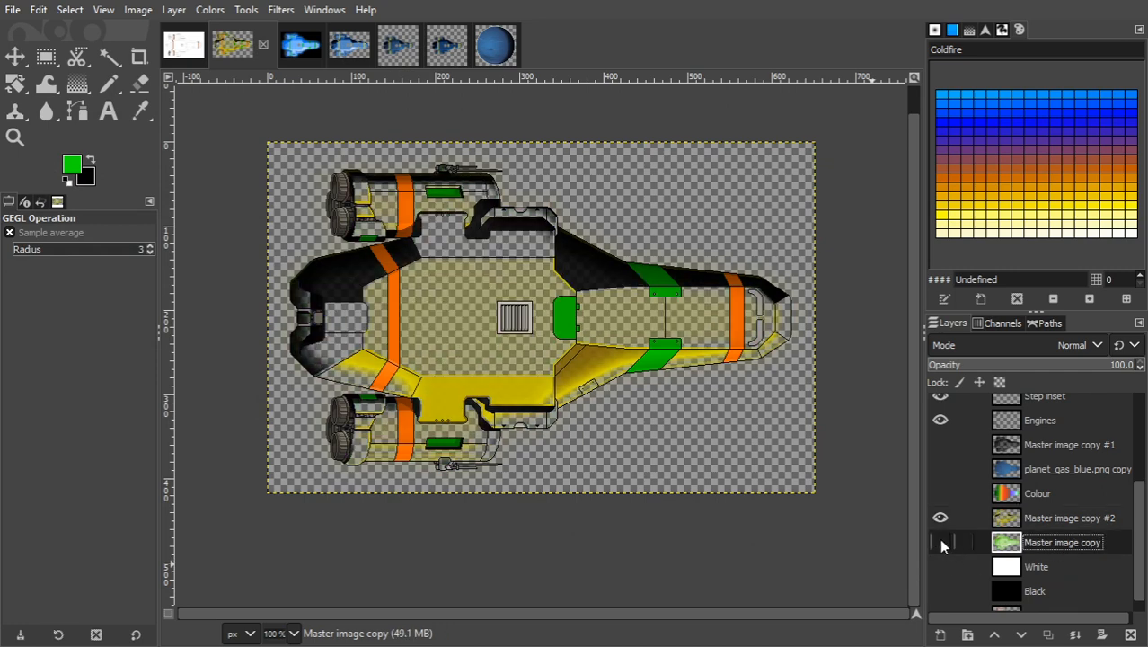
{"action": "left_click", "coordinate": [1130, 634]}
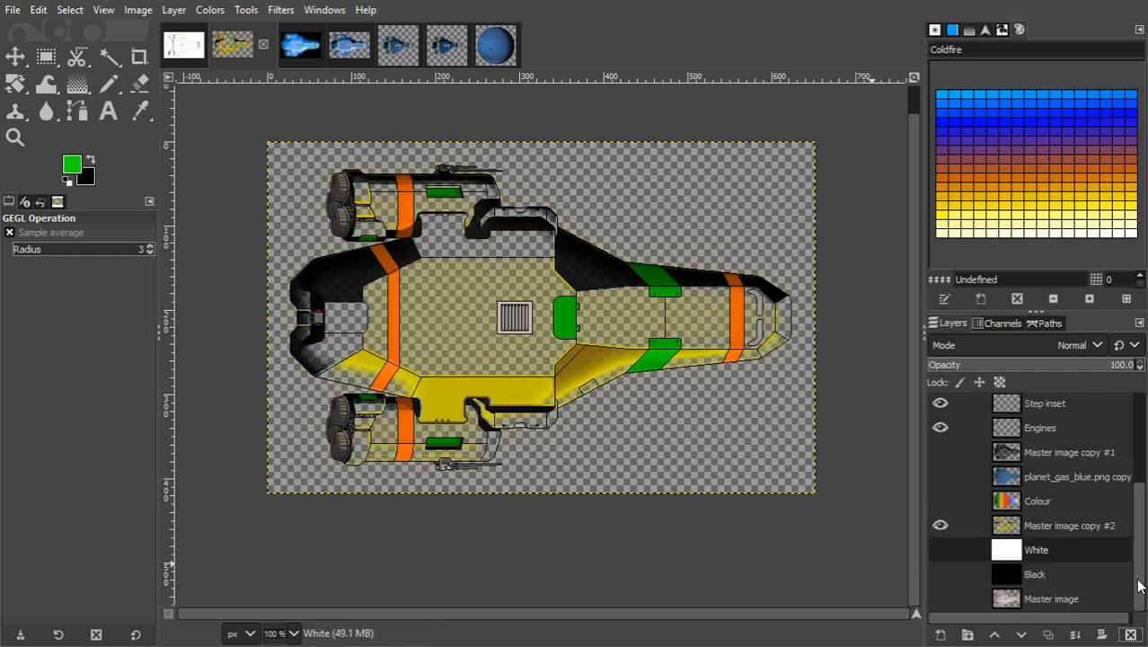
Duplicate the Master image layer, move the copy above the White layer and make it visible.
{"action": "left_click", "coordinate": [1076, 599]}
{"action": "left_click", "coordinate": [1048, 634]}
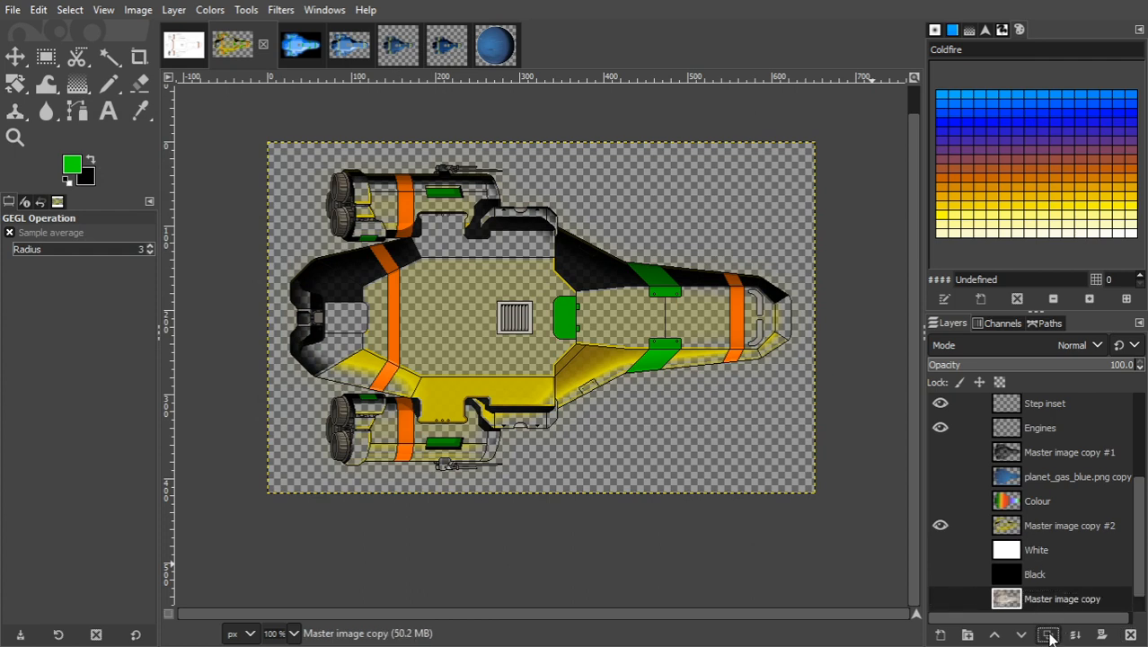
{"action": "left_click", "coordinate": [995, 634]}
{"action": "left_click", "coordinate": [994, 634]}
{"action": "left_click", "coordinate": [940, 550]}
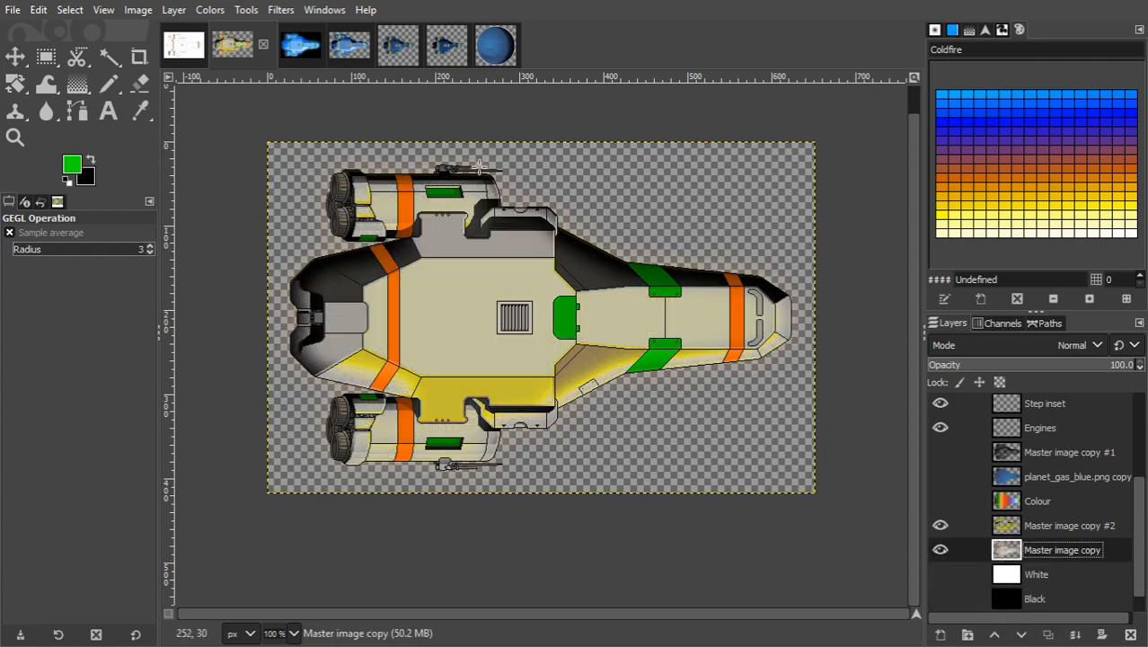
Apply Palette Map with the Coldfire palette to the new Master image copy layer.
{"action": "left_click", "coordinate": [214, 10]}
{"action": "mouse_move", "coordinate": [289, 367]}
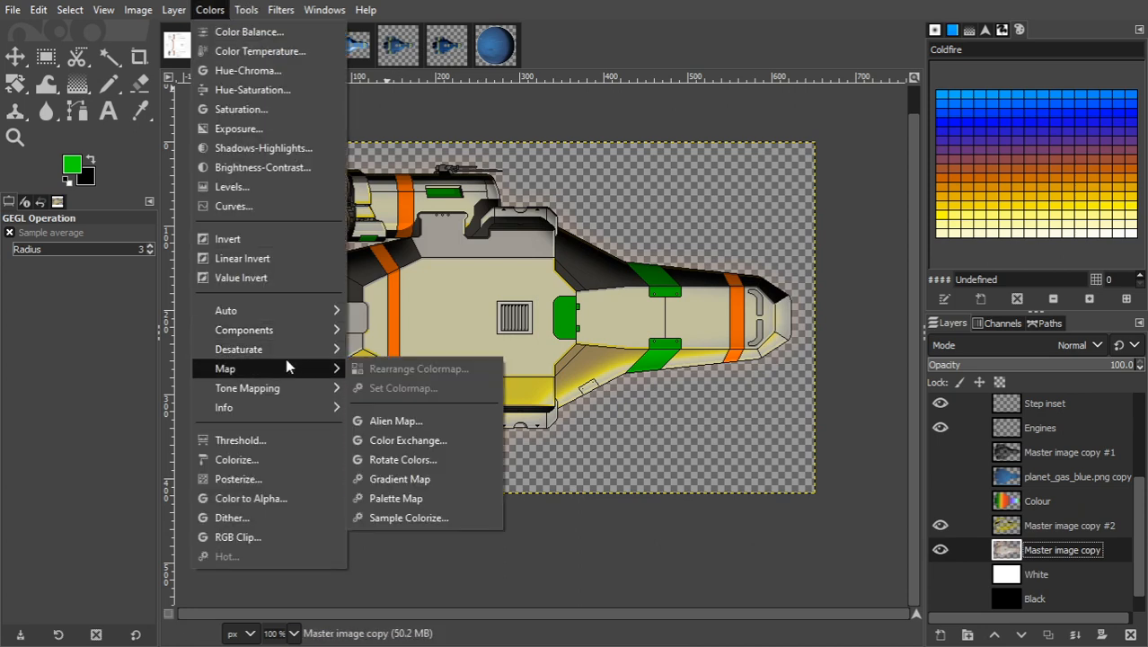
{"action": "left_click", "coordinate": [401, 495]}
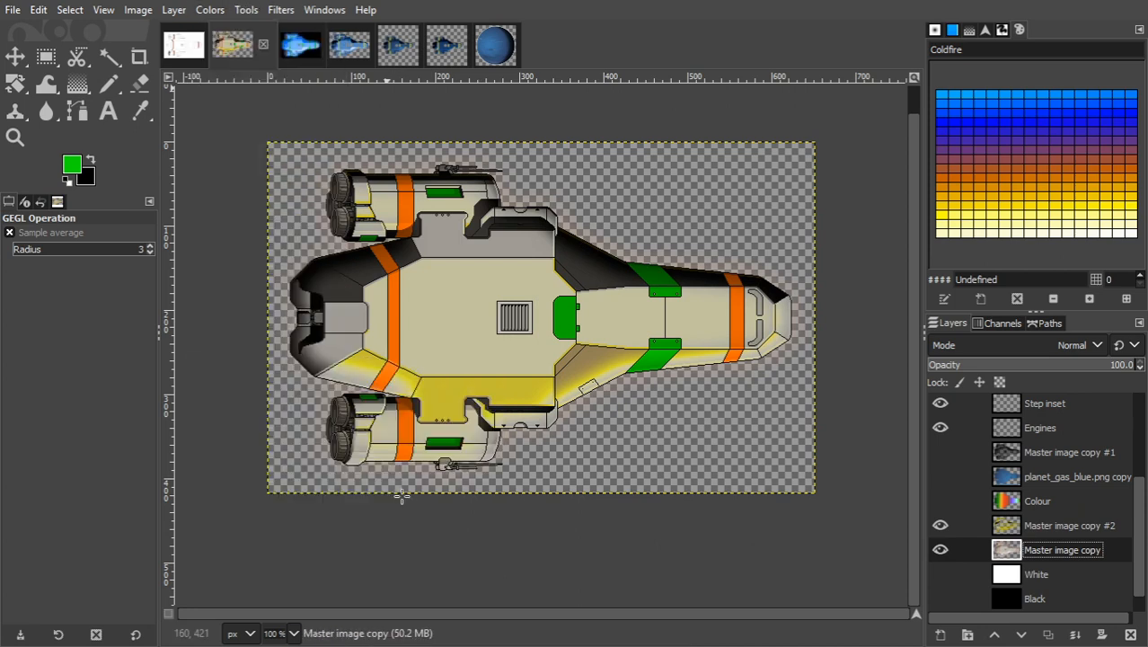